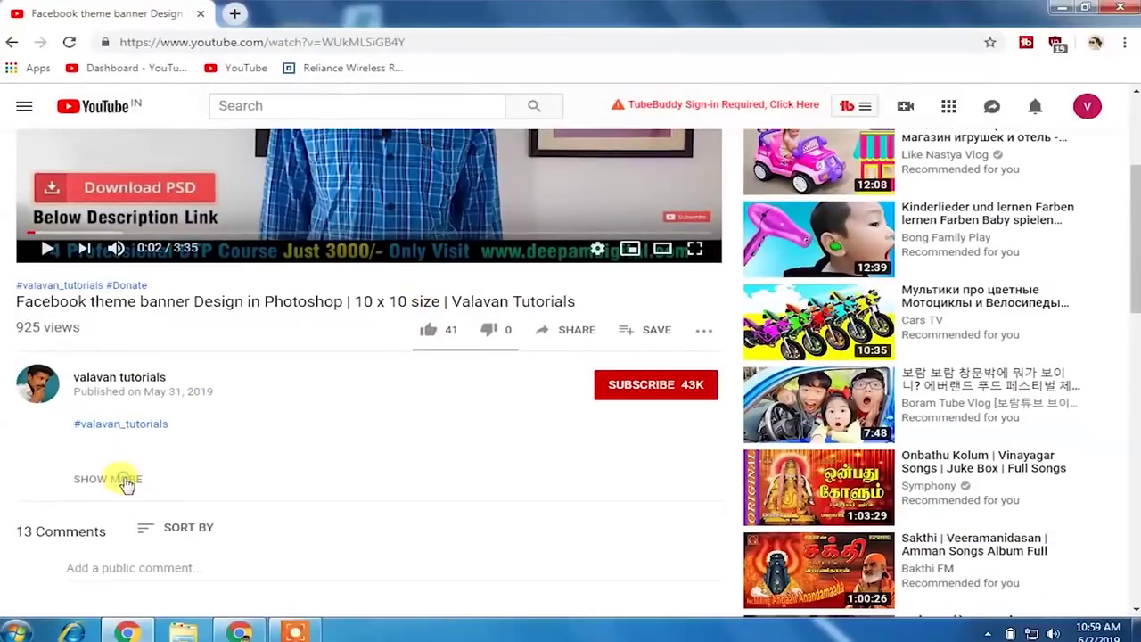
Step: Show the full video description and scroll down through all its links
left_click(125, 481)
scroll(275, 443, "down", 2)
scroll(268, 441, "down", 1)
scroll(214, 423, "down", 1)
scroll(169, 419, "down", 2)
scroll(156, 419, "down", 1)
scroll(158, 425, "down", 1)
scroll(169, 426, "down", 1)
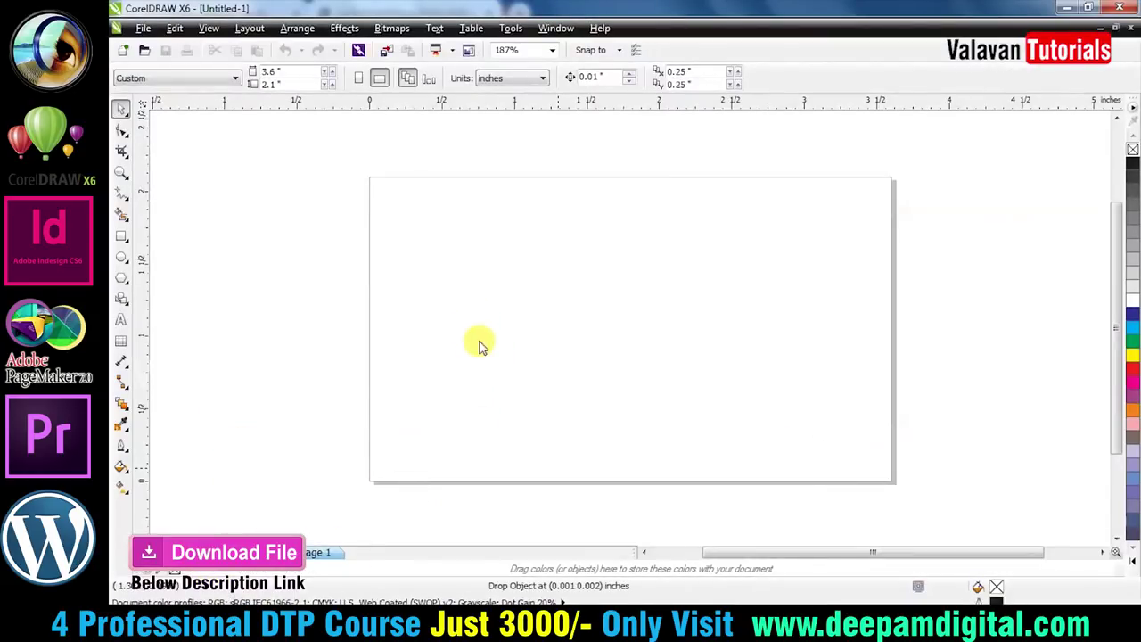
Step: Paste the copied flyer reference image into the new CorelDRAW document
key("ctrl+v")
scroll(454, 285, "down", 4)
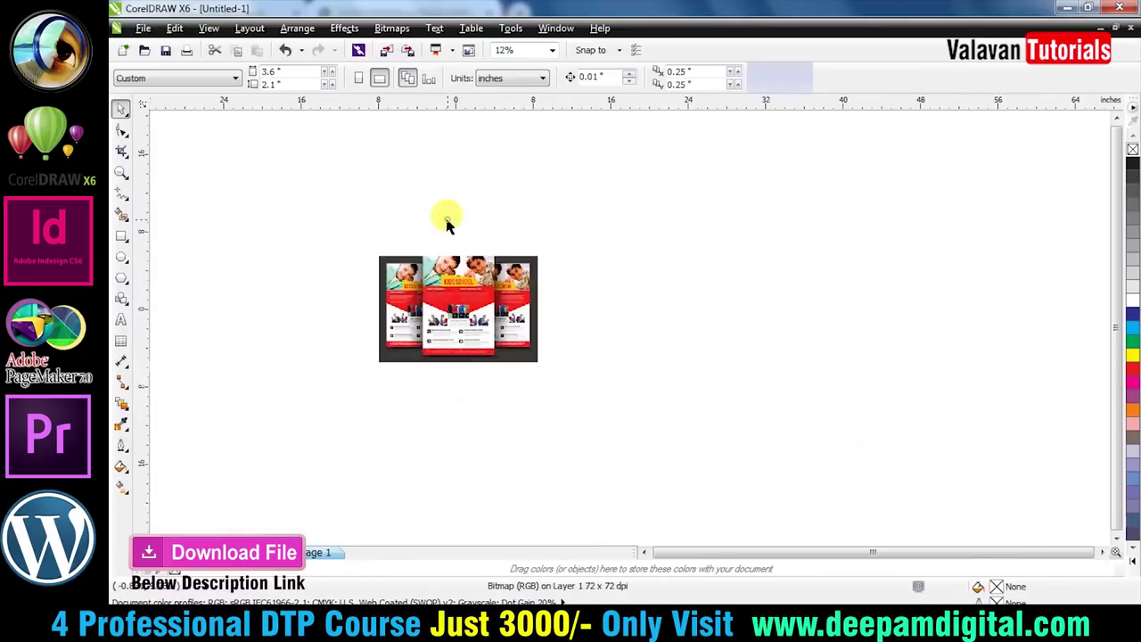
left_click(448, 223)
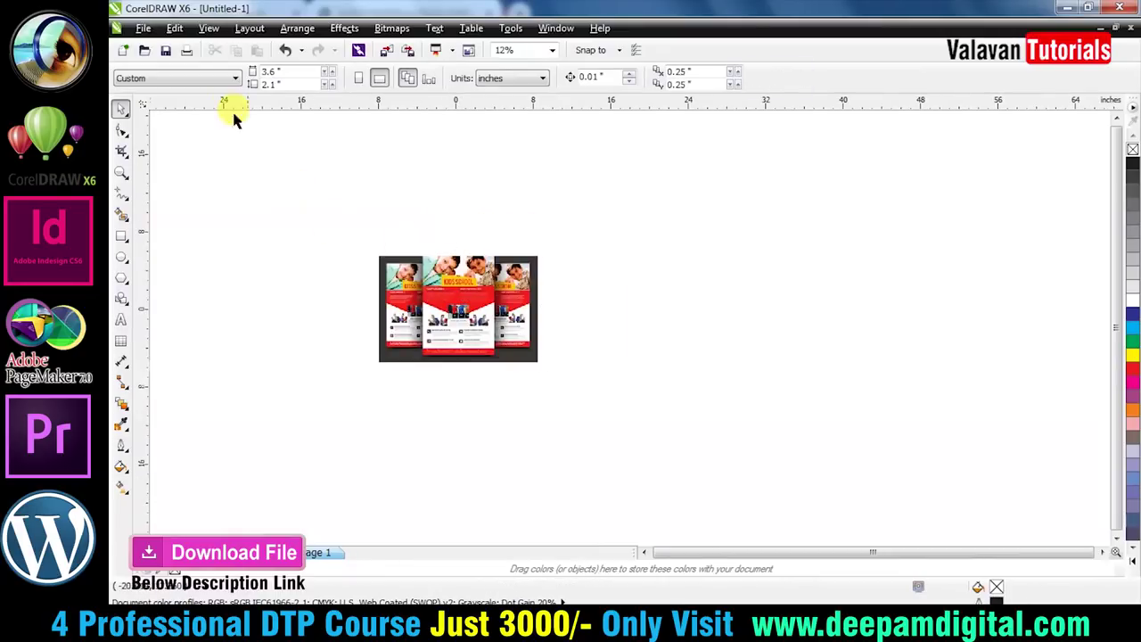
left_click(459, 284)
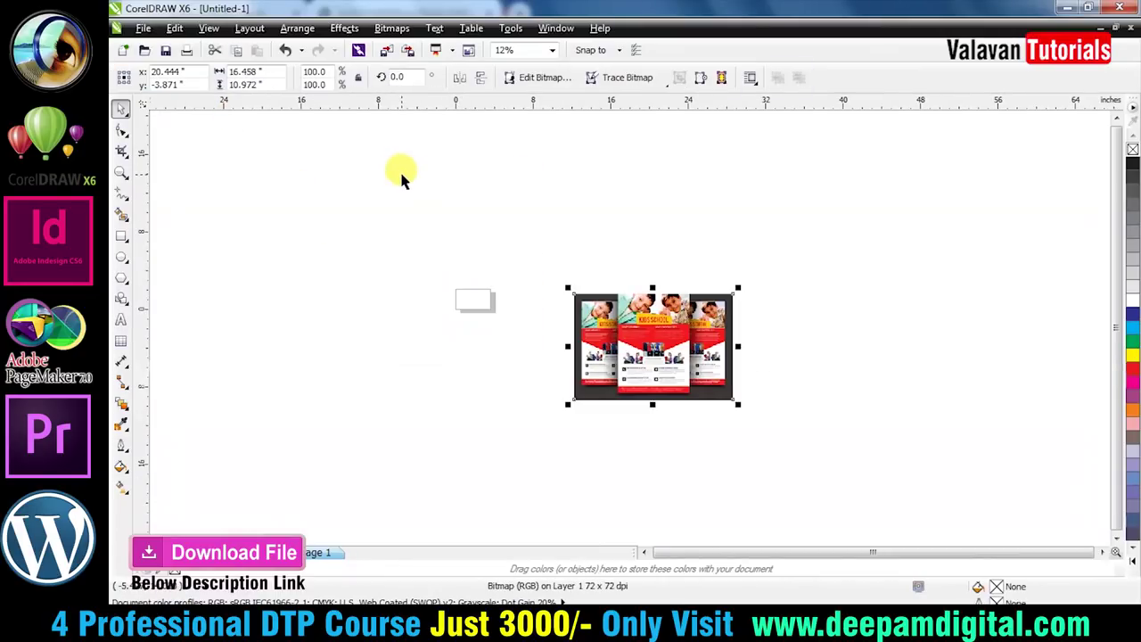
left_click(310, 264)
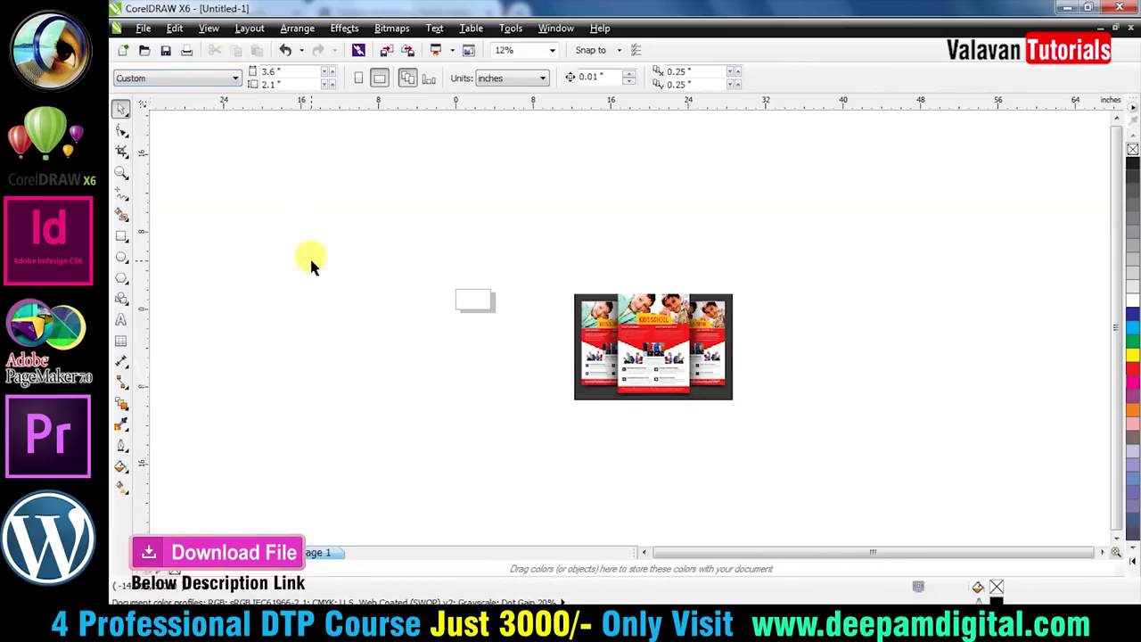
Step: Set the page size to A4 and move the flyer image to the left
left_click(229, 82)
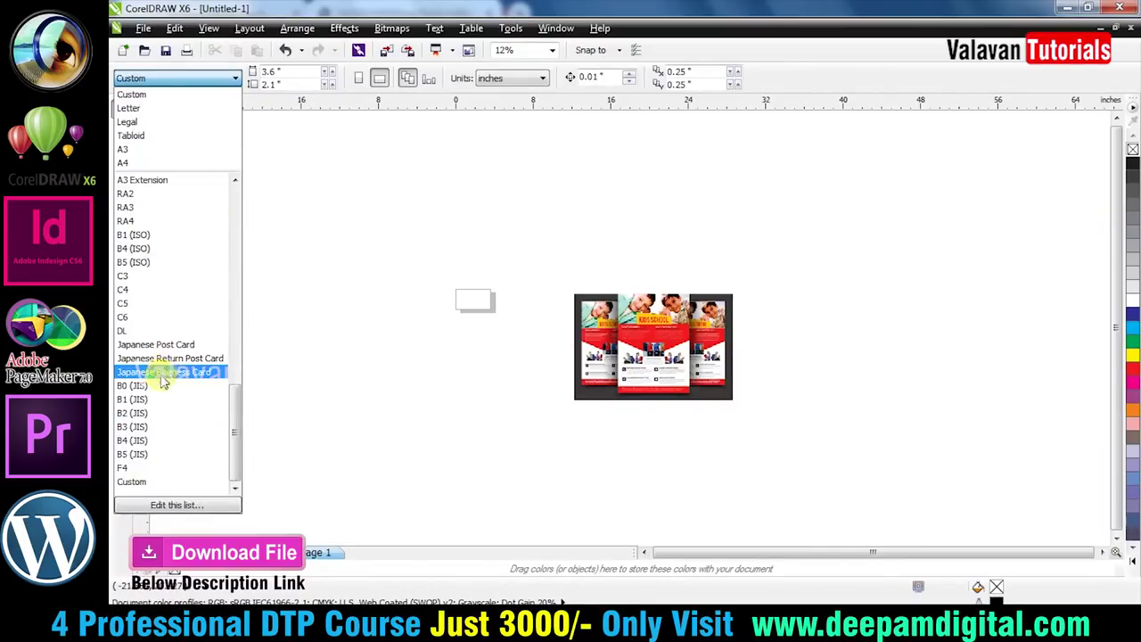
scroll(150, 312, "up", 3)
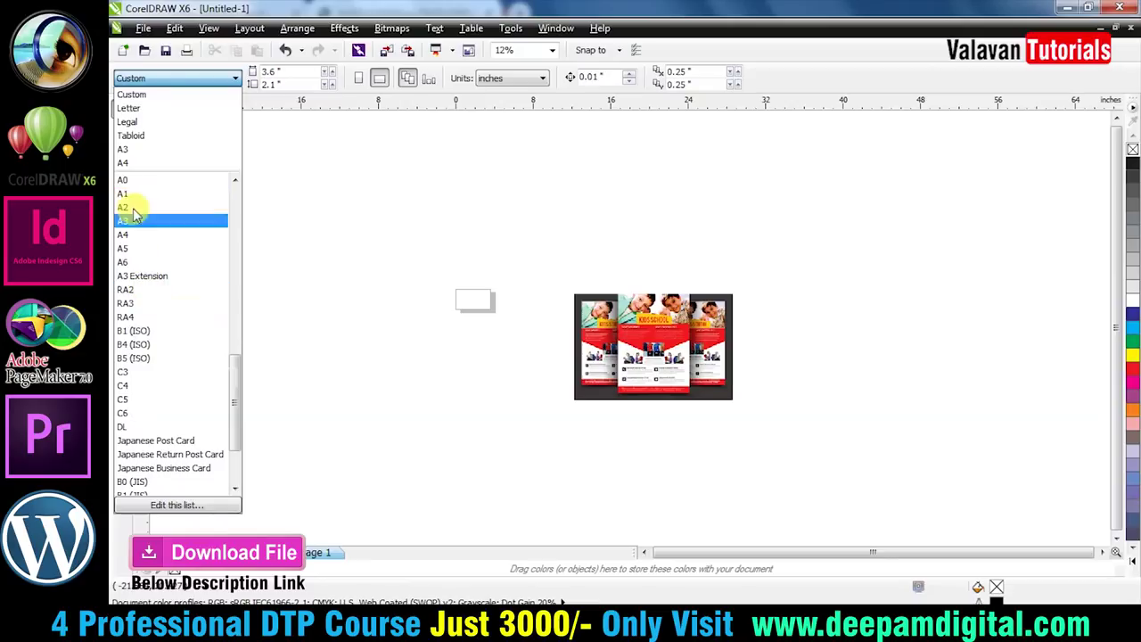
left_click(132, 163)
left_click_drag(633, 323, 475, 279)
Step: Crop the bitmap down to the middle KIDS SCHOOL flyer and move it left of the page
key("z")
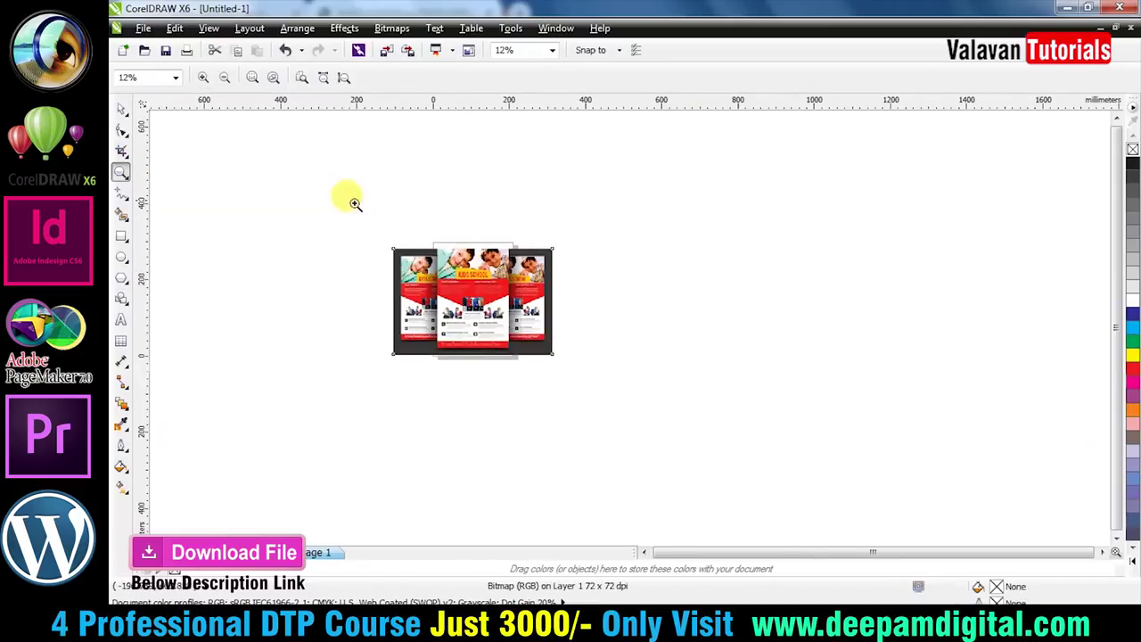
left_click_drag(348, 199, 586, 390)
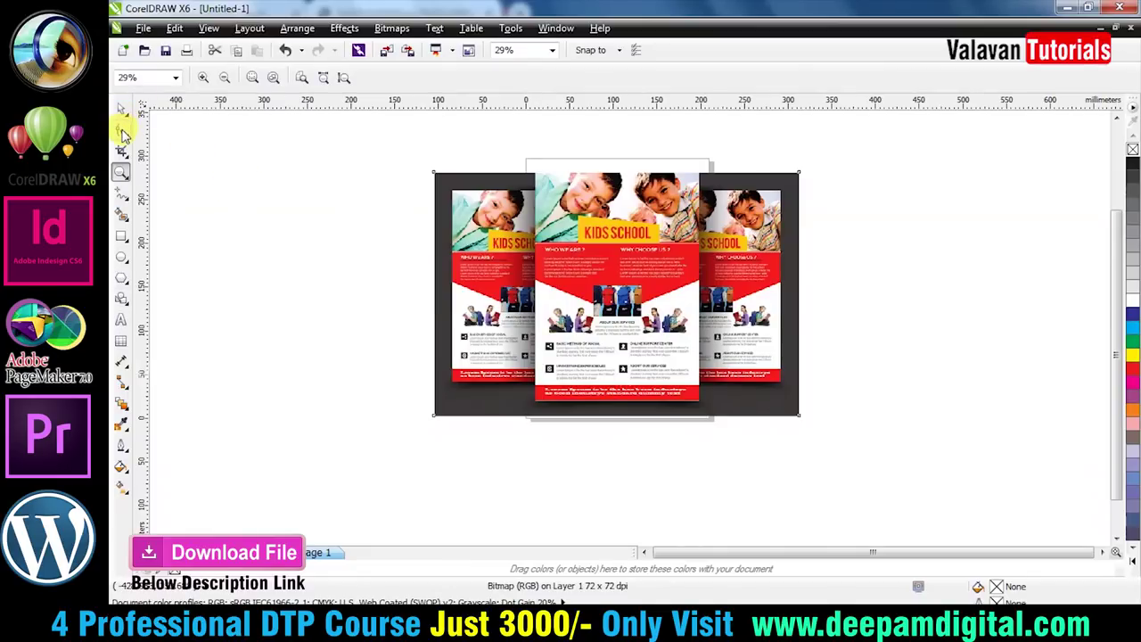
left_click(122, 130)
left_click_drag(429, 414, 529, 414)
mouse_move(863, 148)
left_mouse_down()
mouse_move(796, 426)
mouse_move(700, 416)
left_mouse_up()
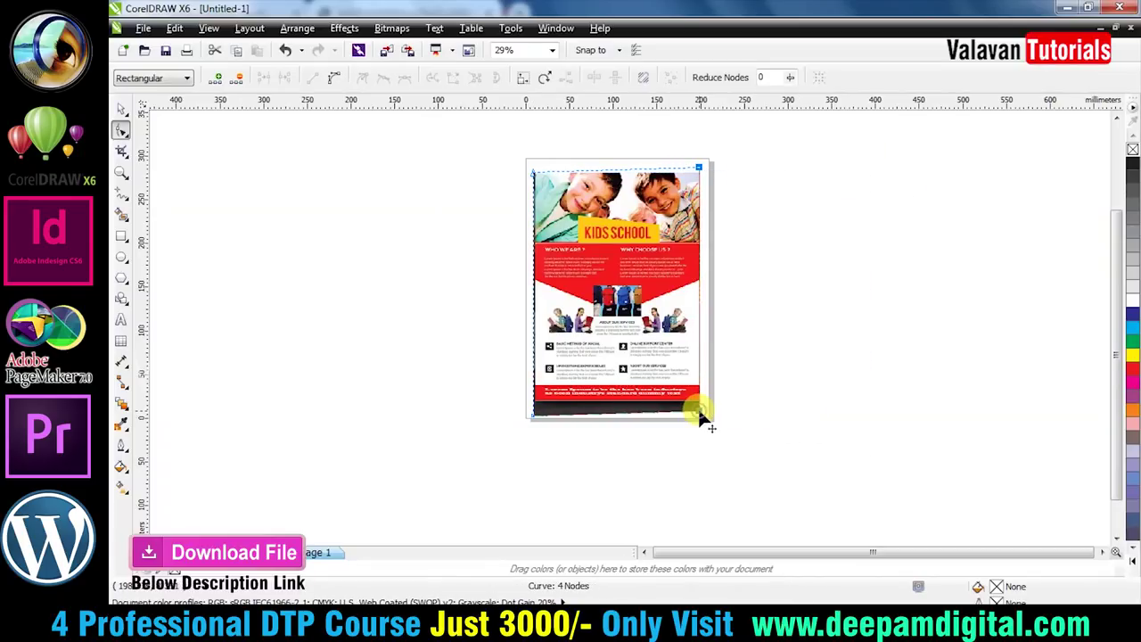
left_click(120, 108)
left_click_drag(638, 240, 457, 243)
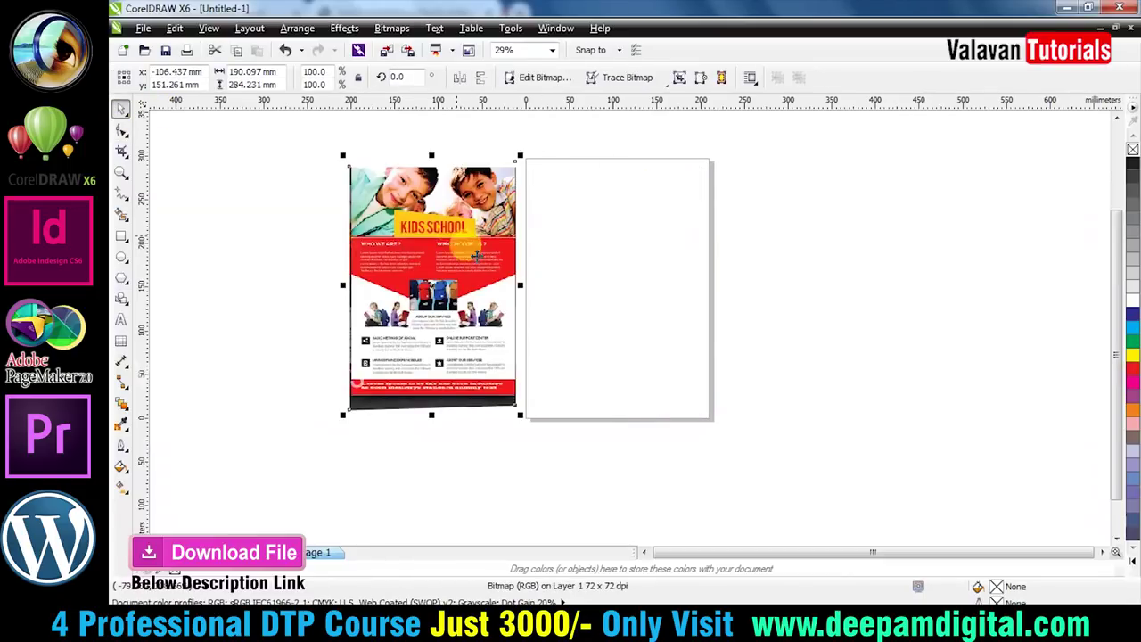
Step: Zoom in on the cropped flyer and page, undoing a trial corner-node edit
key("z")
left_click_drag(354, 164, 779, 446)
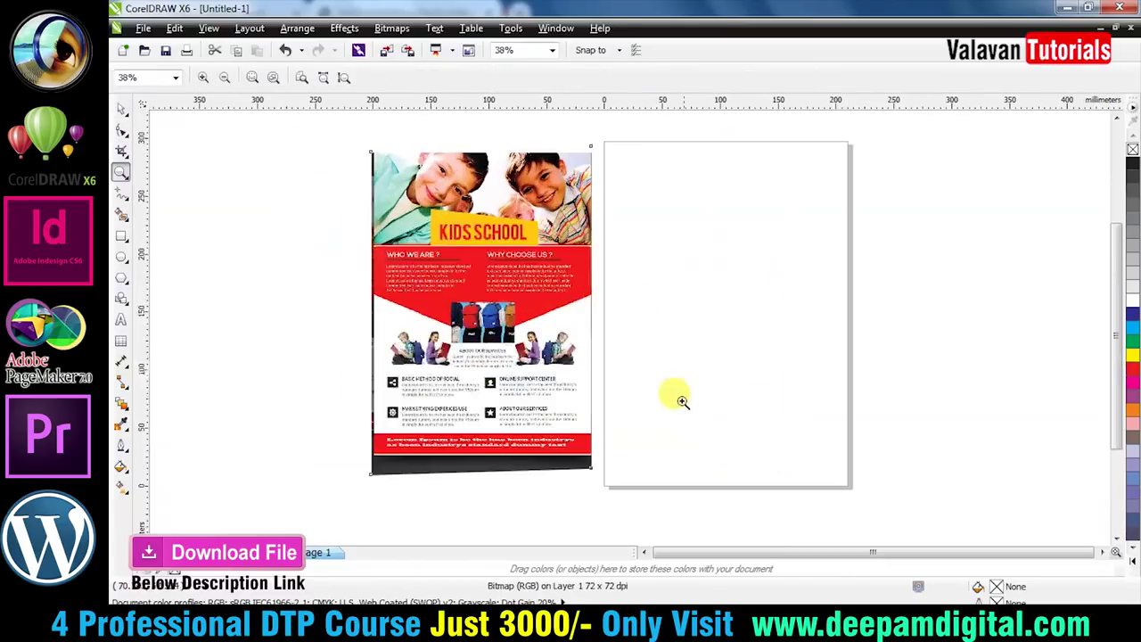
key("space")
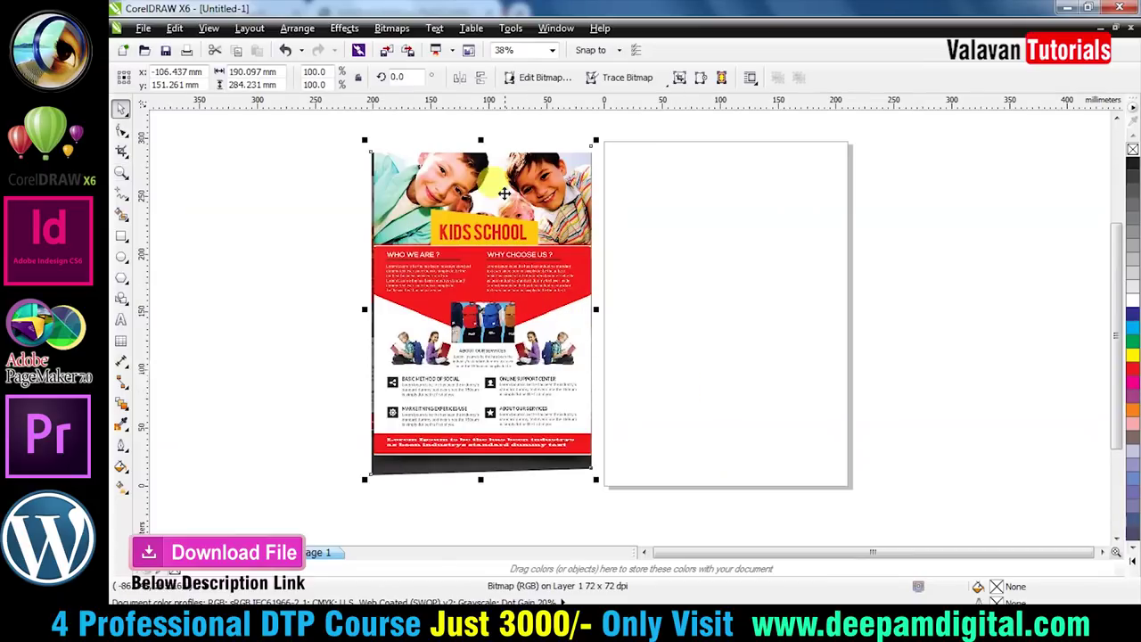
left_click(121, 132)
left_click_drag(648, 167, 591, 151)
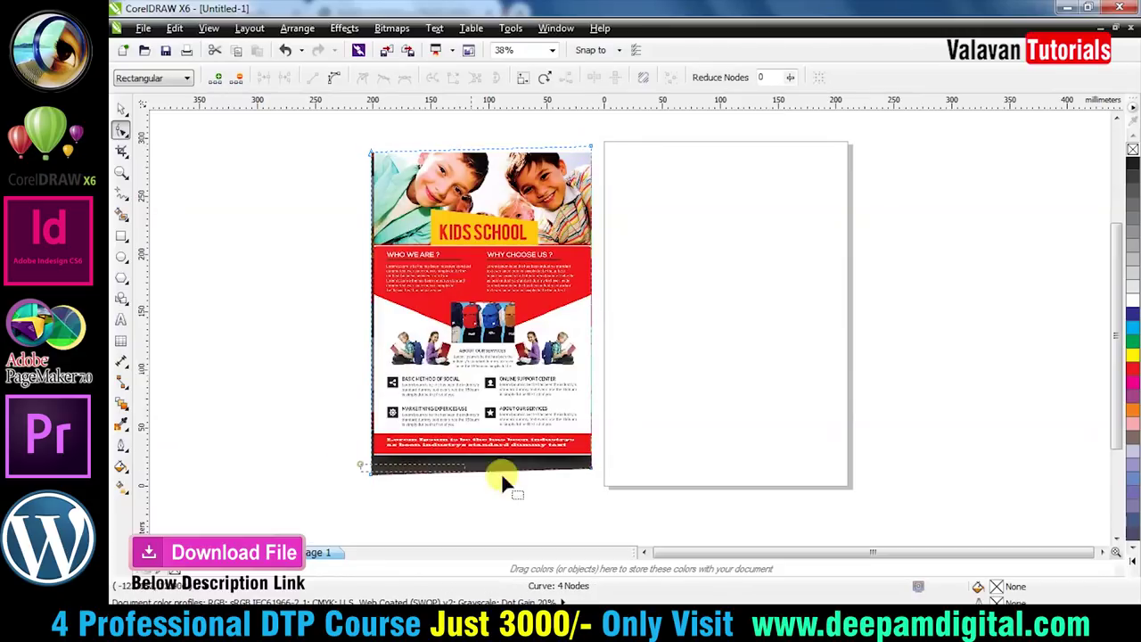
key("ctrl+z")
key("space")
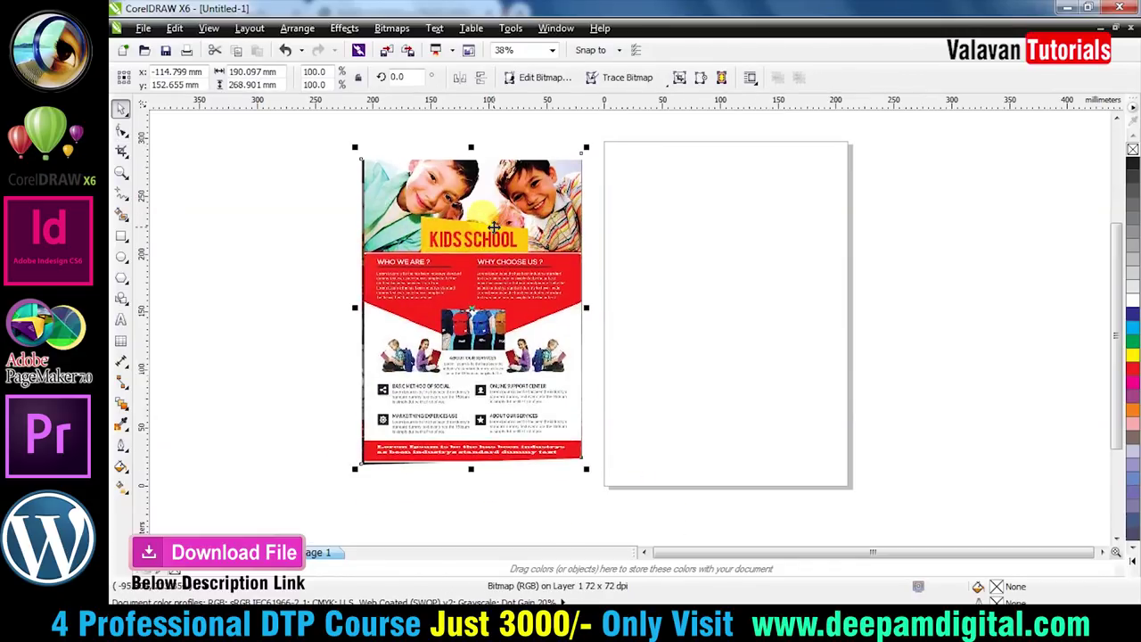
left_click(483, 303)
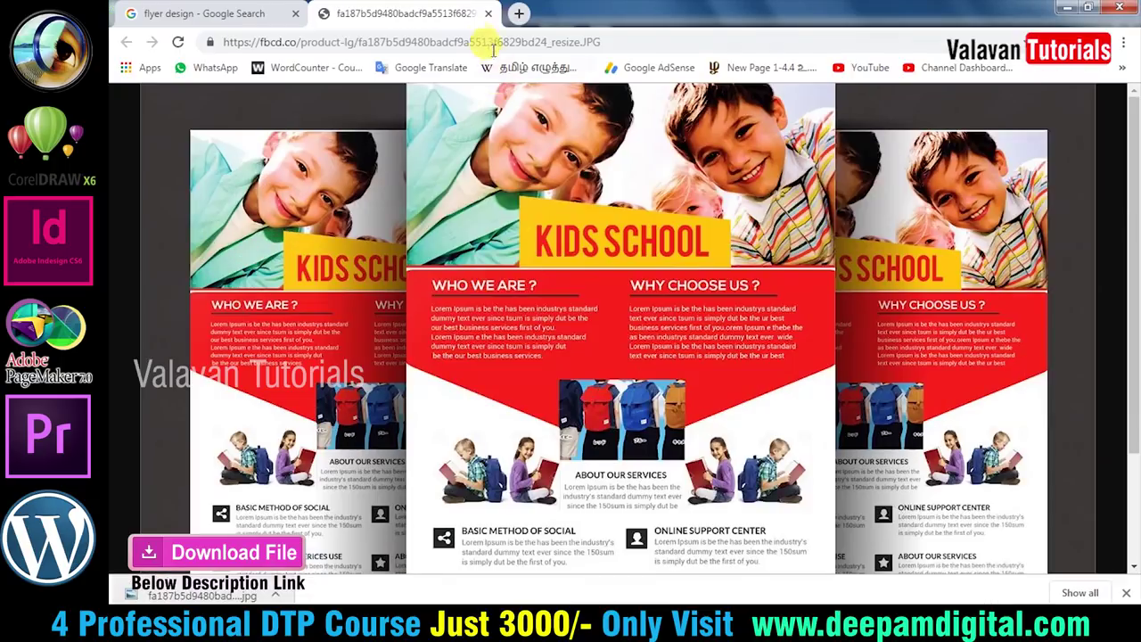
Step: Search Google Images for 'school kids' and preview the first photo
left_click(493, 15)
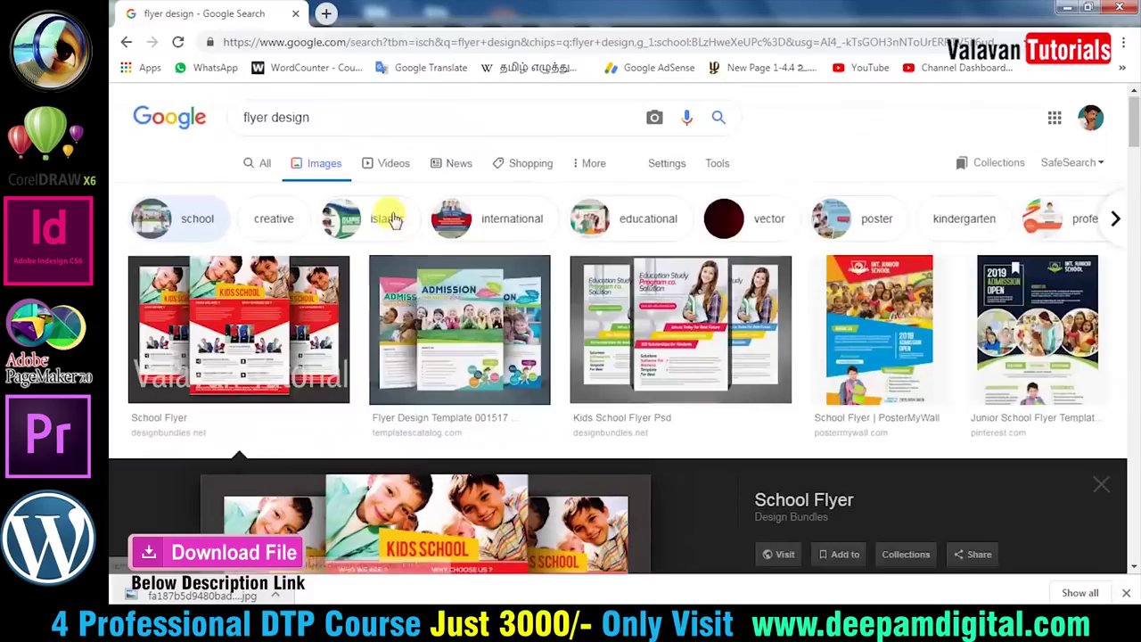
type("school kids")
key("Return")
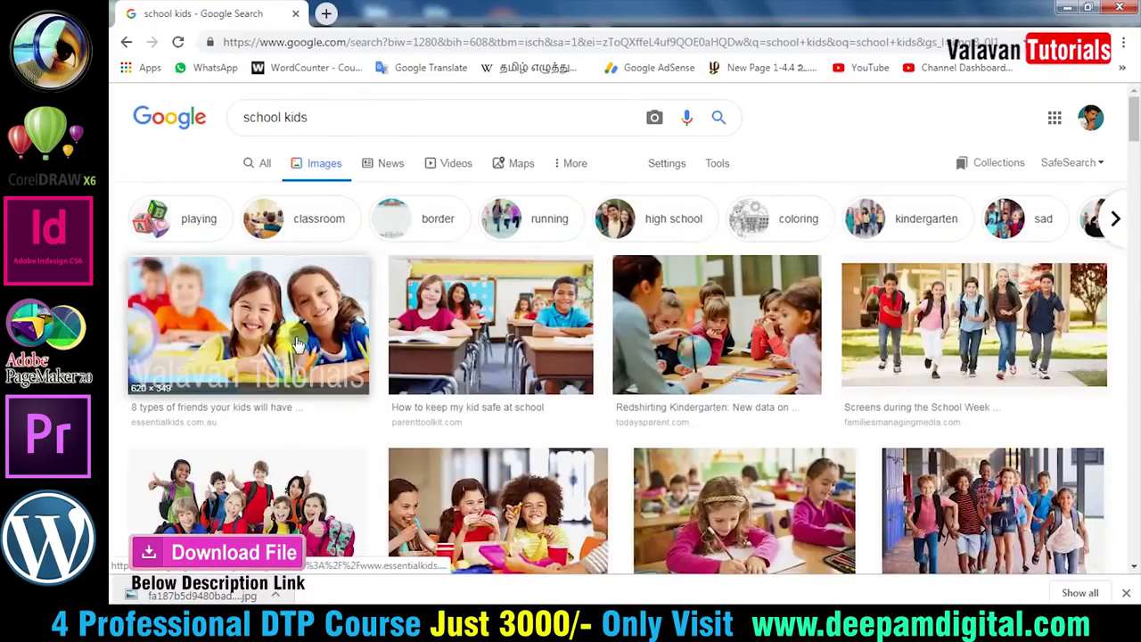
left_click(299, 343)
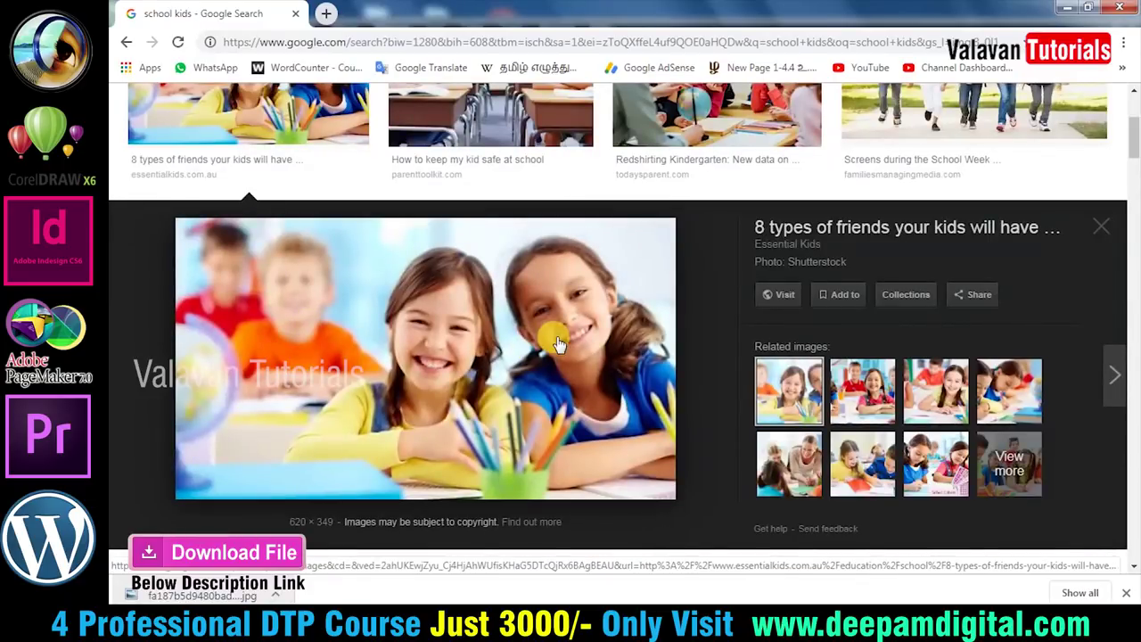
Step: Save the two smiling girls photo to the Desktop as 1548390713562.jpg
right_click(557, 344)
left_click(612, 482)
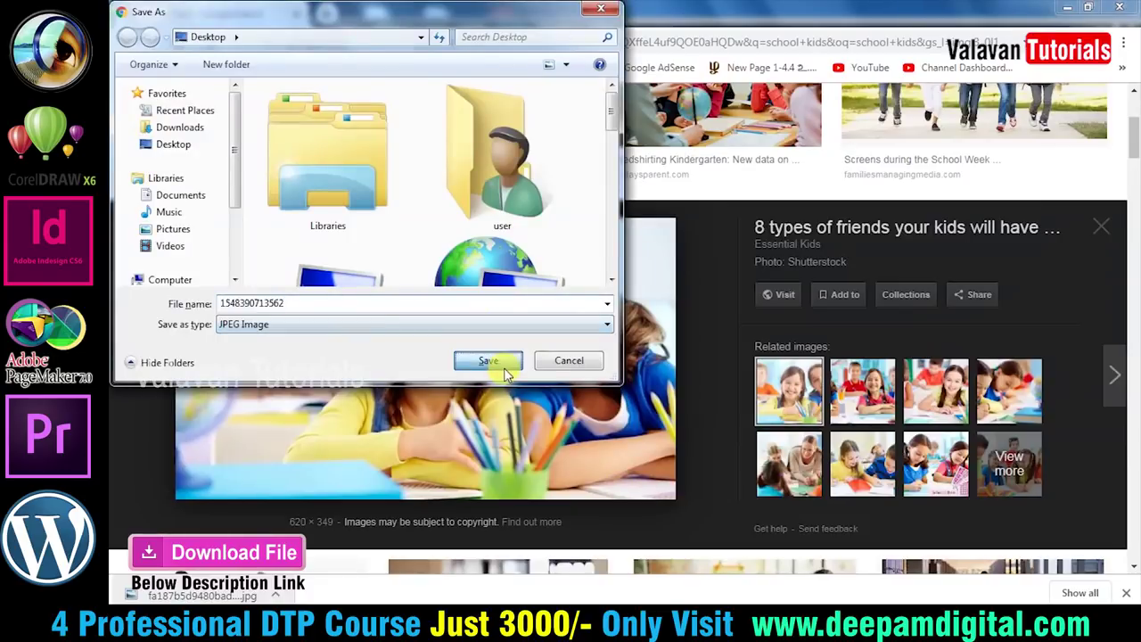
left_click(488, 359)
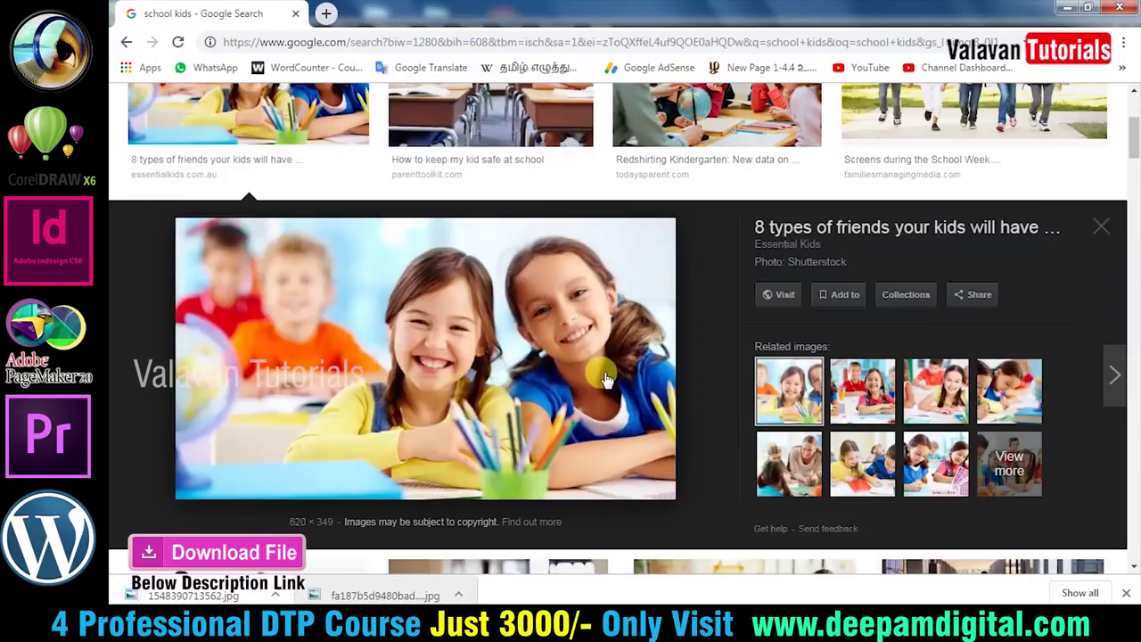
scroll(605, 381, "down", 4)
scroll(604, 381, "down", 1)
scroll(605, 381, "up", 1)
scroll(339, 188, "up", 5)
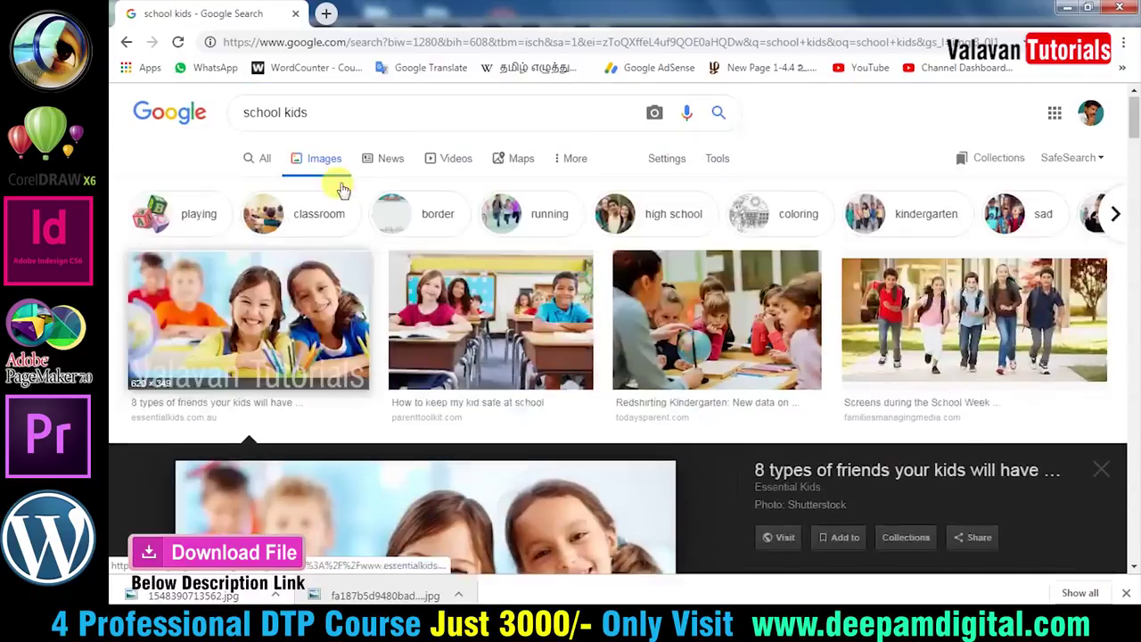
Step: Search 'school kids png' and open the school children clipart's source page in a new tab
left_click(347, 125)
type("pn")
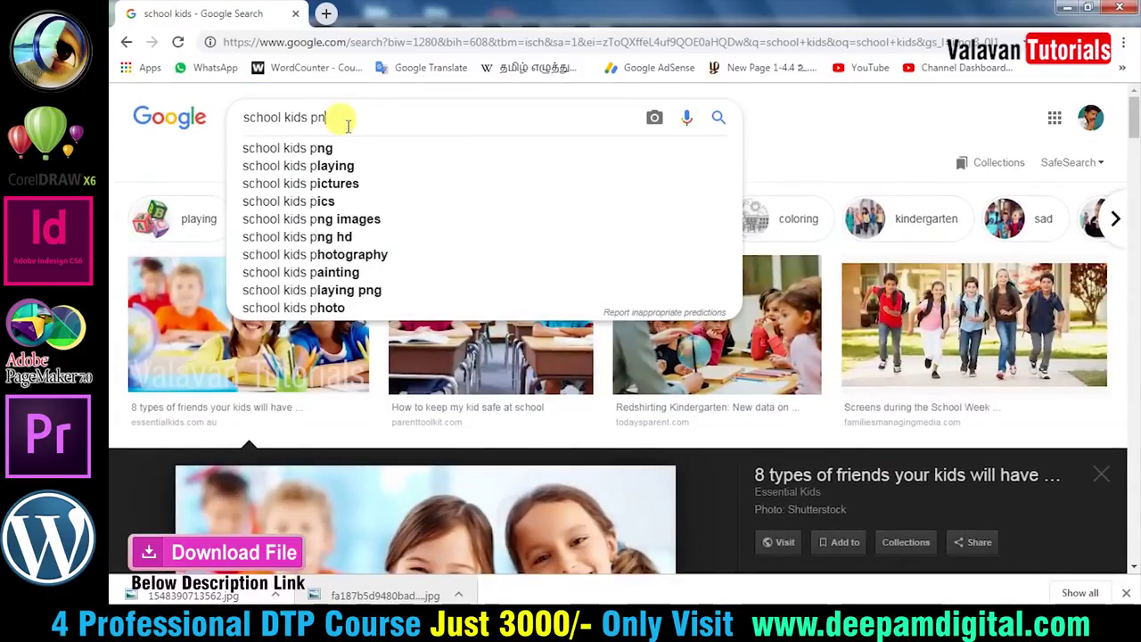
type("g")
key("Return")
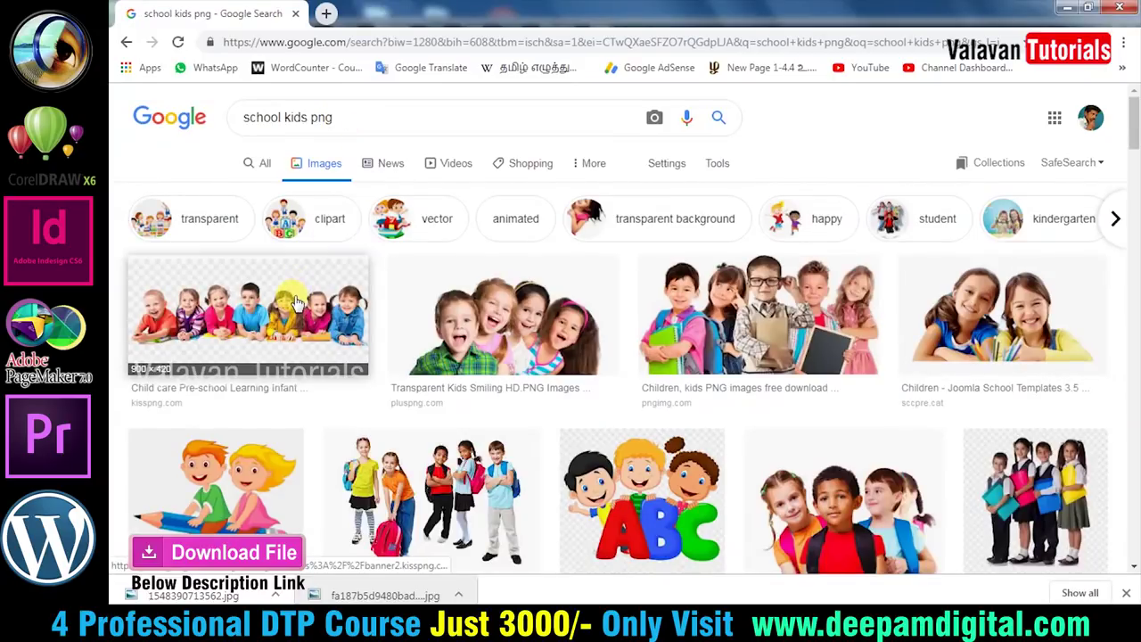
left_click(299, 303)
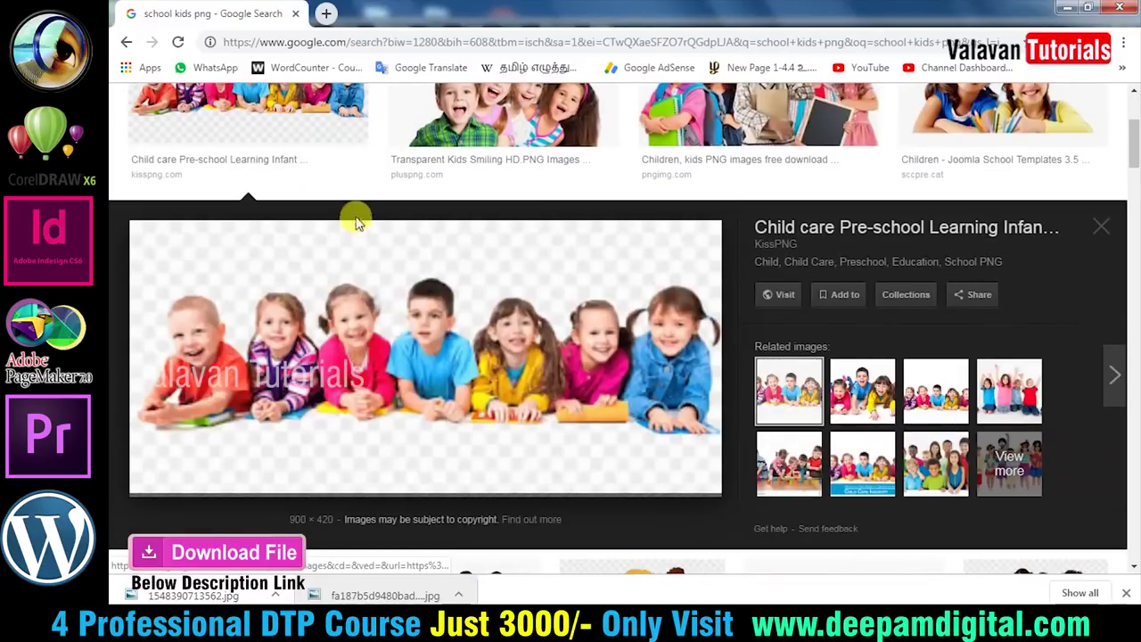
left_click(399, 570)
left_click(891, 227)
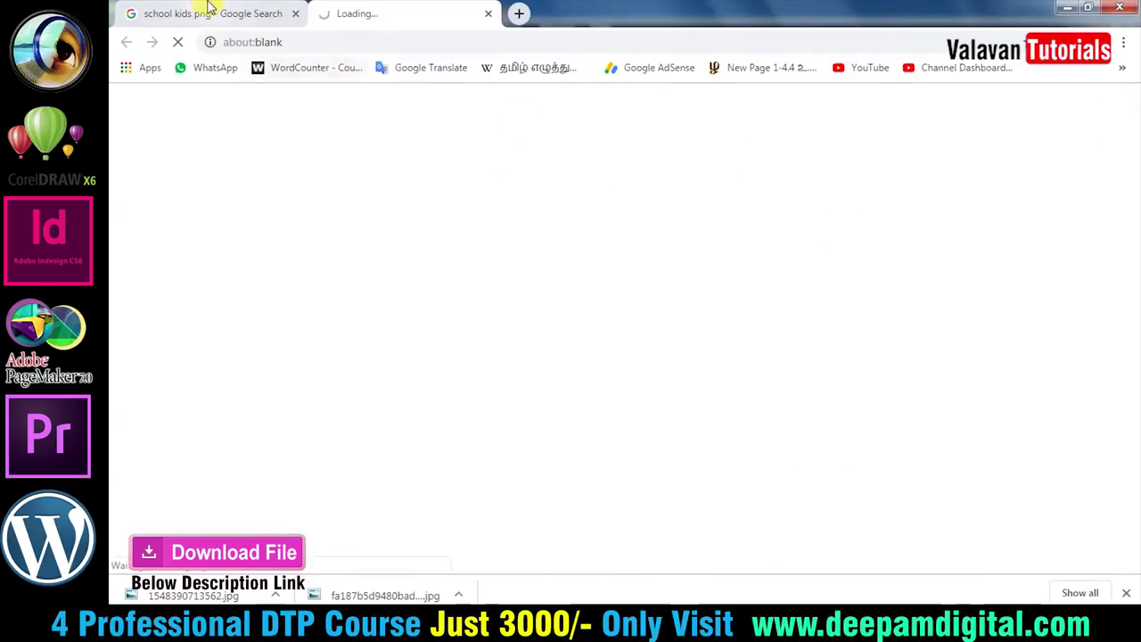
Step: Browse related images and save the kids-on-a-pencil picture to the computer
left_click(203, 12)
left_click(857, 393)
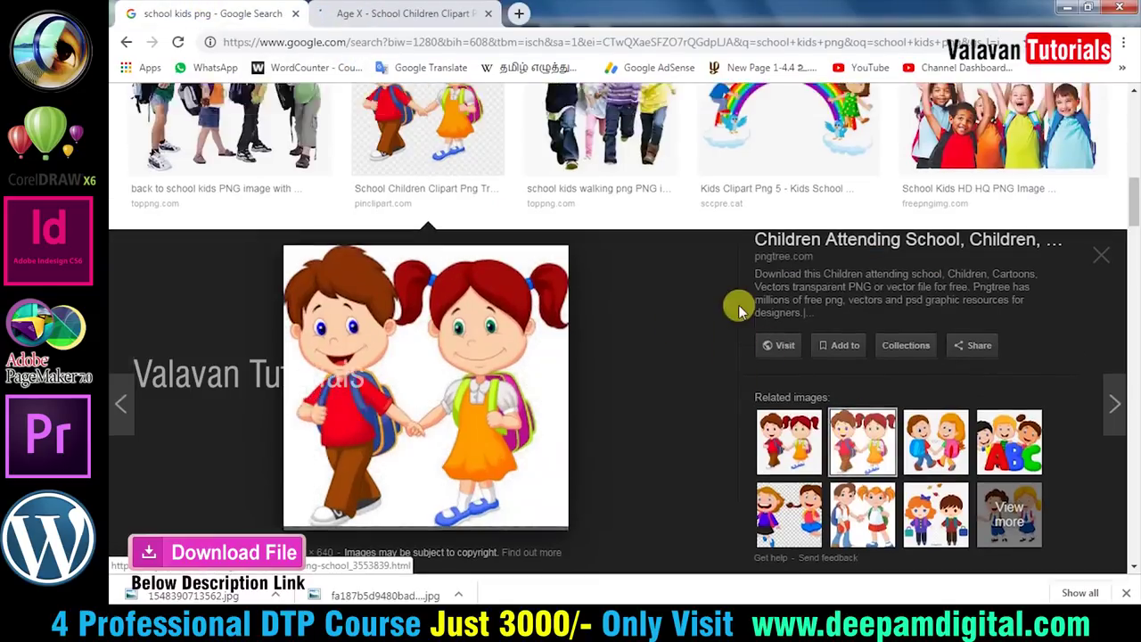
scroll(739, 309, "up", 4)
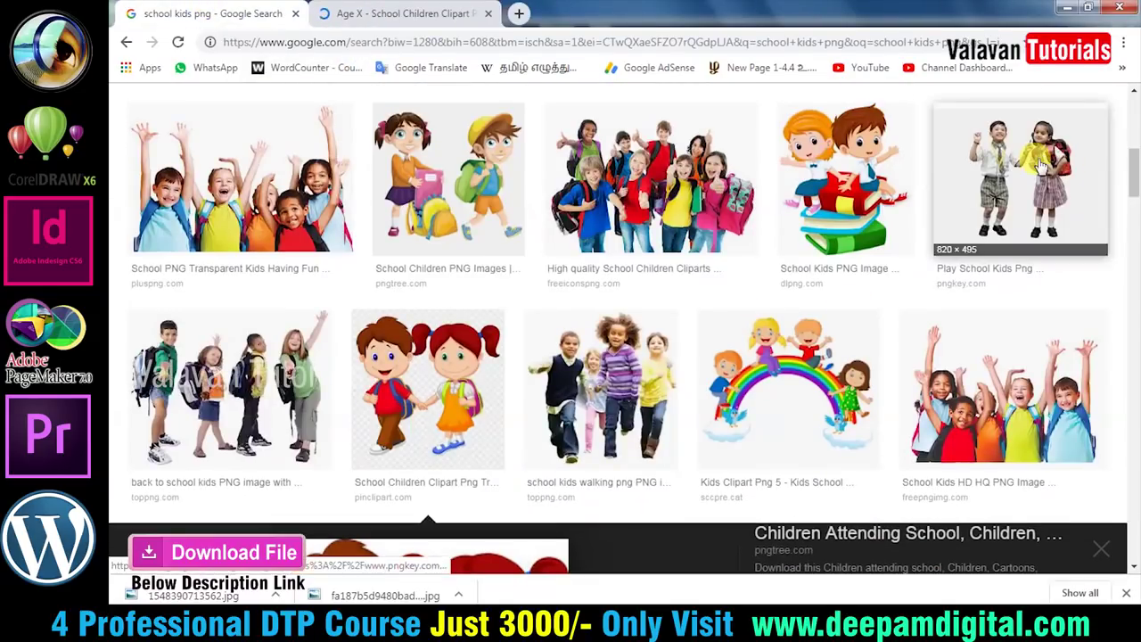
left_click(1025, 170)
scroll(355, 321, "up", 2)
scroll(354, 321, "up", 5)
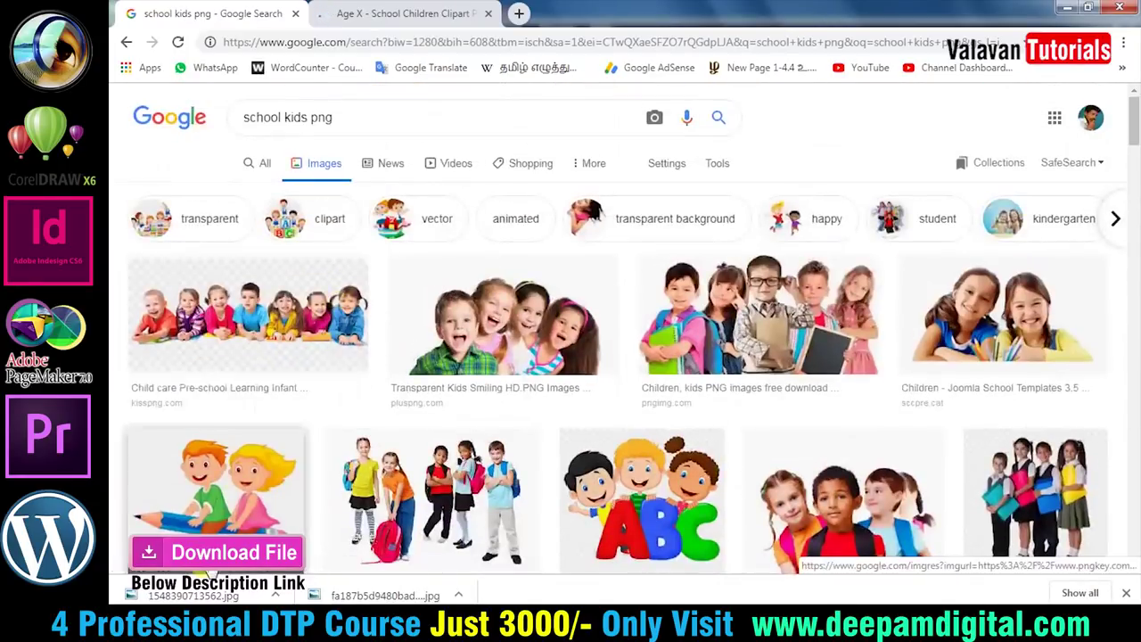
left_click(268, 463)
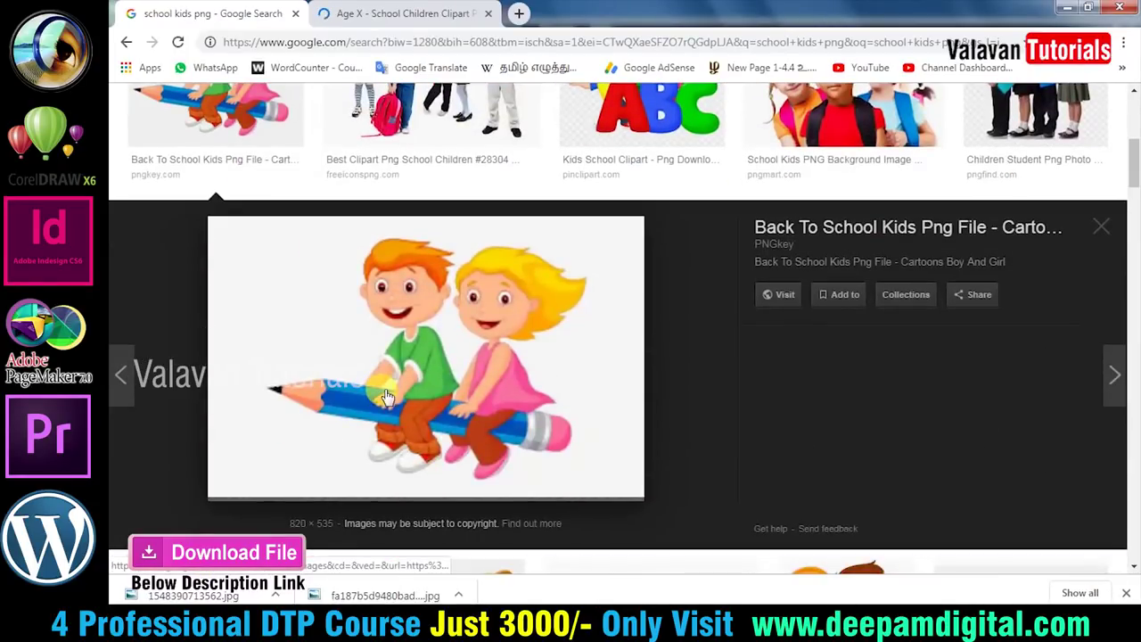
right_click(427, 330)
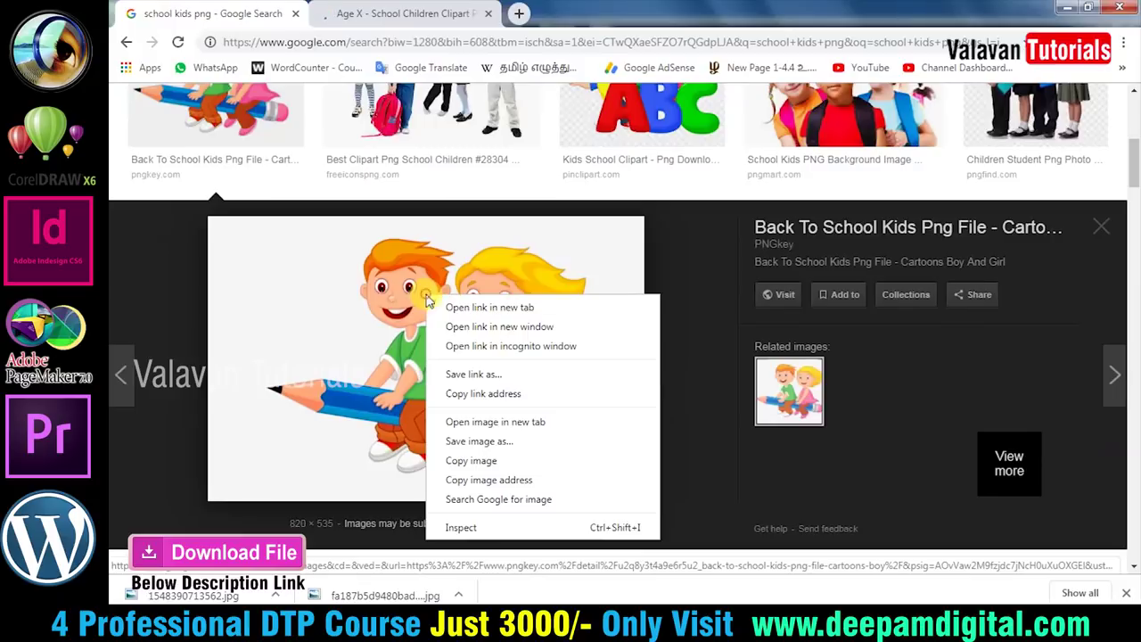
left_click(484, 438)
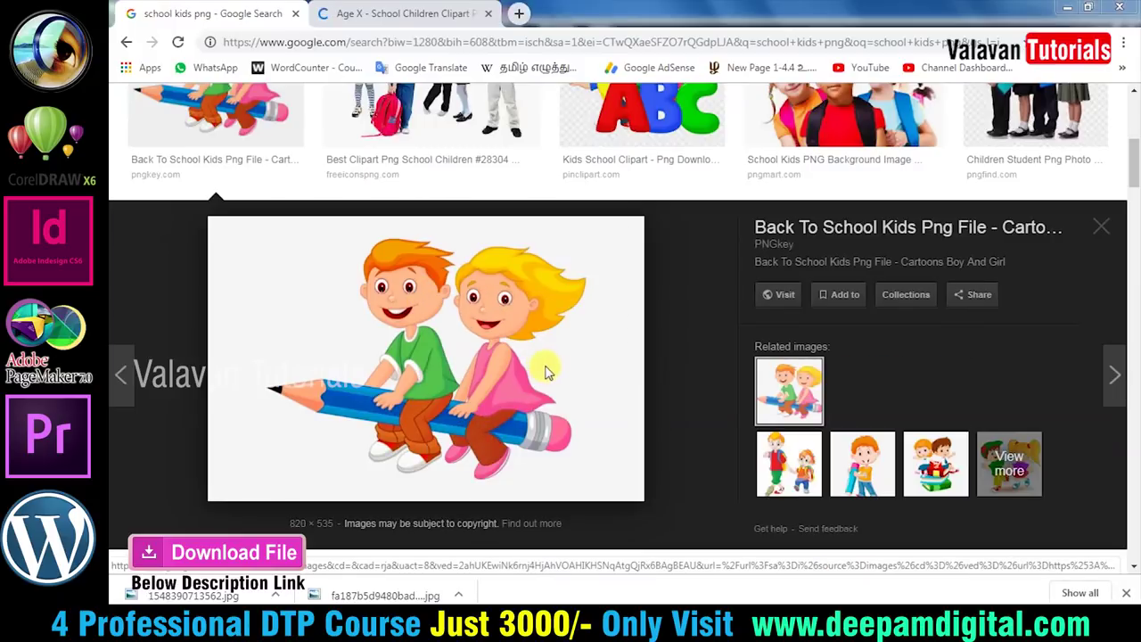
left_click(482, 358)
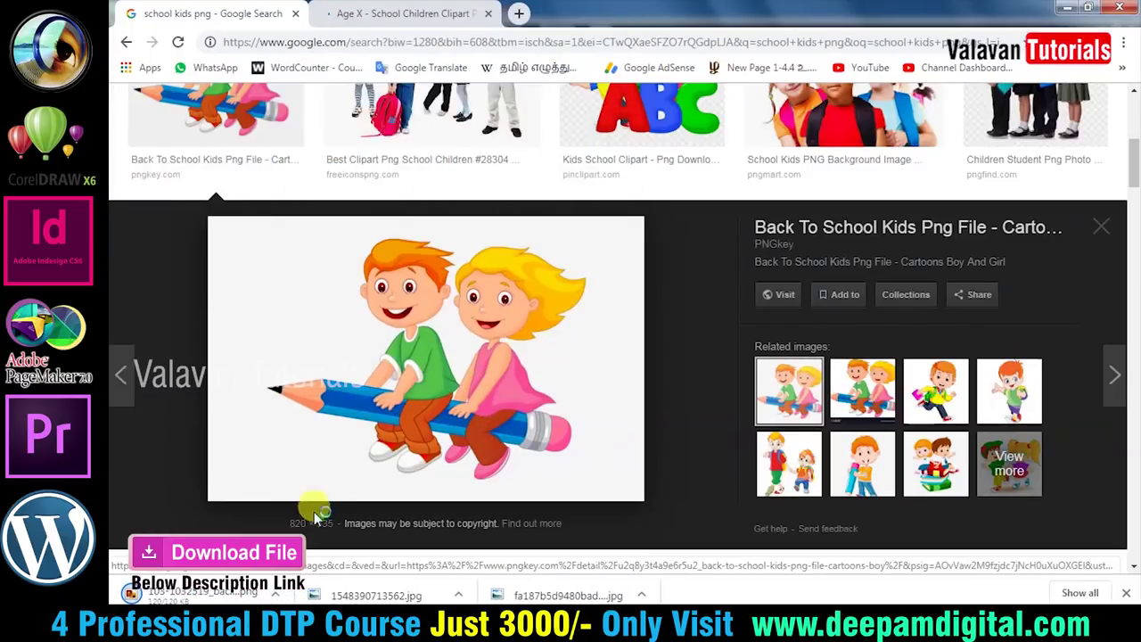
Step: Download the transparent 'Age X - School Children' clipart PNG from PinClipart
left_click(392, 13)
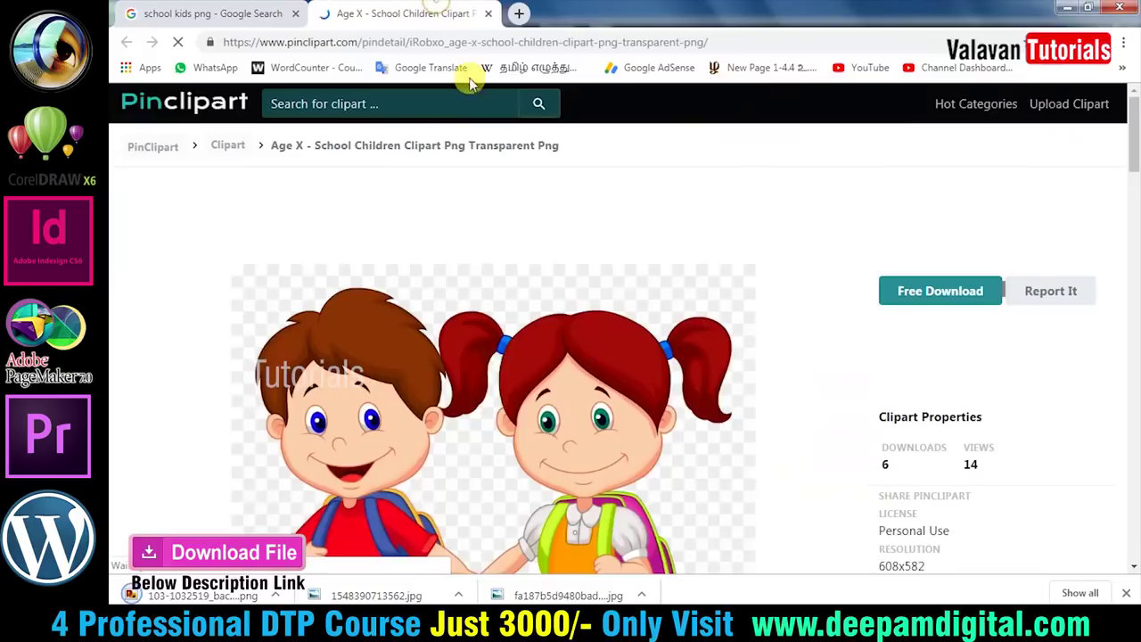
left_click(950, 306)
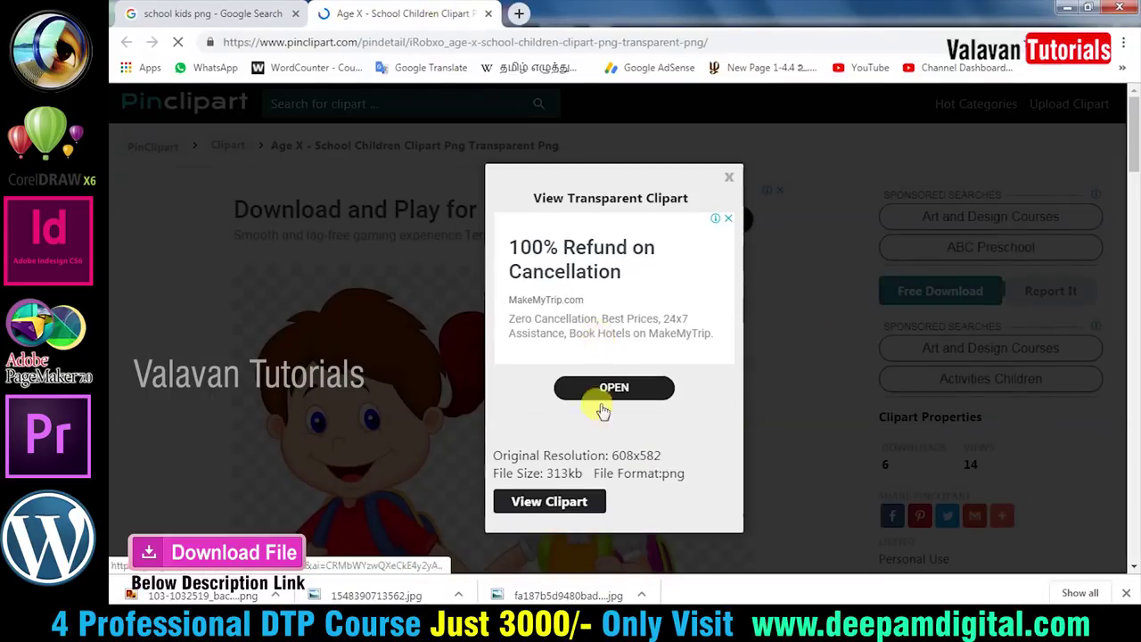
scroll(602, 410, "down", 1)
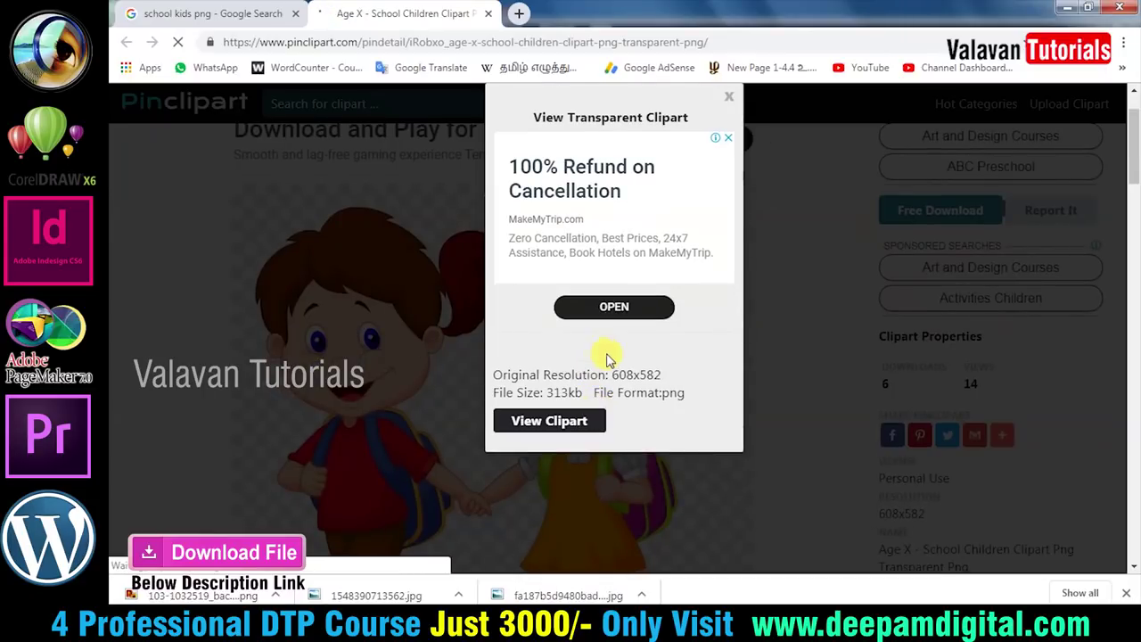
left_click(580, 421)
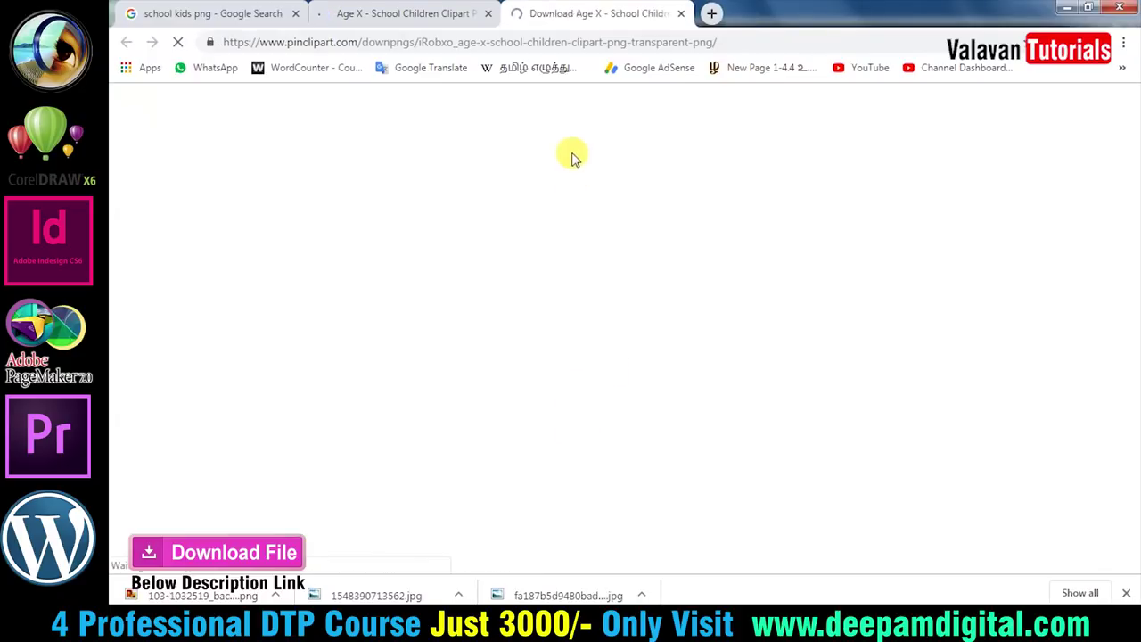
scroll(580, 325, "down", 2)
scroll(580, 329, "up", 2)
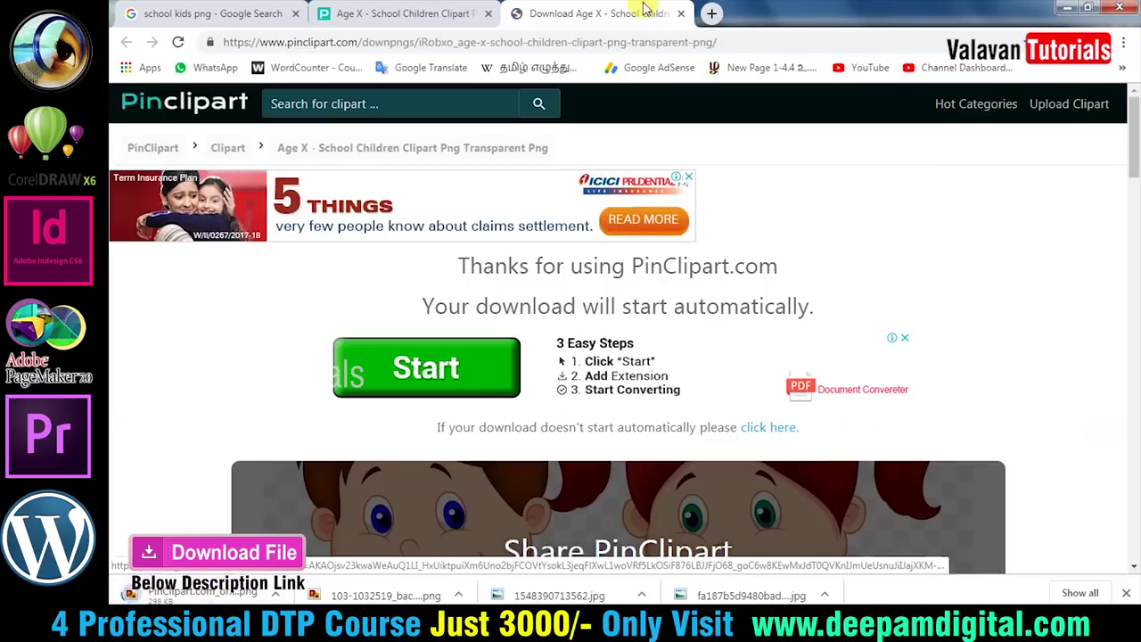
Step: Close the download and clipart pages and open a blank new browser tab
left_click(681, 13)
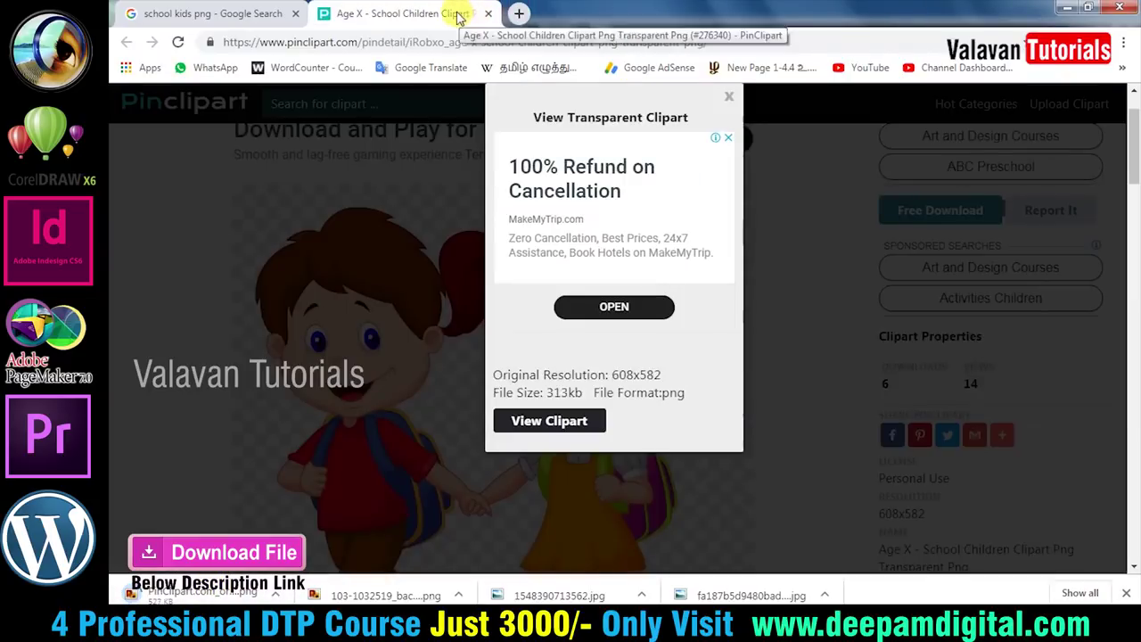
left_click(489, 15)
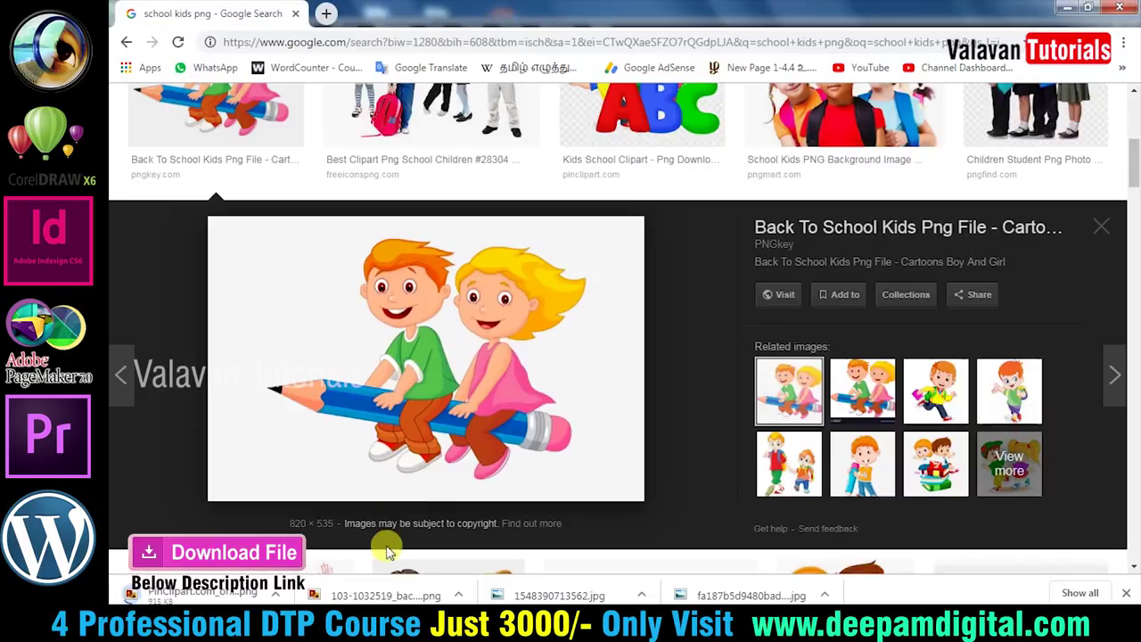
left_click(323, 13)
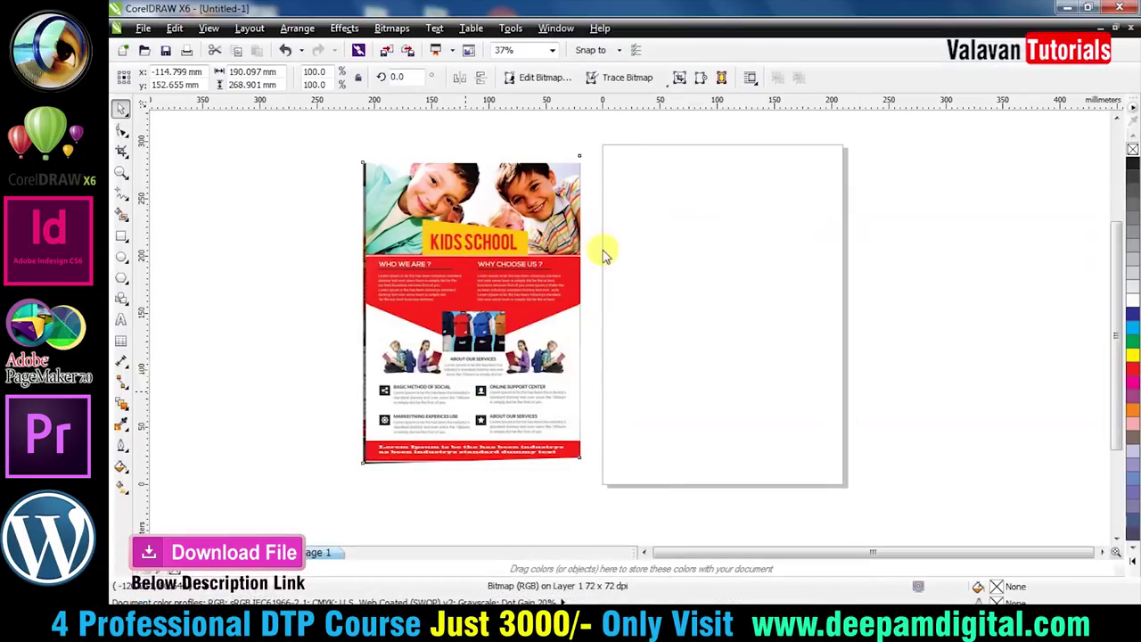
Step: Draw a page-size rectangle on the second page and shrink it to a top band
left_click(653, 254)
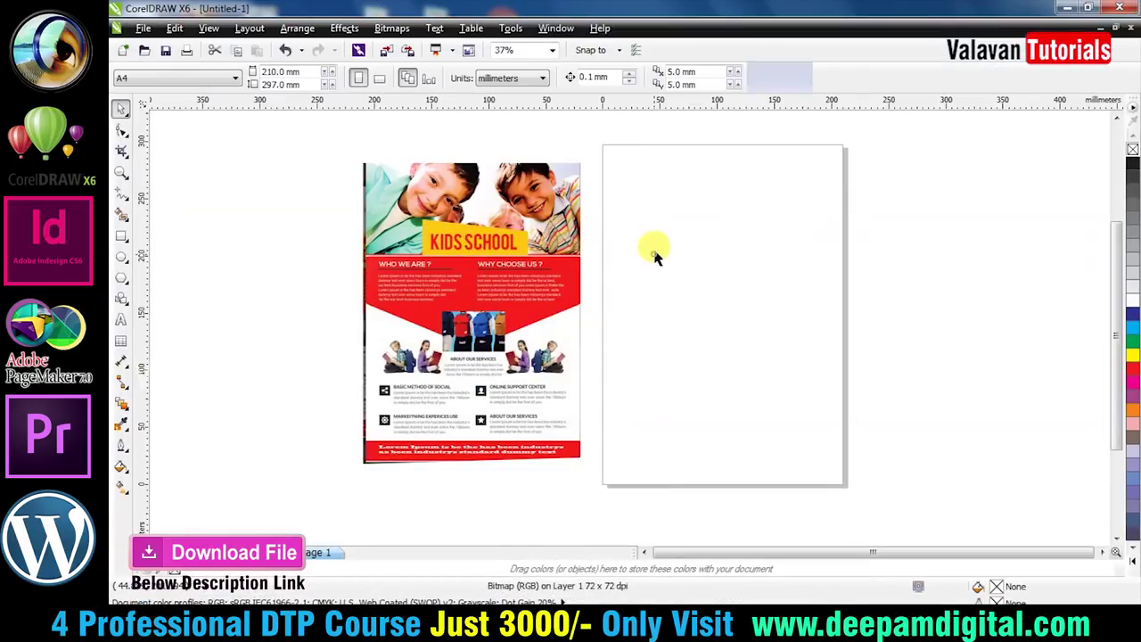
double_click(121, 237)
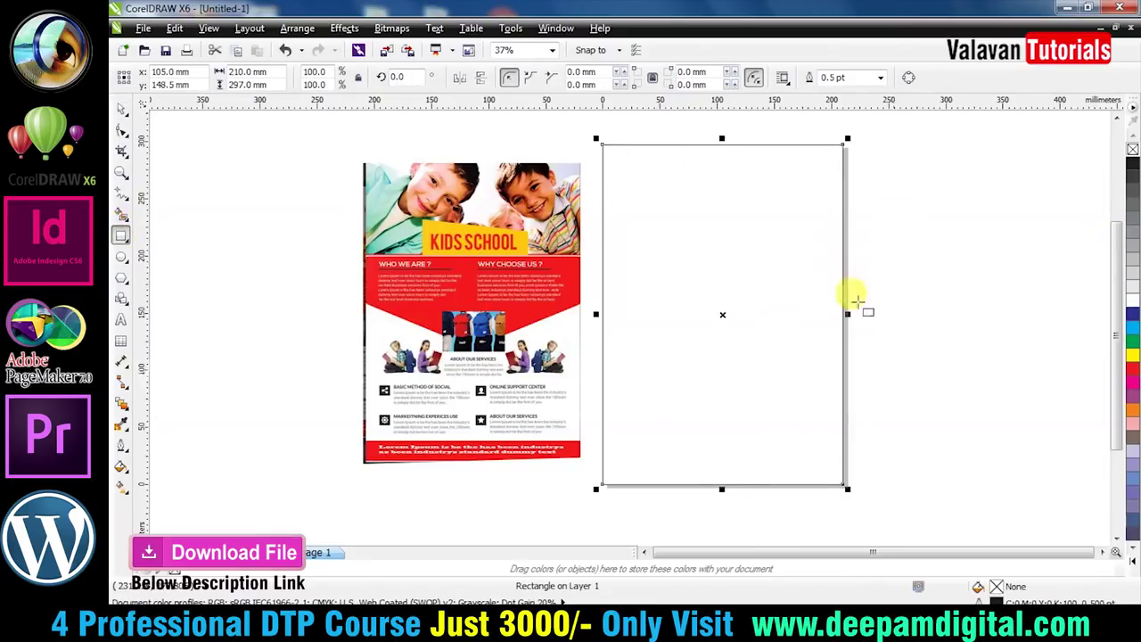
left_click(121, 108)
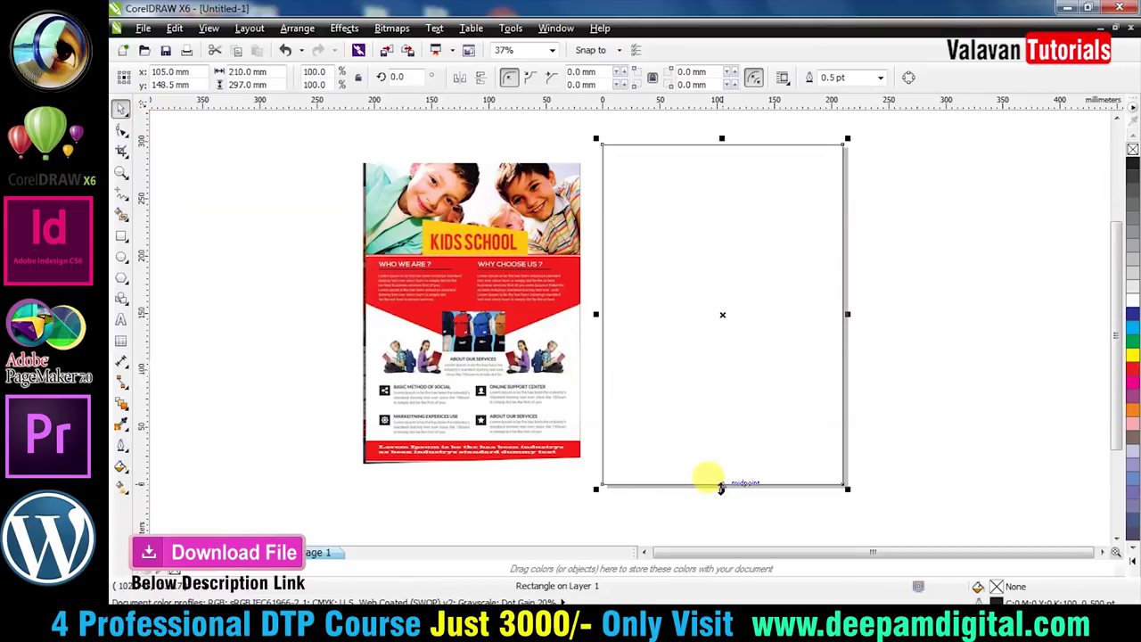
left_click_drag(721, 487, 738, 255)
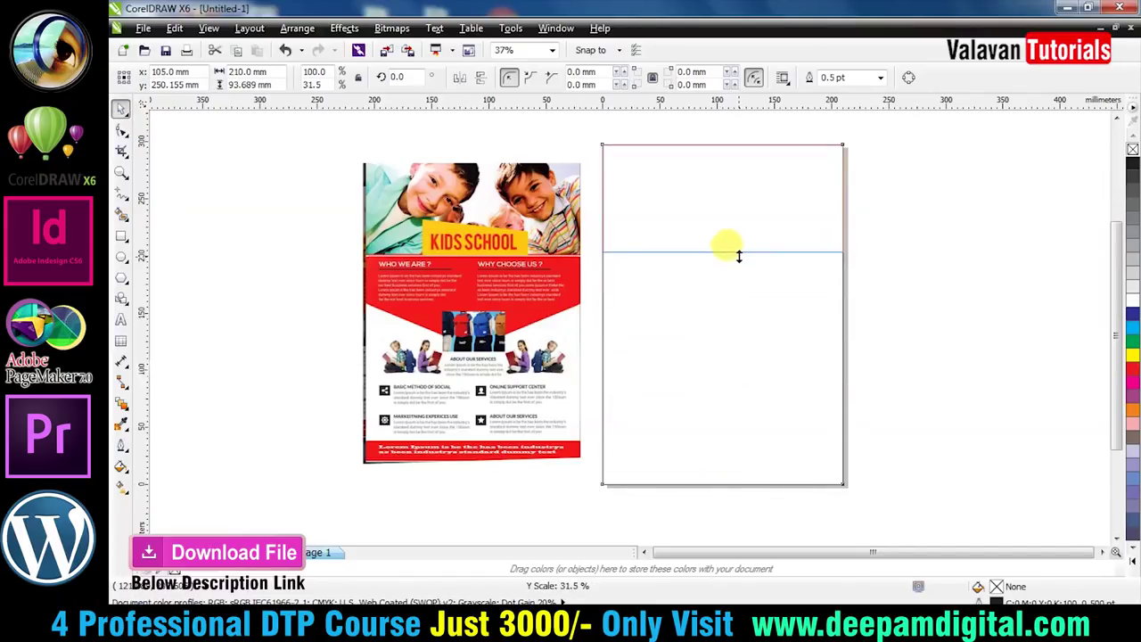
left_click_drag(806, 222, 927, 225)
key("ctrl+z")
left_click(874, 334)
left_click(790, 349)
left_click(789, 233)
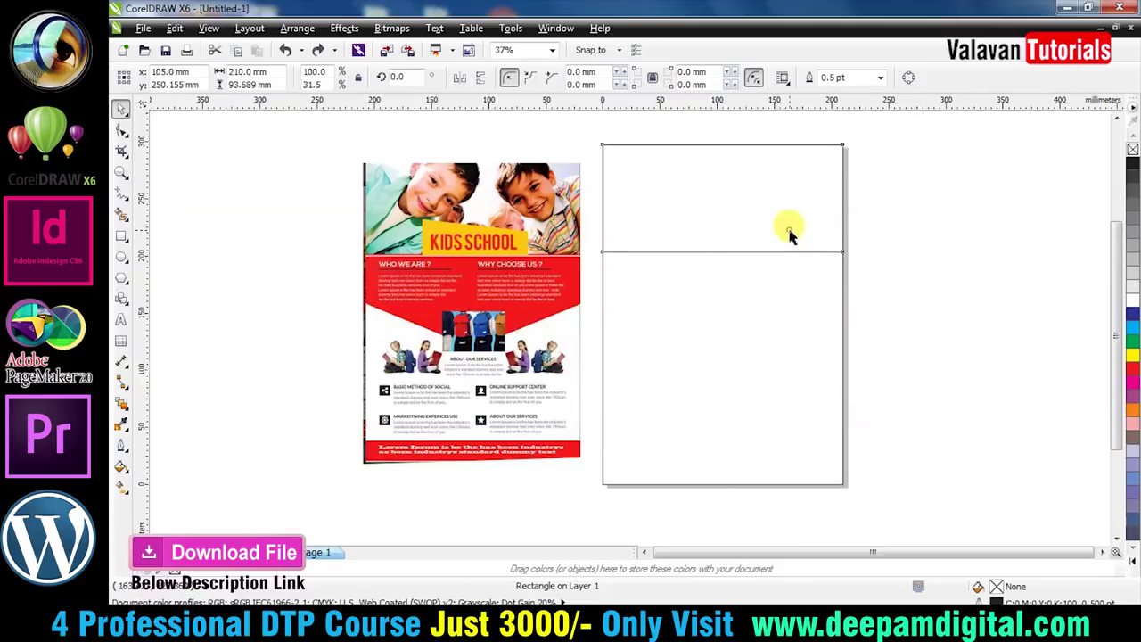
Step: Shrink another page-size rectangle to a deeper block covering the upper page
left_click(940, 315)
key("z")
left_click_drag(941, 487, 345, 178)
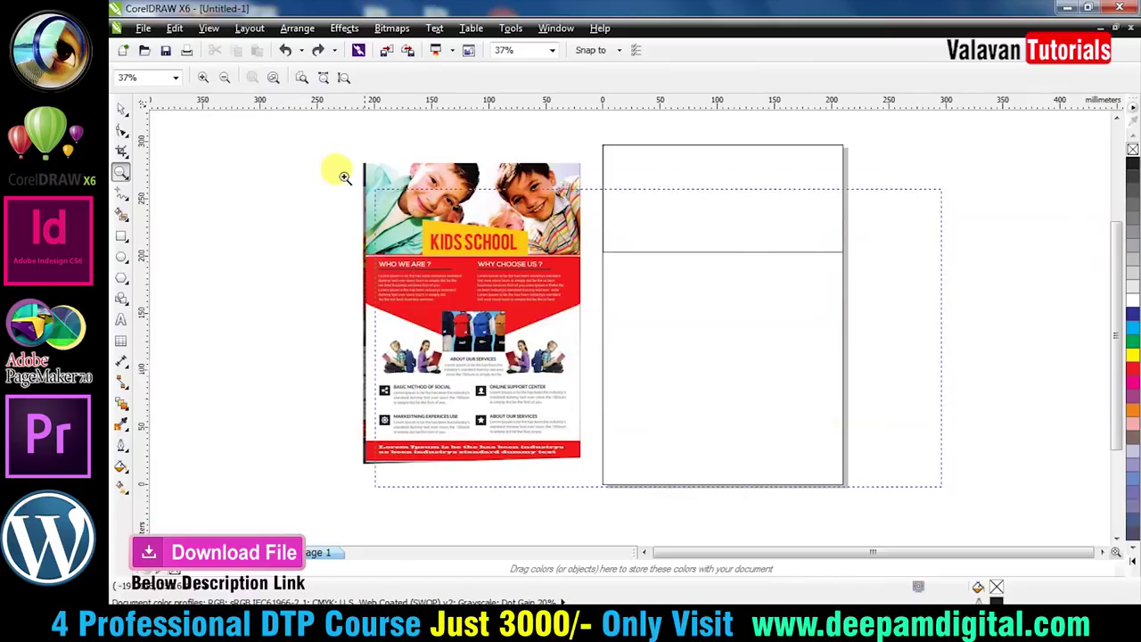
key("space")
left_click(669, 314)
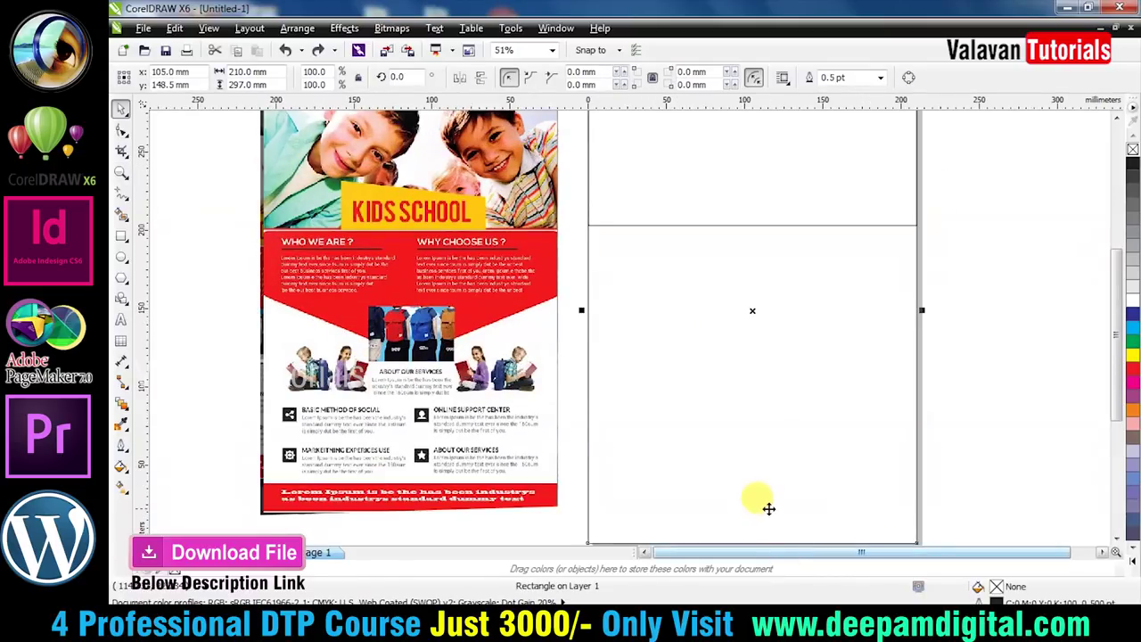
scroll(769, 509, "down", 2)
key("z")
left_click_drag(501, 284, 892, 535)
left_click(122, 108)
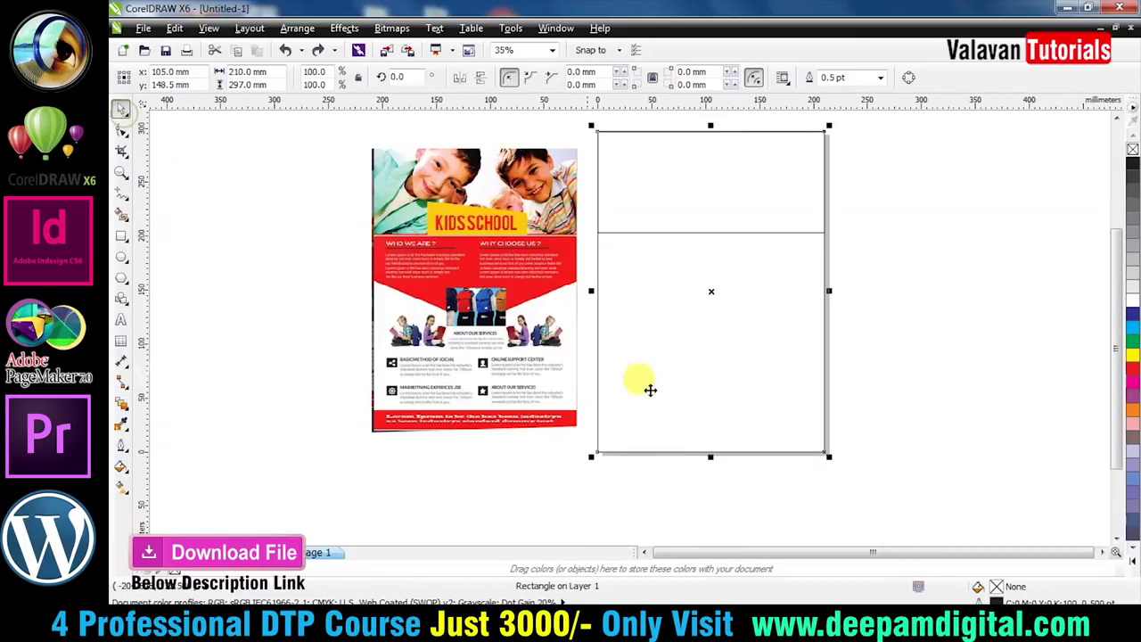
left_click_drag(710, 455, 711, 324)
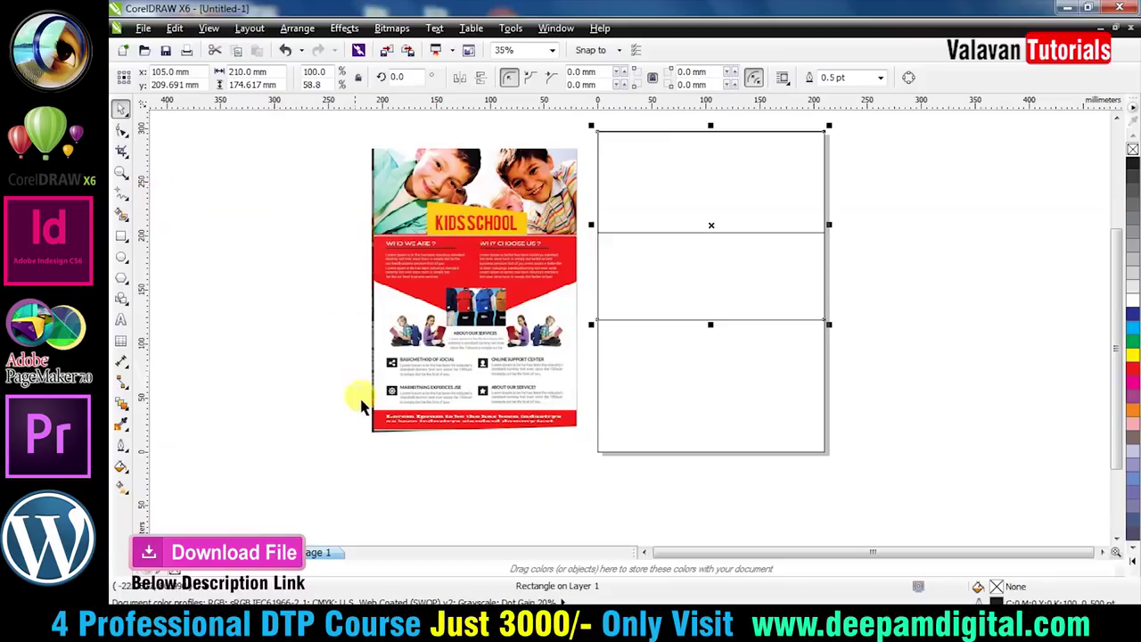
Step: Shrink a page-size rectangle to a thin bottom strip and delete the stray extra rectangle
left_click(635, 450)
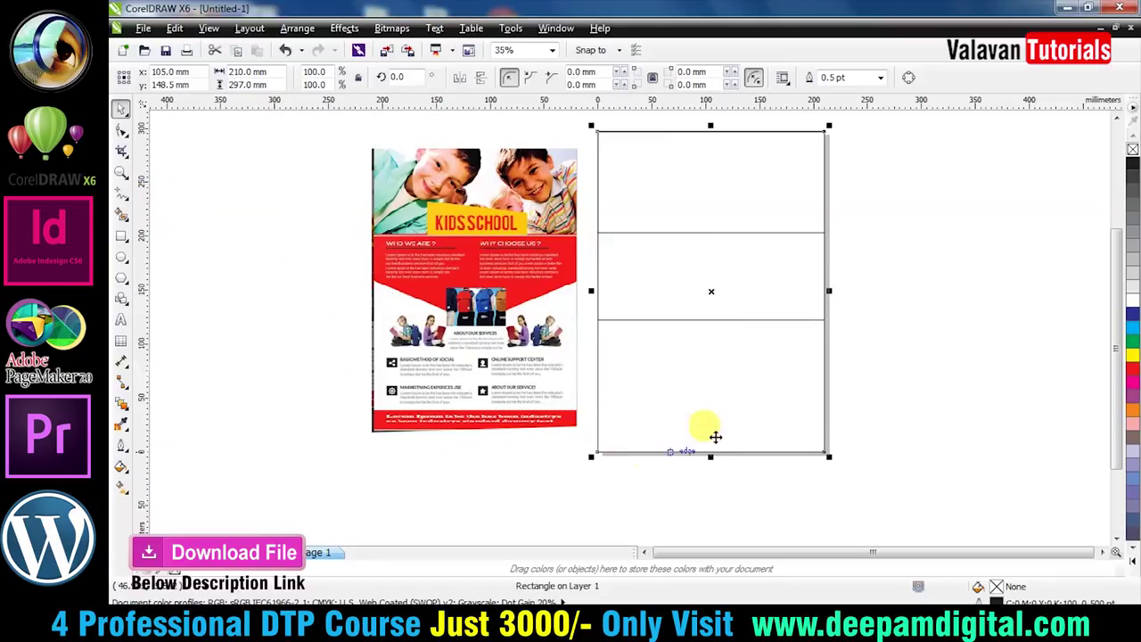
mouse_move(711, 128)
left_mouse_down()
mouse_move(688, 425)
mouse_move(698, 430)
left_mouse_up()
left_click(729, 470)
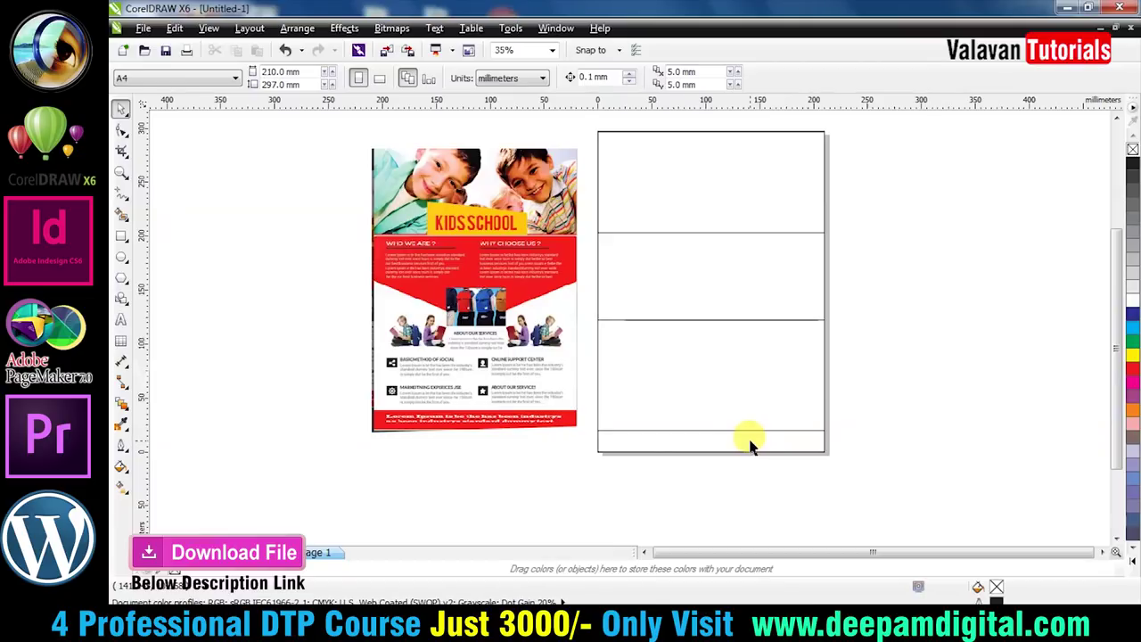
left_click(741, 369)
left_click_drag(731, 362, 986, 360)
left_click(808, 367)
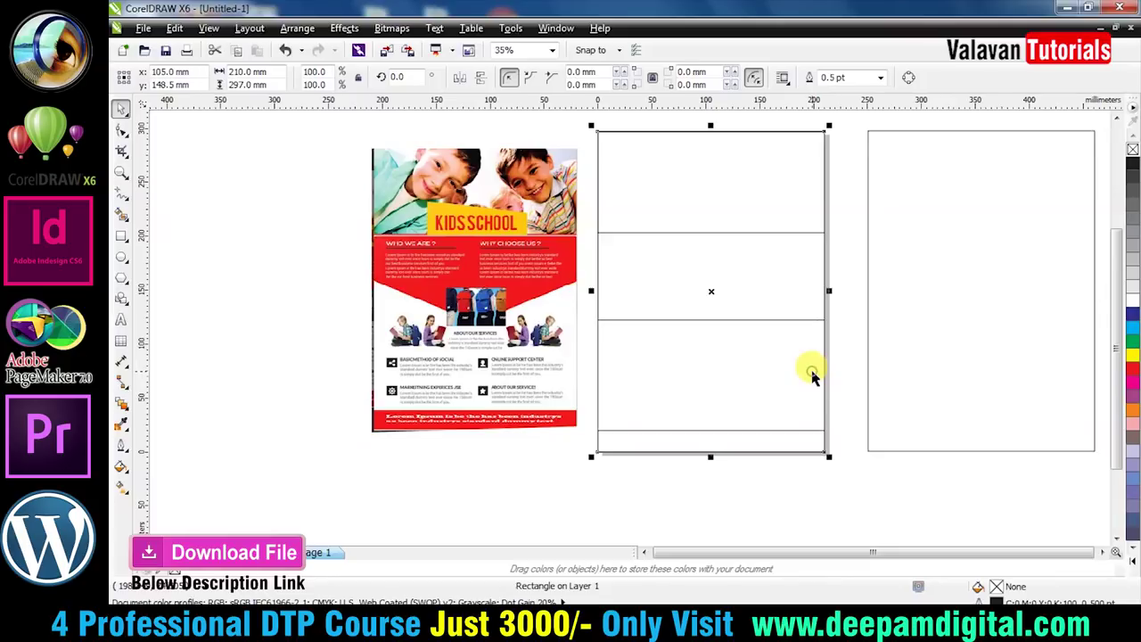
left_click(939, 372)
key("Delete")
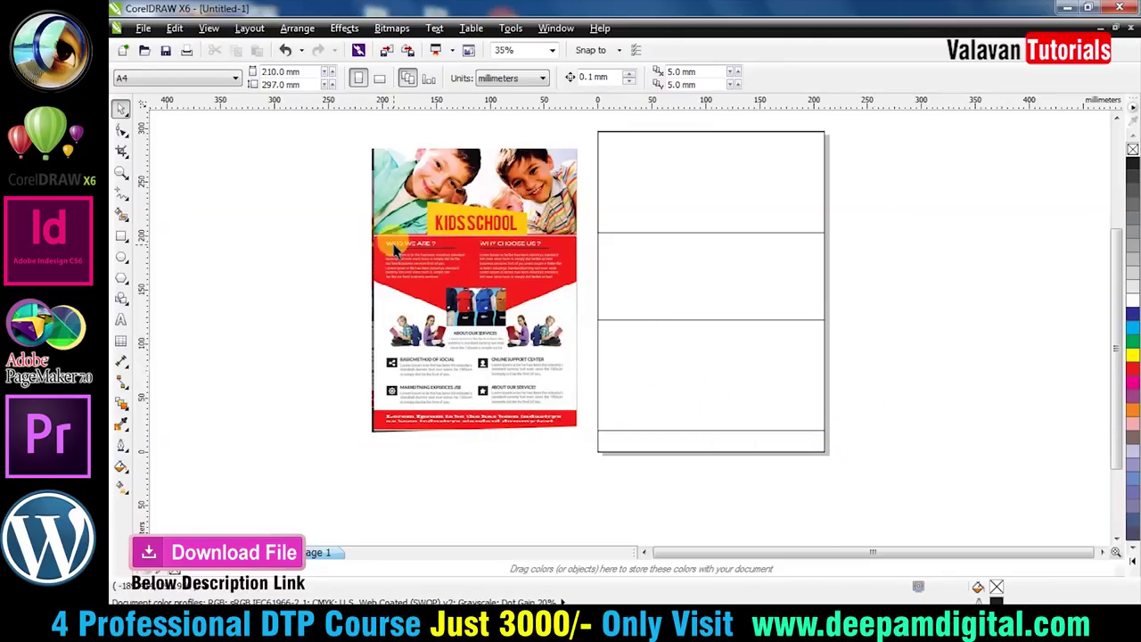
left_click(636, 307)
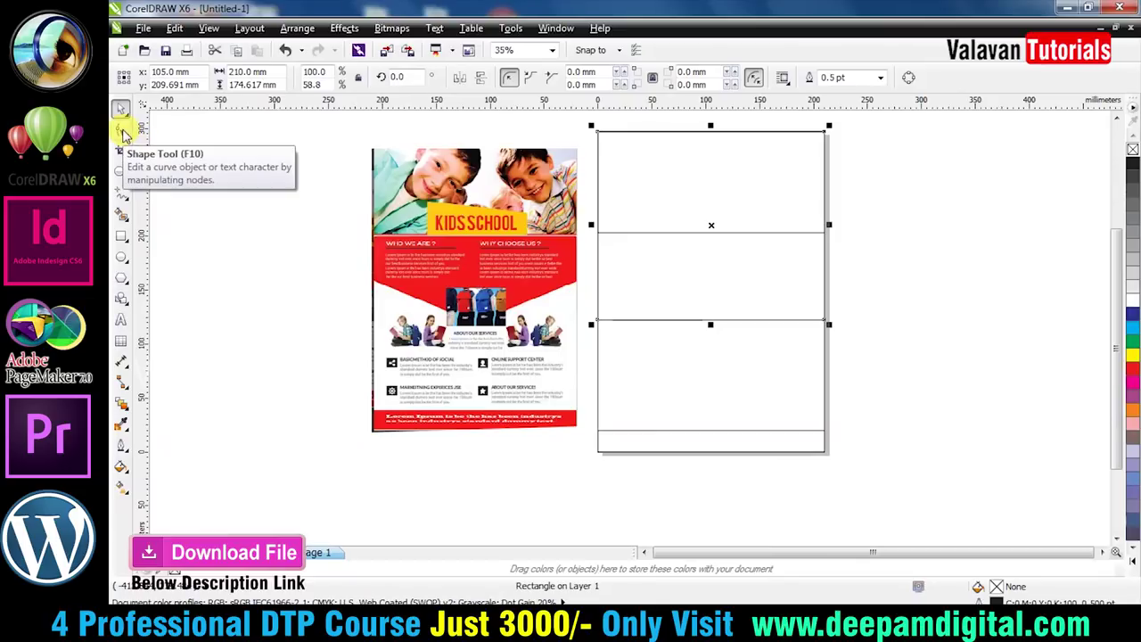
Step: Convert the tall upper rectangle to curves, keeping its square corners after undoing a trial rounding
left_click(122, 130)
left_click_drag(599, 321, 611, 222)
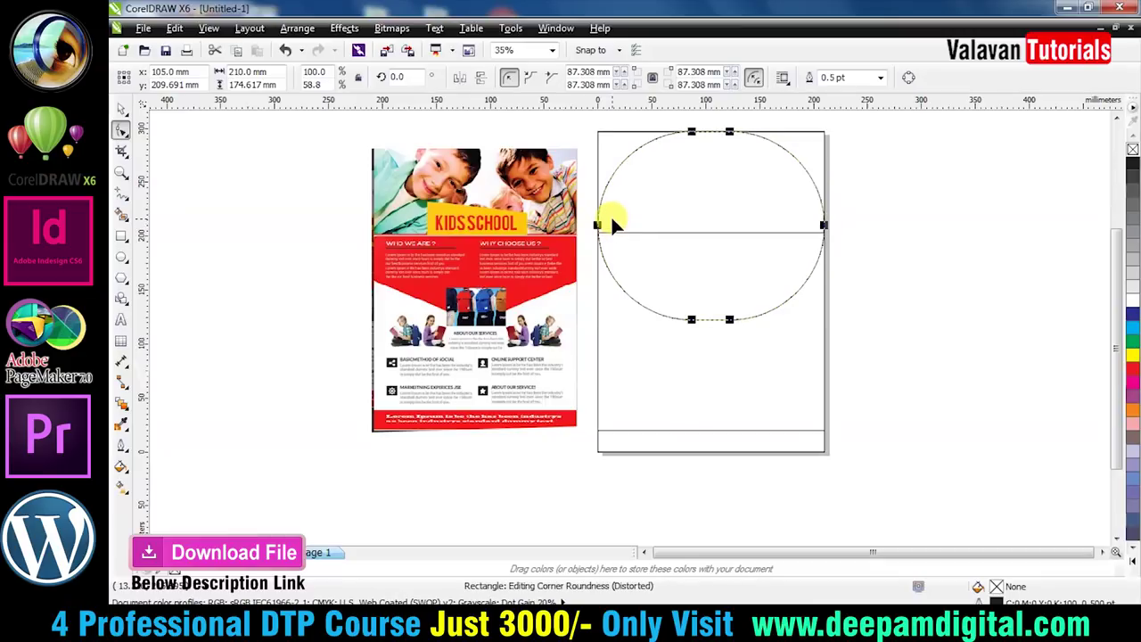
key("ctrl+z")
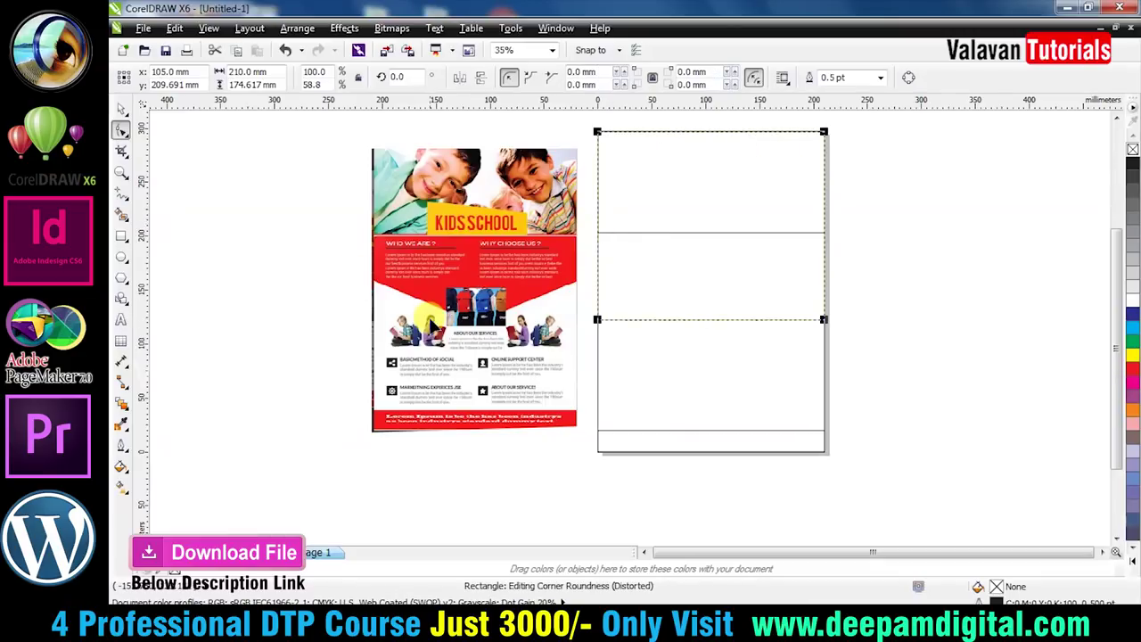
left_click(121, 107)
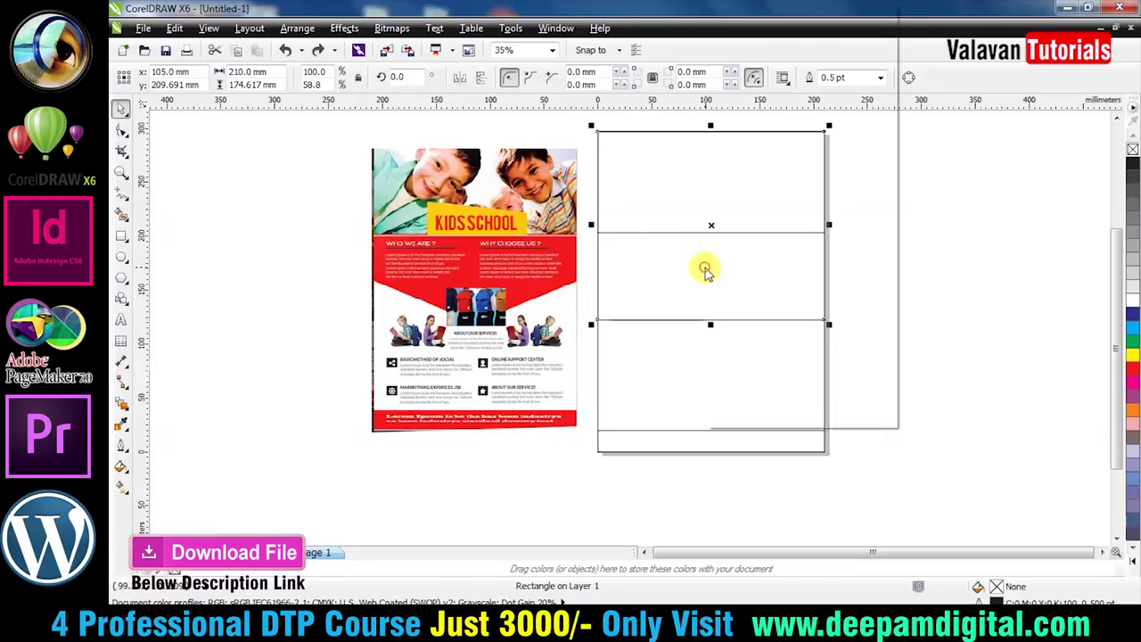
right_click(705, 275)
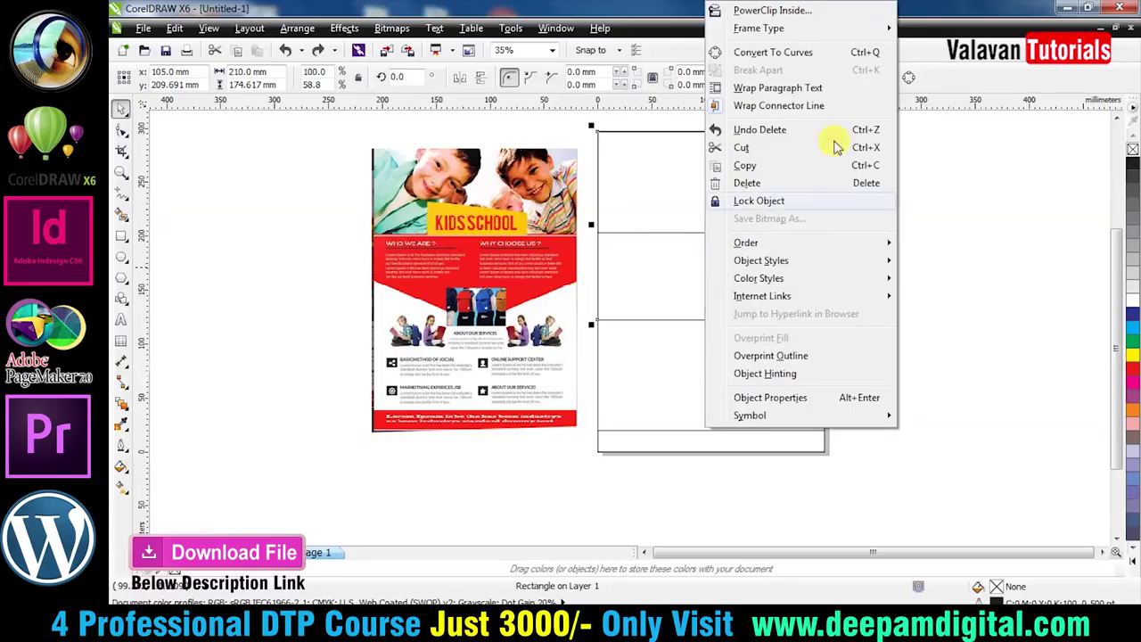
left_click(855, 59)
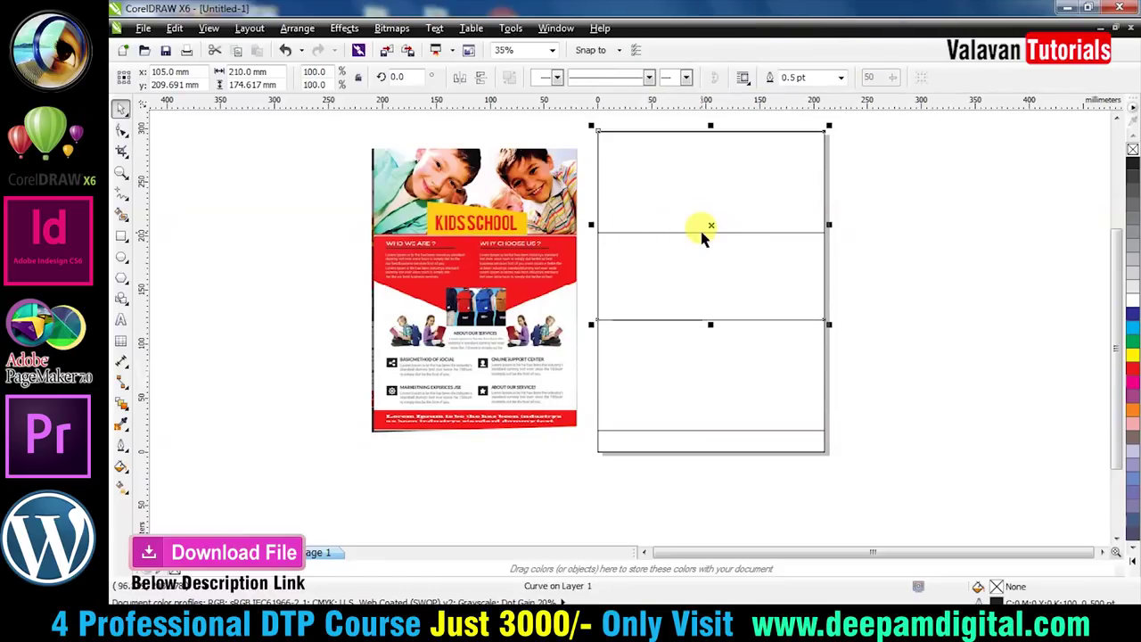
left_click(123, 130)
Step: Add a horizontal guideline across the upper block on the second page
left_click(598, 320)
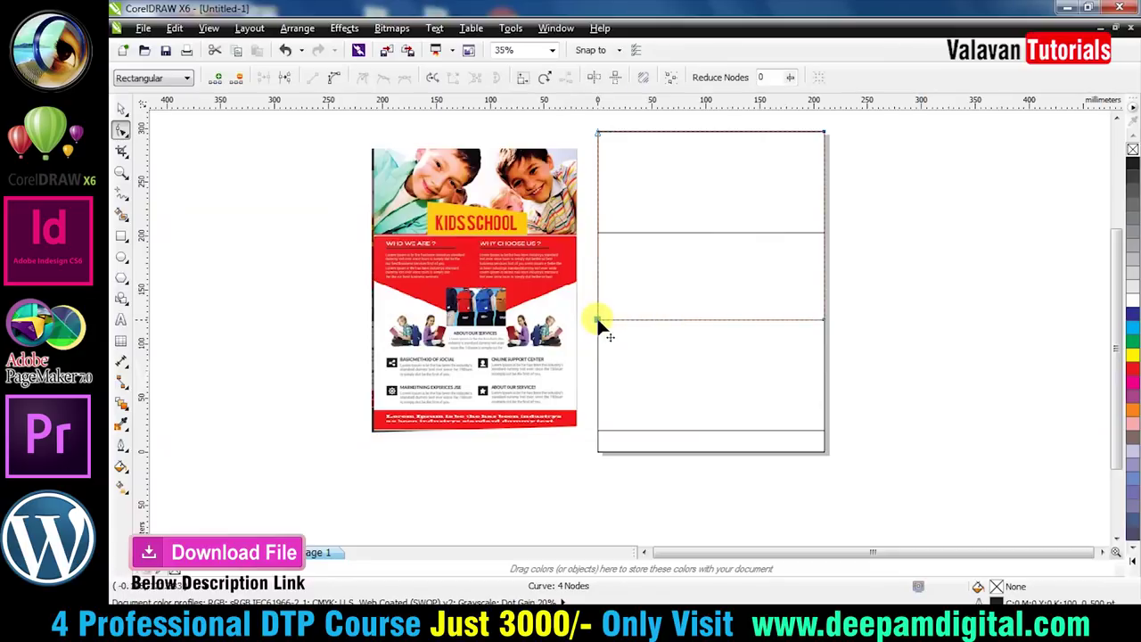
left_click_drag(655, 105, 655, 264)
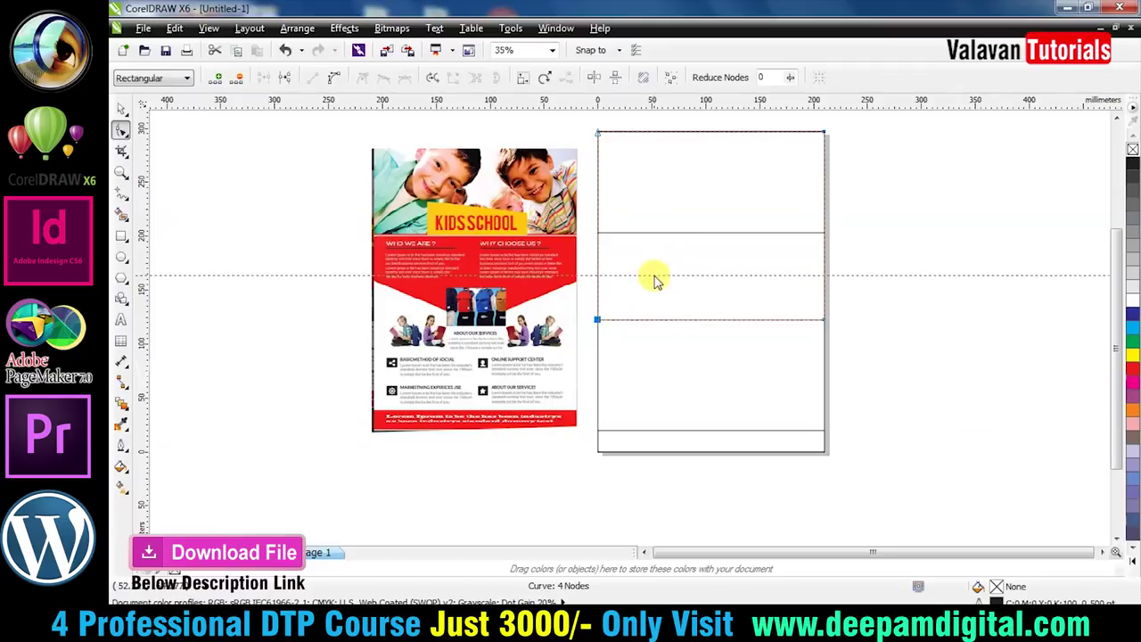
left_click_drag(656, 282, 655, 283)
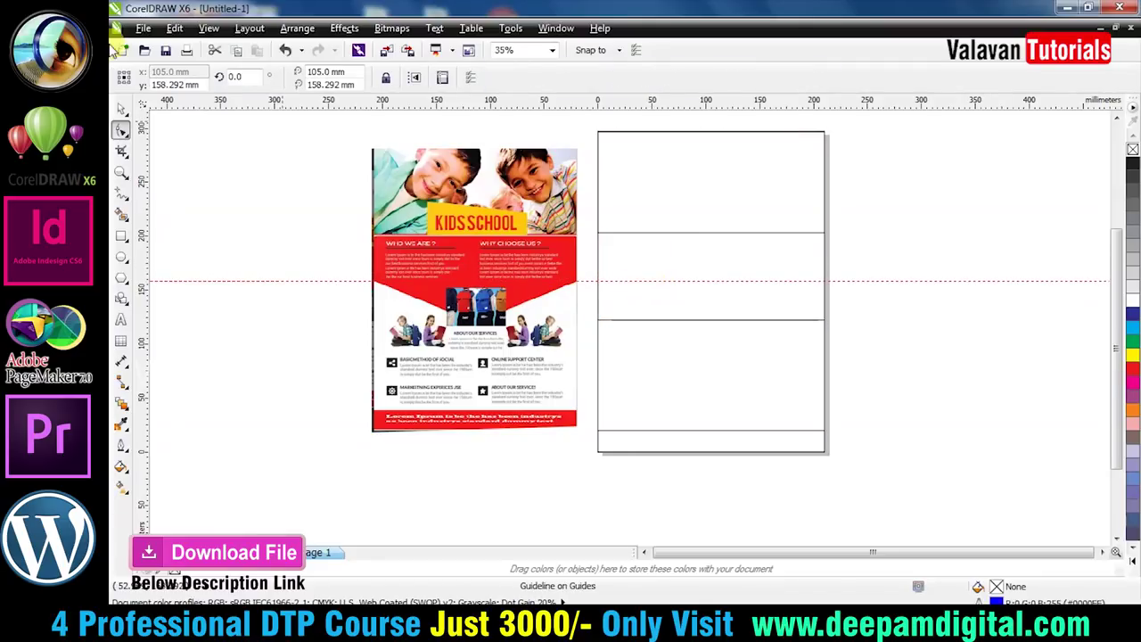
left_click(121, 108)
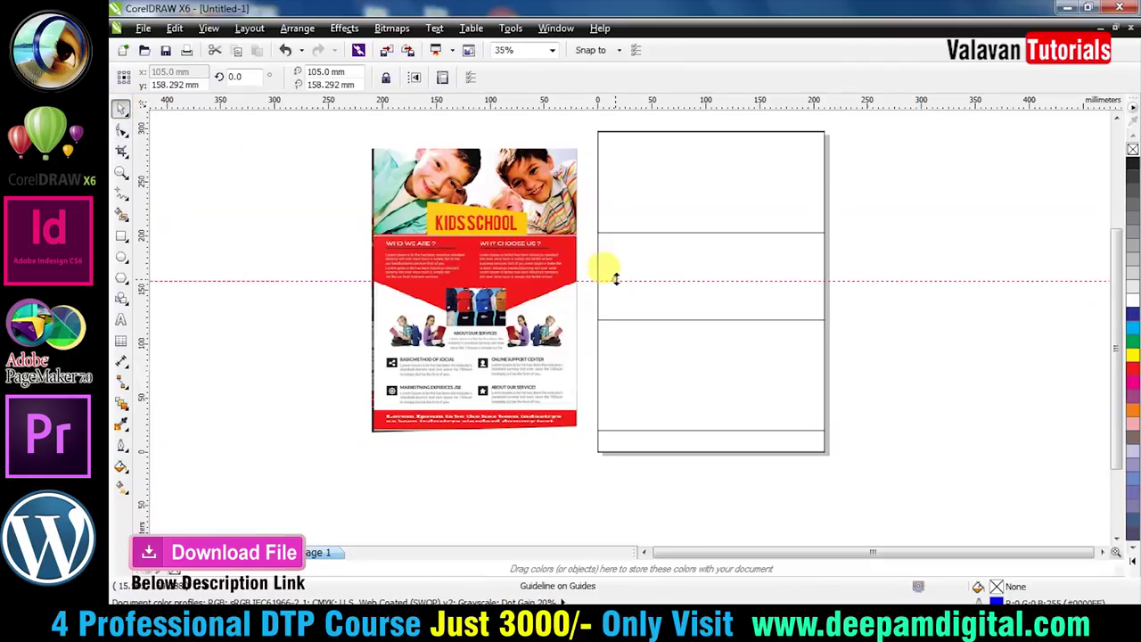
left_click(660, 303)
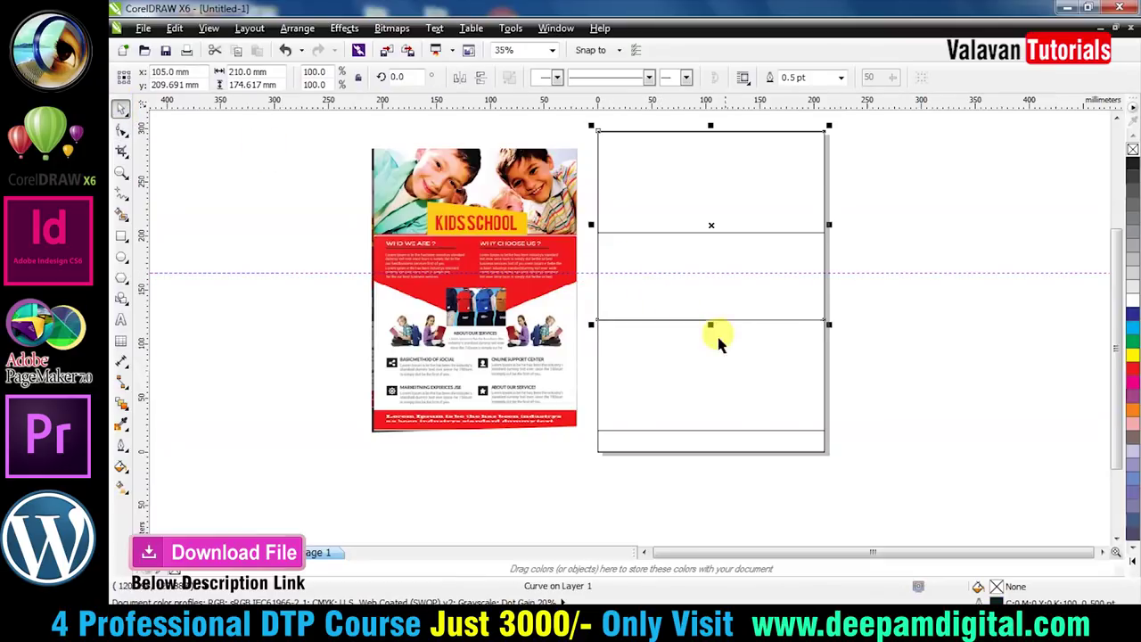
left_click(123, 130)
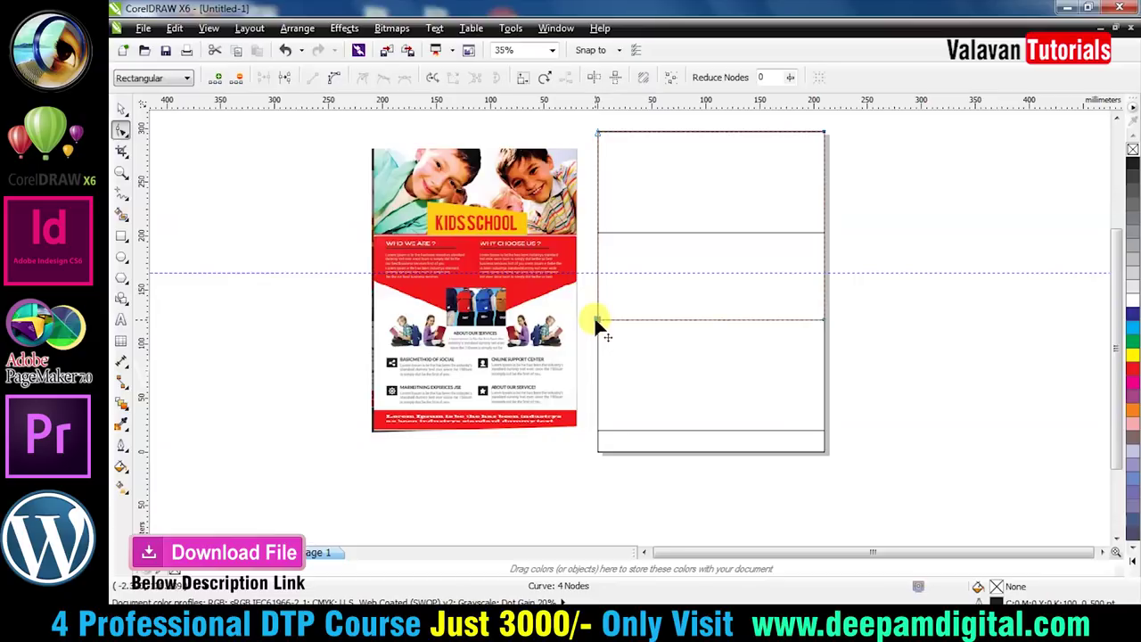
left_click_drag(597, 318, 602, 280)
key("ctrl+z")
left_click(121, 108)
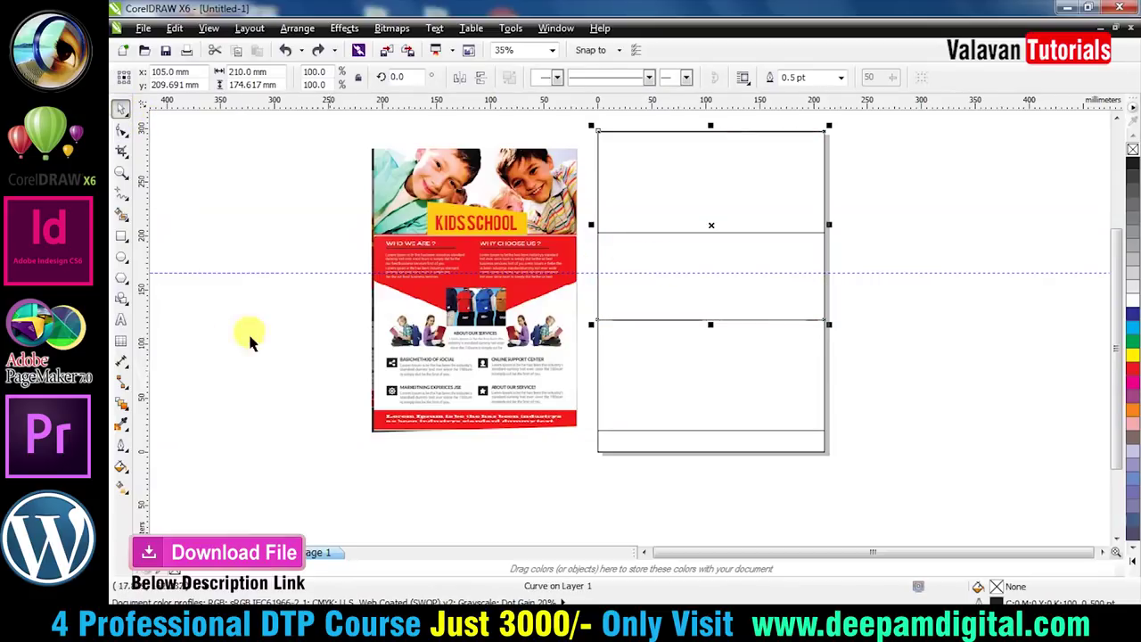
Step: Add a centre node, raise the bottom edge's ends into a V, and fill the block red
left_click_drag(141, 352, 711, 306)
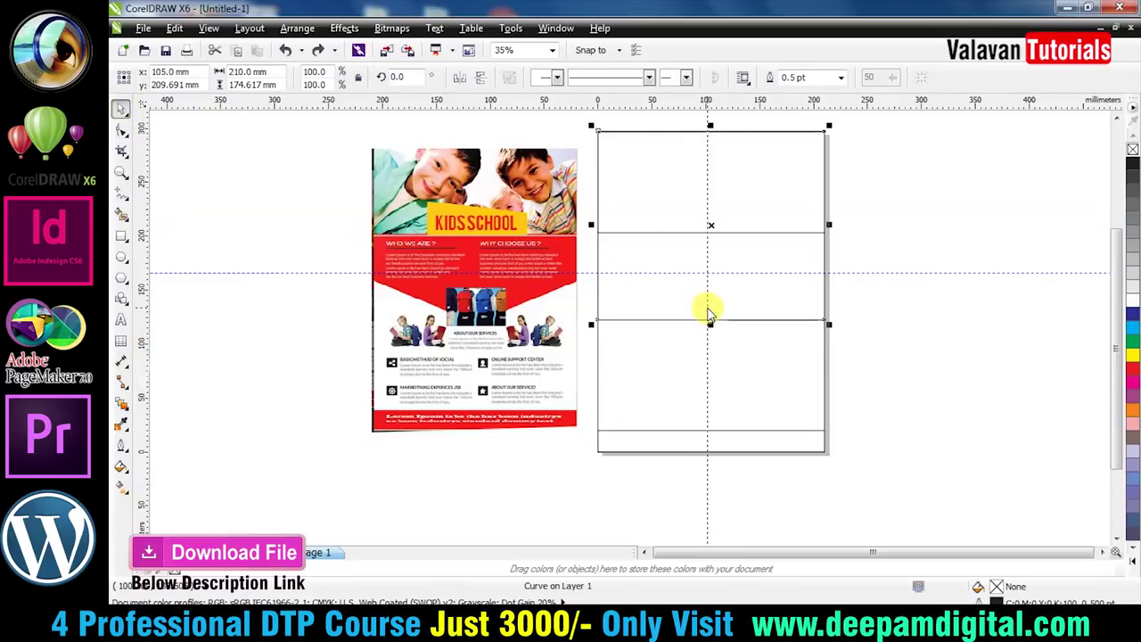
left_click(724, 319)
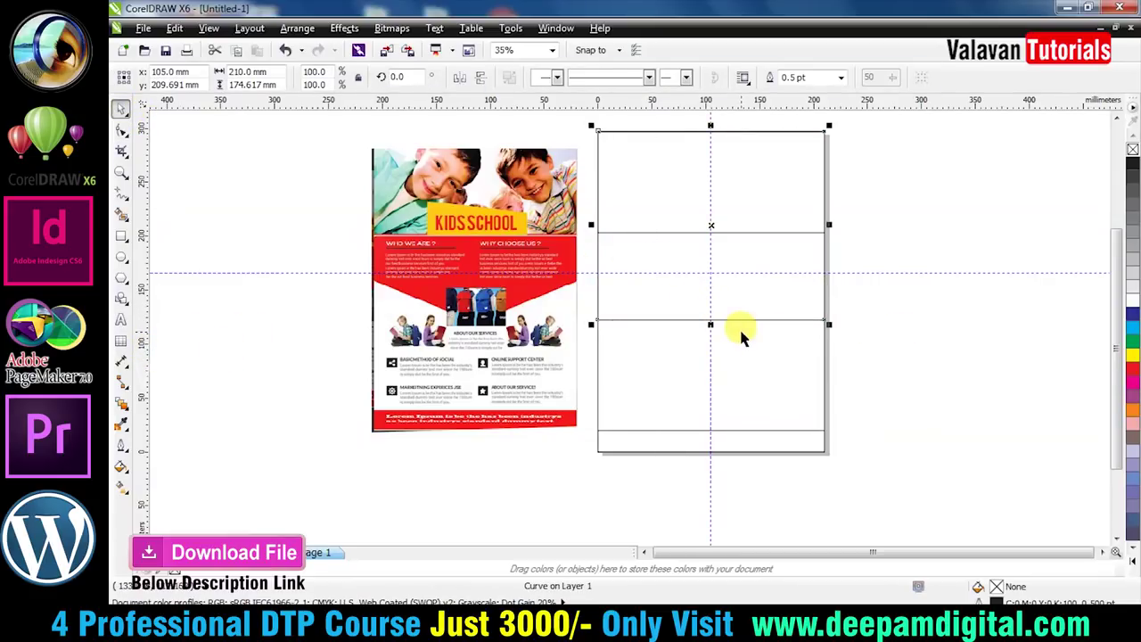
left_click(932, 318)
left_click(778, 305)
left_click(121, 129)
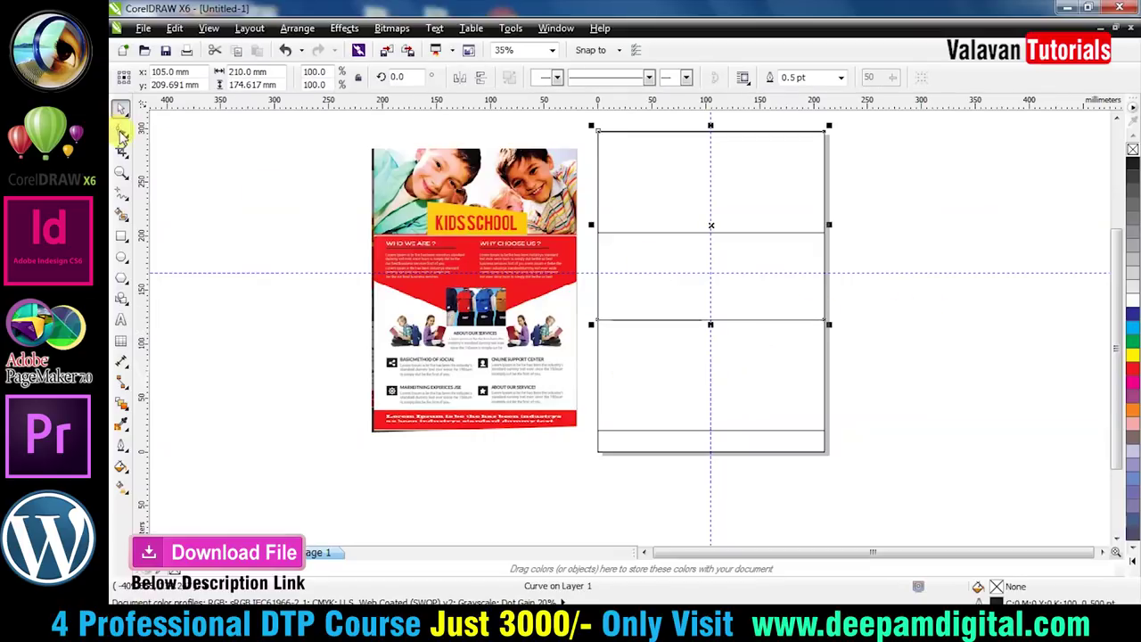
double_click(709, 319)
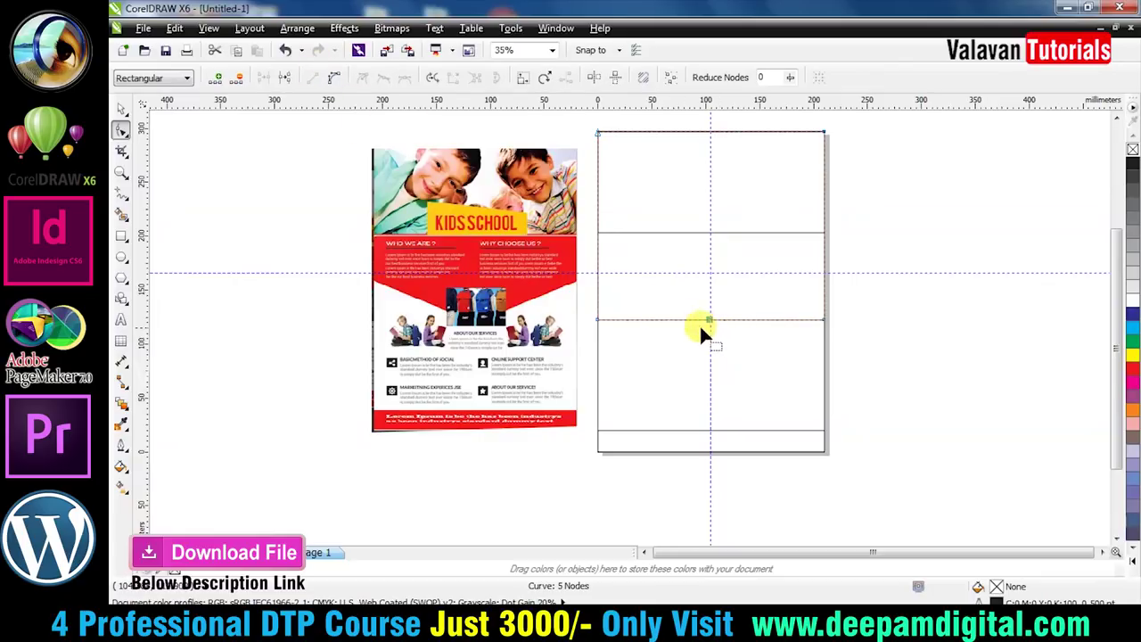
left_click_drag(597, 318, 599, 272)
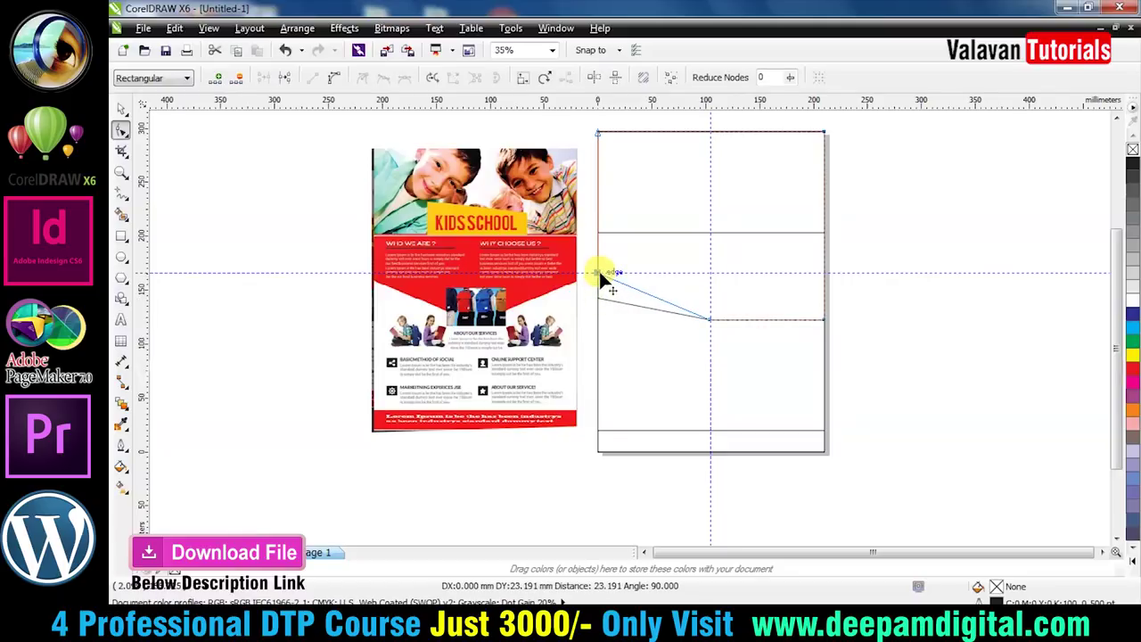
left_click_drag(822, 318, 822, 277)
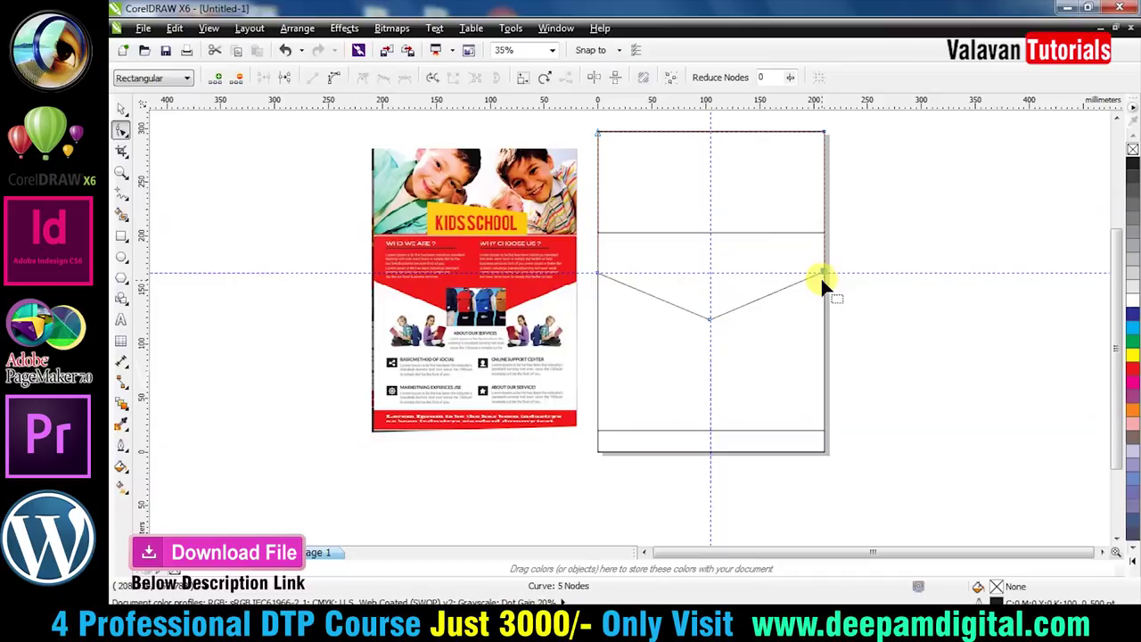
key("space")
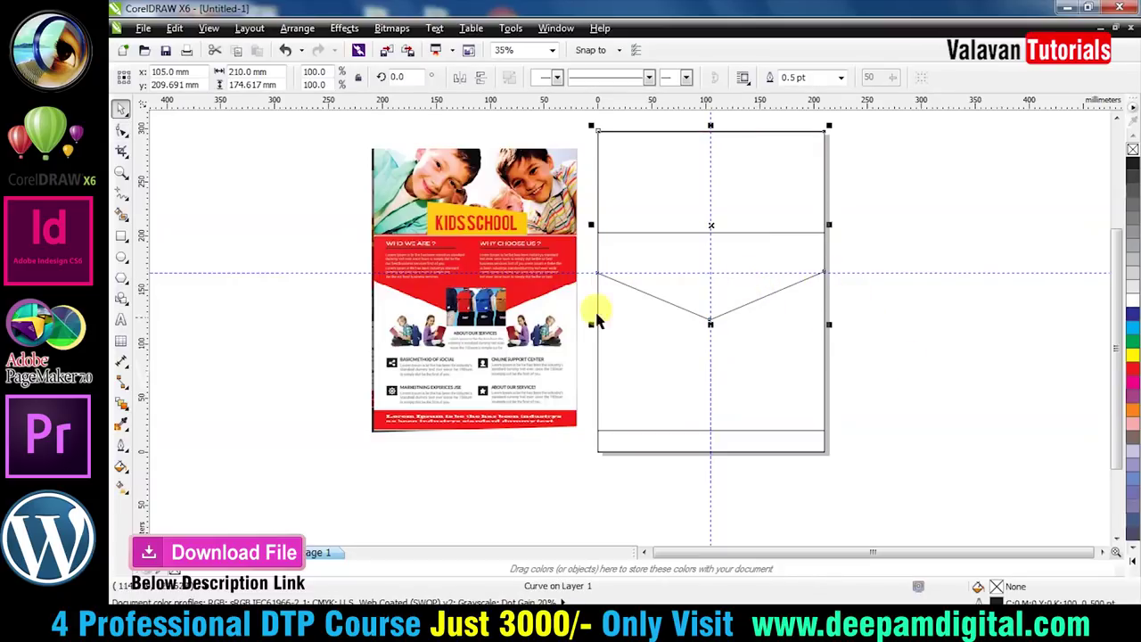
left_click(1131, 373)
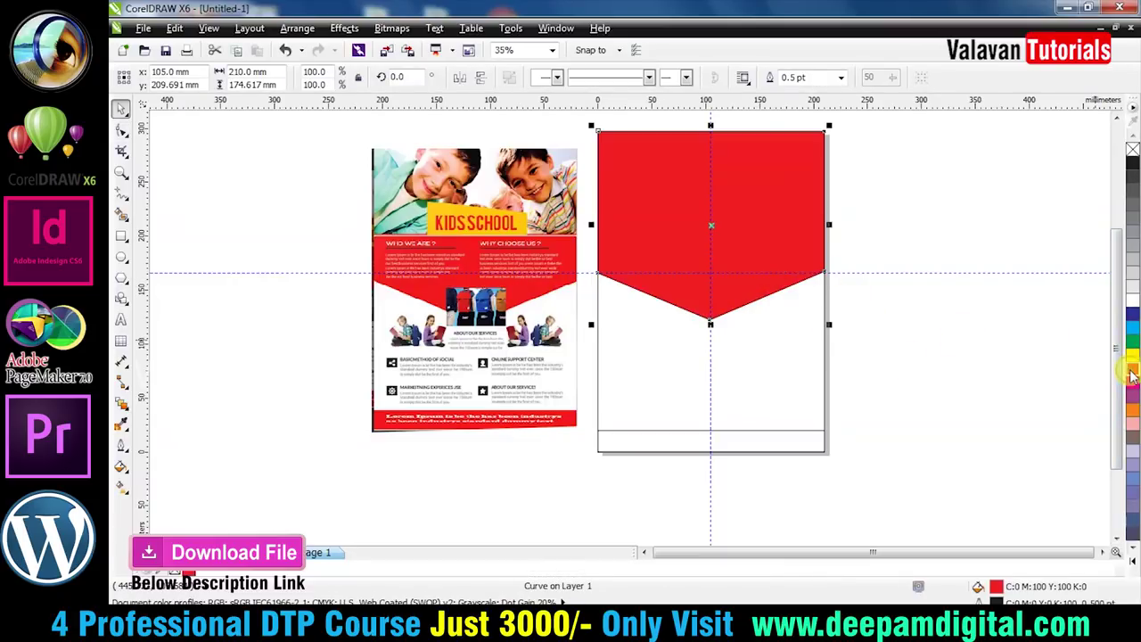
Step: Send the red V-shape to the back of the page via Arrange > Order > To Back Of Page
left_click(896, 239)
scroll(782, 232, "up", 1)
left_click(658, 205)
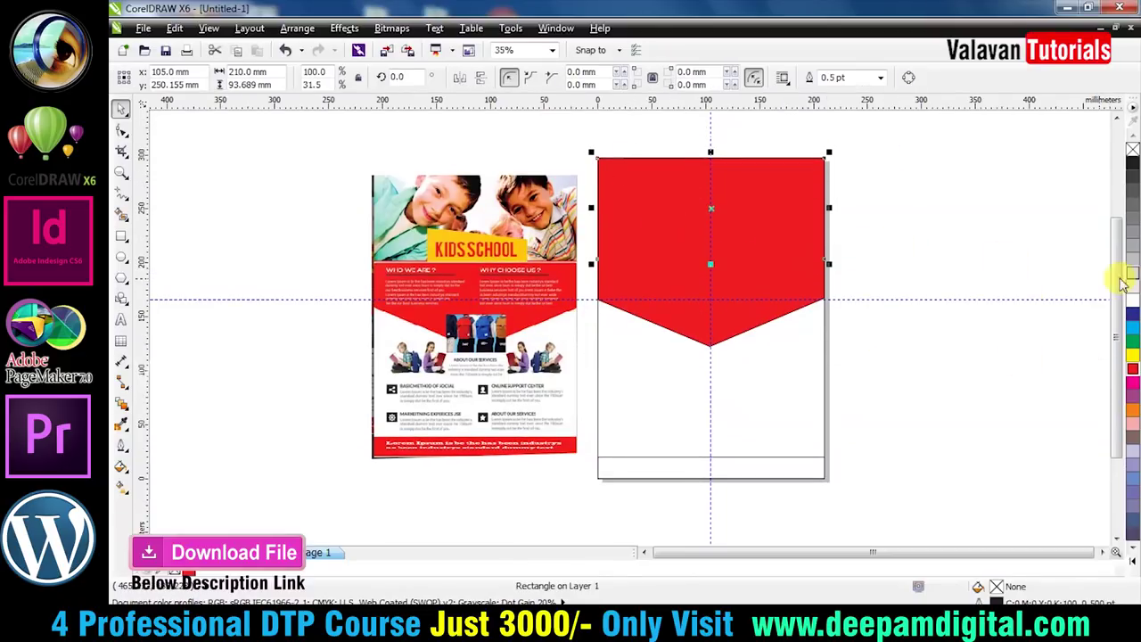
left_click(739, 239)
left_click(791, 242)
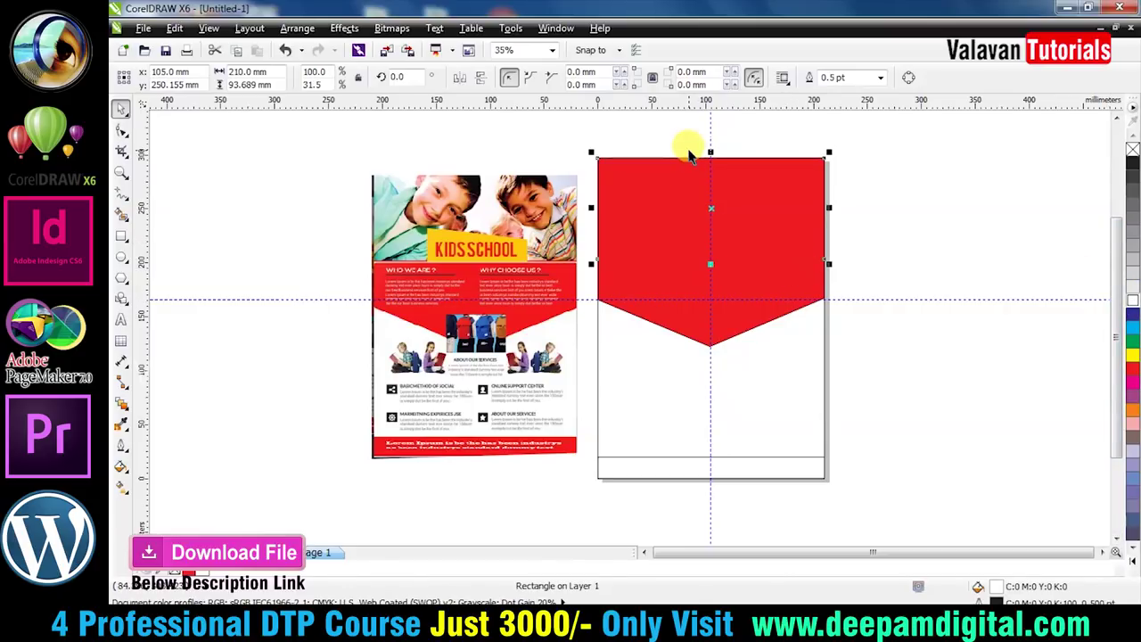
left_click(683, 295)
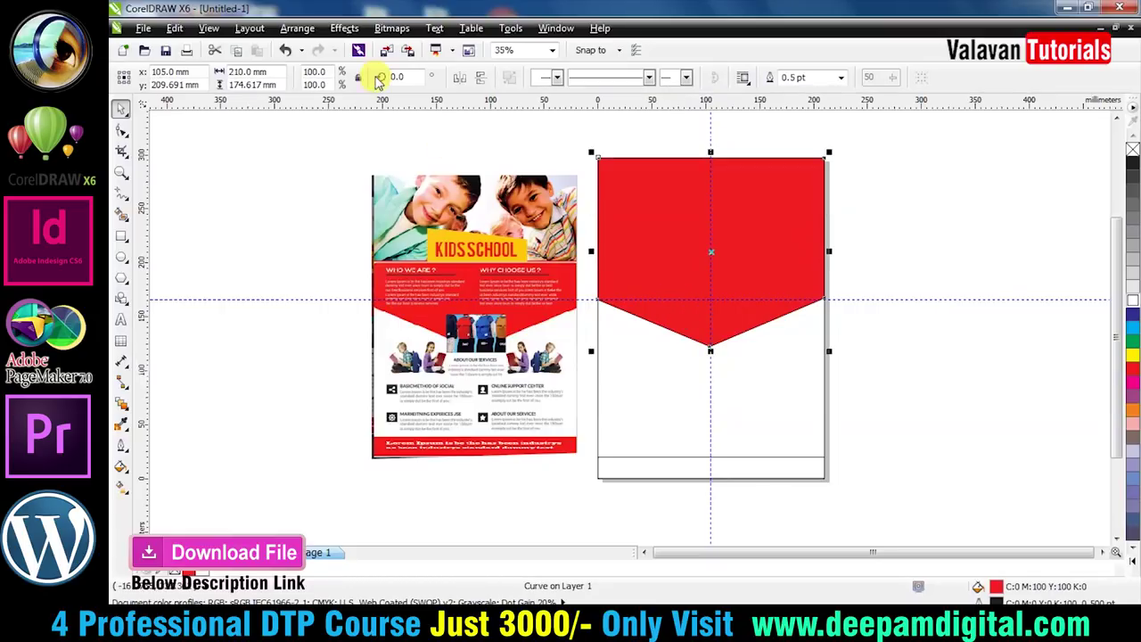
left_click(297, 28)
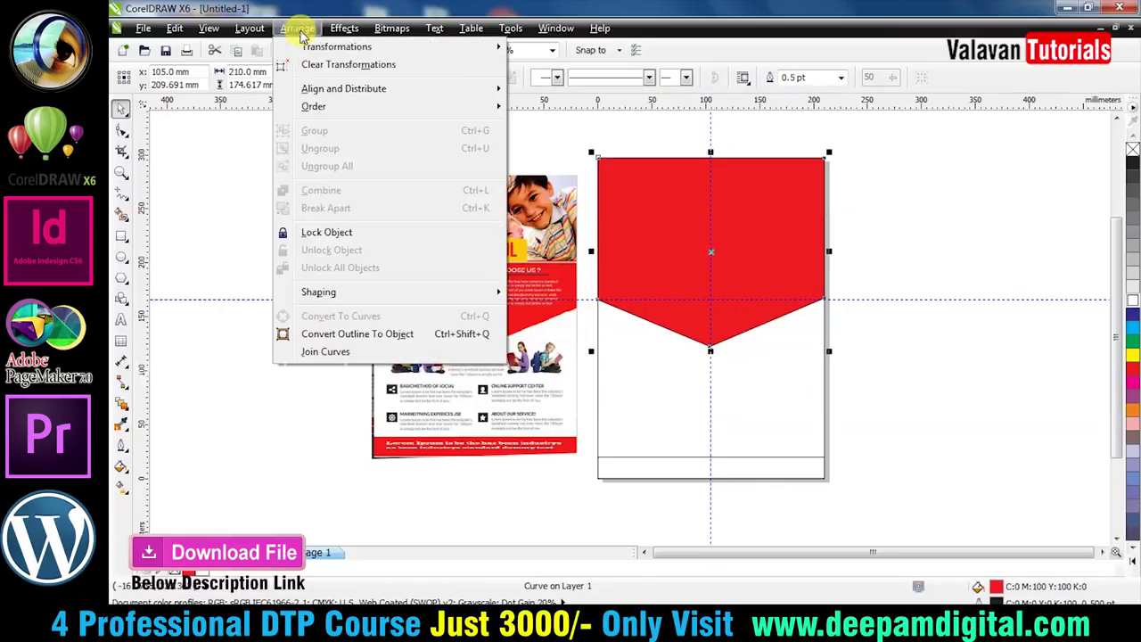
left_click(403, 112)
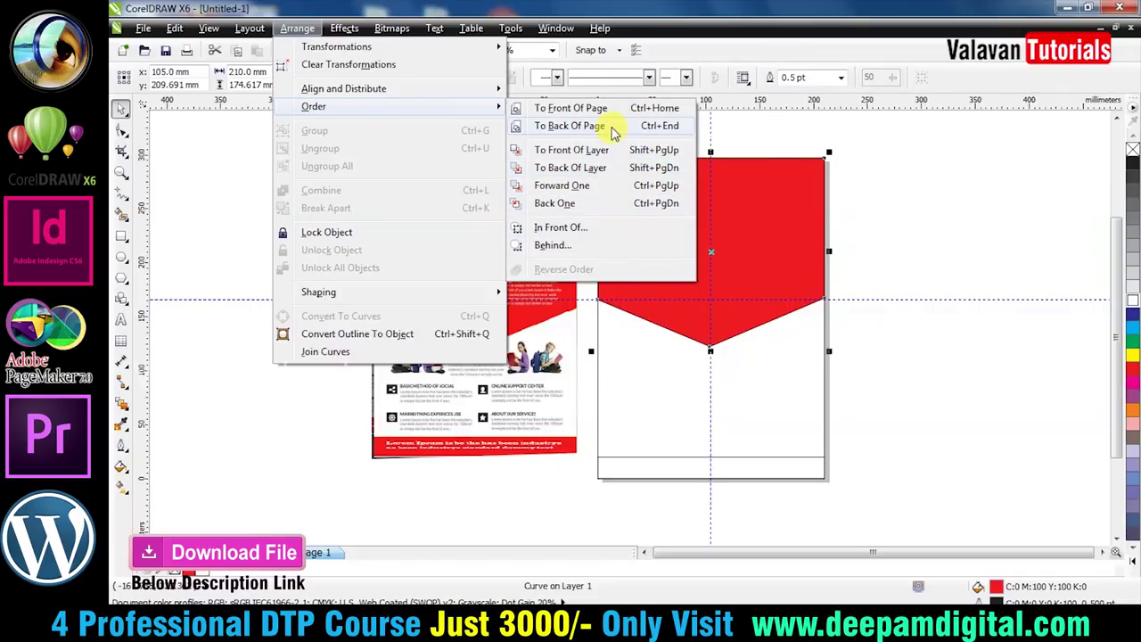
left_click(613, 131)
Step: Remove the top rectangle's fill and the full-page rectangle's outline
left_click(613, 126)
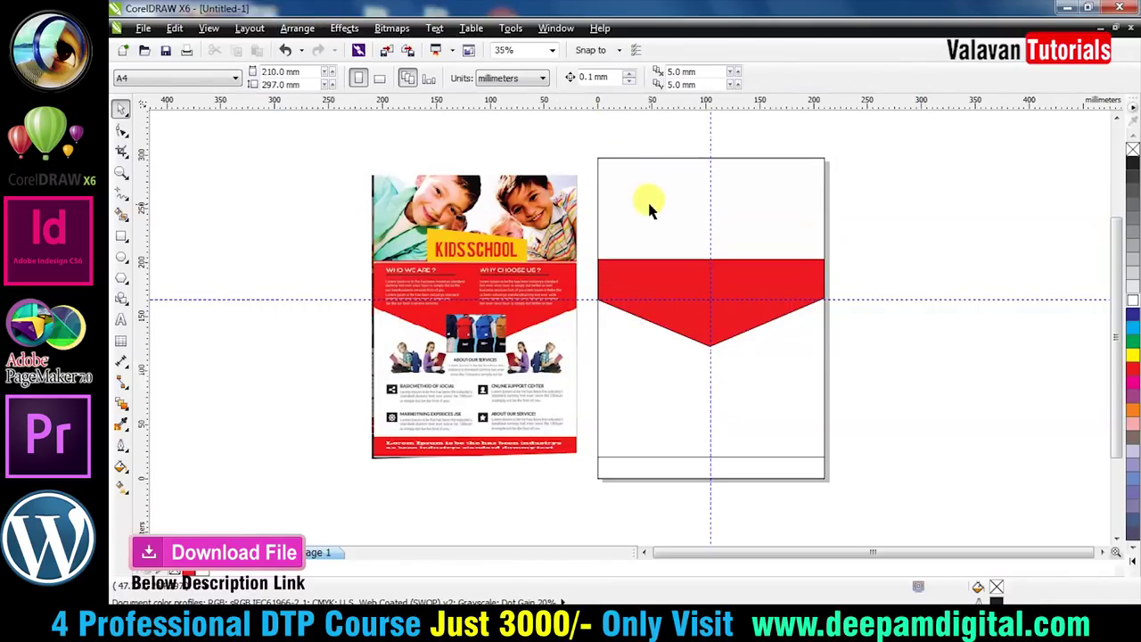
left_click(650, 209)
left_click(1132, 150)
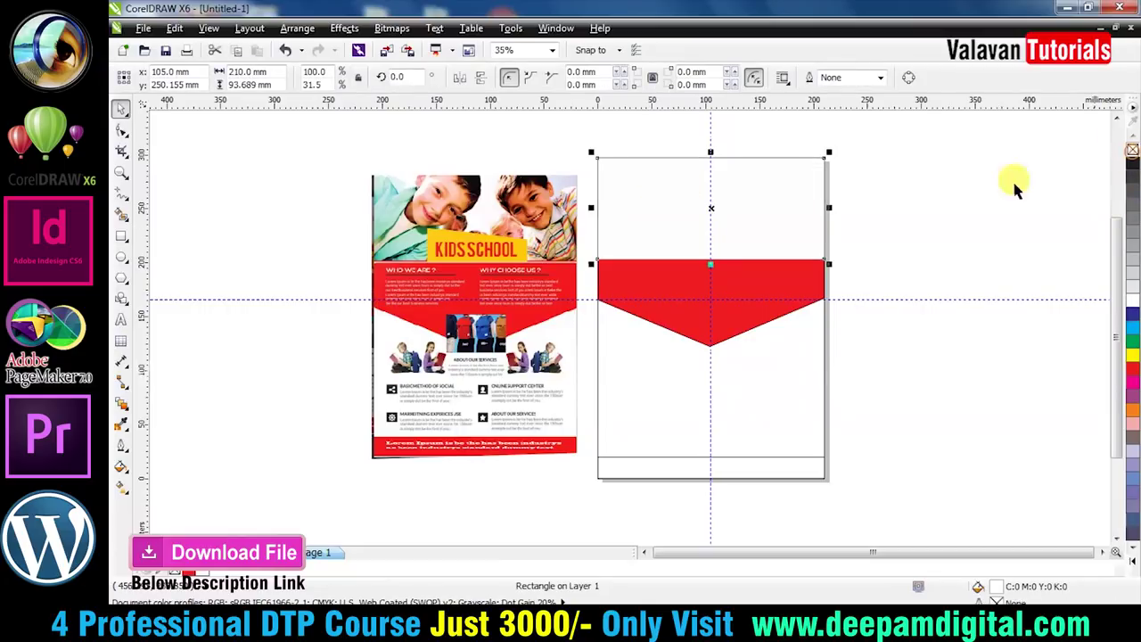
left_click(936, 204)
left_click(779, 263)
right_click(1132, 149)
left_click(951, 214)
left_click(760, 307)
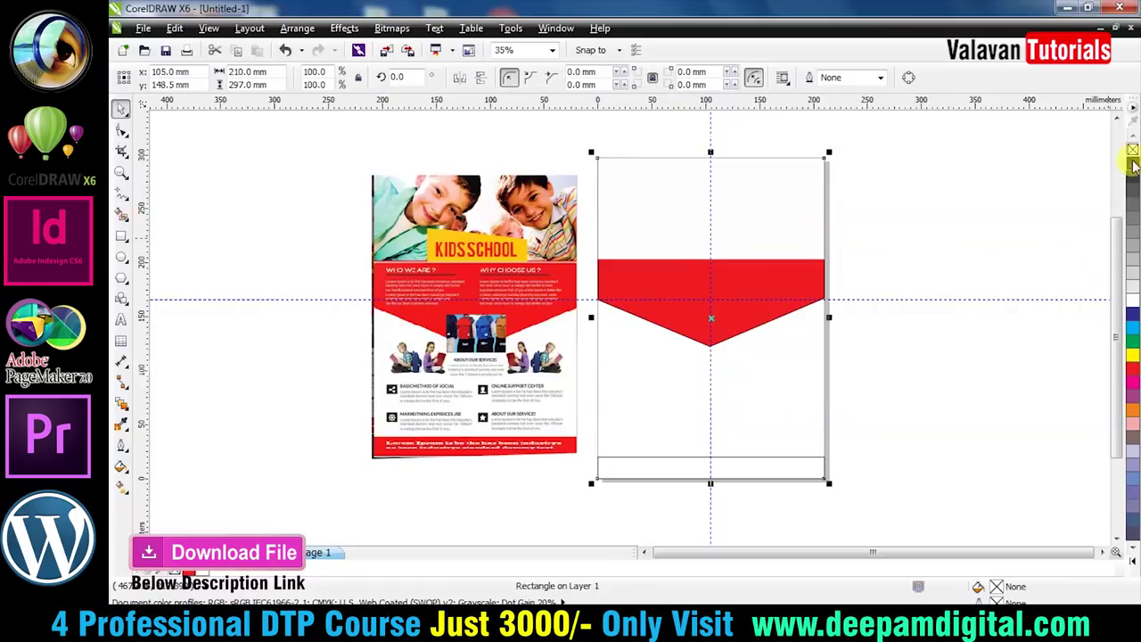
Step: Try moving the red V-shape, undo the move, and check the white top rectangle
left_click(930, 270)
left_click_drag(777, 310, 854, 329)
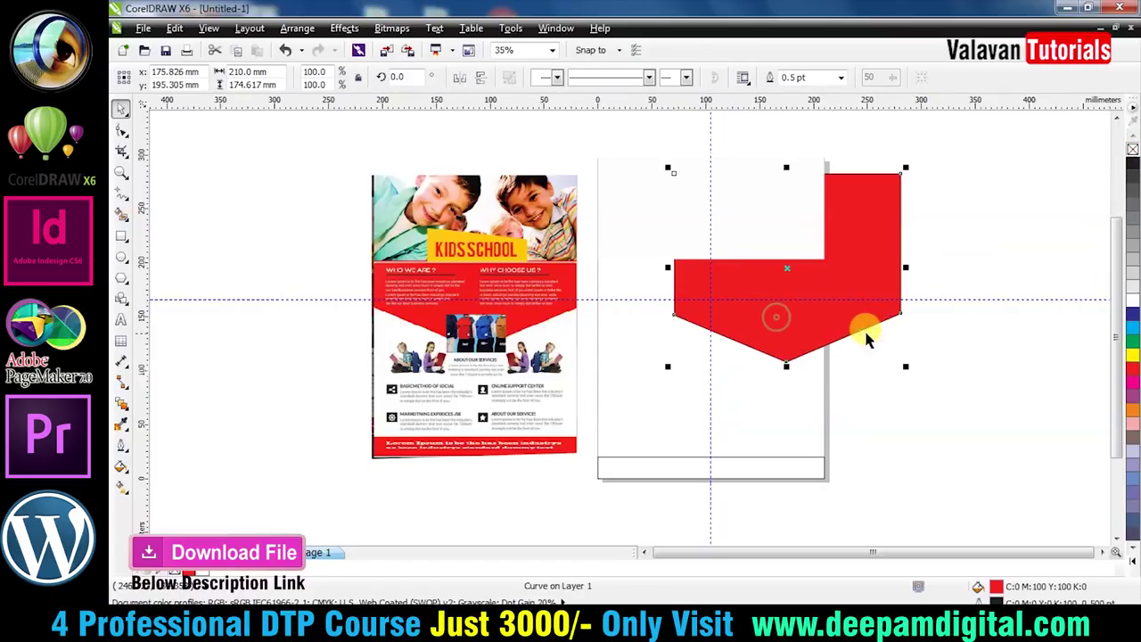
key("ctrl+z")
left_click(981, 207)
left_click(718, 346)
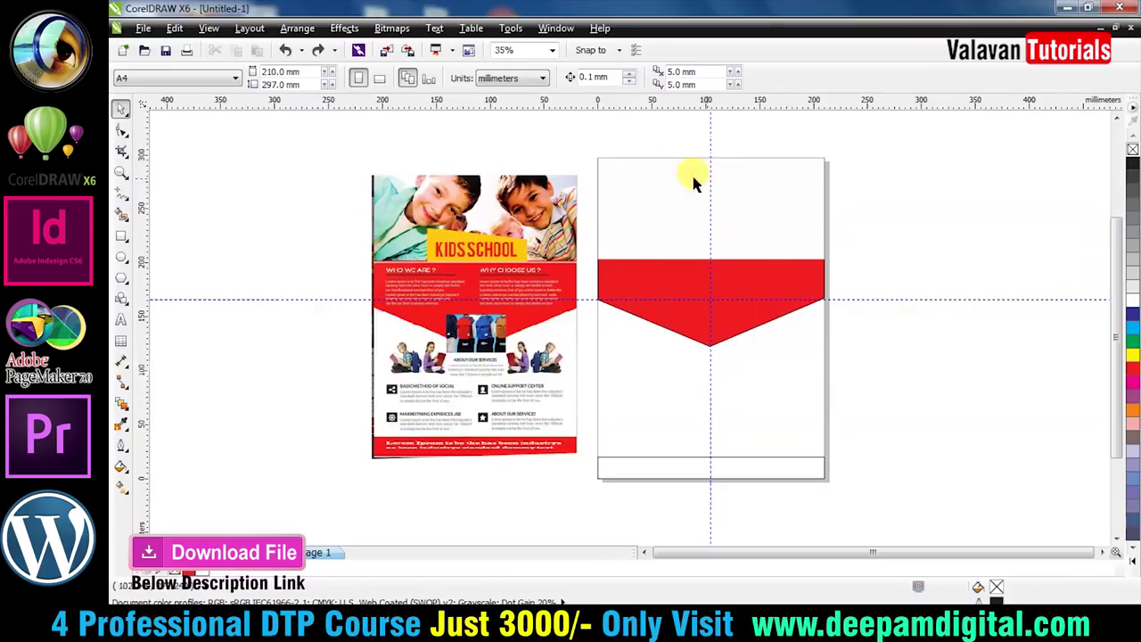
left_click(650, 177)
left_click(311, 492)
Step: Drag the smiling-girls photo from Chrome into CorelDRAW and move it toward page two
left_click(640, 624)
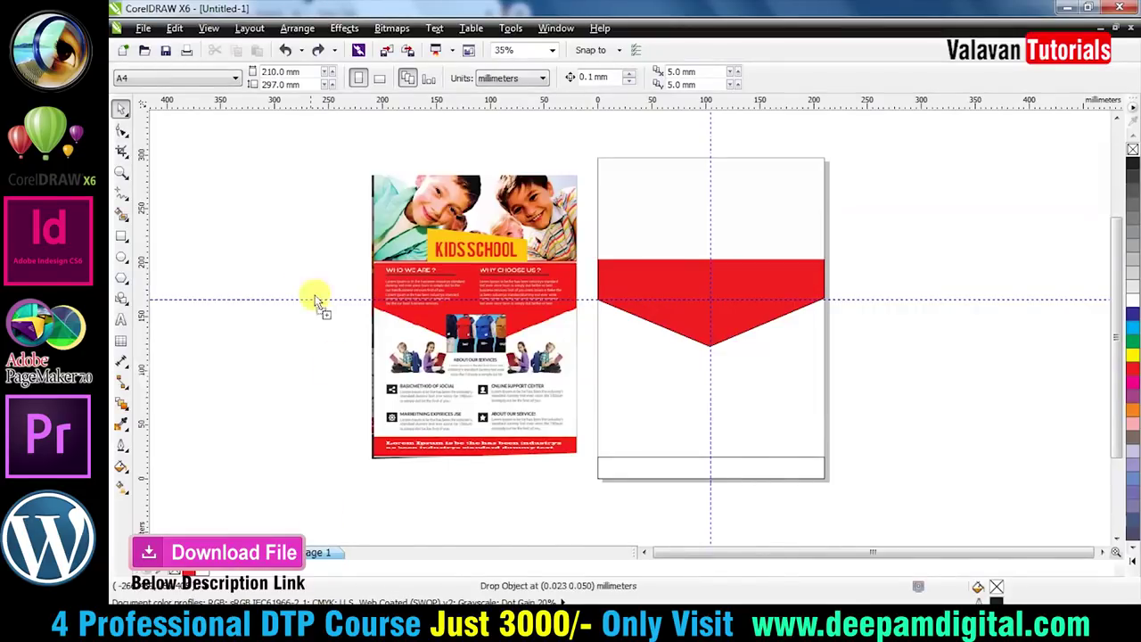
mouse_move(318, 300)
left_mouse_down()
mouse_move(285, 241)
mouse_move(457, 216)
left_mouse_up()
left_click(660, 204)
mouse_move(530, 219)
left_mouse_down()
mouse_move(703, 219)
mouse_move(740, 207)
mouse_move(572, 205)
left_mouse_up()
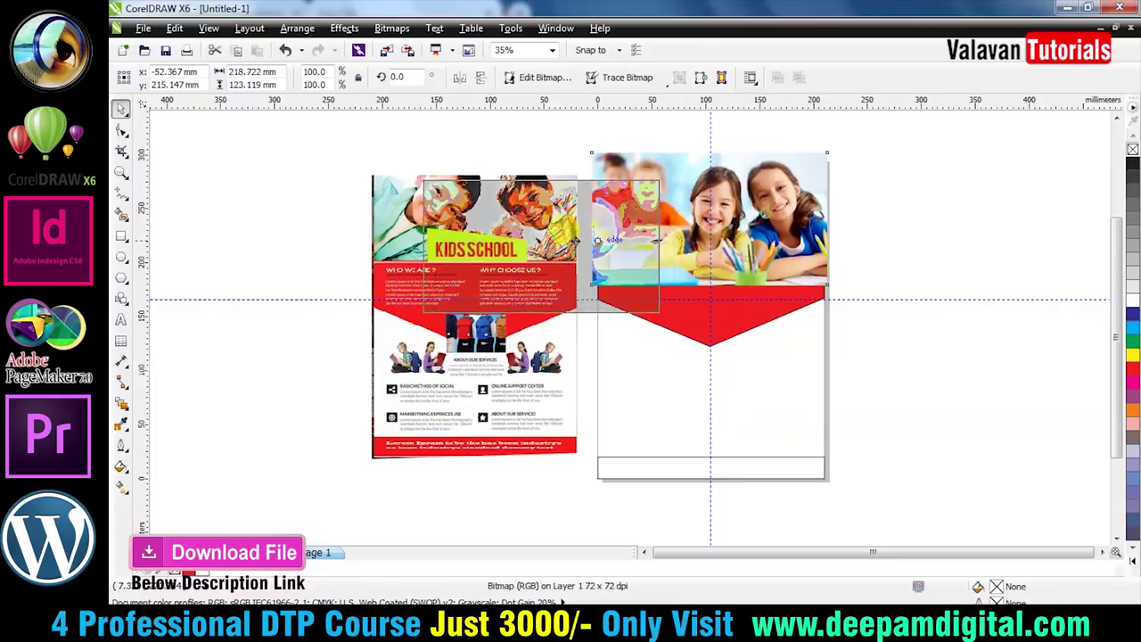
Step: PowerClip the kids photo inside page two's top rectangle
left_click(342, 29)
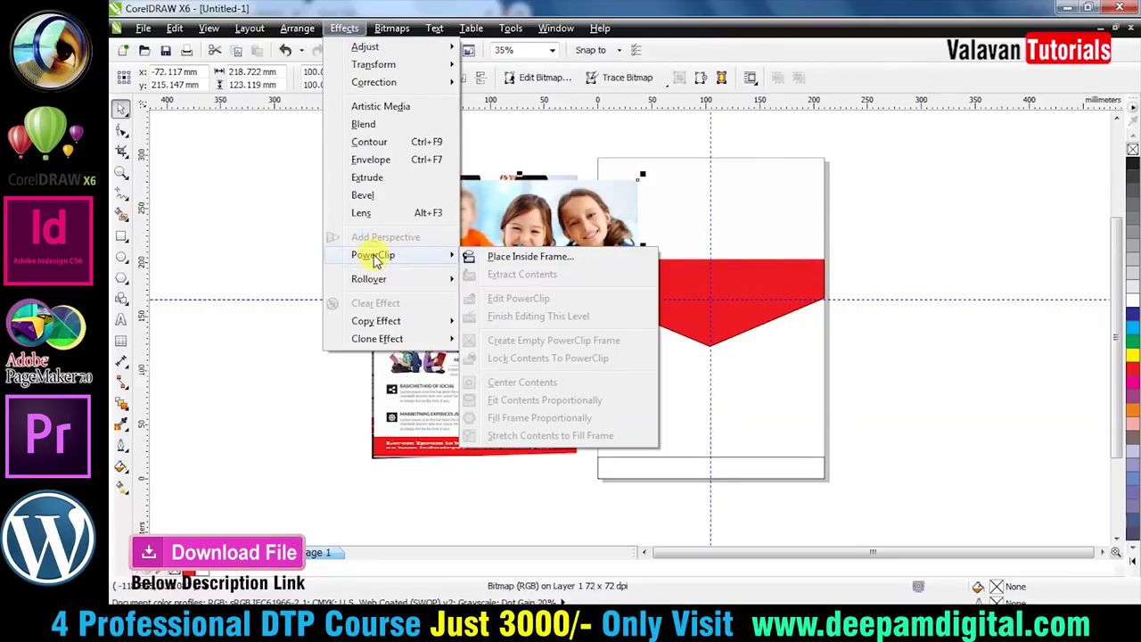
left_click(546, 258)
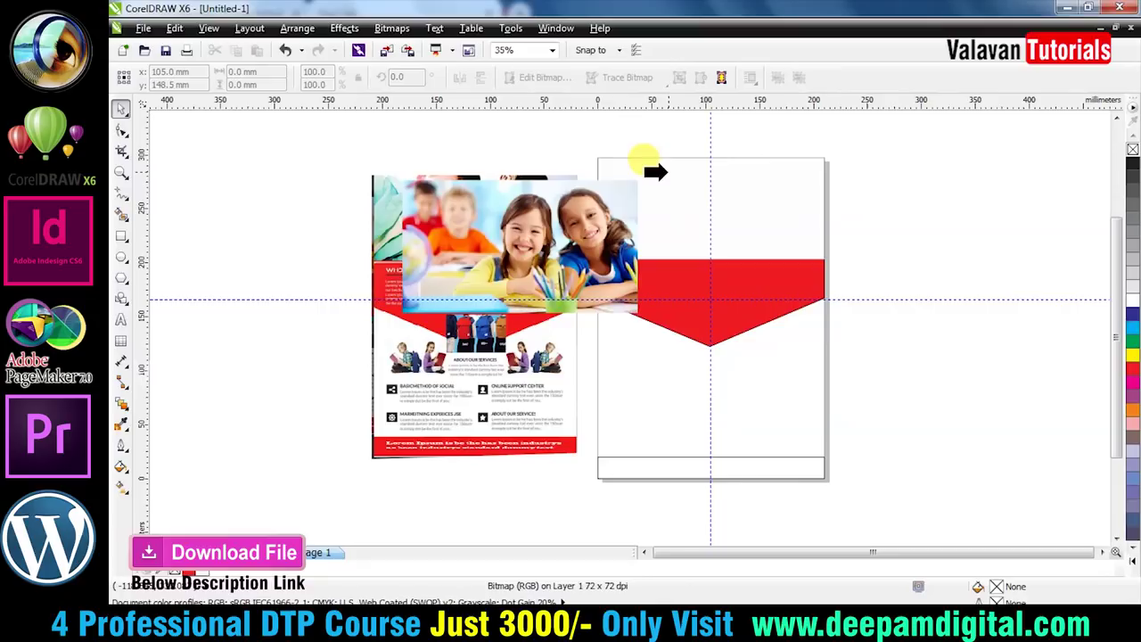
left_click(655, 172)
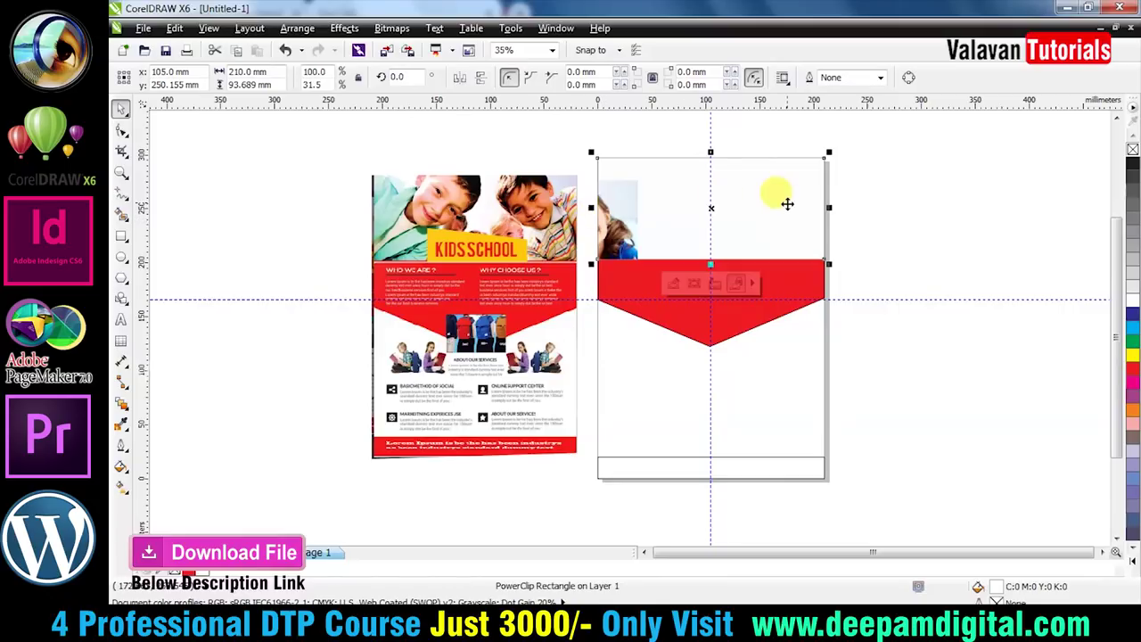
left_click(918, 287)
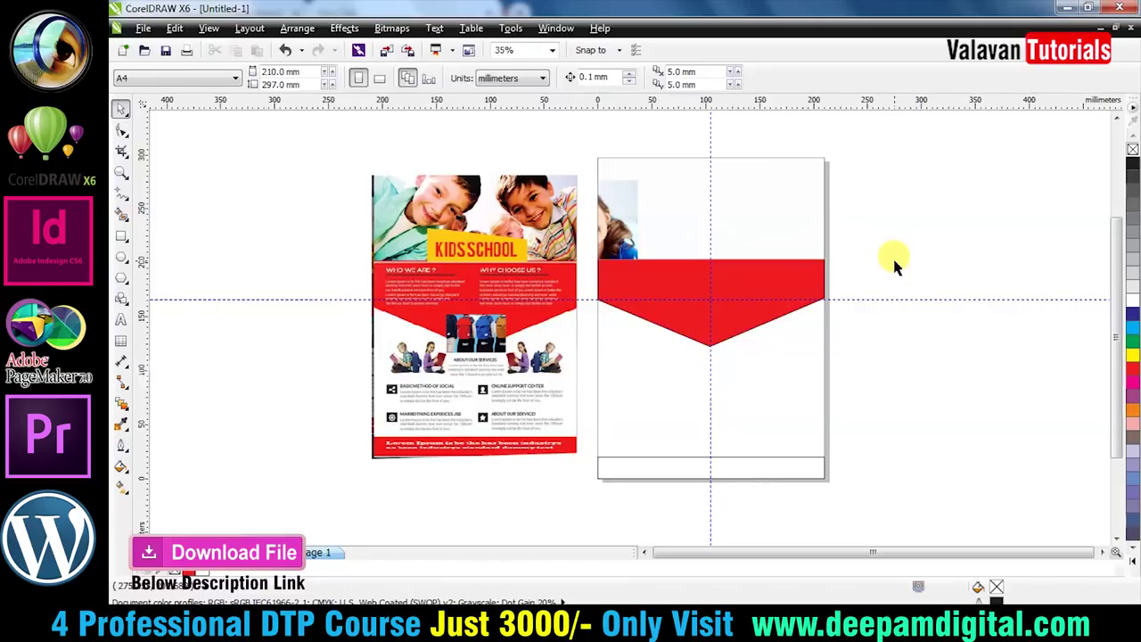
left_click(634, 235)
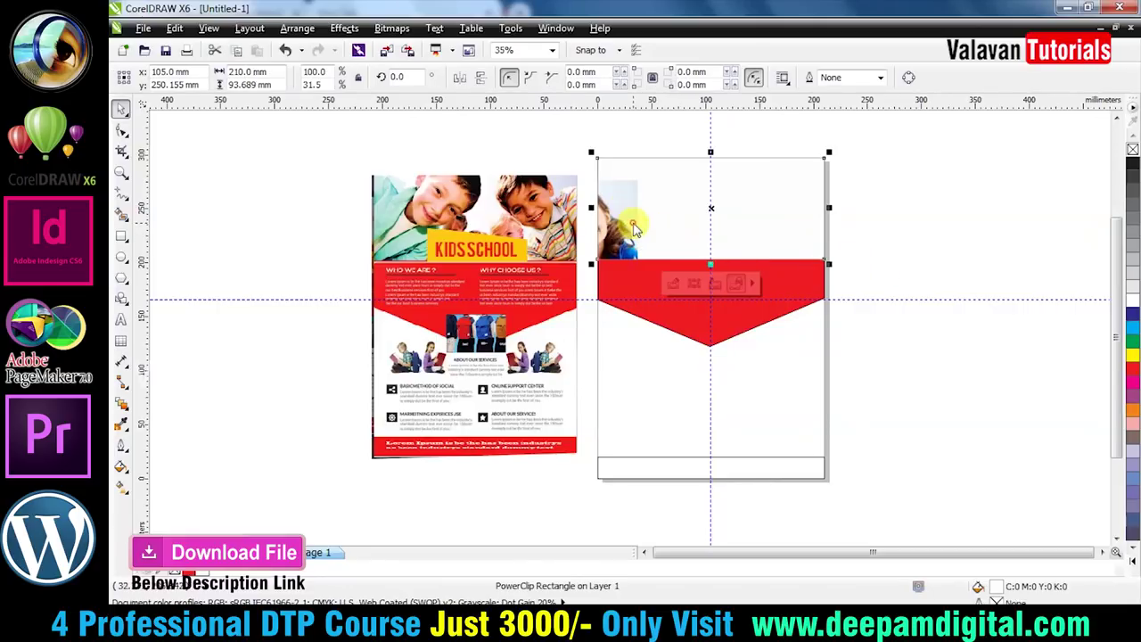
Step: Reposition the photo within the PowerClip frame, finish editing, and zoom around both pages
right_click(635, 230)
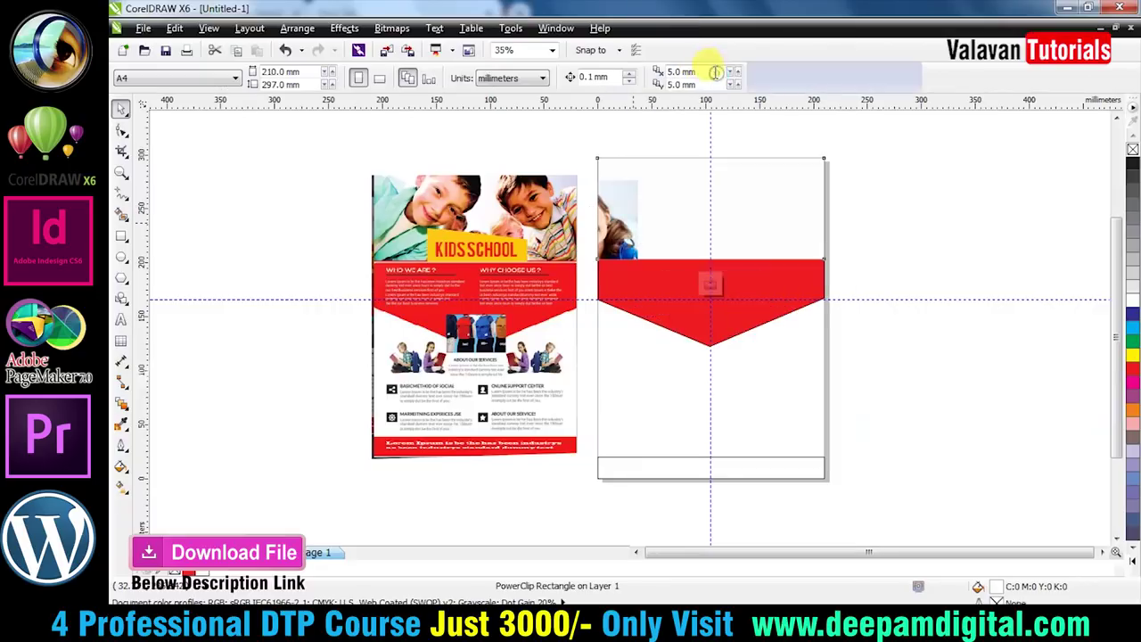
left_click(713, 71)
left_click_drag(502, 265, 693, 232)
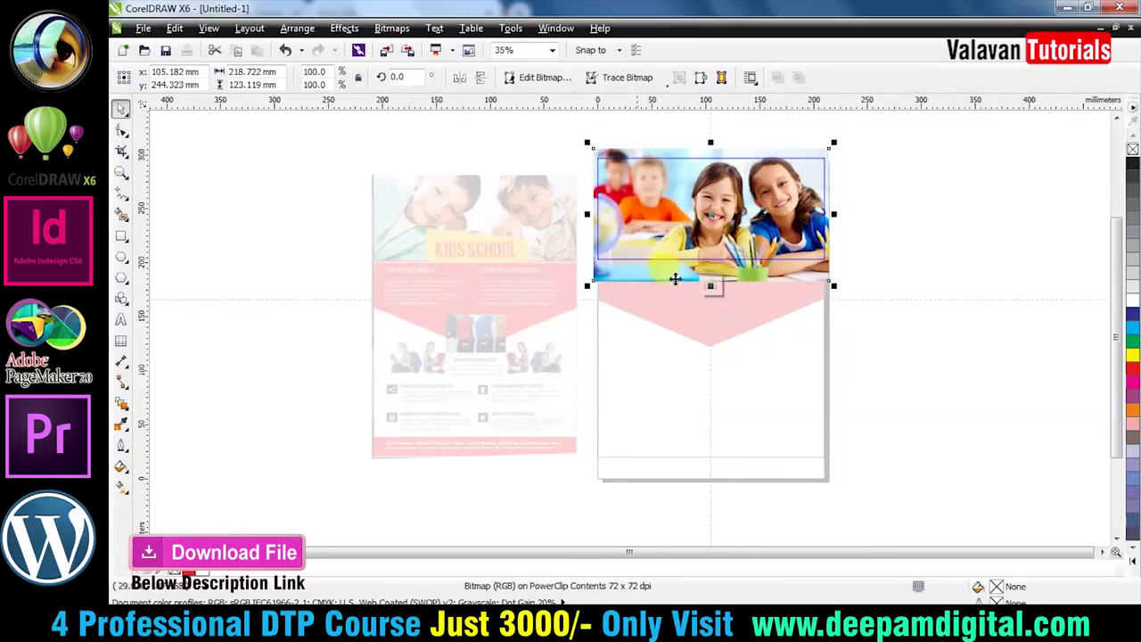
left_click(803, 248)
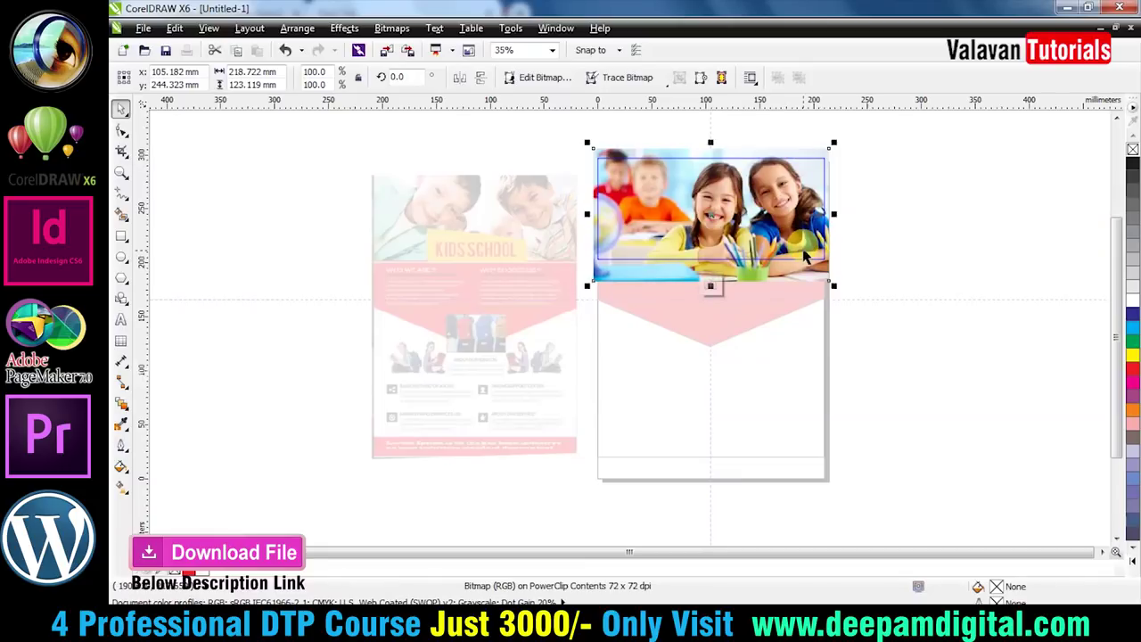
left_click(911, 221)
left_click(763, 205)
right_click(761, 205)
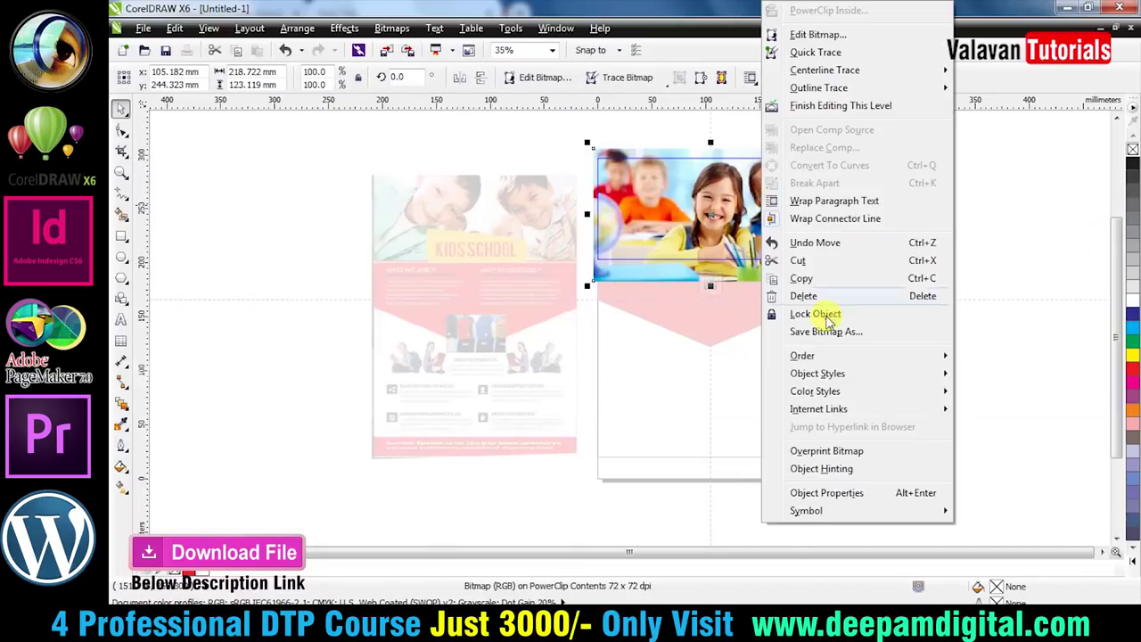
left_click(856, 108)
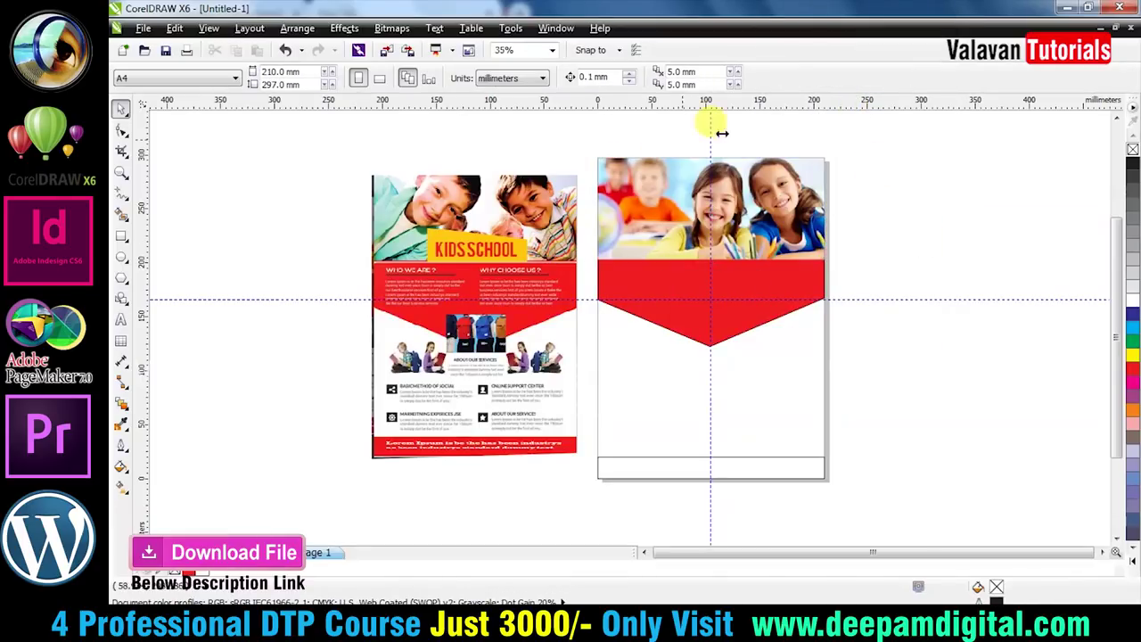
key("z")
left_click_drag(863, 308, 331, 119)
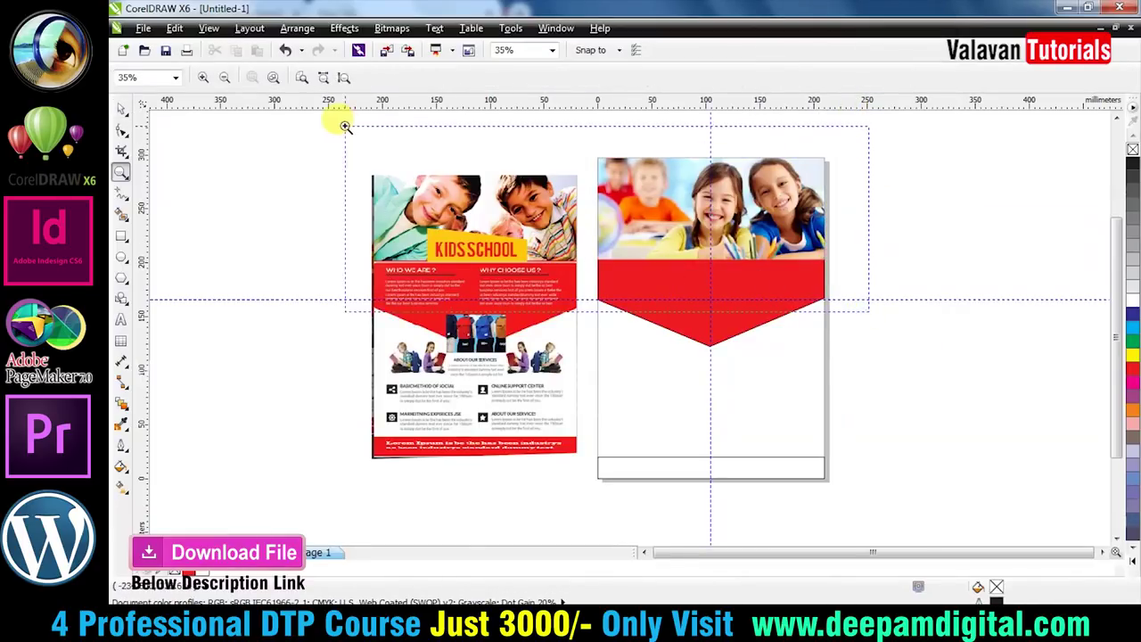
key("space")
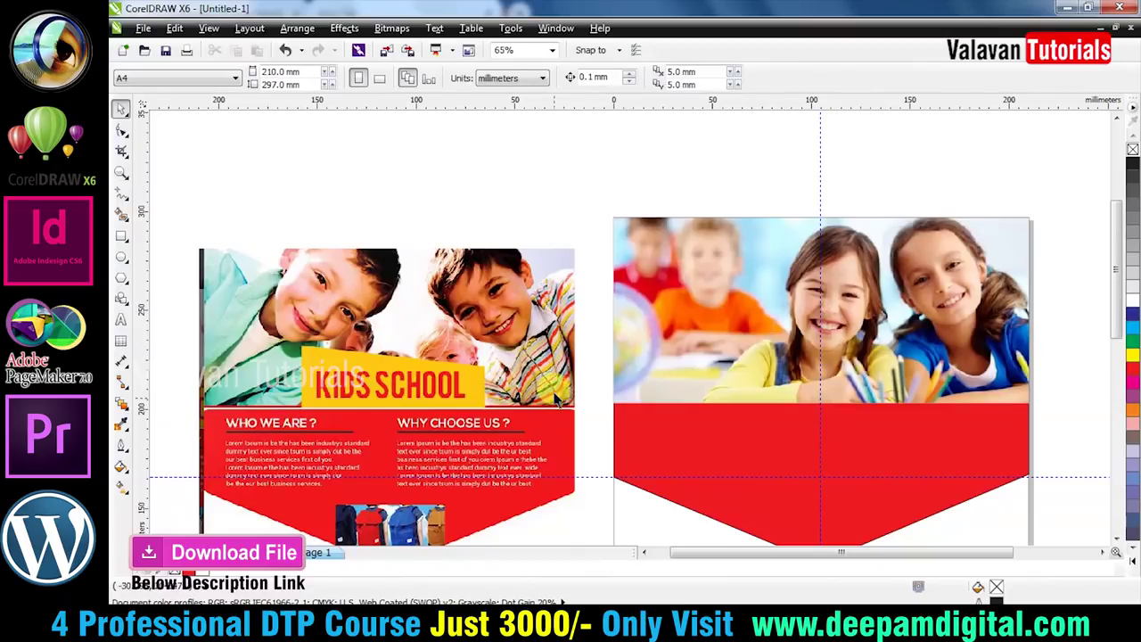
Step: Draw a rectangle above the red band, filled yellow with no outline
left_click(123, 236)
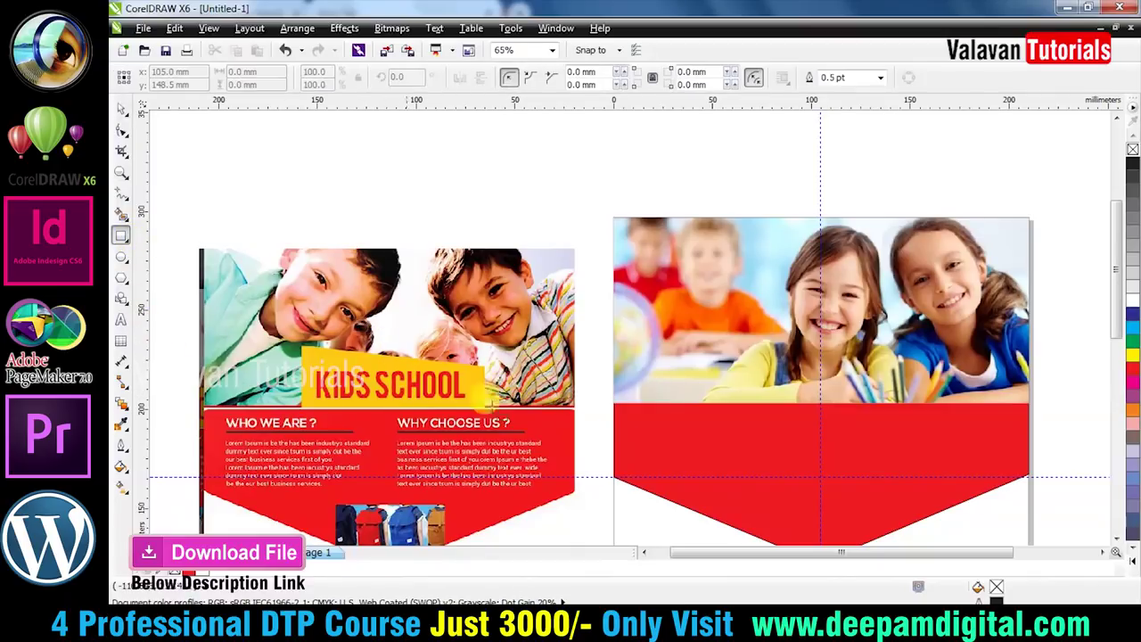
left_click_drag(636, 360, 805, 405)
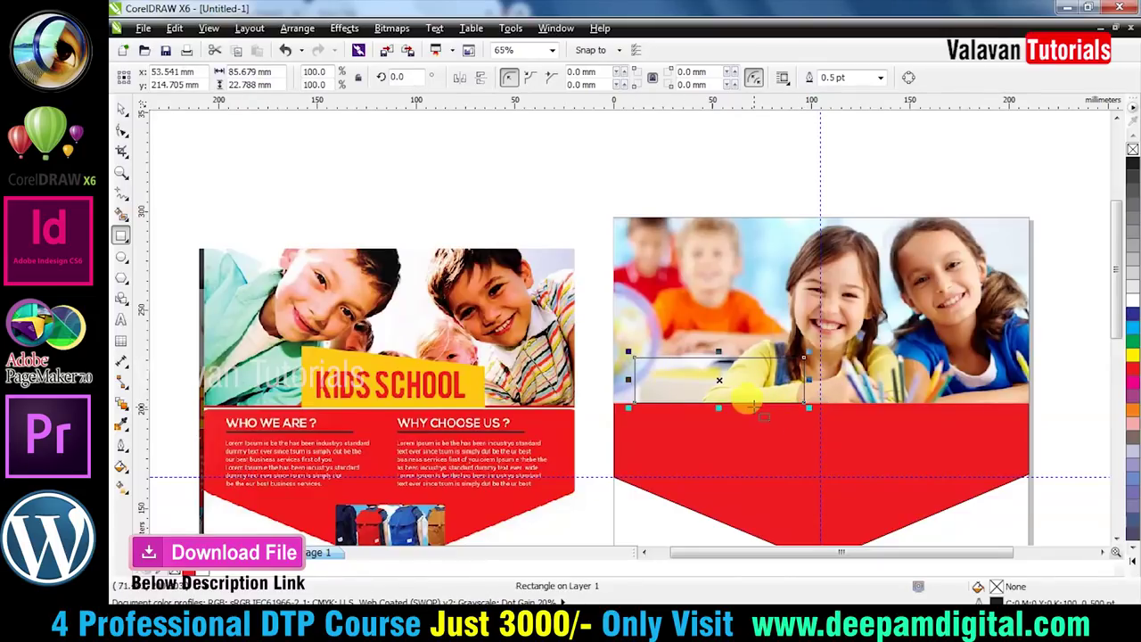
left_click(1132, 356)
right_click(1132, 150)
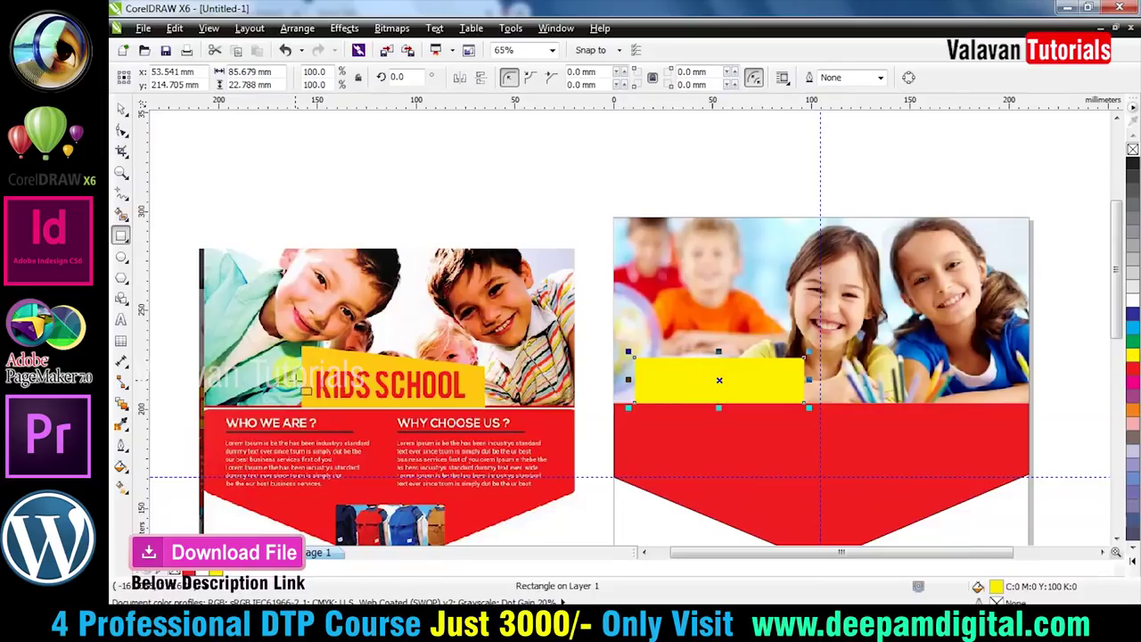
left_click(122, 111)
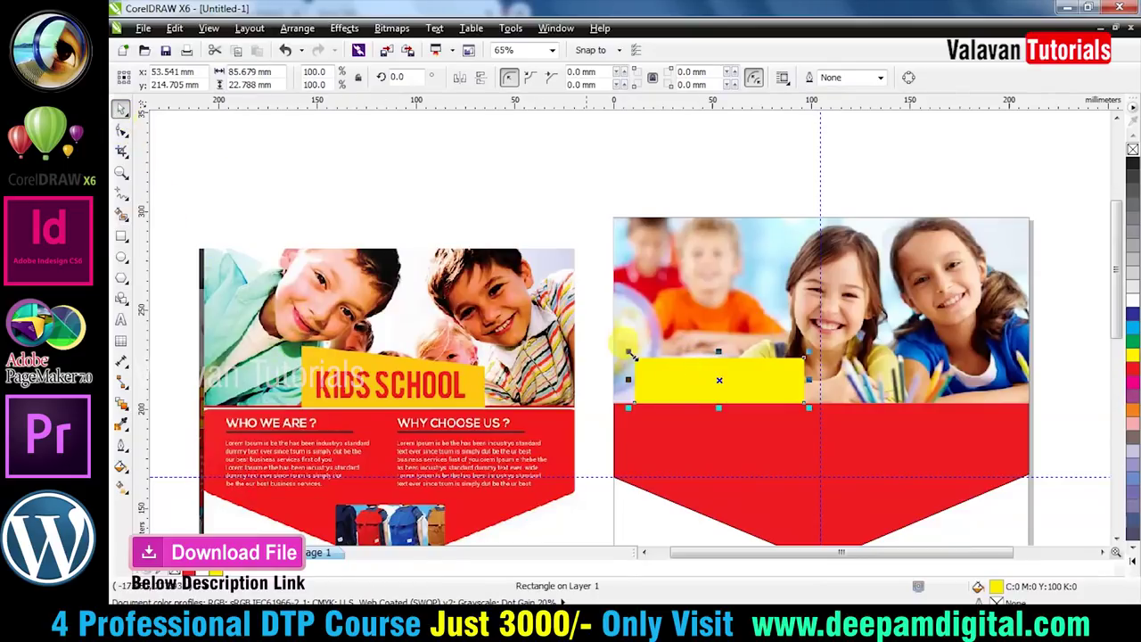
Step: Convert the yellow rectangle to curves and drag its top nodes into a sloping edge
right_click(702, 374)
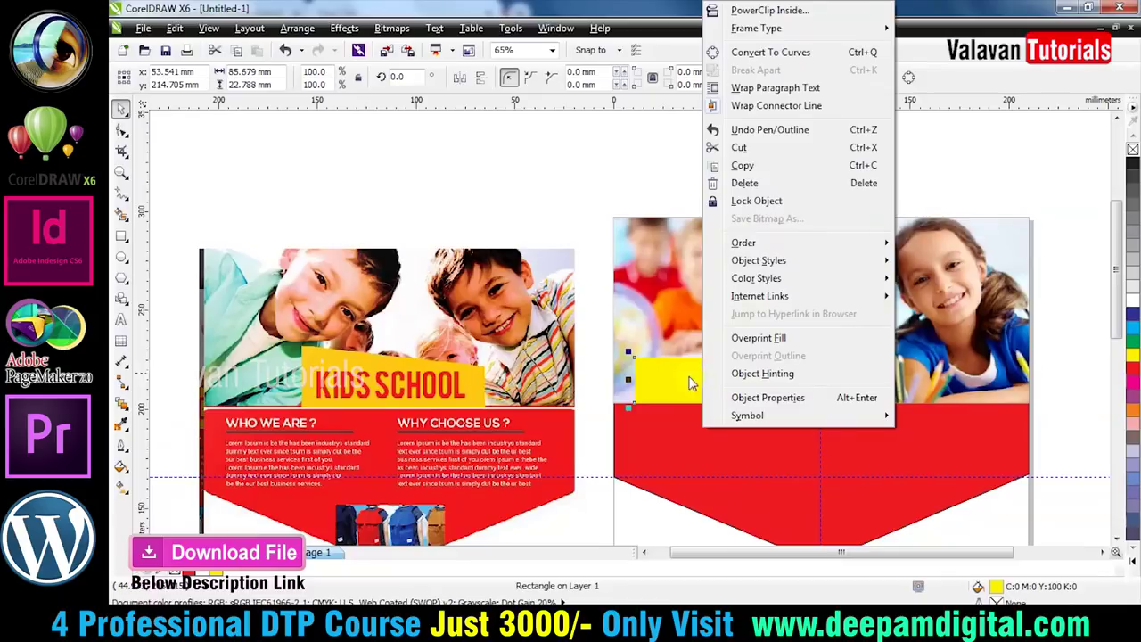
left_click(675, 383)
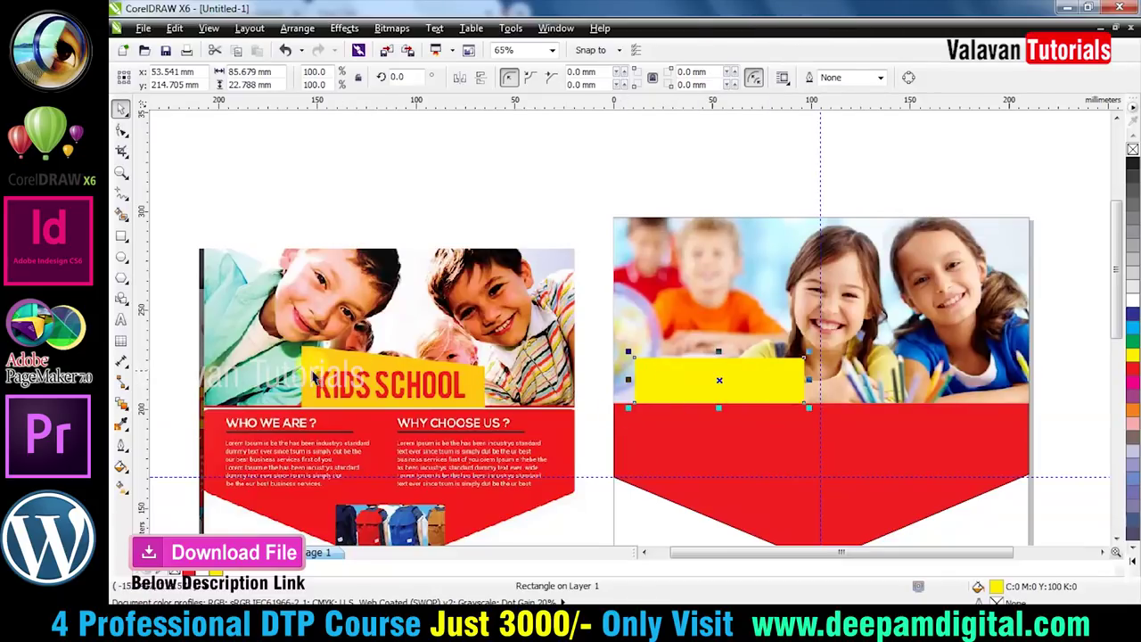
right_click(740, 378)
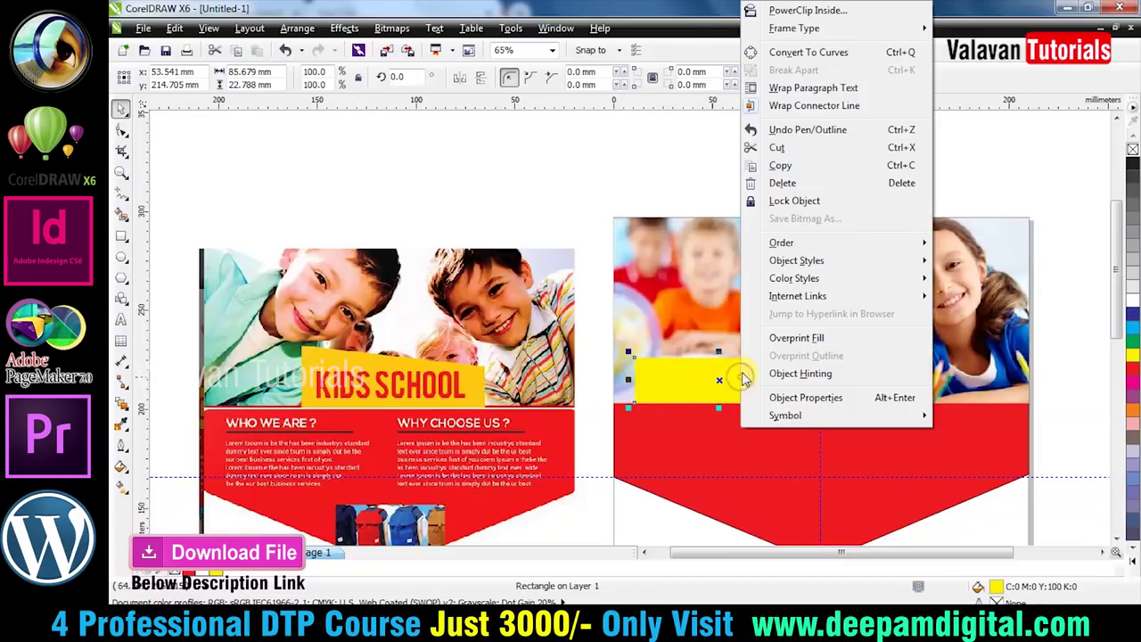
left_click(815, 50)
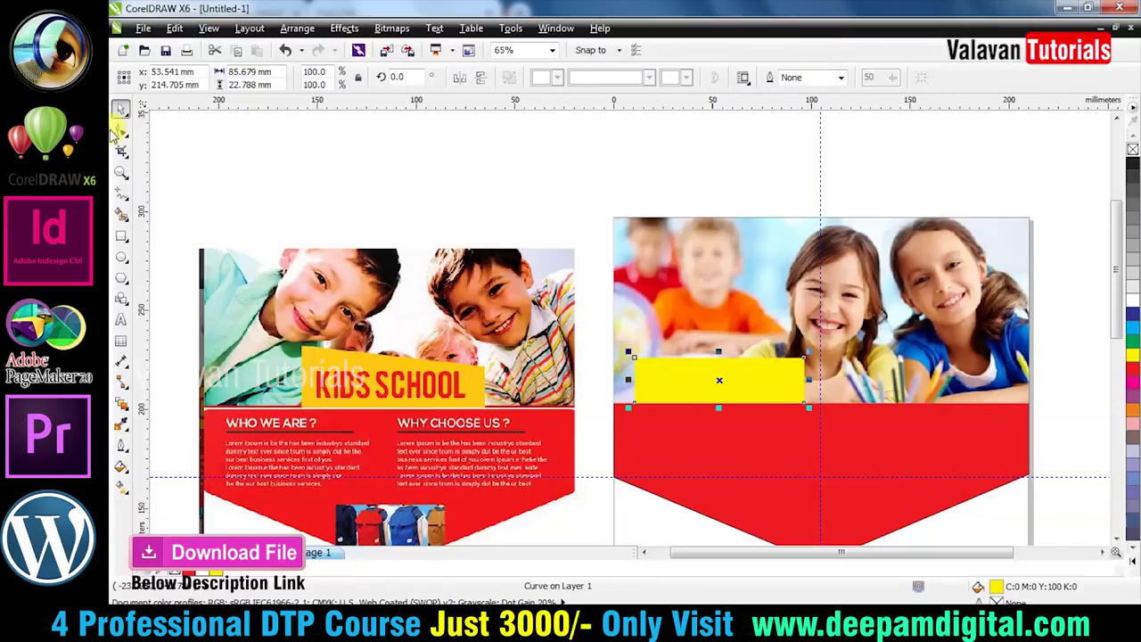
left_click(120, 131)
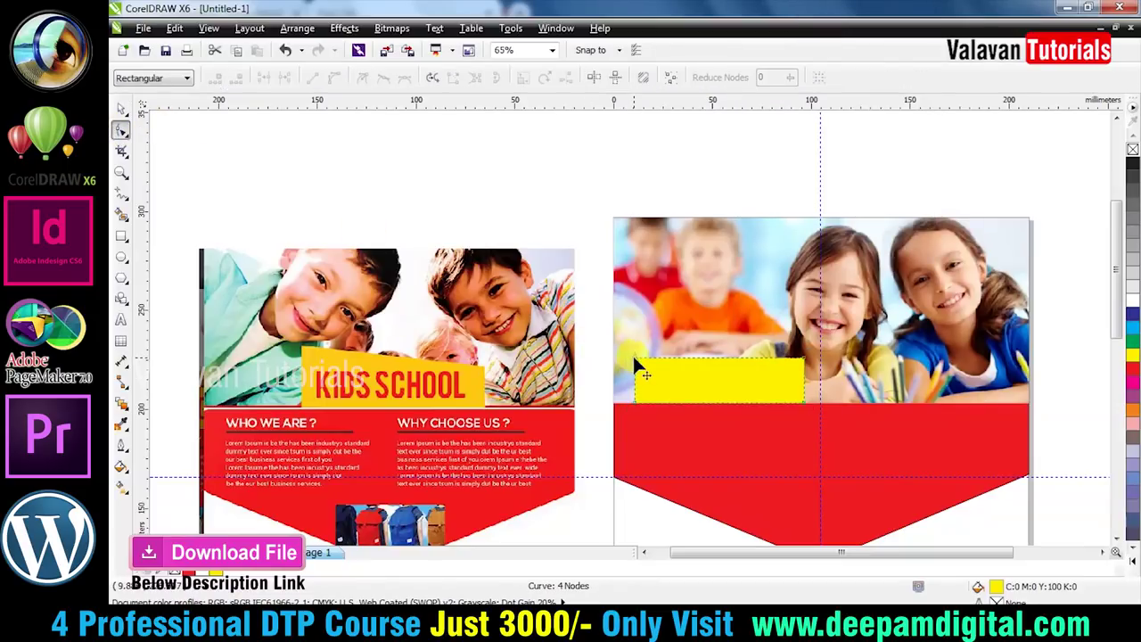
left_click_drag(634, 359, 636, 330)
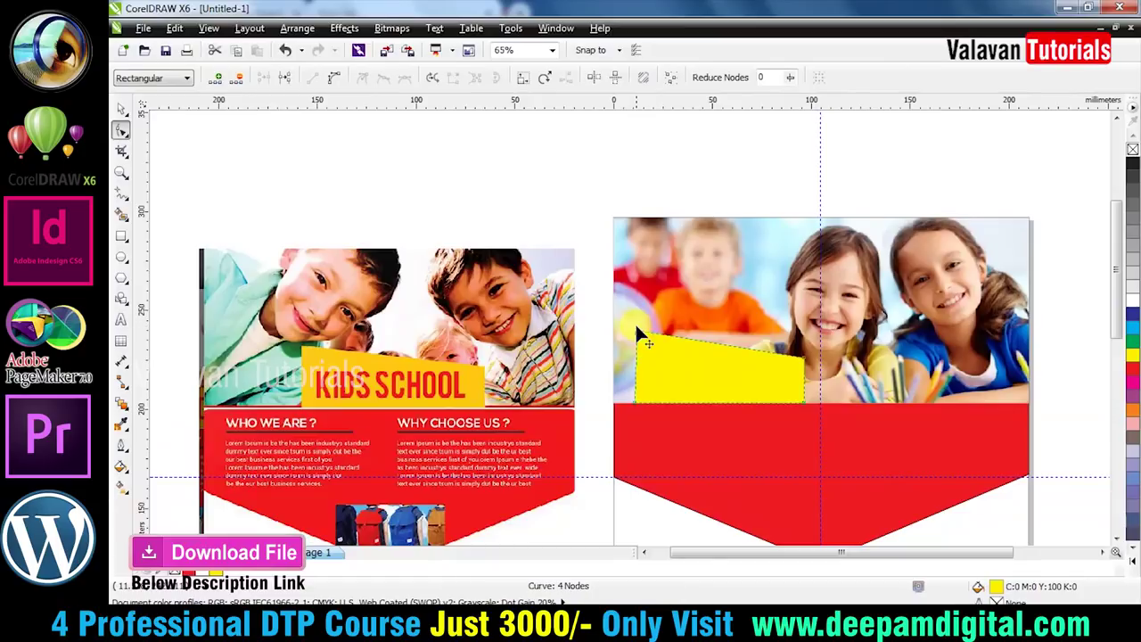
left_click_drag(803, 357, 809, 399)
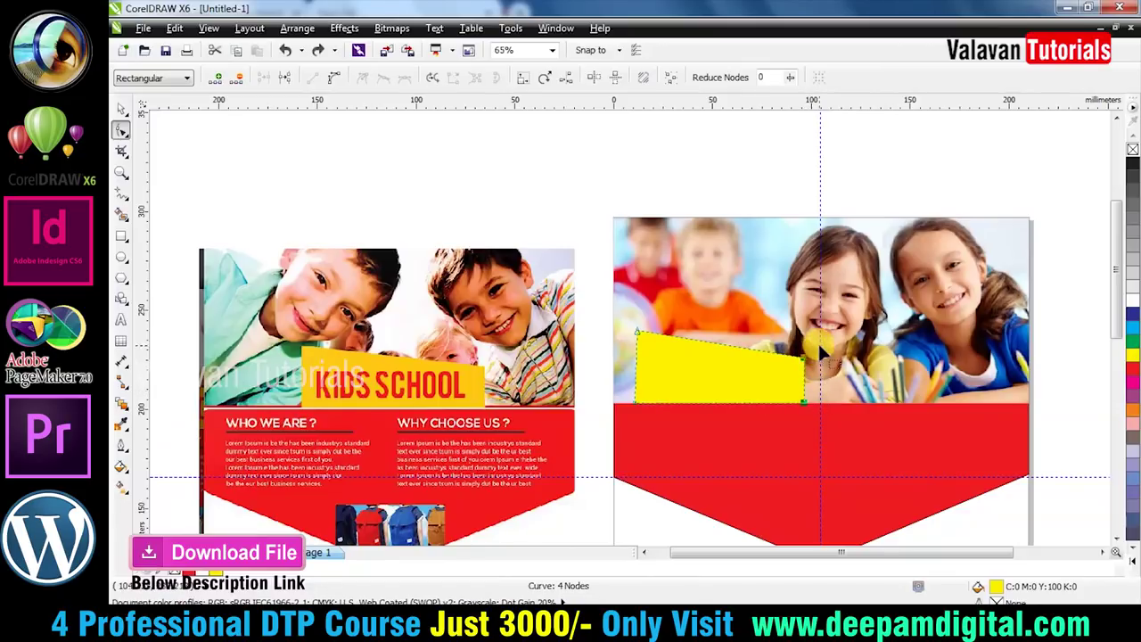
left_click_drag(802, 360, 804, 369)
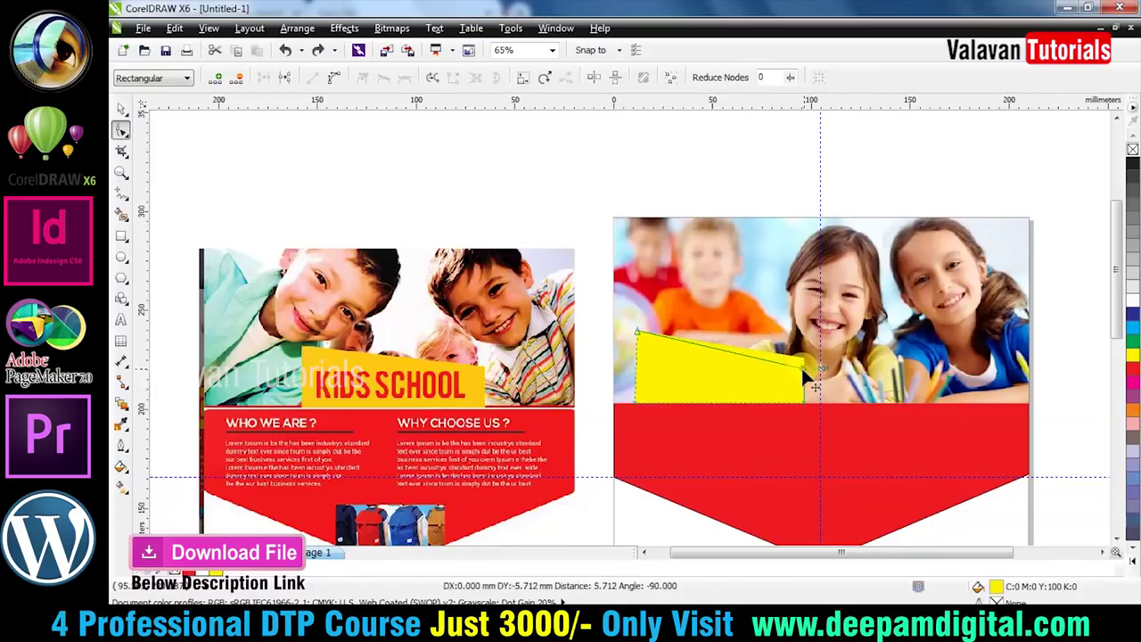
left_click_drag(638, 336, 636, 342)
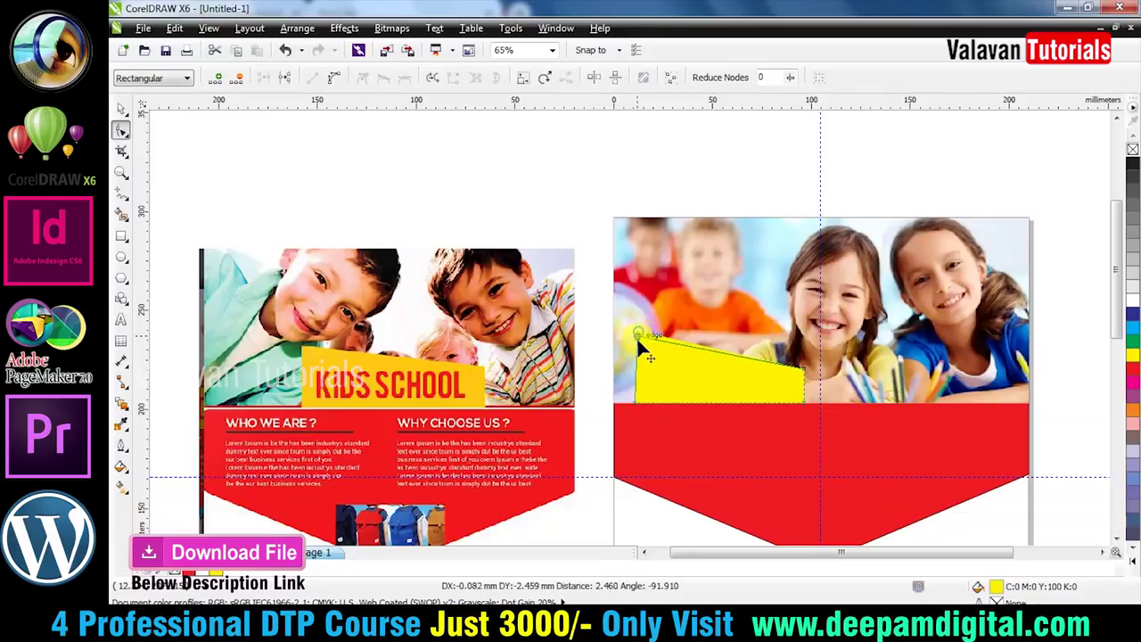
key("space")
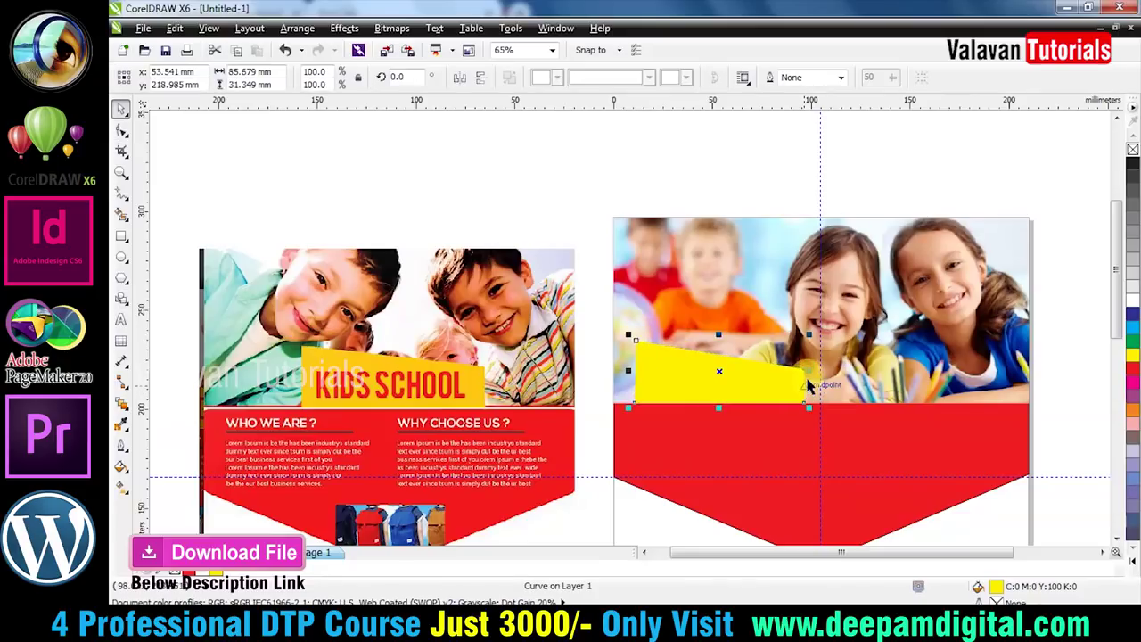
left_click(613, 188)
scroll(624, 261, "down", 2)
Step: Draw small squares over the first flyer's icons and move all four onto page two
key("z")
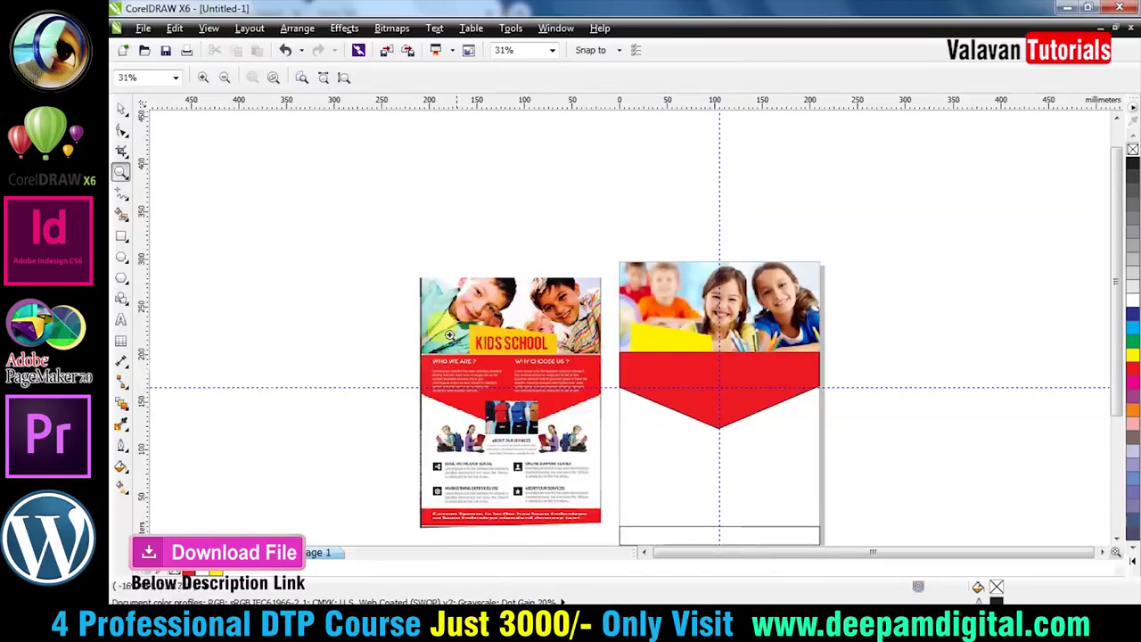
scroll(832, 513, "up", 1)
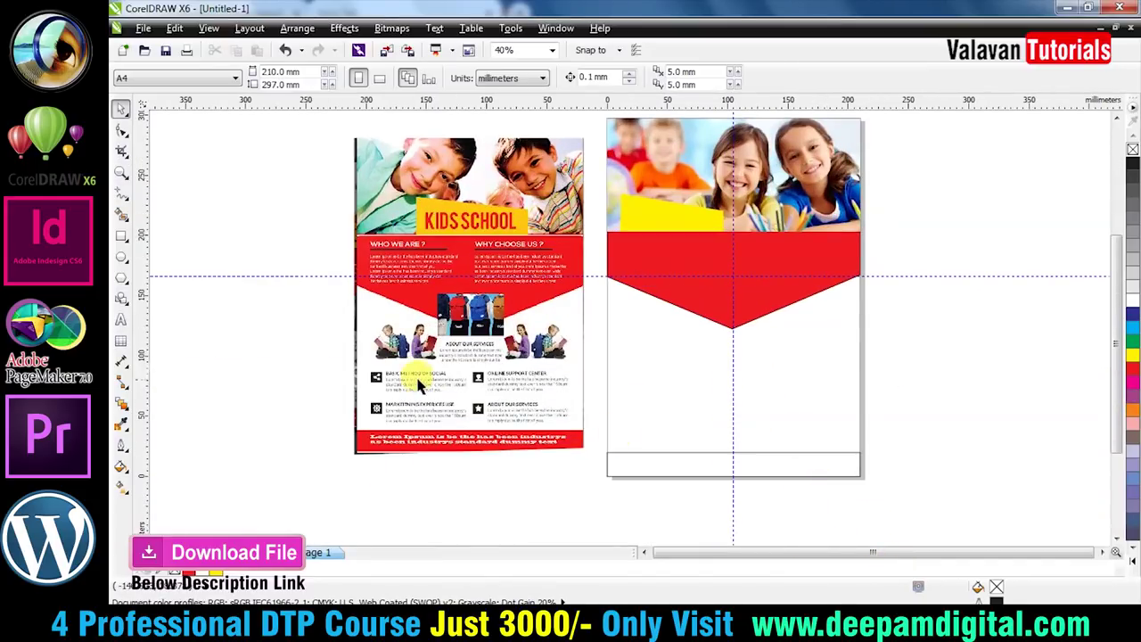
scroll(318, 322, "up", 2)
key("space")
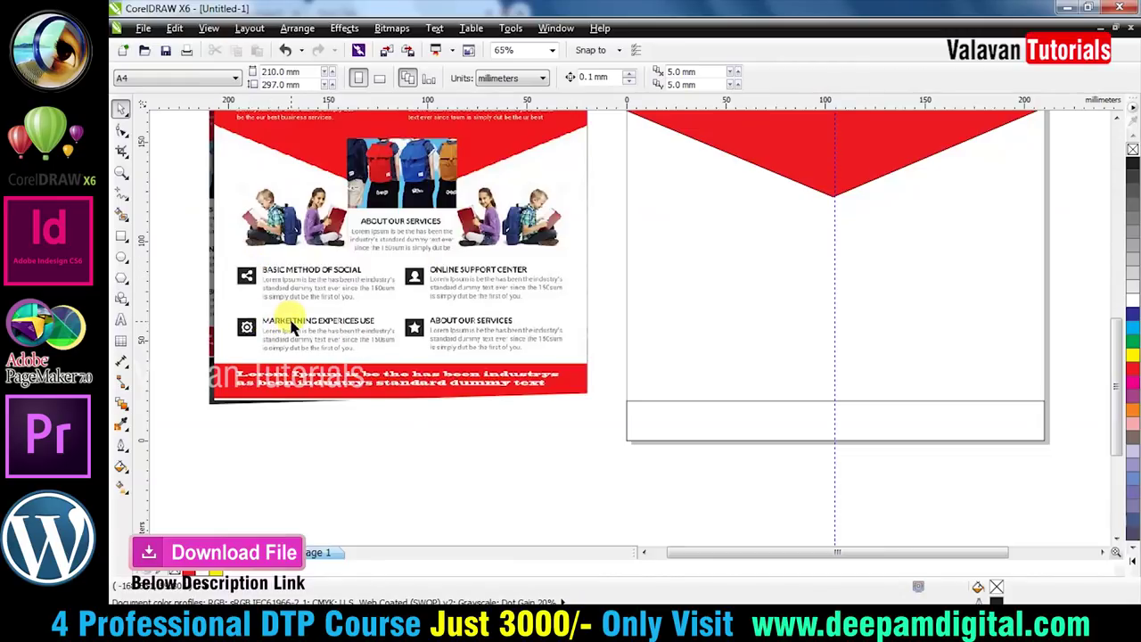
left_click(122, 238)
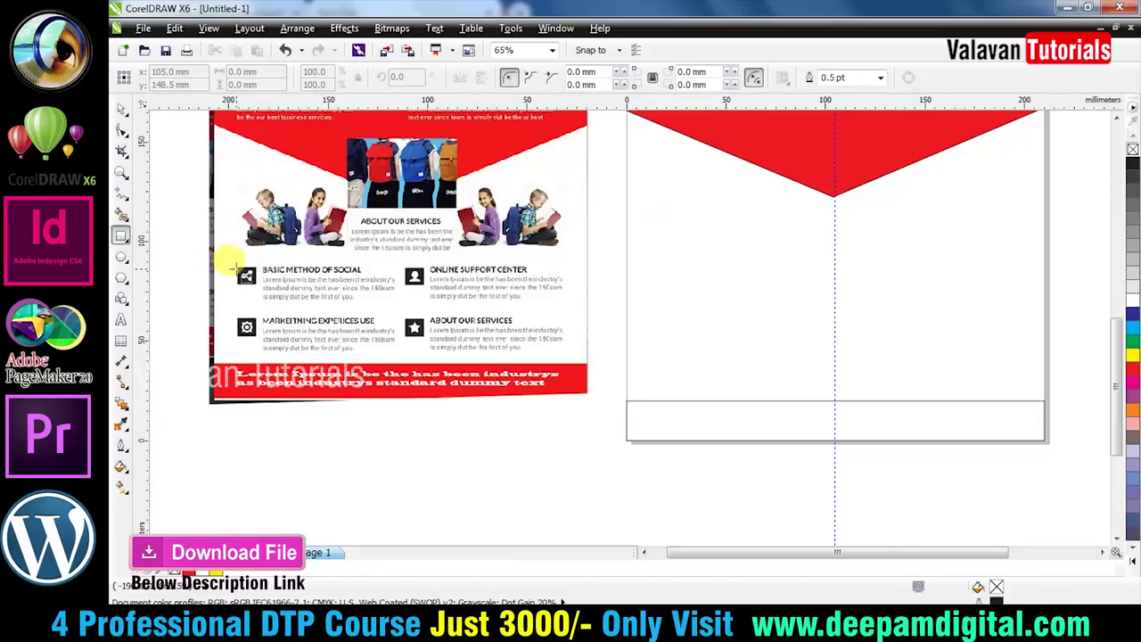
left_click_drag(236, 266, 254, 284)
key("space")
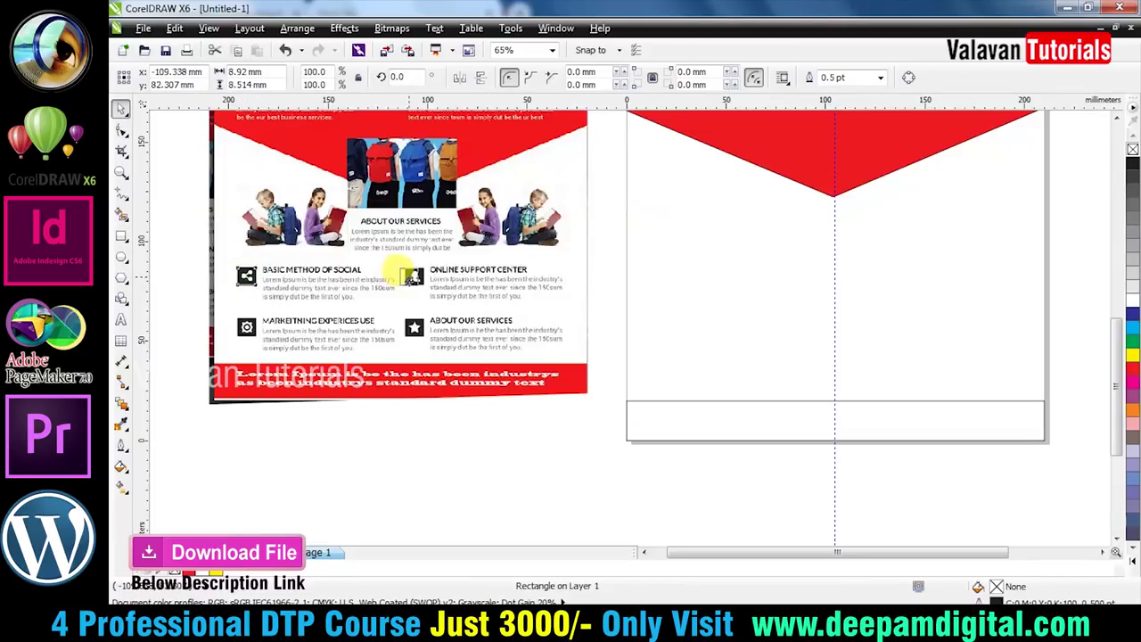
mouse_move(414, 276)
left_mouse_down()
mouse_move(417, 314)
mouse_move(248, 328)
left_mouse_up()
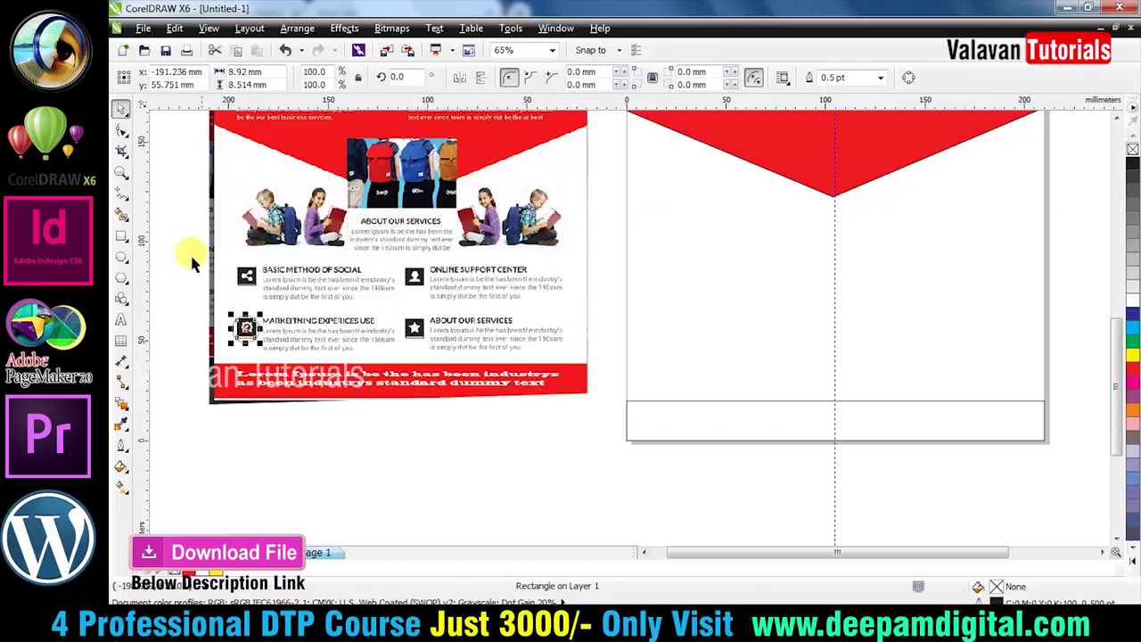
left_click_drag(190, 255, 446, 344)
left_click_drag(331, 301, 771, 303)
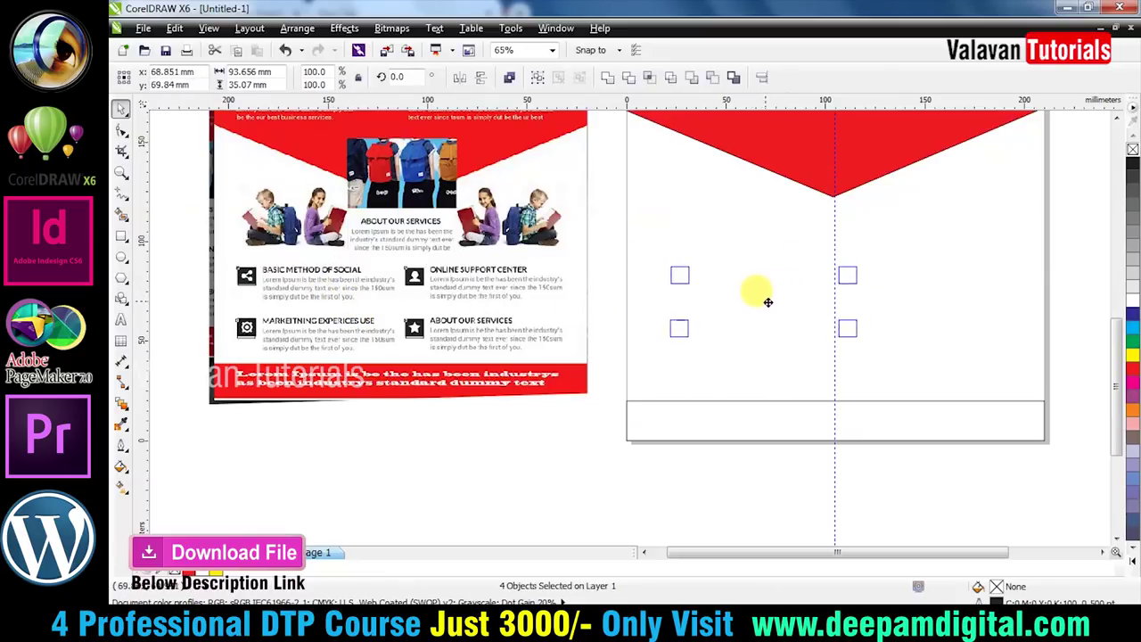
Step: Fill the four small squares with 50% grey
left_click(740, 486)
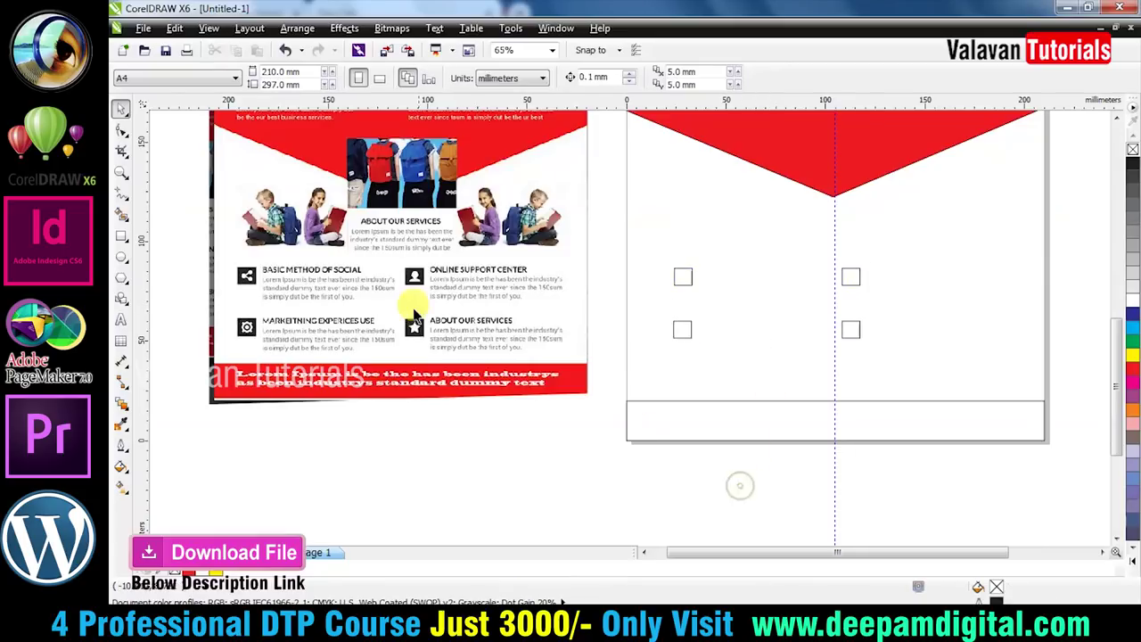
left_click_drag(1052, 252, 789, 366)
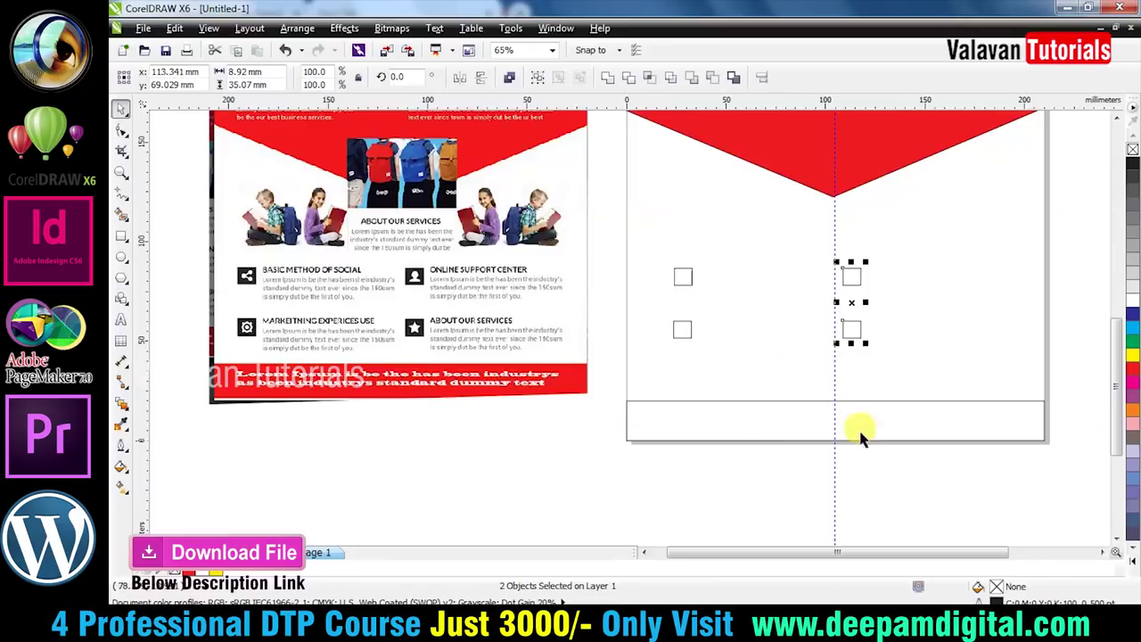
left_click(697, 504)
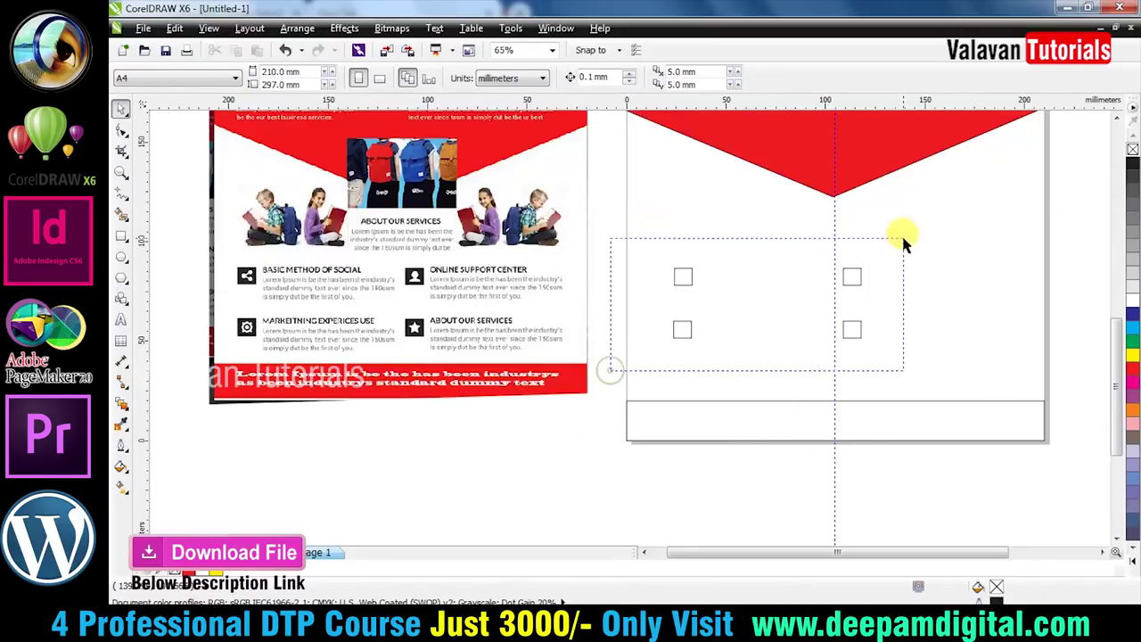
left_click_drag(903, 239, 904, 241)
left_click(1133, 276)
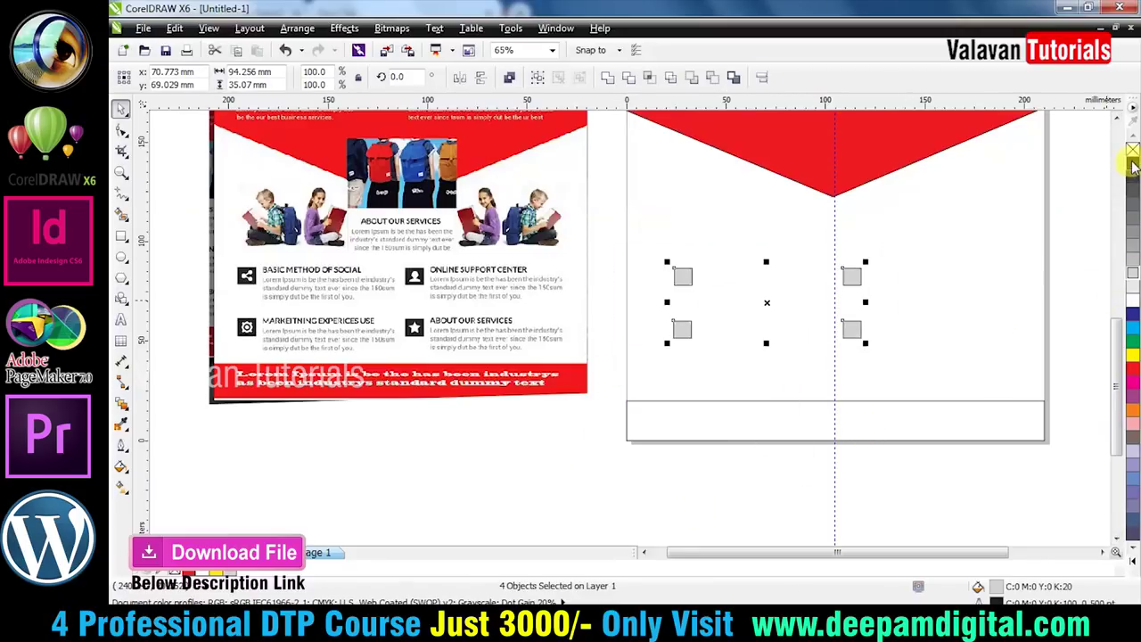
left_click(1132, 232)
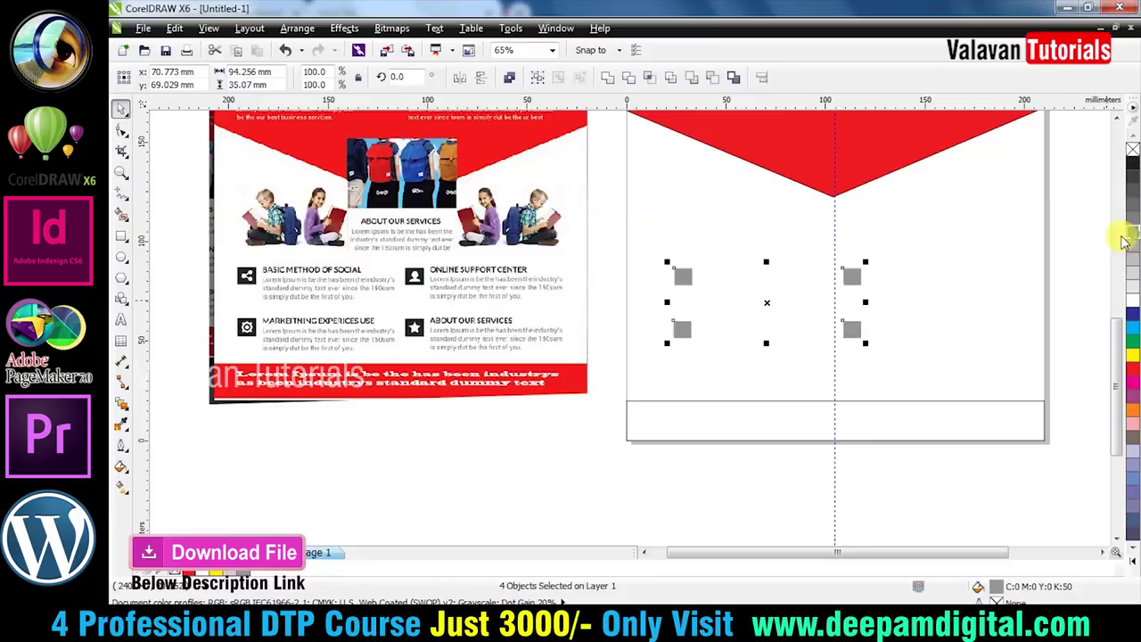
left_click(586, 448)
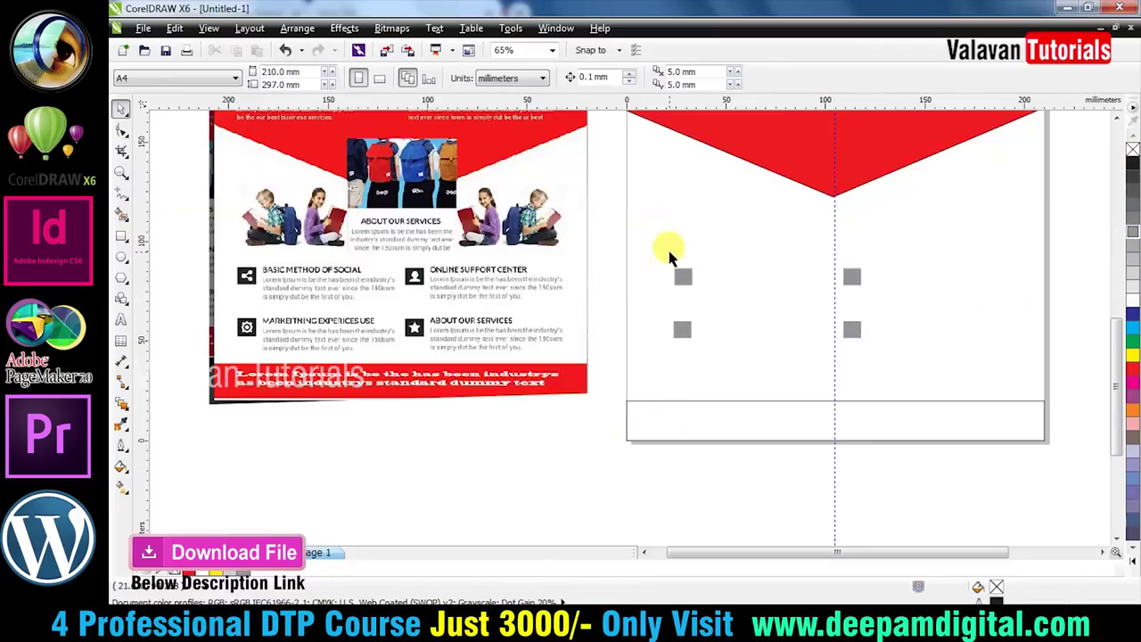
Step: Try positioning the backpack-kids cartoon, then return it below the pencil cartoon
scroll(878, 196, "down", 3)
key("z")
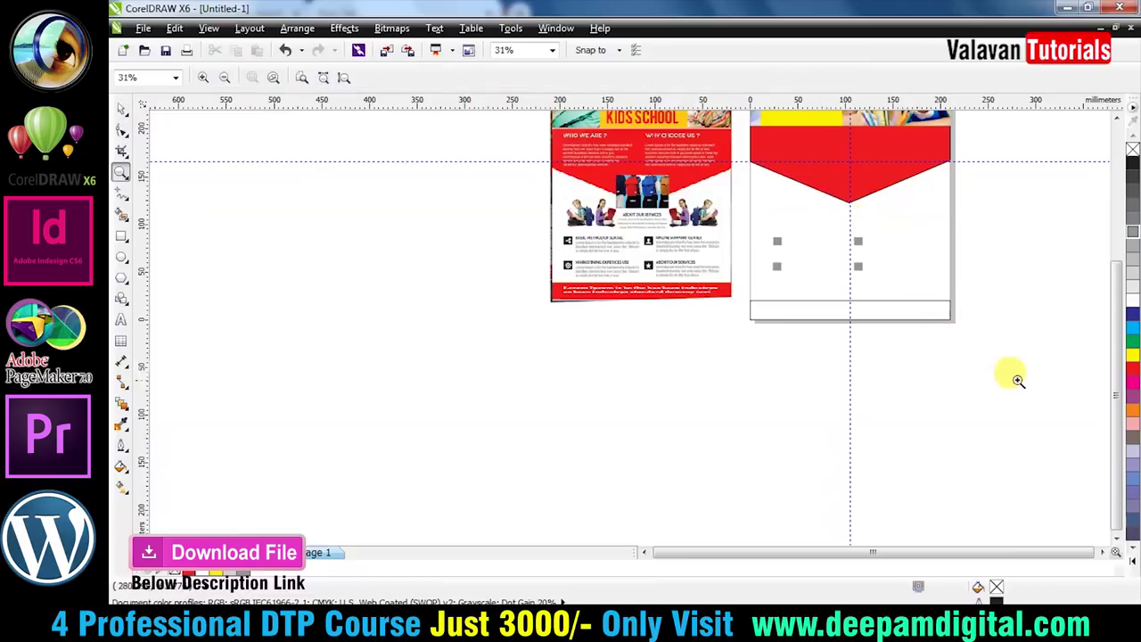
scroll(616, 246, "up", 1)
key("space")
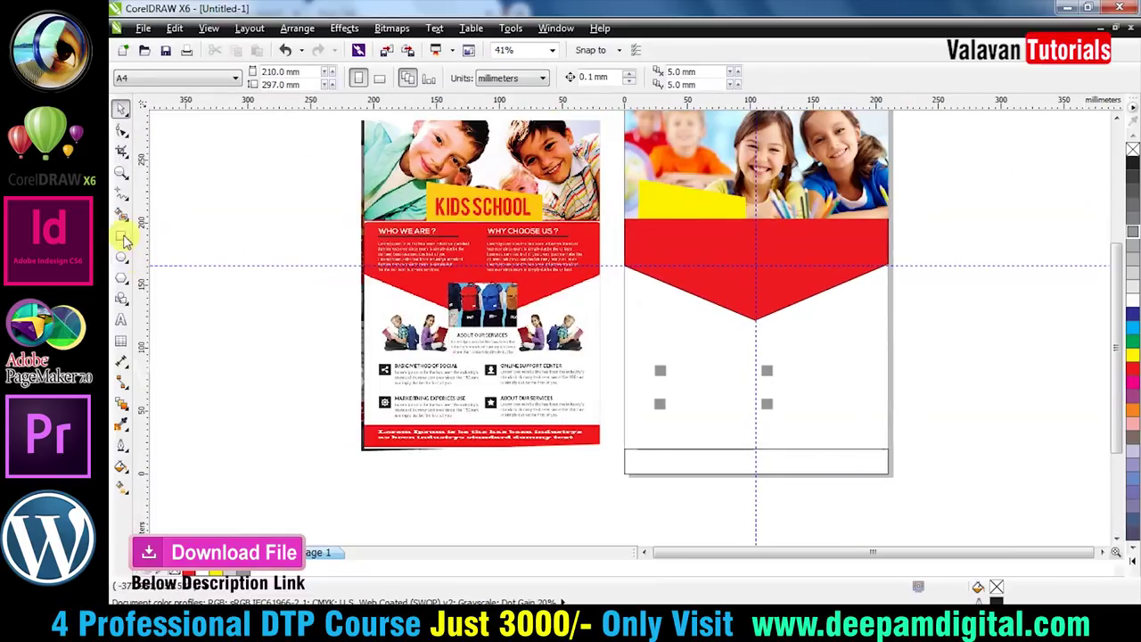
left_click(121, 236)
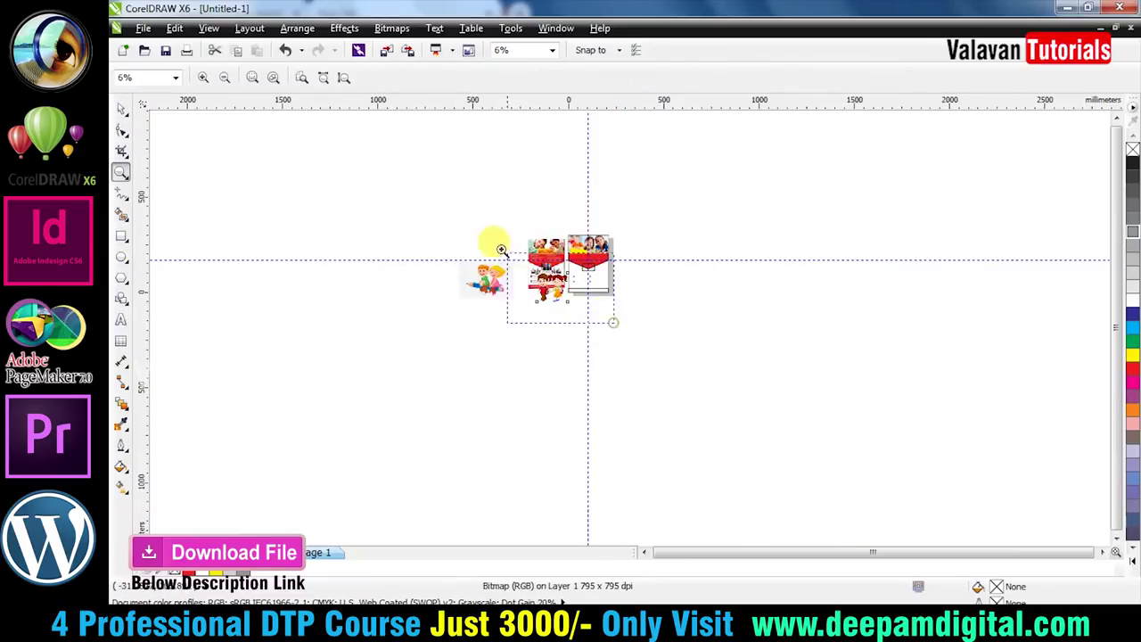
left_click_drag(655, 339, 453, 336)
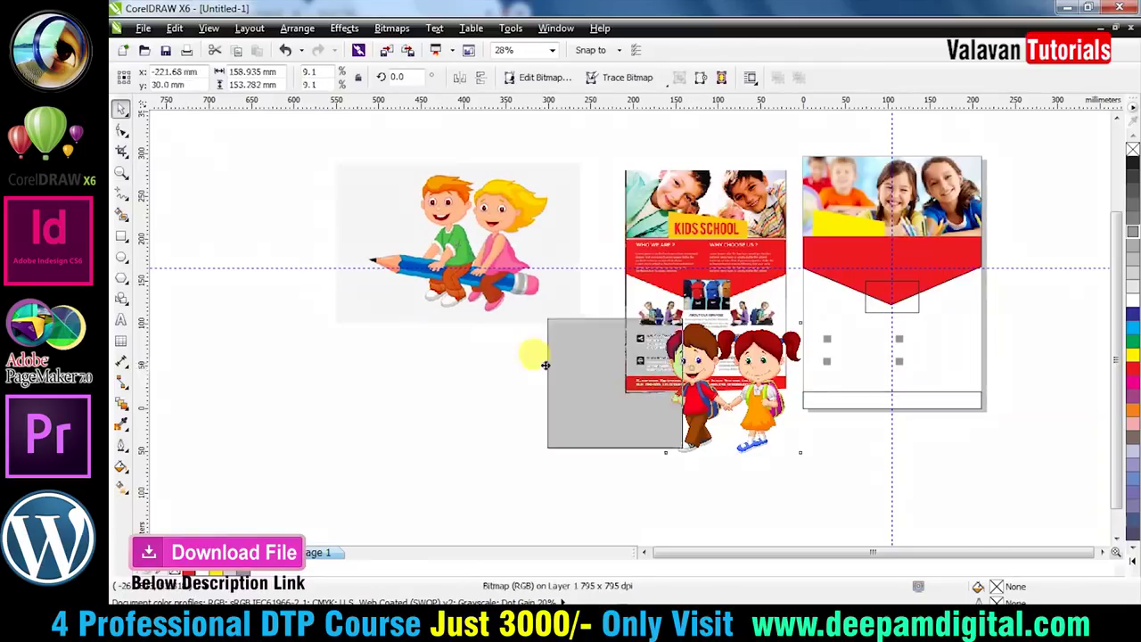
left_click(486, 232)
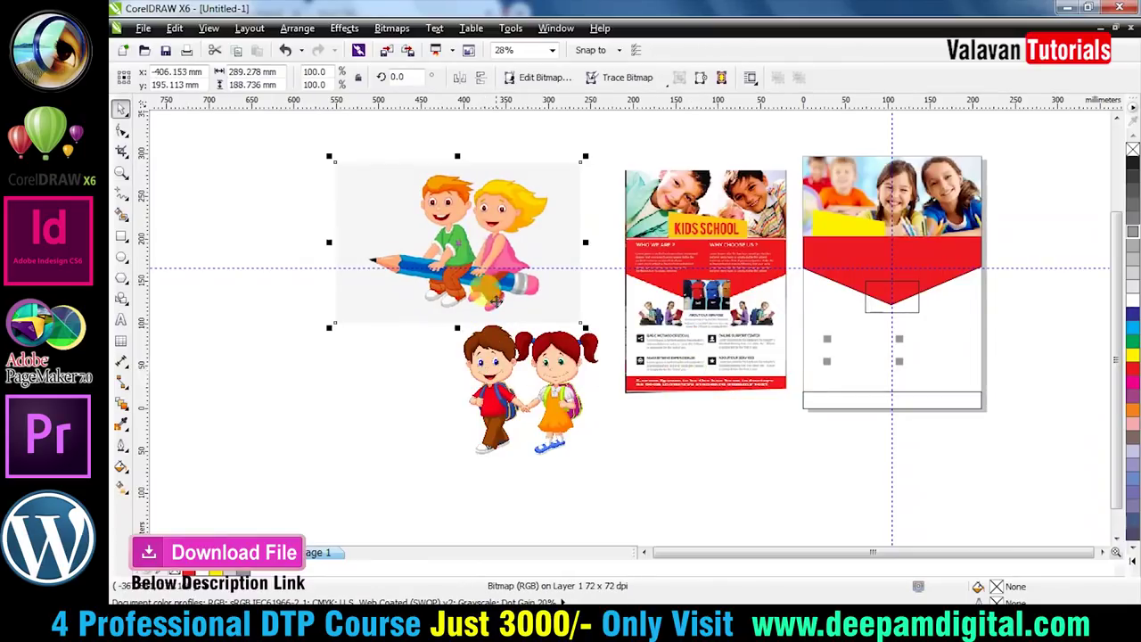
left_click(559, 366)
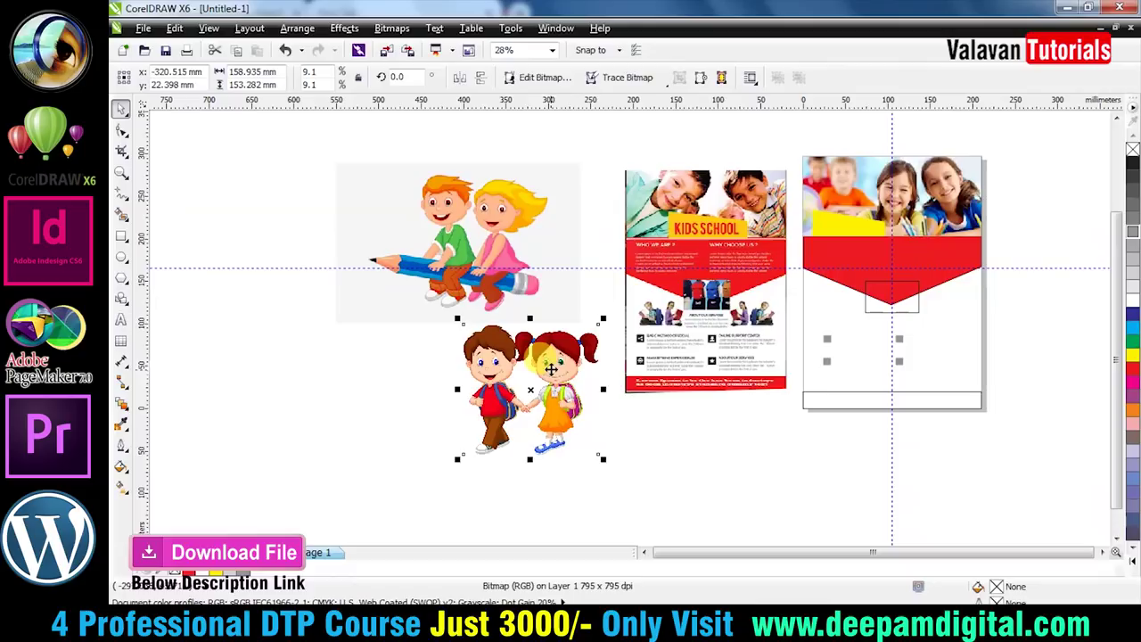
mouse_move(559, 373)
left_mouse_down()
mouse_move(726, 233)
mouse_move(538, 397)
left_mouse_up()
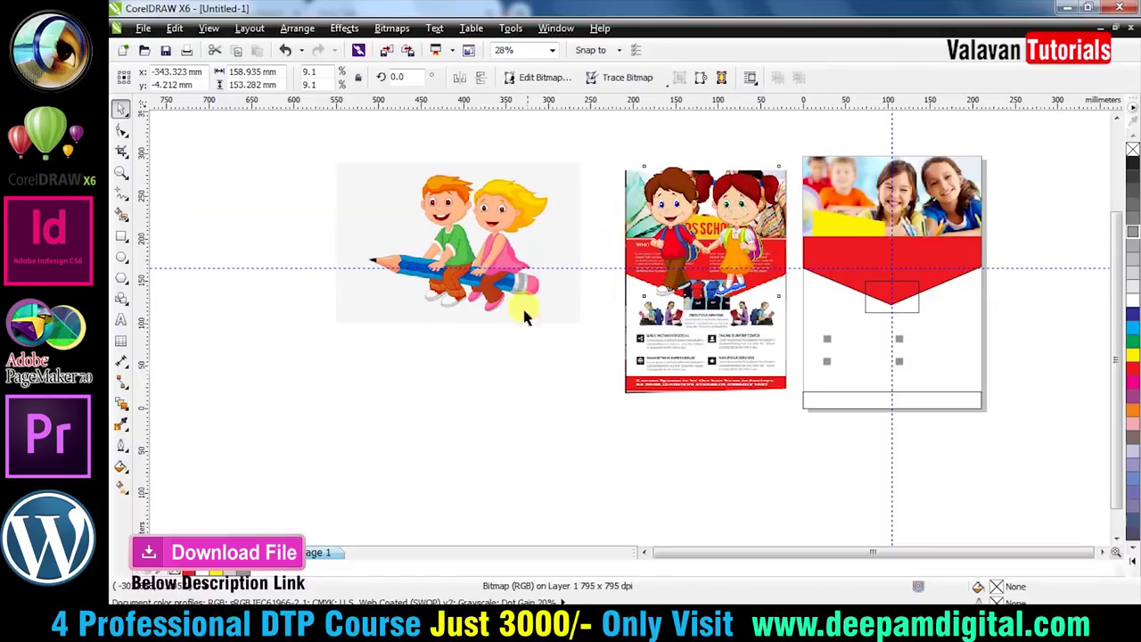
mouse_move(521, 222)
left_mouse_down()
mouse_move(704, 223)
mouse_move(513, 233)
left_mouse_up()
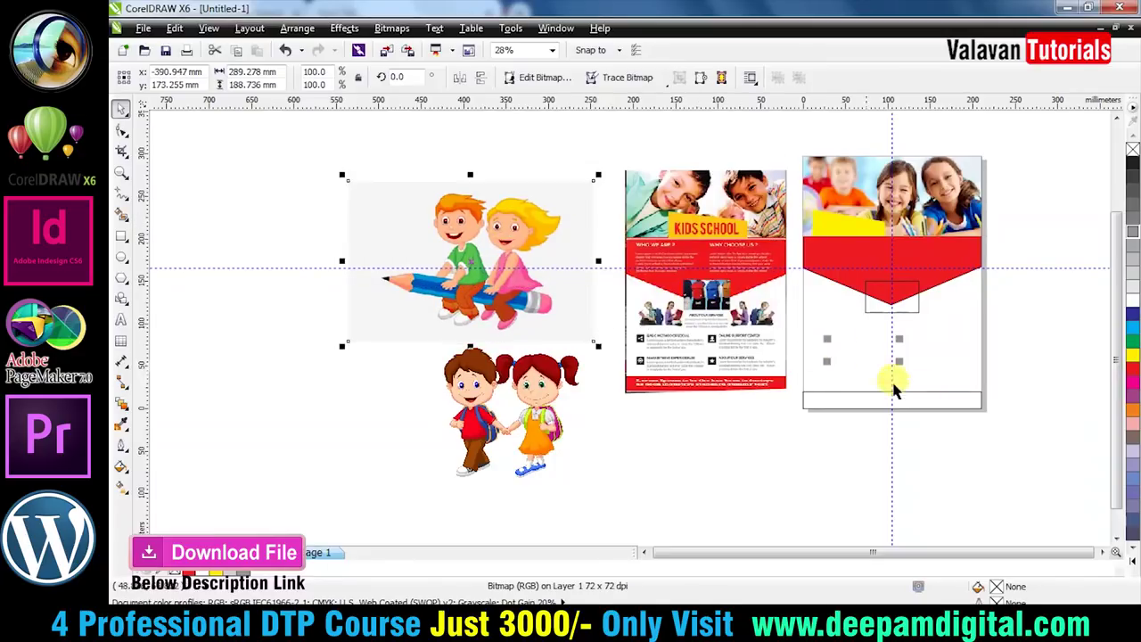
Step: Nudge the pencil cartoon slightly right, keeping it in scaling mode
key("z")
left_click(488, 157)
key("space")
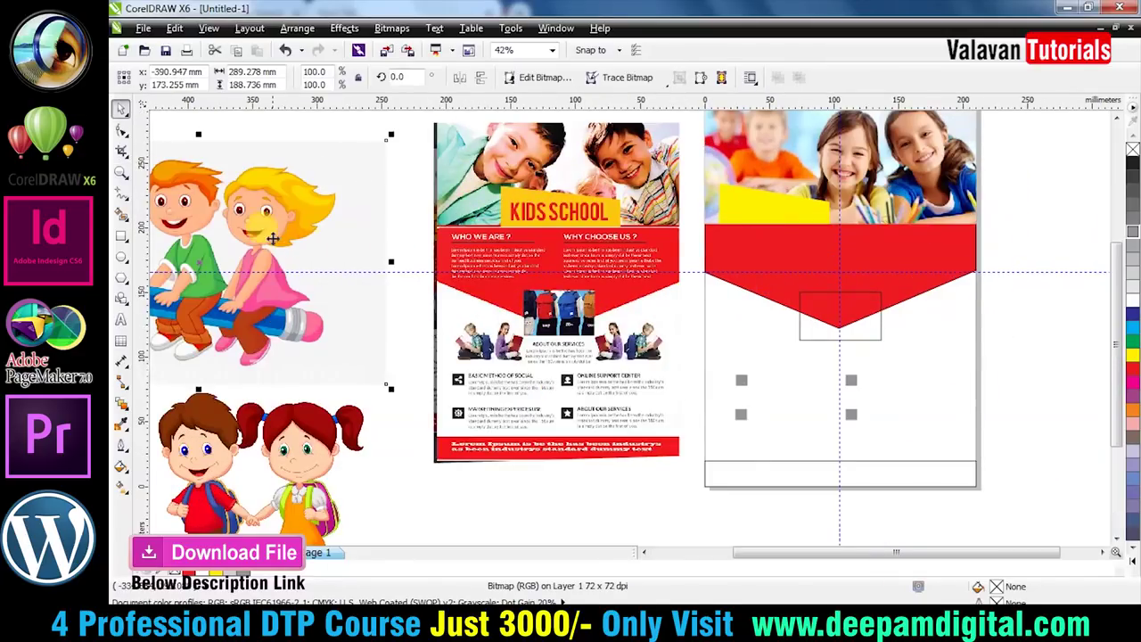
left_click_drag(270, 238, 306, 247)
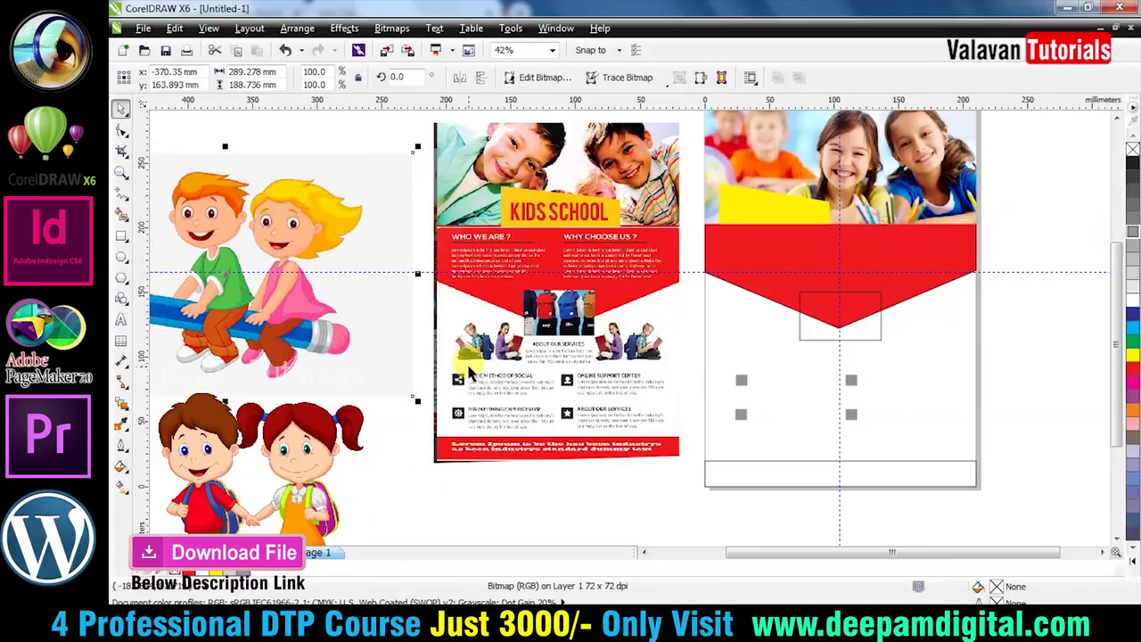
left_click(272, 234)
left_click(311, 227)
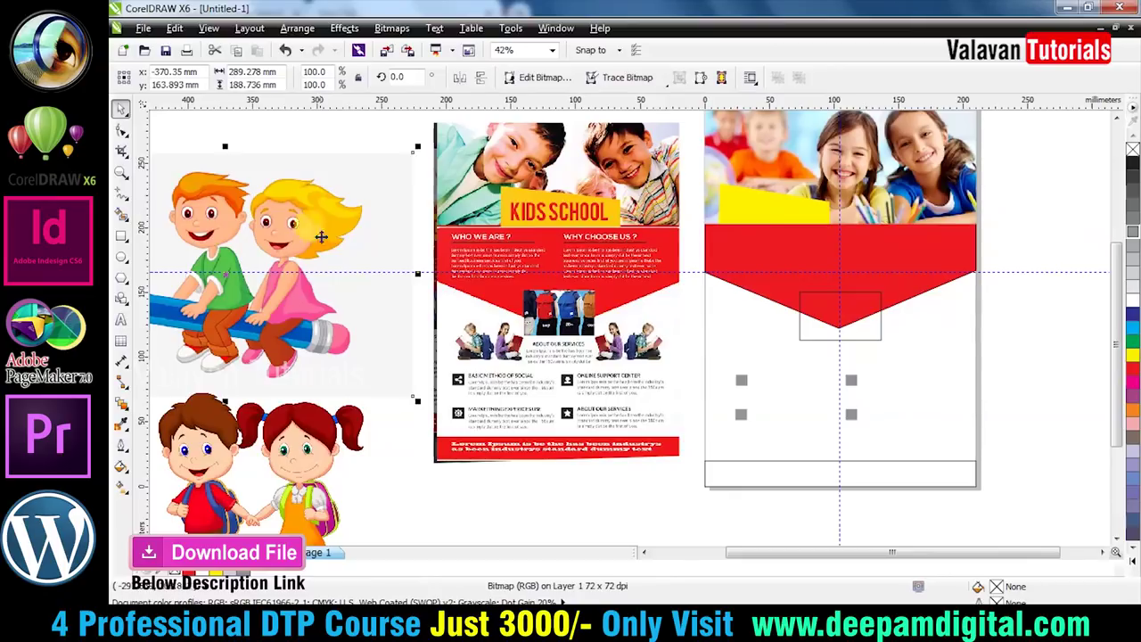
key("super")
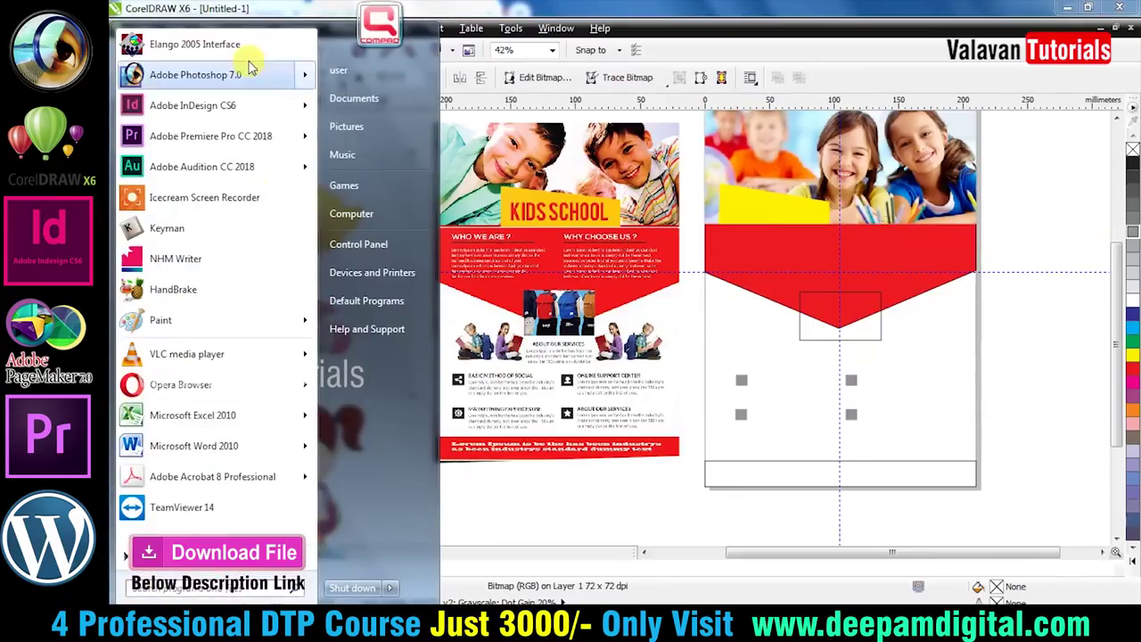
left_click(1005, 319)
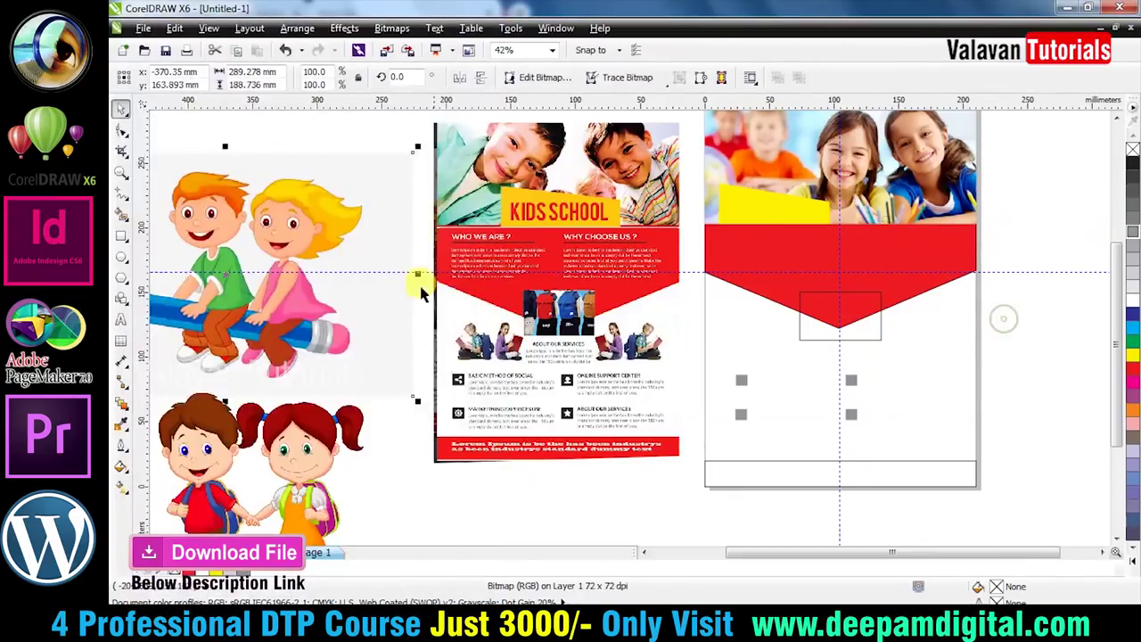
scroll(334, 243, "down", 3)
left_click_drag(479, 402, 173, 184)
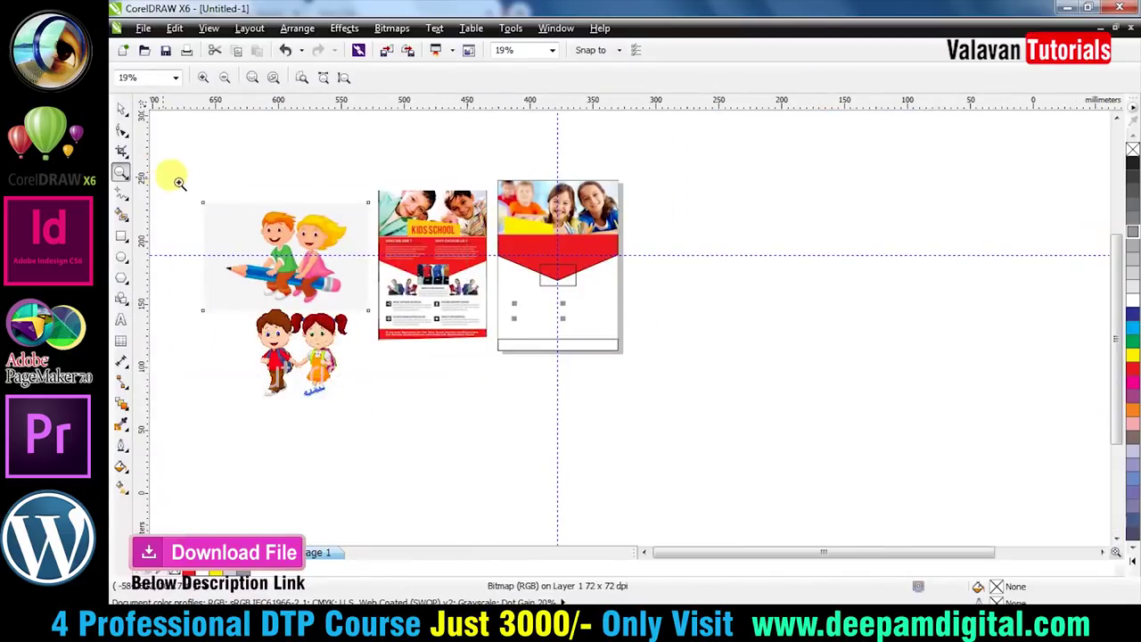
scroll(493, 197, "up", 3)
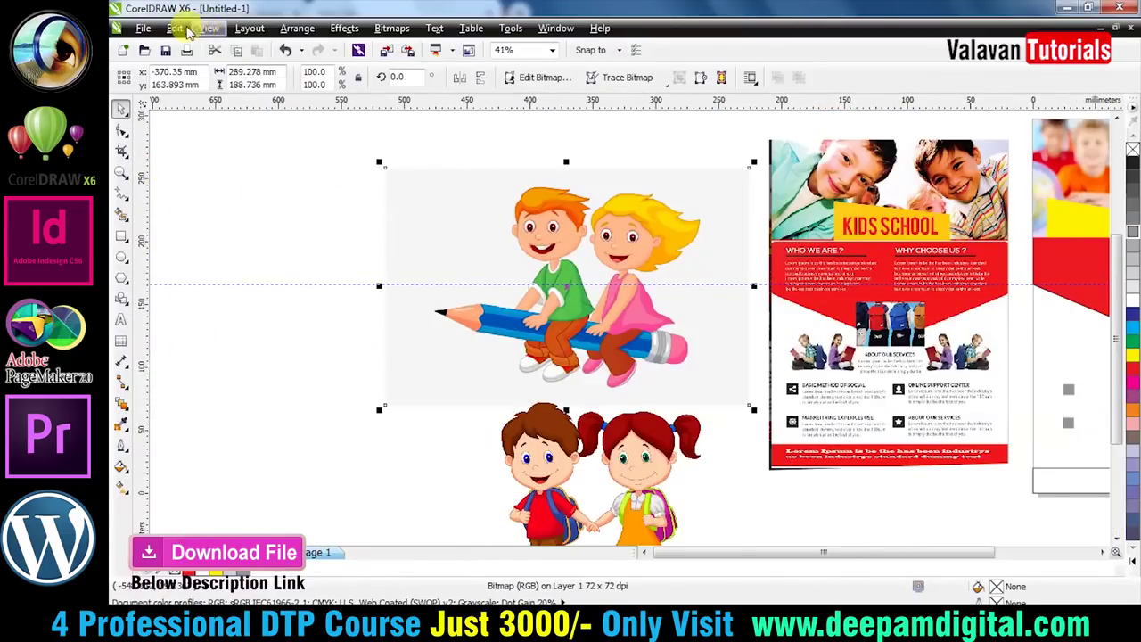
Step: Move the walking-kids cartoon onto the second flyer and shrink it
key("z")
scroll(564, 344, "down", 4)
left_click_drag(564, 344, 854, 497)
key("space")
left_click_drag(471, 365, 801, 302)
scroll(937, 275, "up", 2)
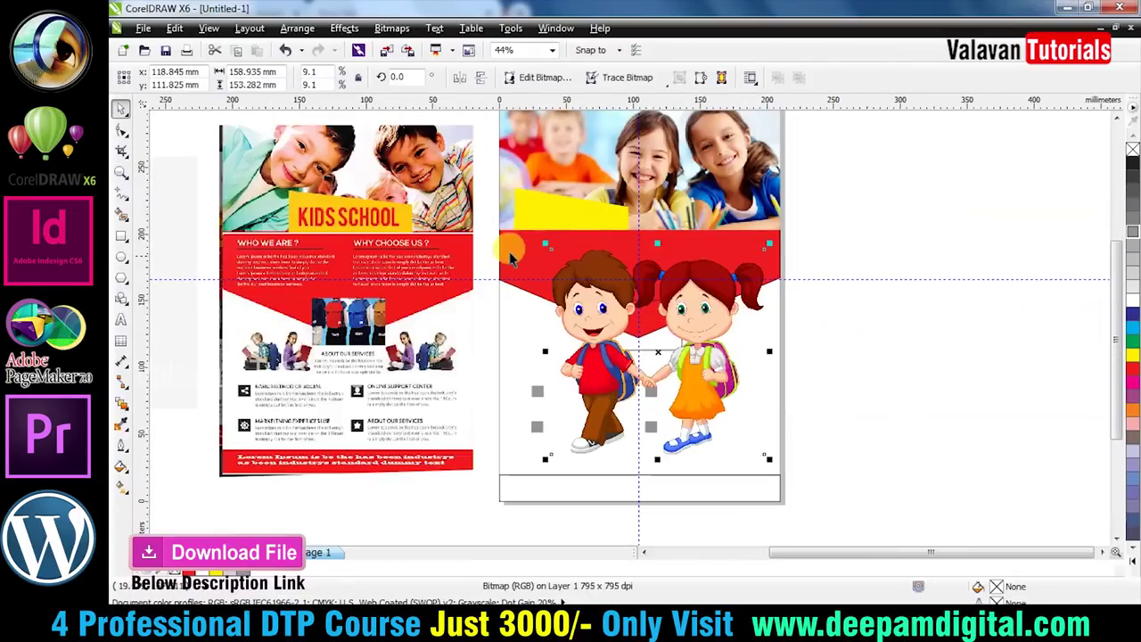
left_click_drag(544, 350, 684, 374)
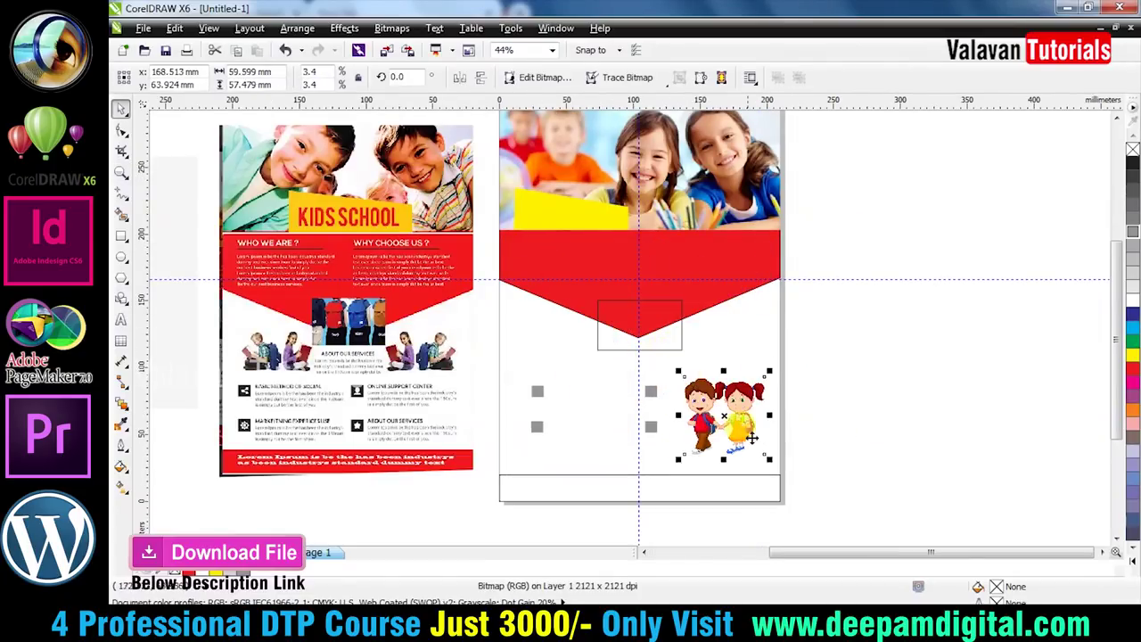
Step: Place the kids cartoon top-right under the red band, about 50 mm wide
key("z")
left_click_drag(546, 297, 794, 470)
key("space")
mouse_move(777, 306)
left_mouse_down()
mouse_move(817, 181)
mouse_move(806, 189)
left_mouse_up()
left_click_drag(765, 248, 768, 252)
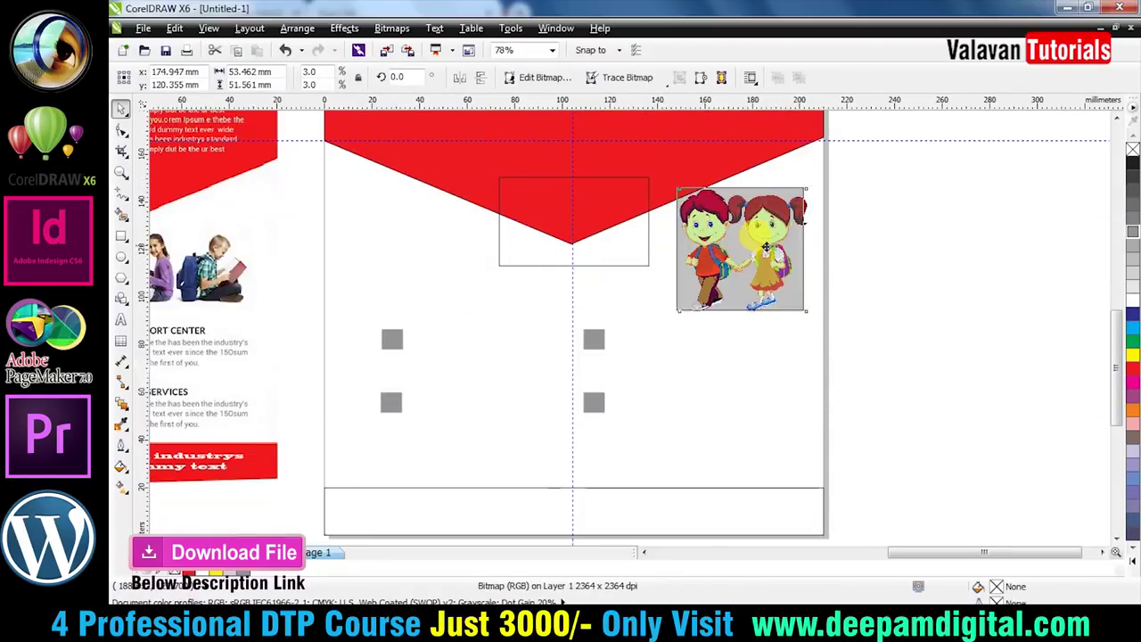
scroll(784, 285, "down", 2)
key("z")
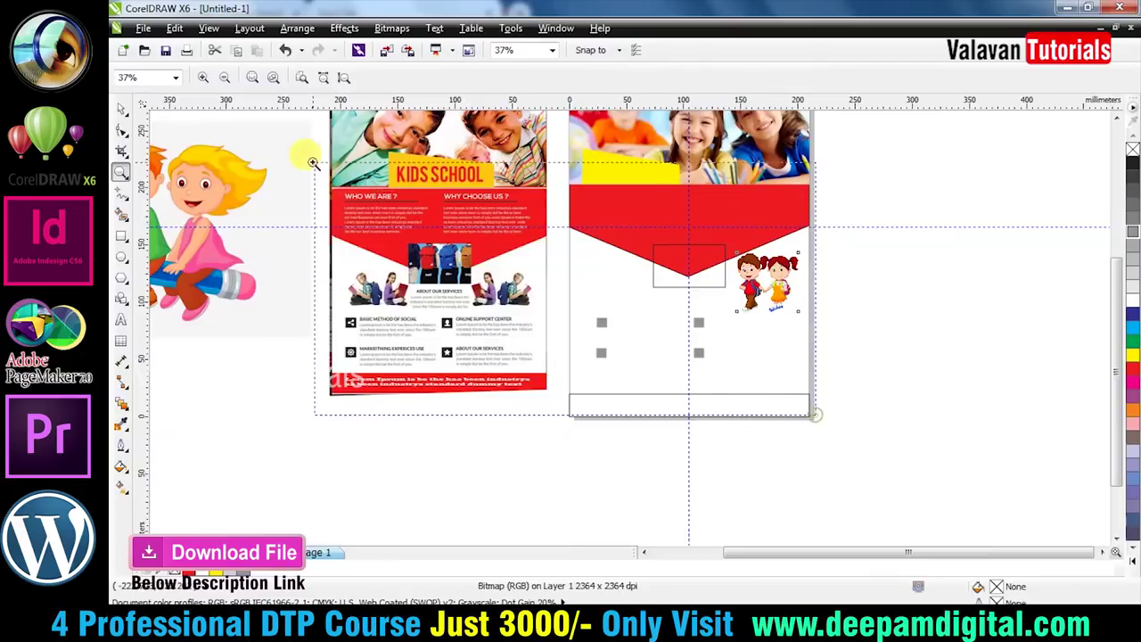
left_click(485, 223)
key("space")
left_click_drag(1039, 375, 1026, 361)
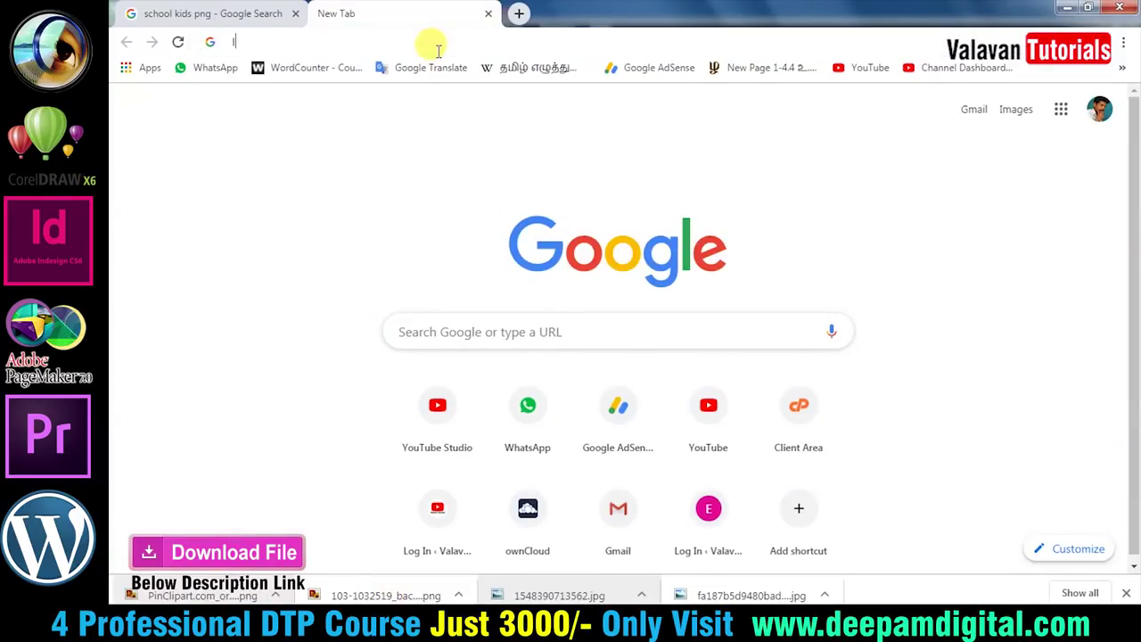
Step: Search 'lorem ipsum' and open the lipsum.com Lorem Ipsum page
type("lore")
key("Down")
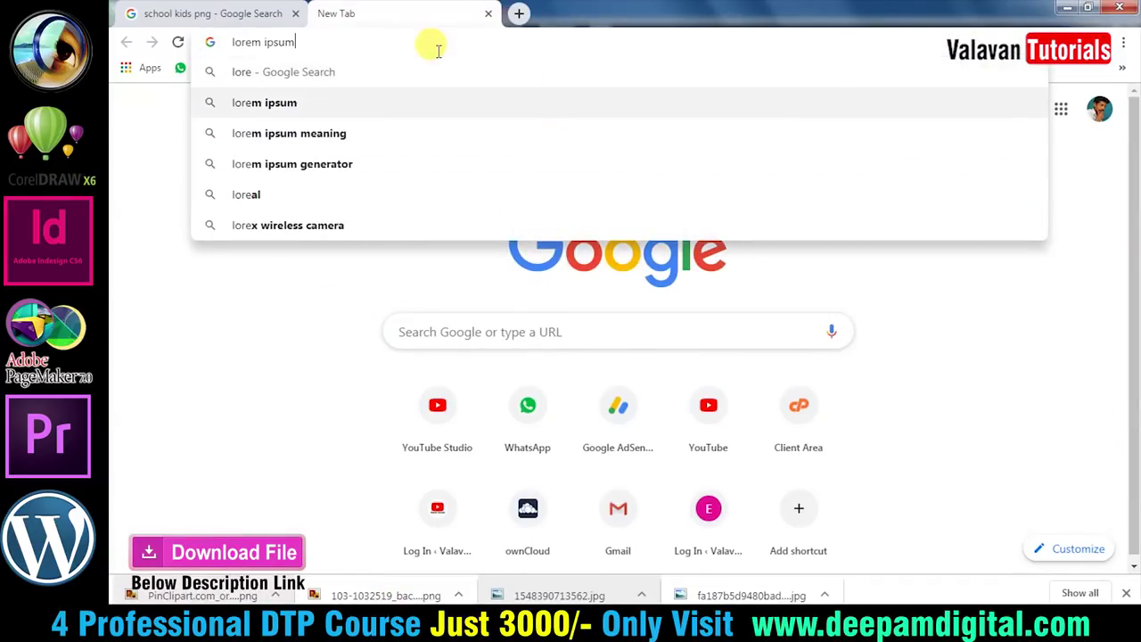
key("Return")
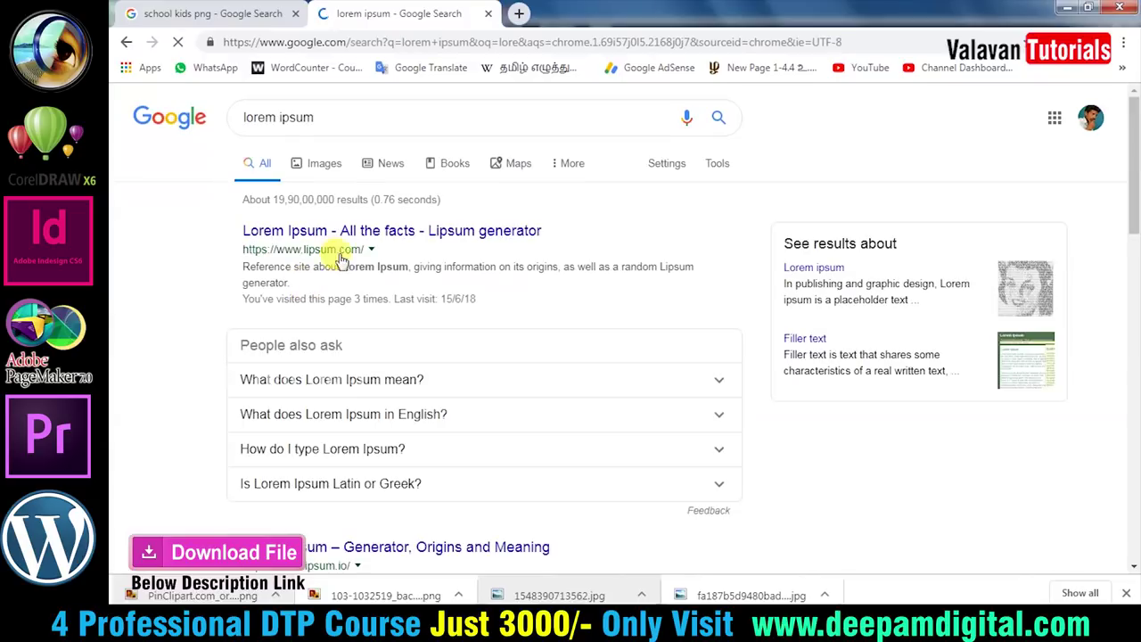
left_click(392, 230)
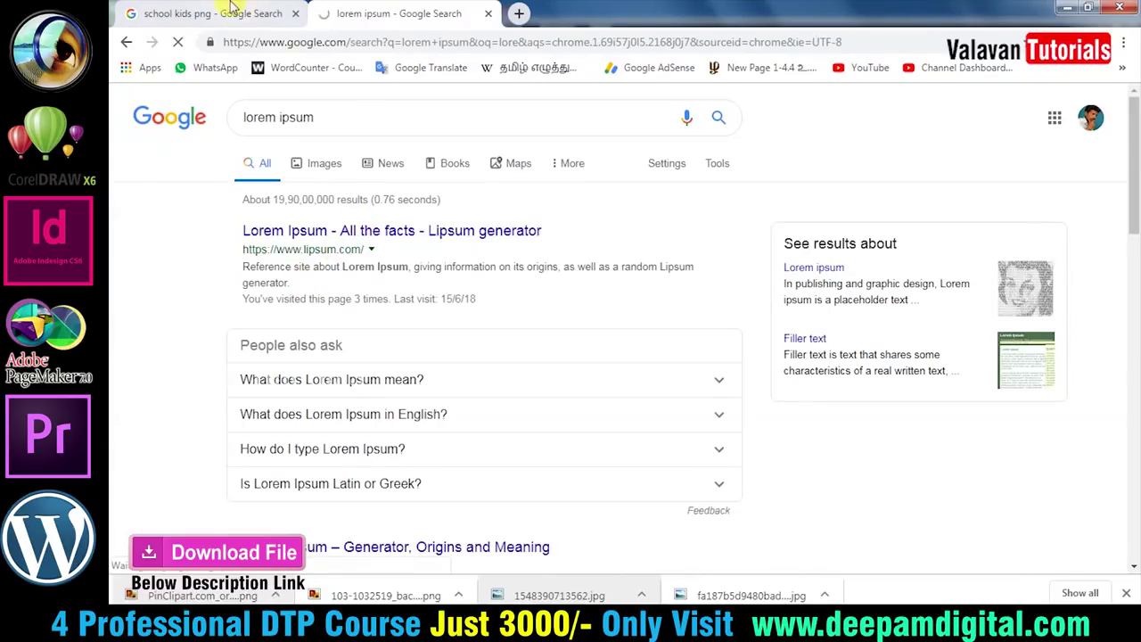
left_click(230, 9)
left_click(392, 12)
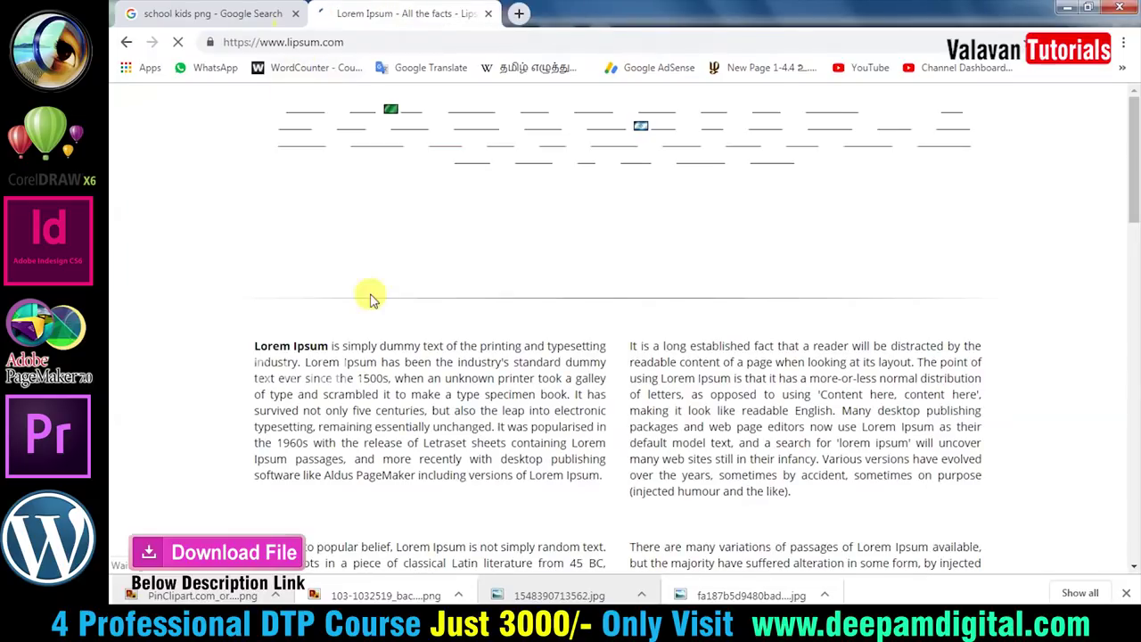
Step: Select the heading 'Where can I get some?' on the lipsum page
left_click_drag(254, 352, 769, 365)
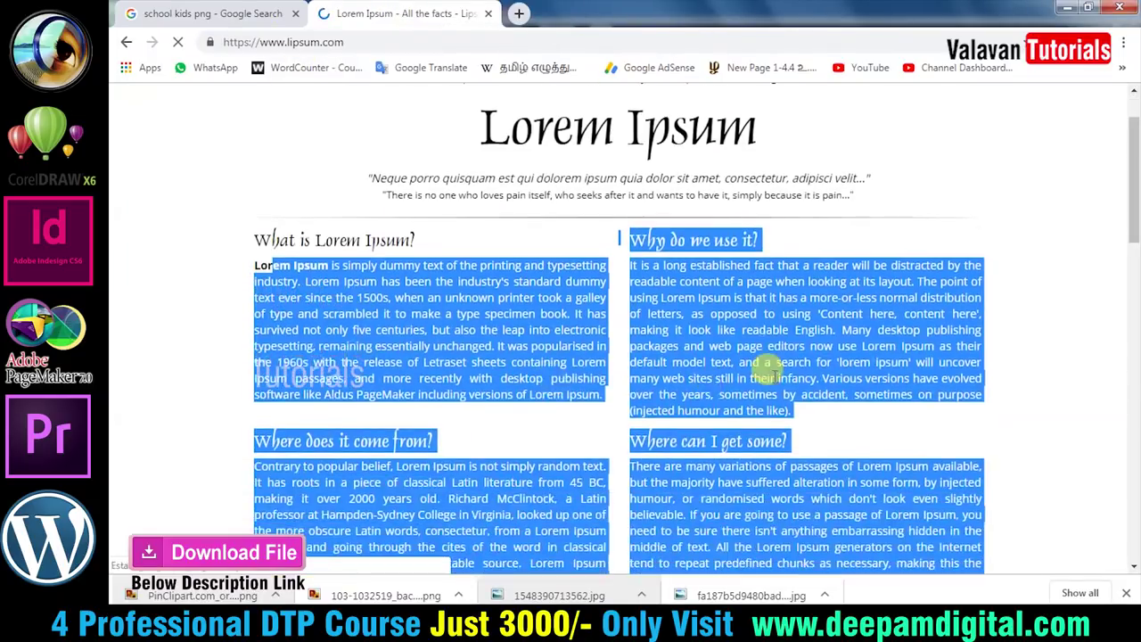
left_click(772, 372)
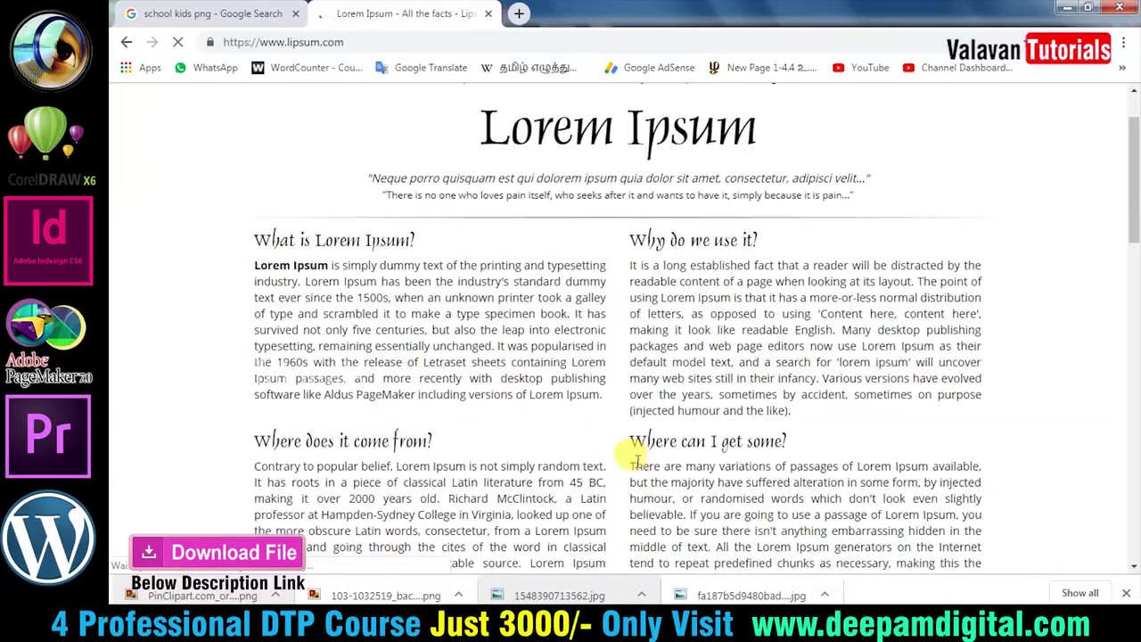
left_click_drag(631, 442, 789, 443)
key("ctrl+c")
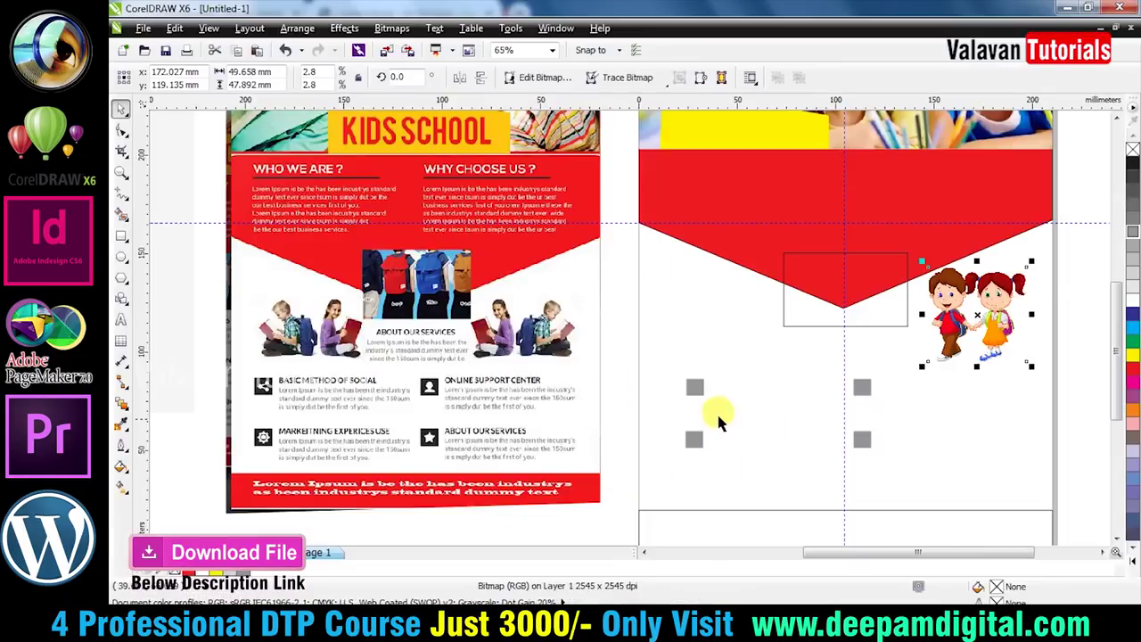
Step: Paste the heading 'Where can I get some?' as text on the second flyer
key("z")
left_click(1085, 490)
key("space")
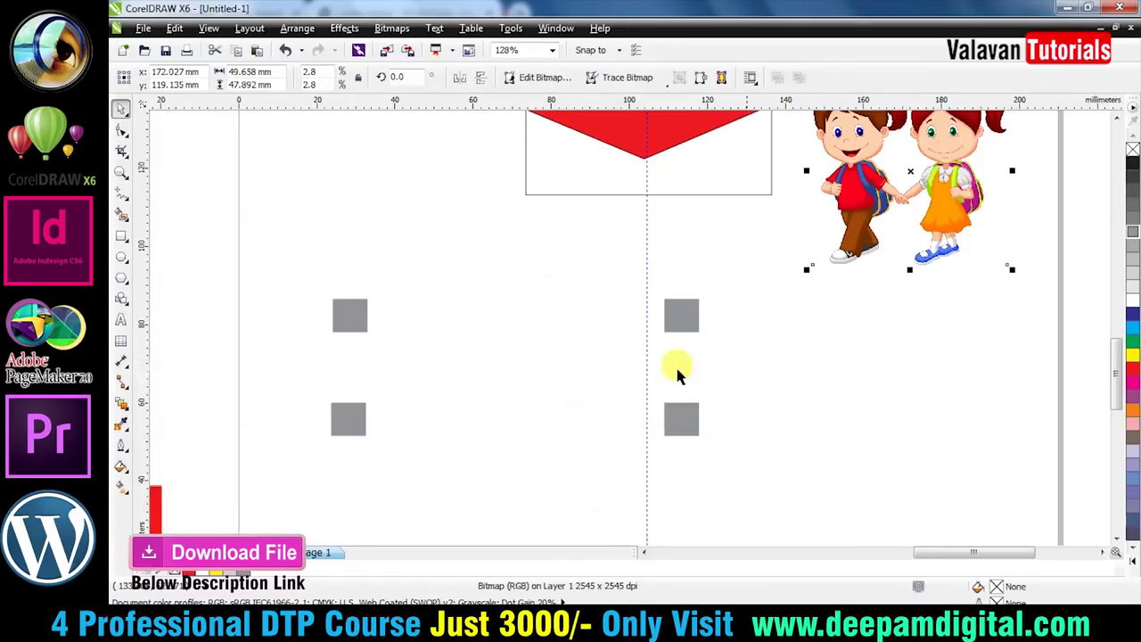
left_click(124, 320)
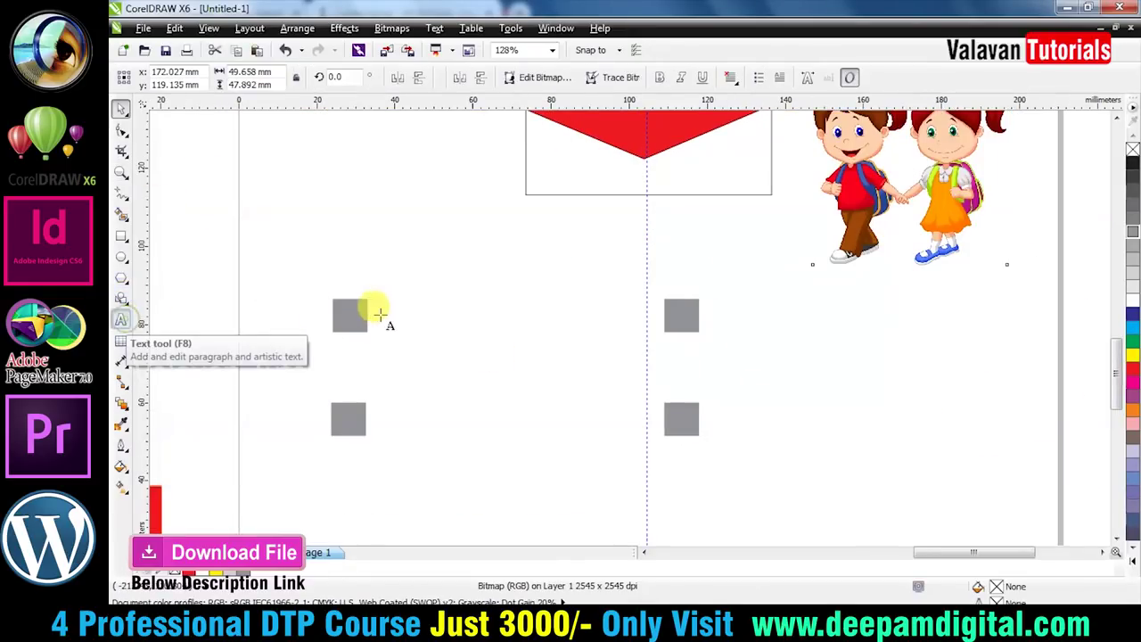
left_click(387, 280)
key("ctrl+v")
key("ctrl+space")
Step: Place the heading beside the upper grey squares and set it to 16 pt
scroll(412, 327, "down", 4)
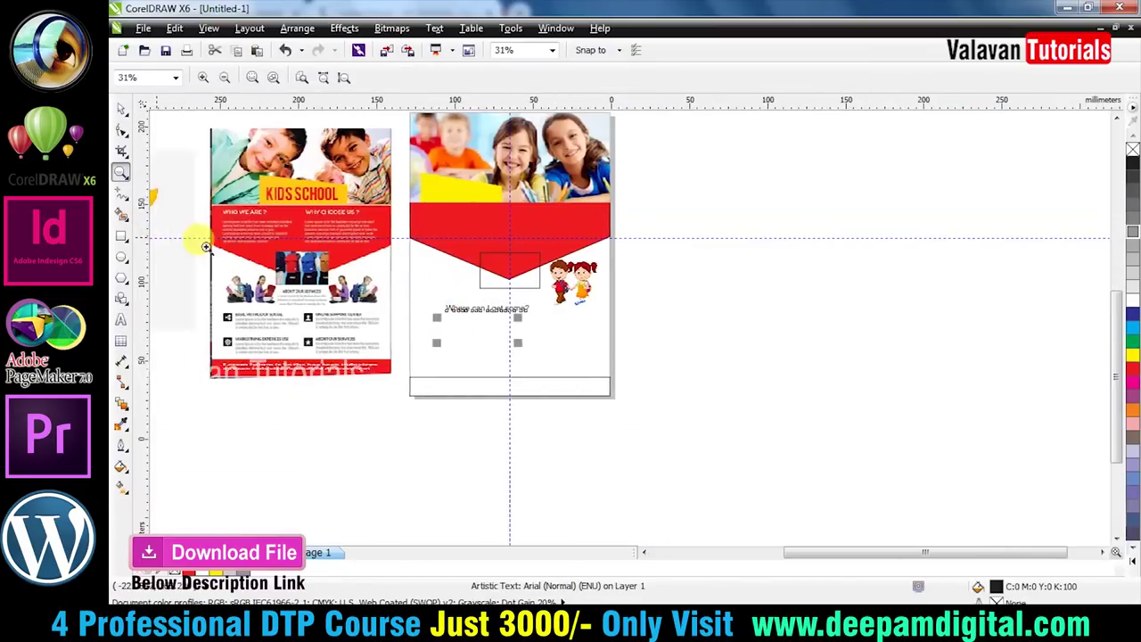
left_click(199, 237)
left_click(848, 373)
key("space")
left_click(749, 272)
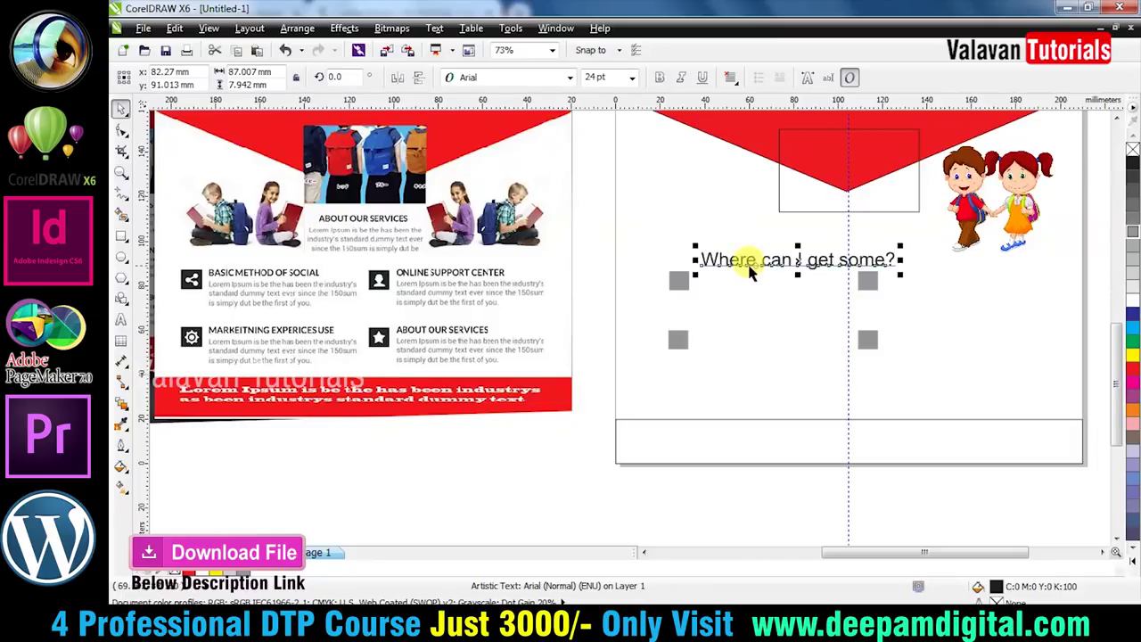
left_click_drag(749, 266, 739, 280)
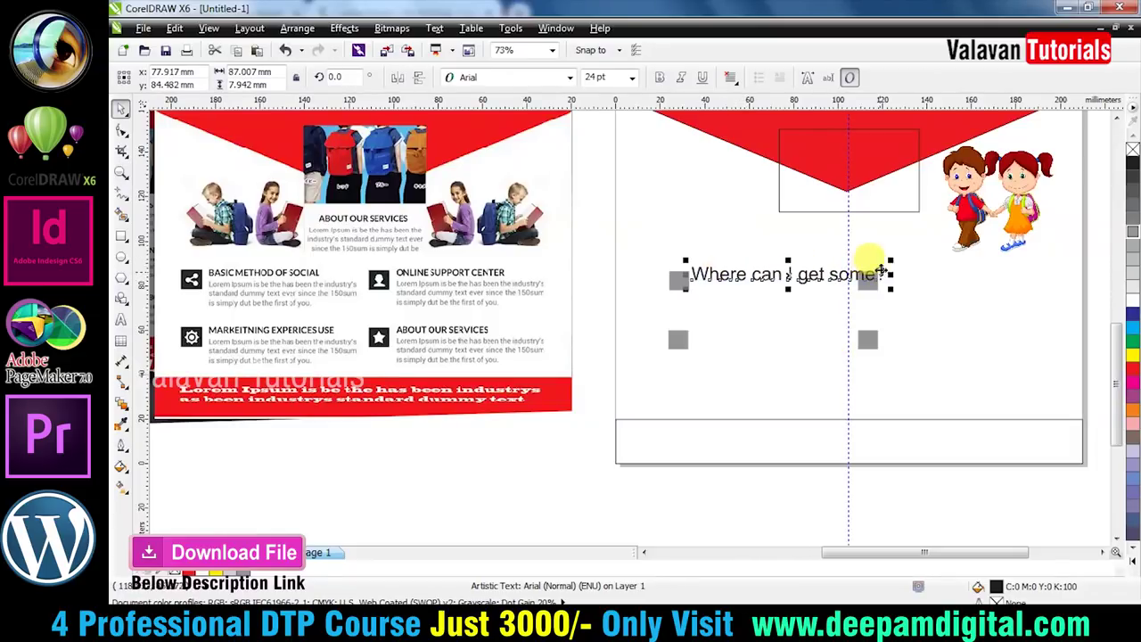
left_click_drag(878, 261, 845, 276)
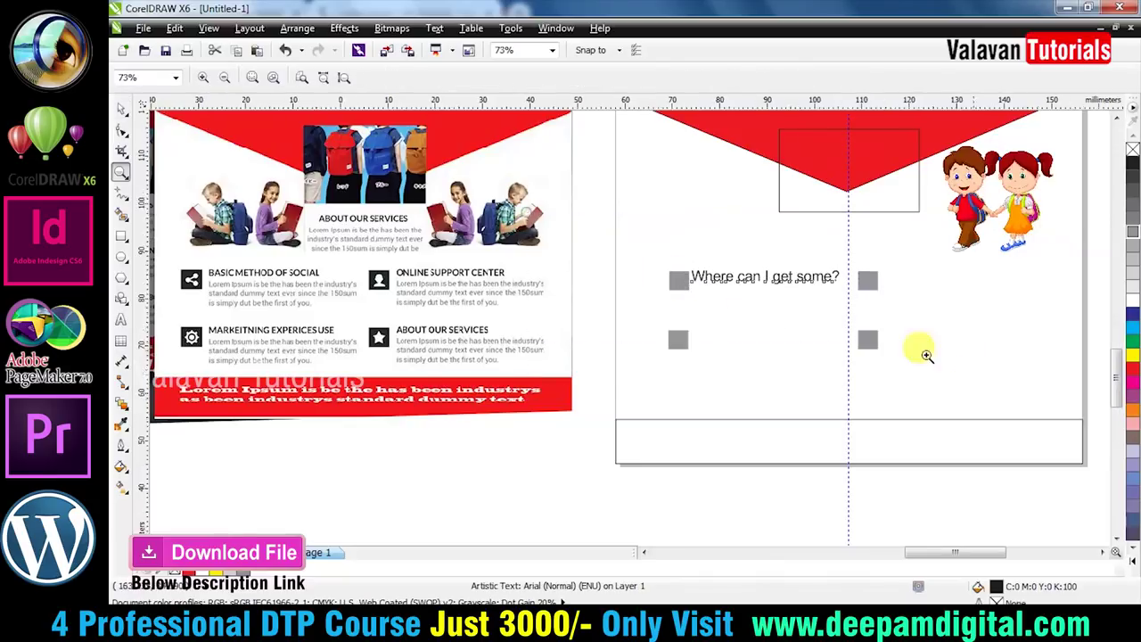
scroll(856, 330, "up", 2)
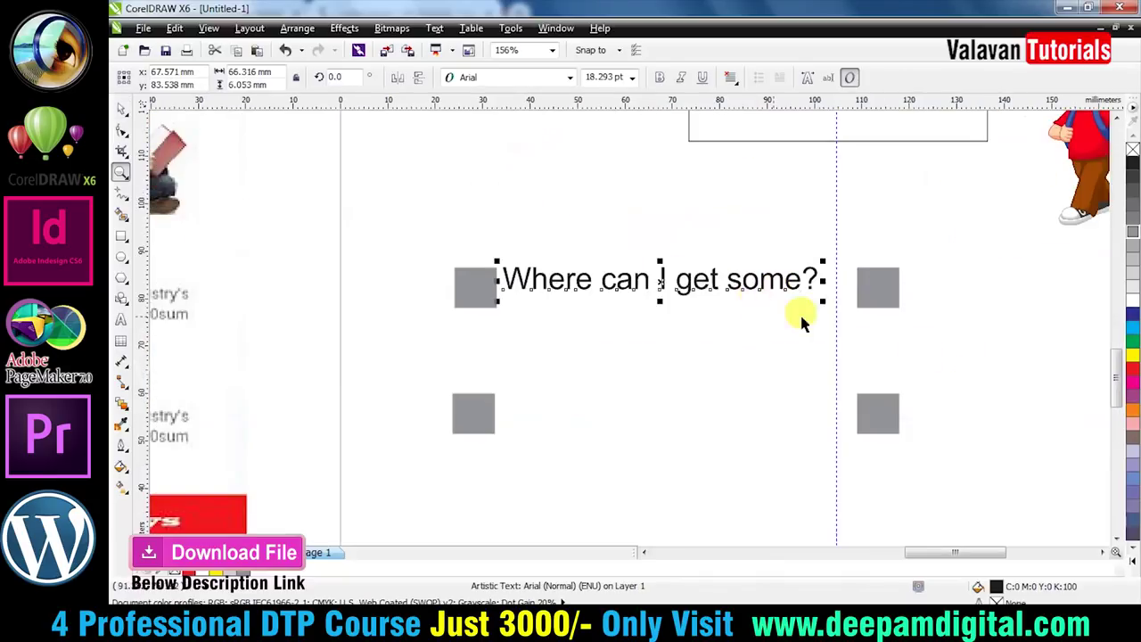
left_click(632, 79)
left_click(605, 211)
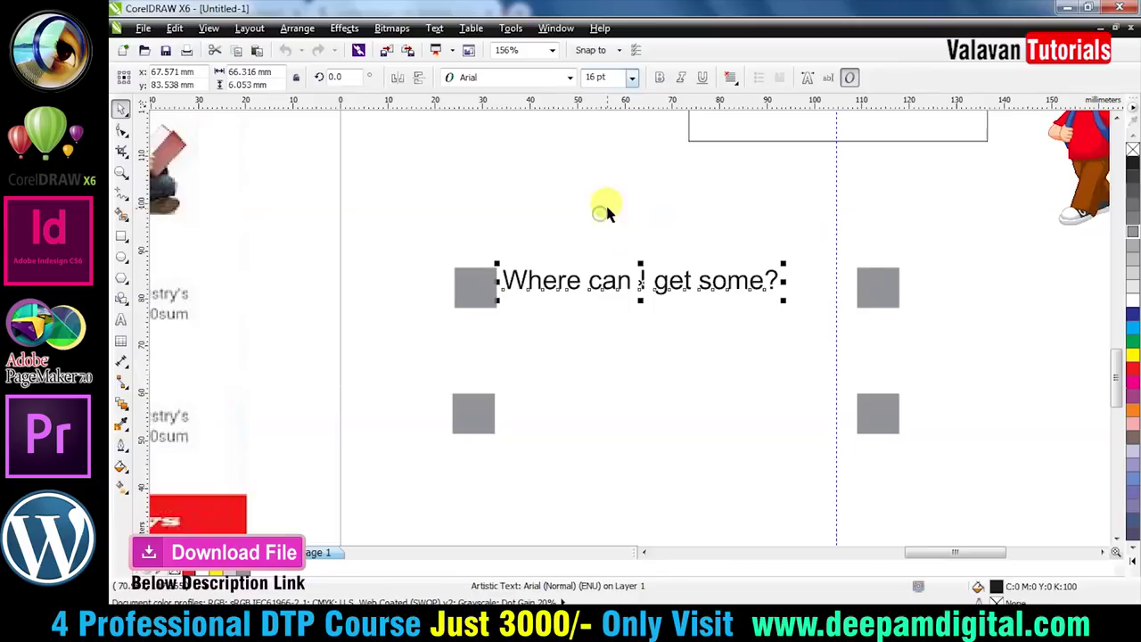
left_click_drag(640, 284, 640, 271)
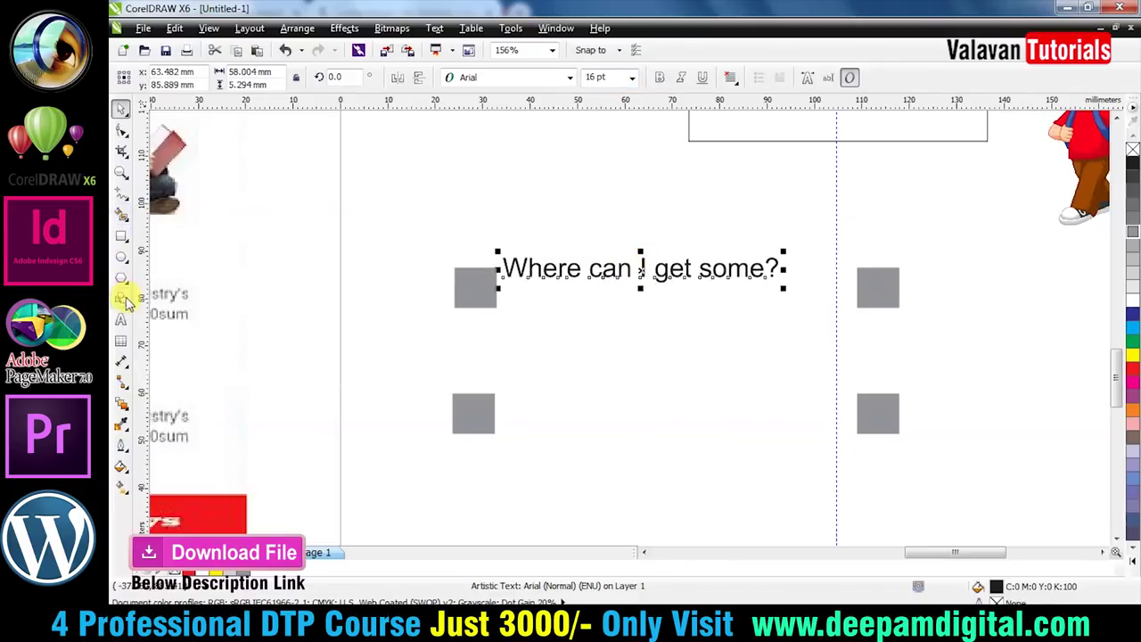
Step: Draw a paragraph text frame below the heading and copy the first Lorem Ipsum passage
left_click(130, 324)
mouse_move(505, 291)
left_mouse_down()
mouse_move(790, 356)
mouse_move(778, 357)
left_mouse_up()
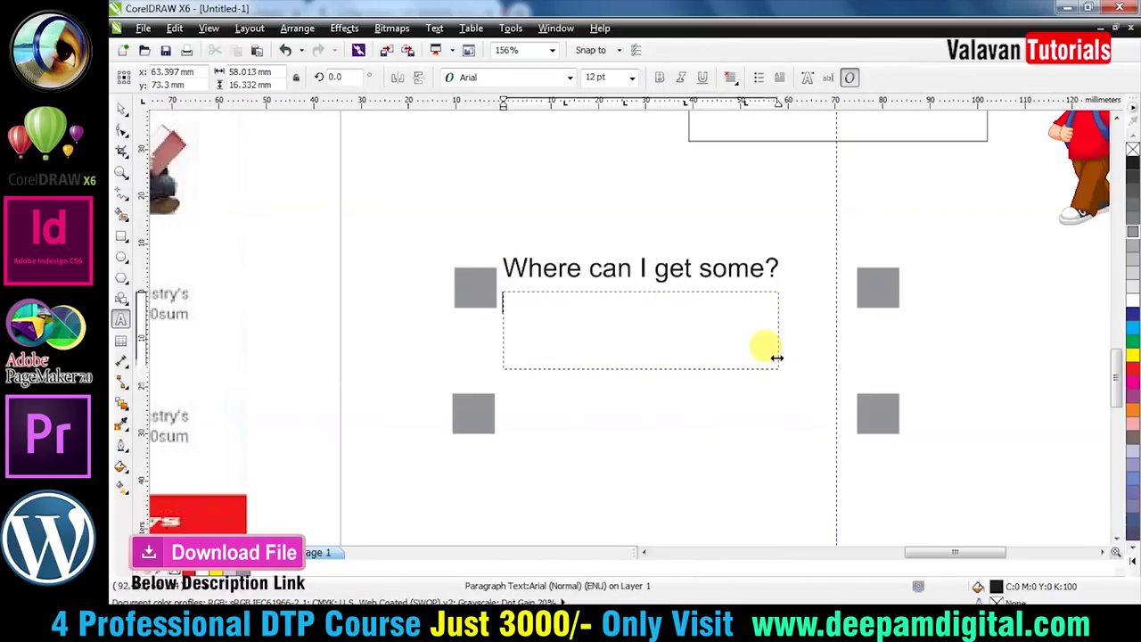
key("alt+Tab")
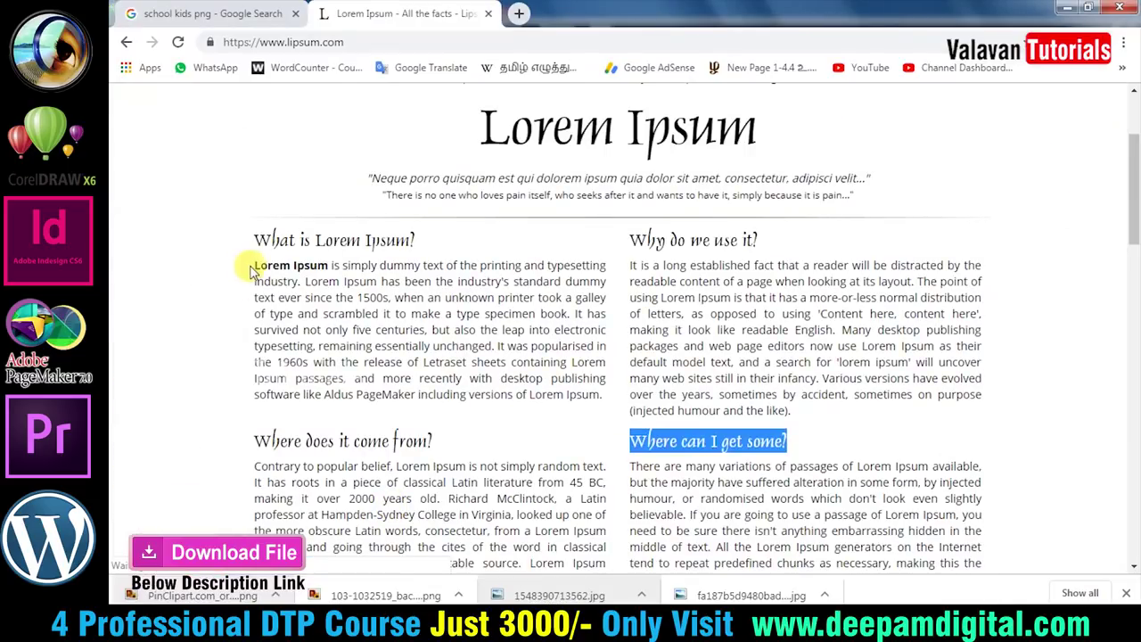
left_click_drag(256, 265, 395, 303)
key("ctrl+c")
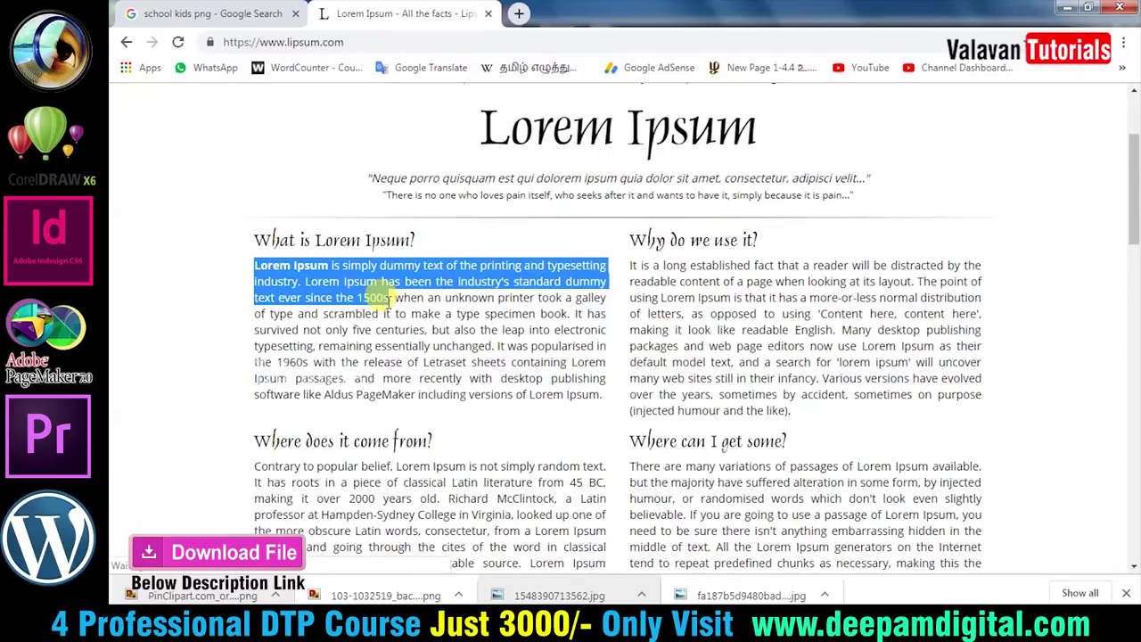
key("alt+Tab")
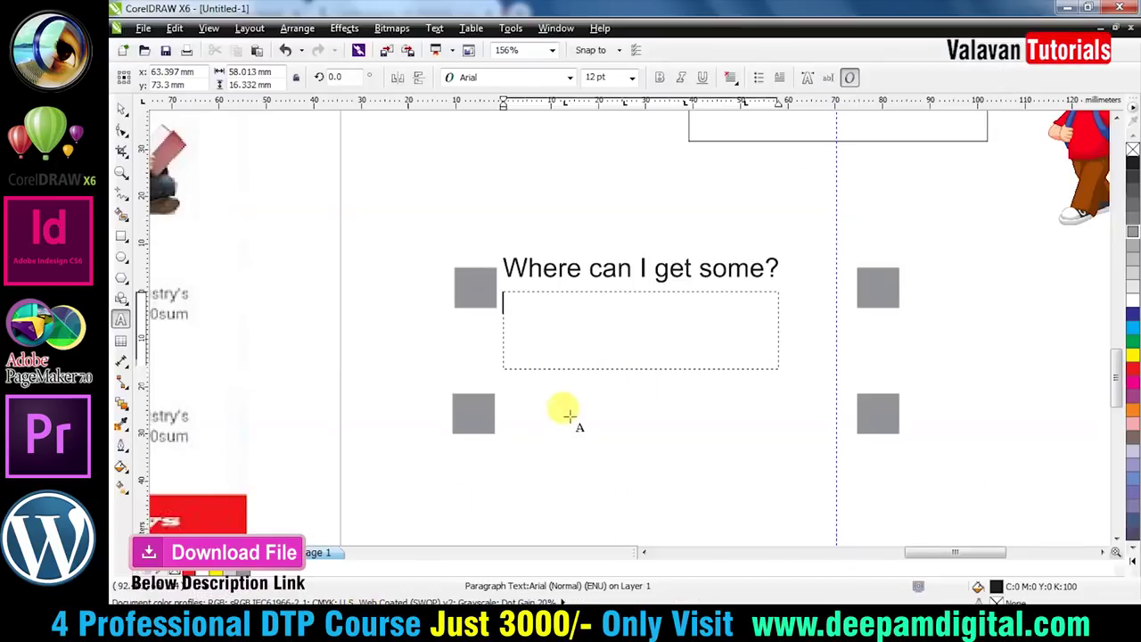
Step: Paste the Lorem Ipsum passage into the frame, set it to 8 pt and Full Justify
key("ctrl+v")
key("Escape")
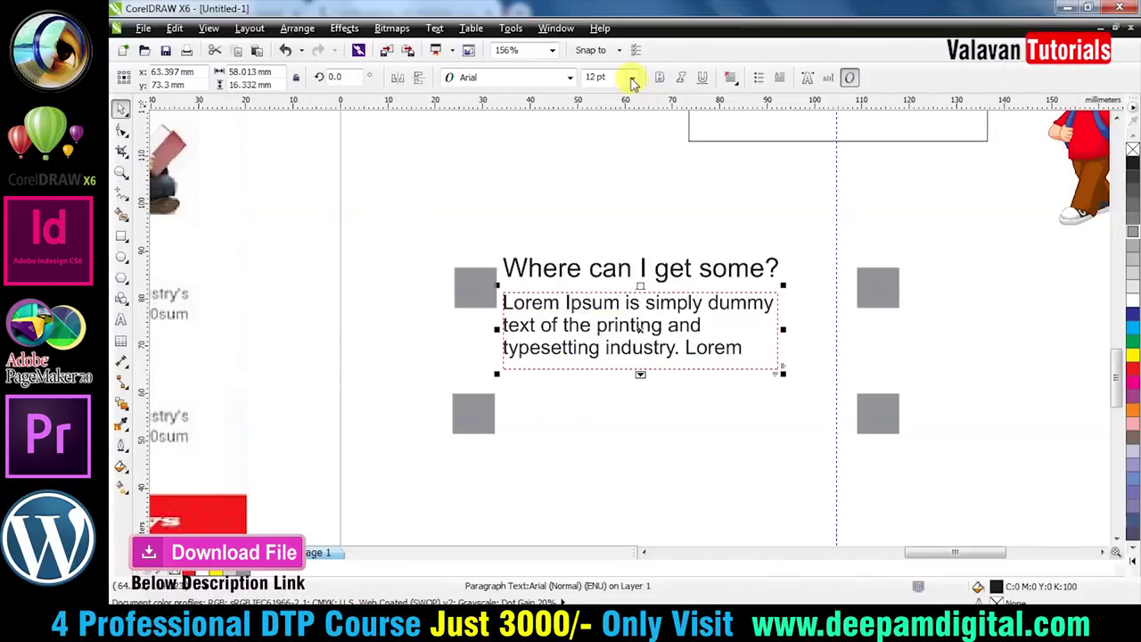
left_click(632, 77)
left_click(614, 127)
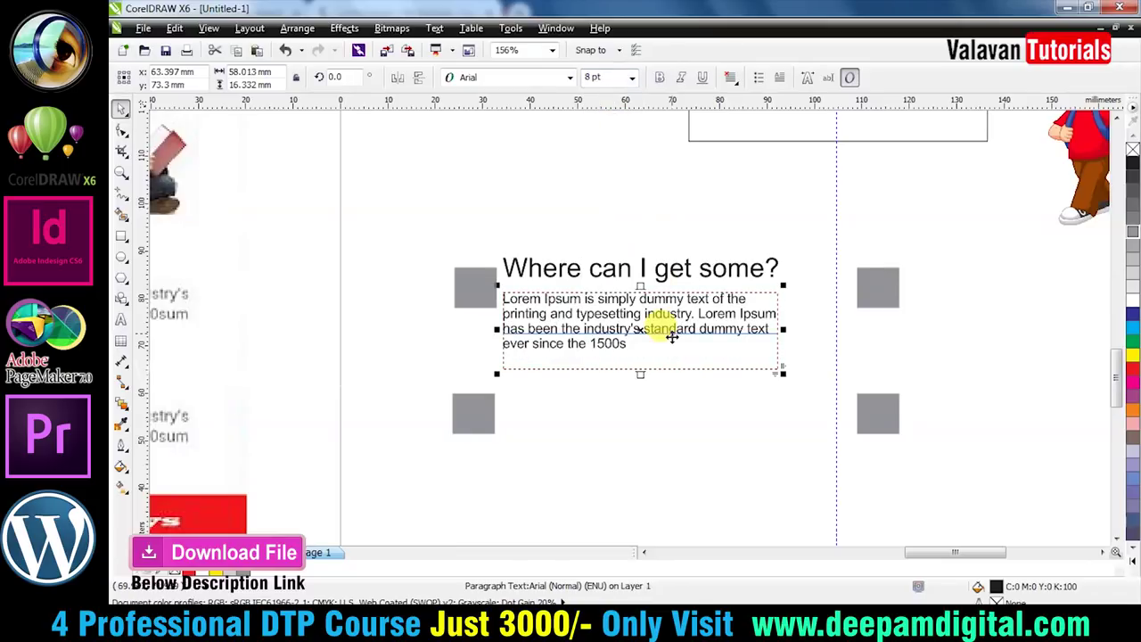
left_click(737, 80)
left_click(767, 170)
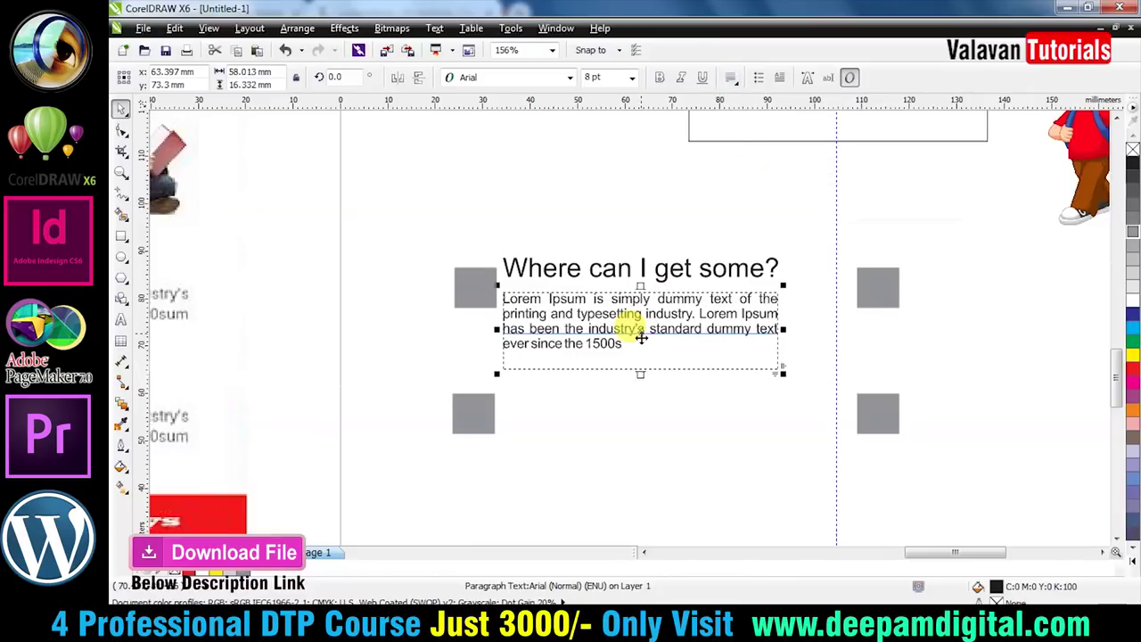
double_click(611, 337)
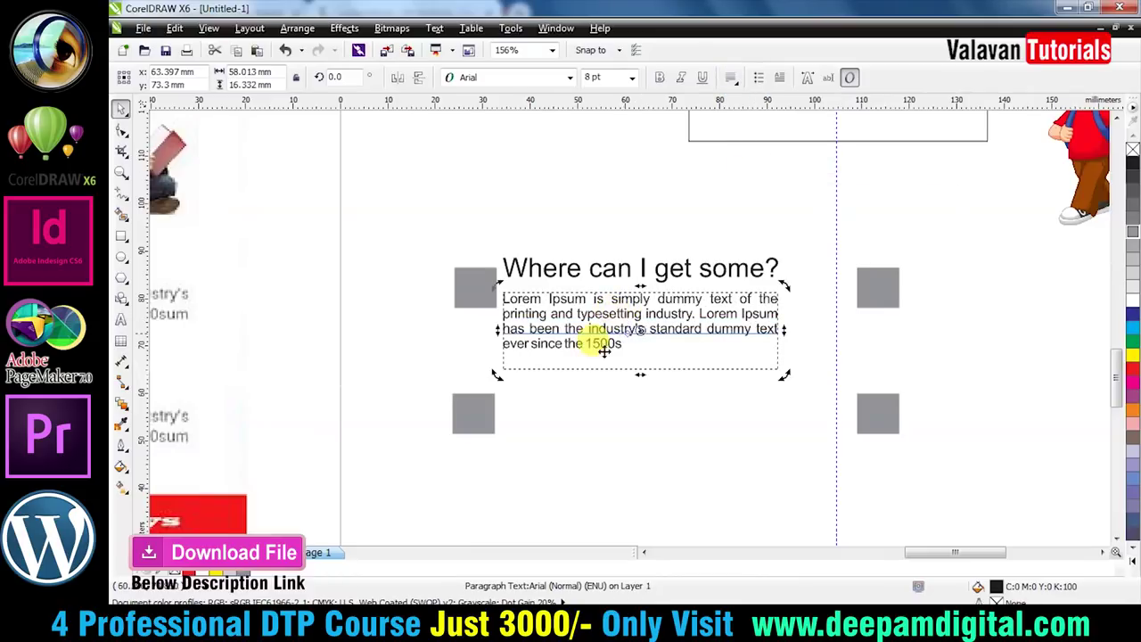
key("Escape")
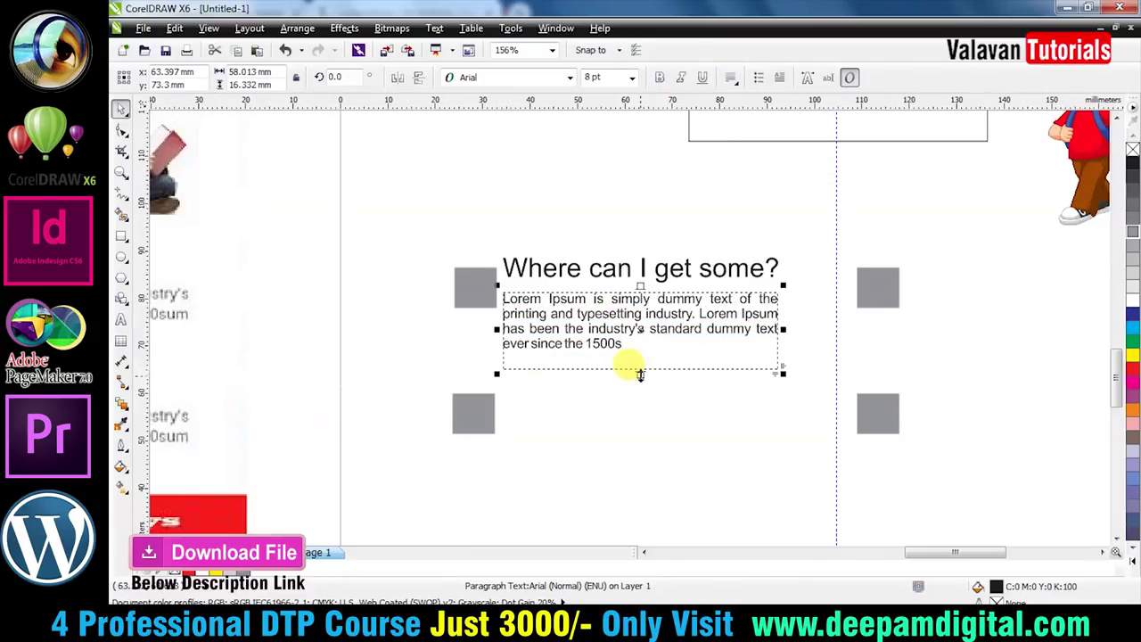
scroll(640, 374, "down", 2)
Step: Copy the heading and paragraph block beside the right grey square
left_click(821, 378)
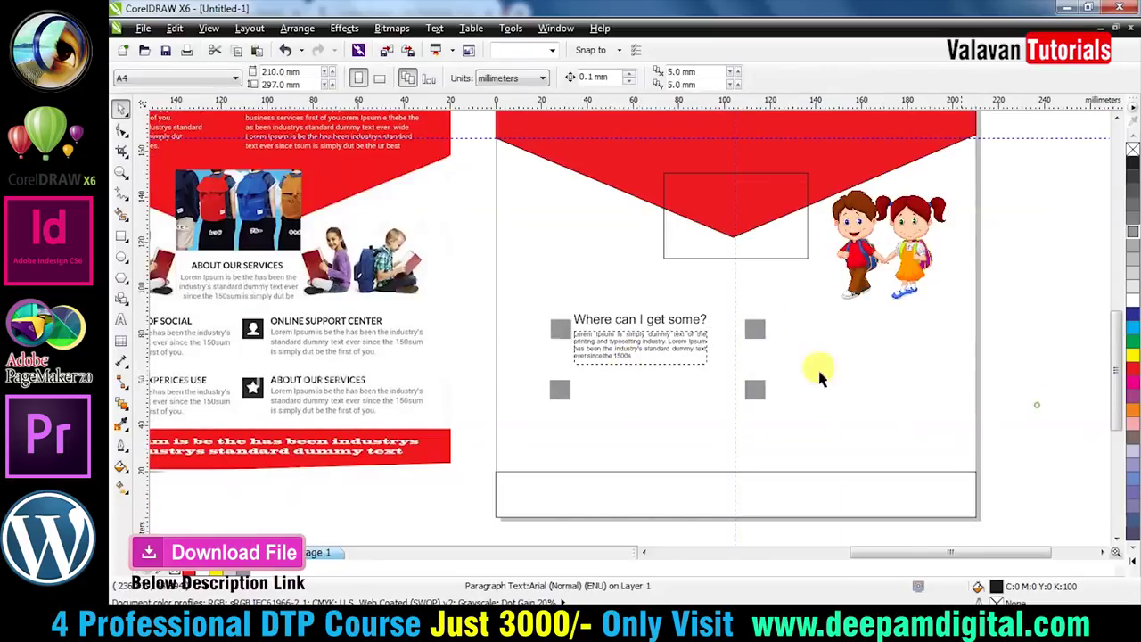
scroll(1022, 506, "up", 2)
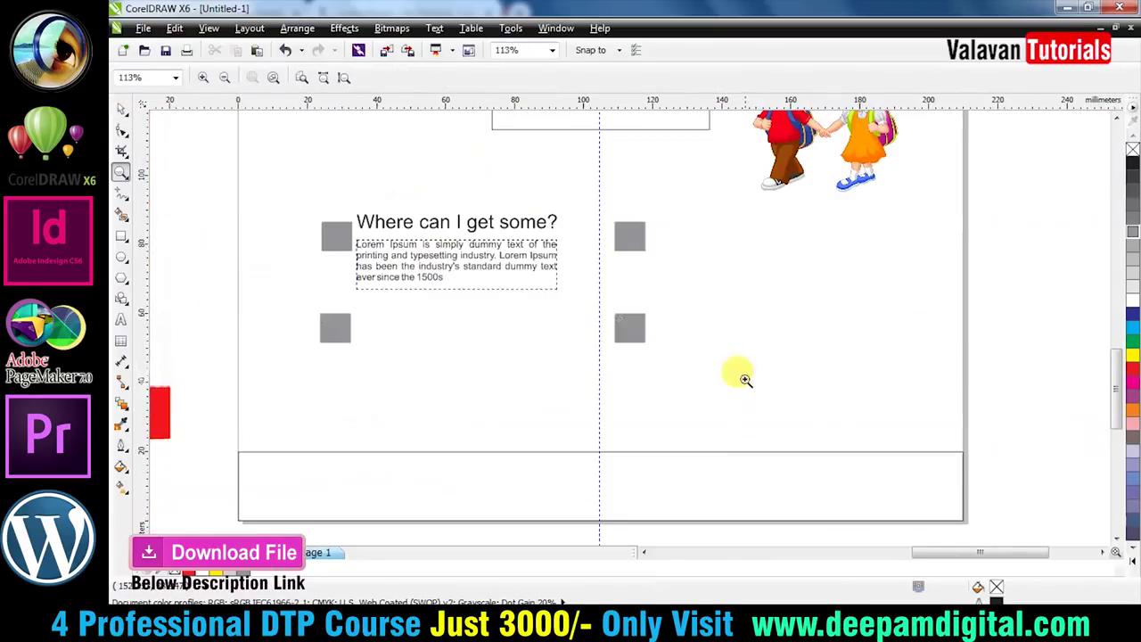
left_click(506, 258)
left_click(466, 222, "shift")
left_click(214, 203)
left_click(423, 223)
left_click(442, 256)
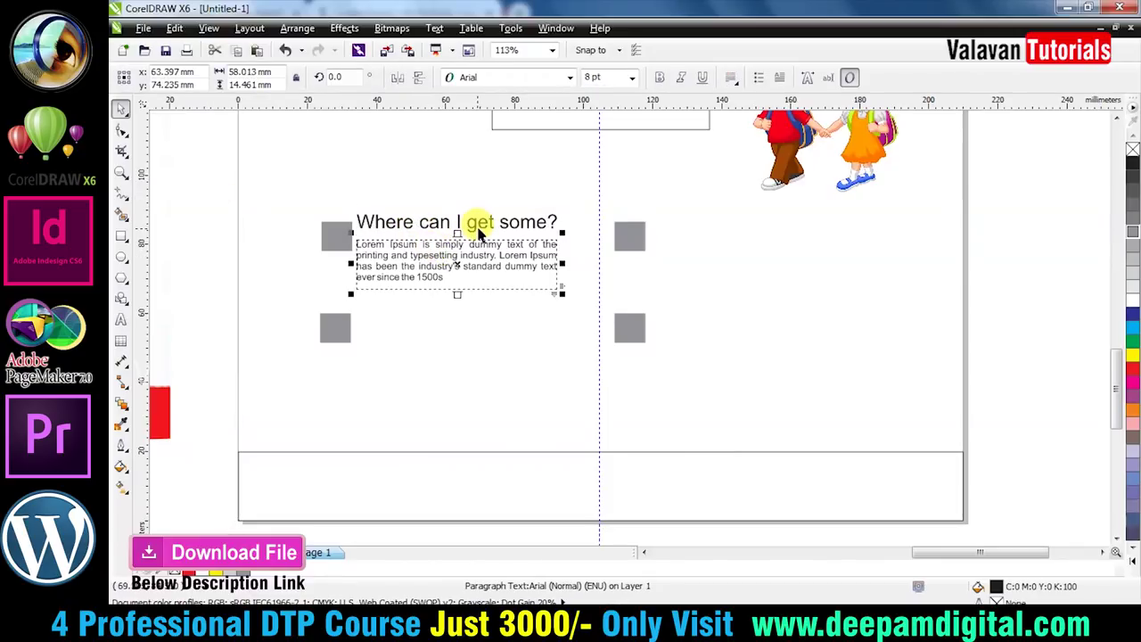
left_click(480, 227, "shift")
left_click_drag(455, 248, 760, 255)
left_click(531, 239)
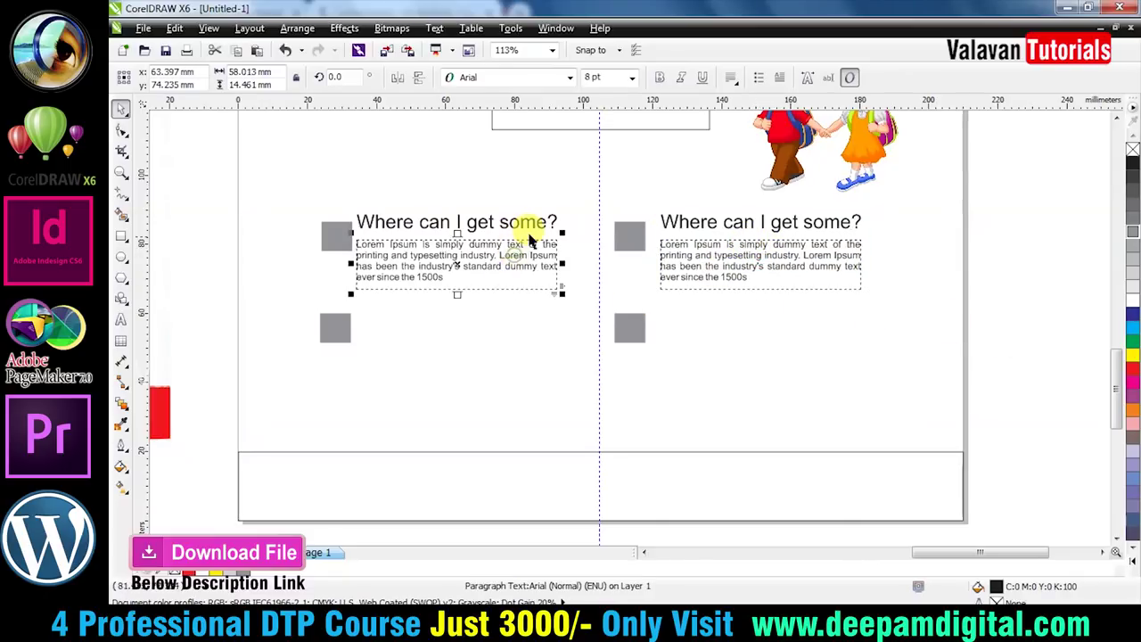
Step: Select all text blocks and grey squares and move them lower on the page
left_click_drag(1019, 420, 628, 302)
left_click_drag(1075, 412, 266, 161)
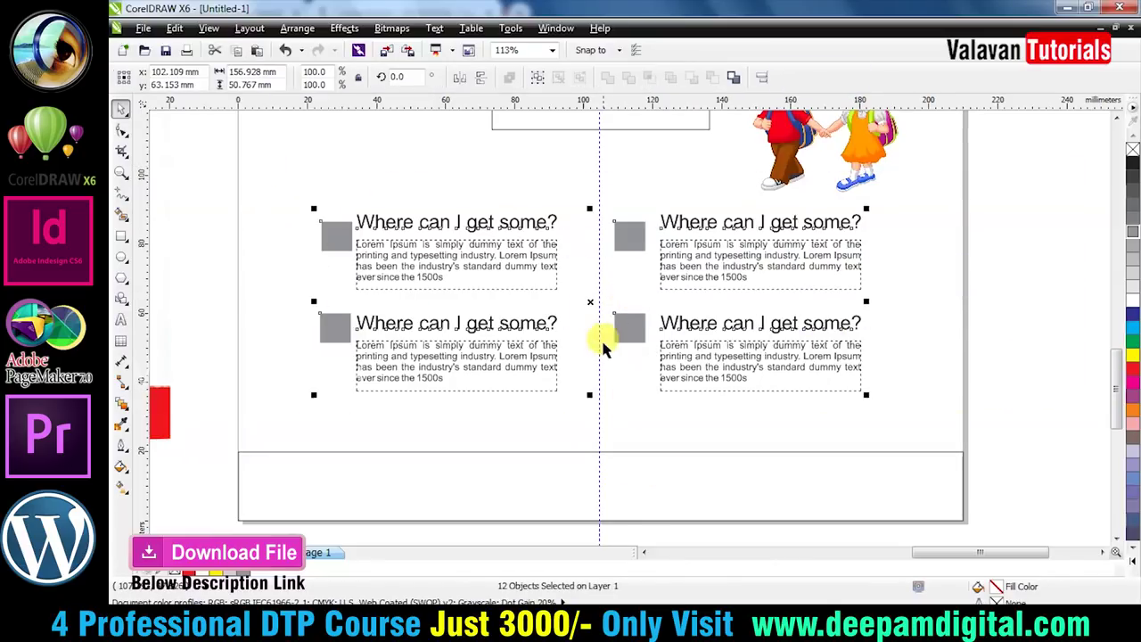
left_click_drag(592, 303, 595, 345)
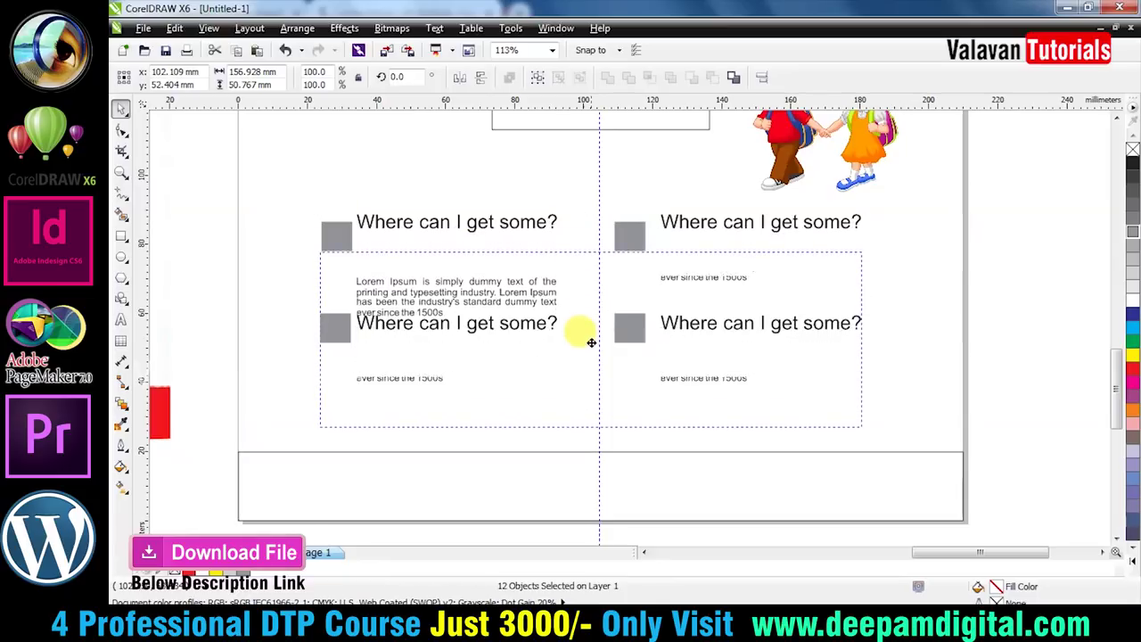
left_click(949, 378)
Step: Fill the bottom rectangle red and select the Translations line of text
scroll(870, 370, "down", 2)
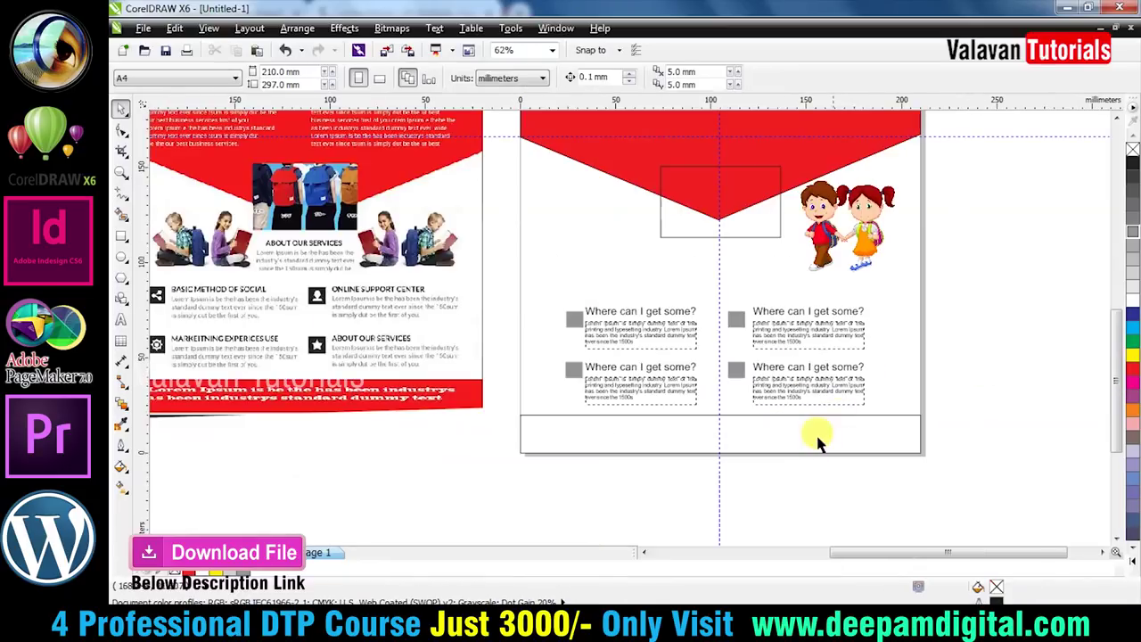
left_click(828, 429)
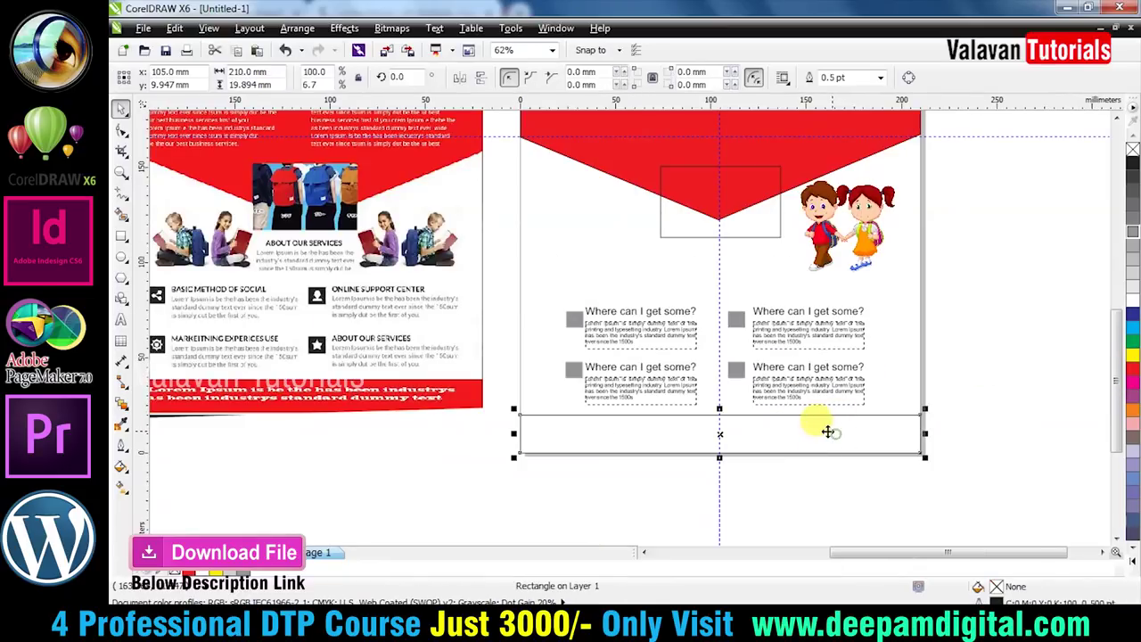
left_click(1132, 367)
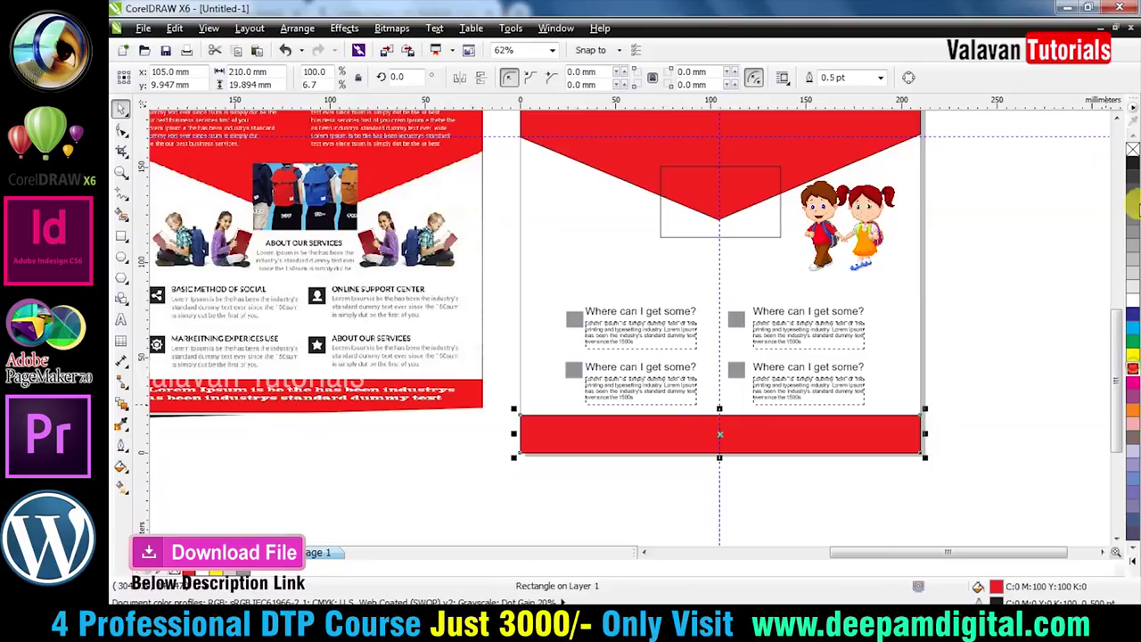
left_click(1069, 204)
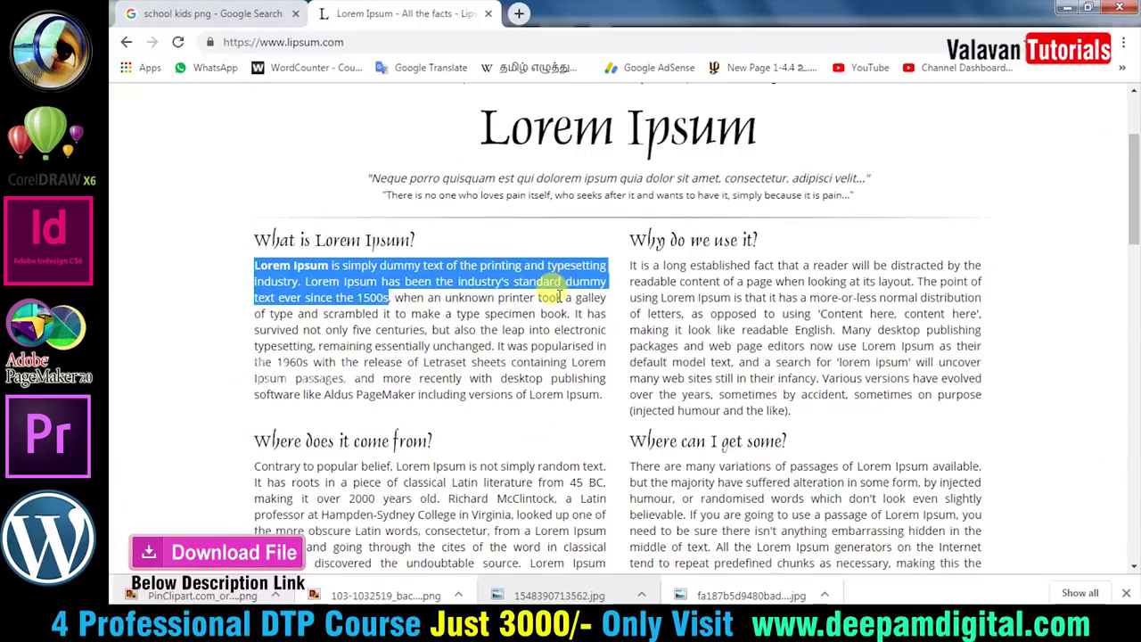
scroll(560, 296, "down", 2)
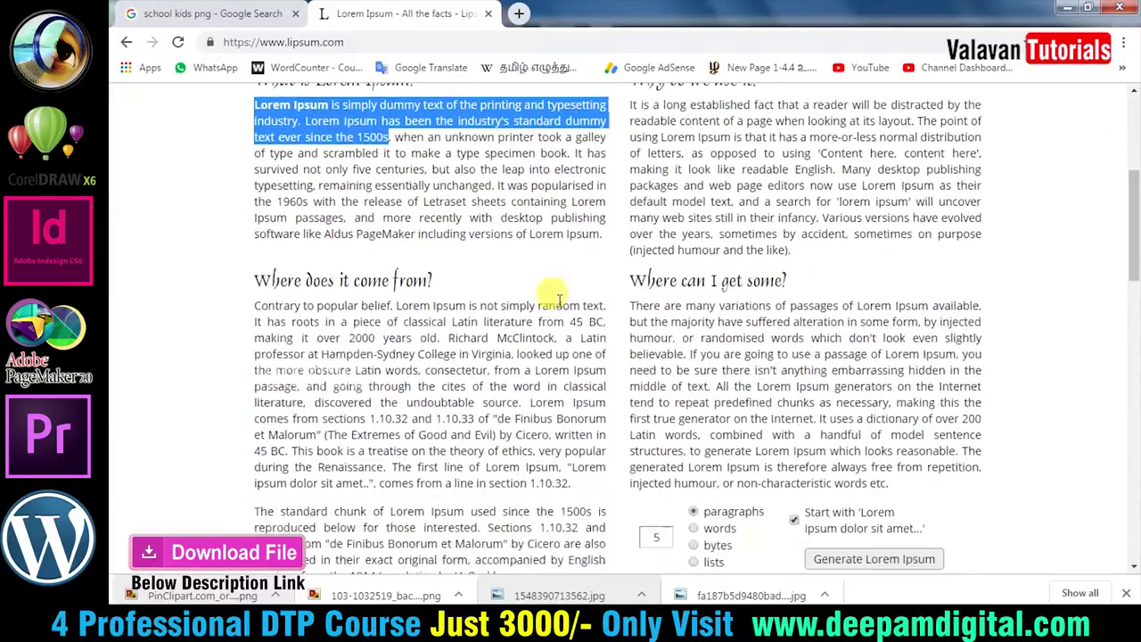
scroll(555, 438, "down", 2)
scroll(523, 377, "down", 2)
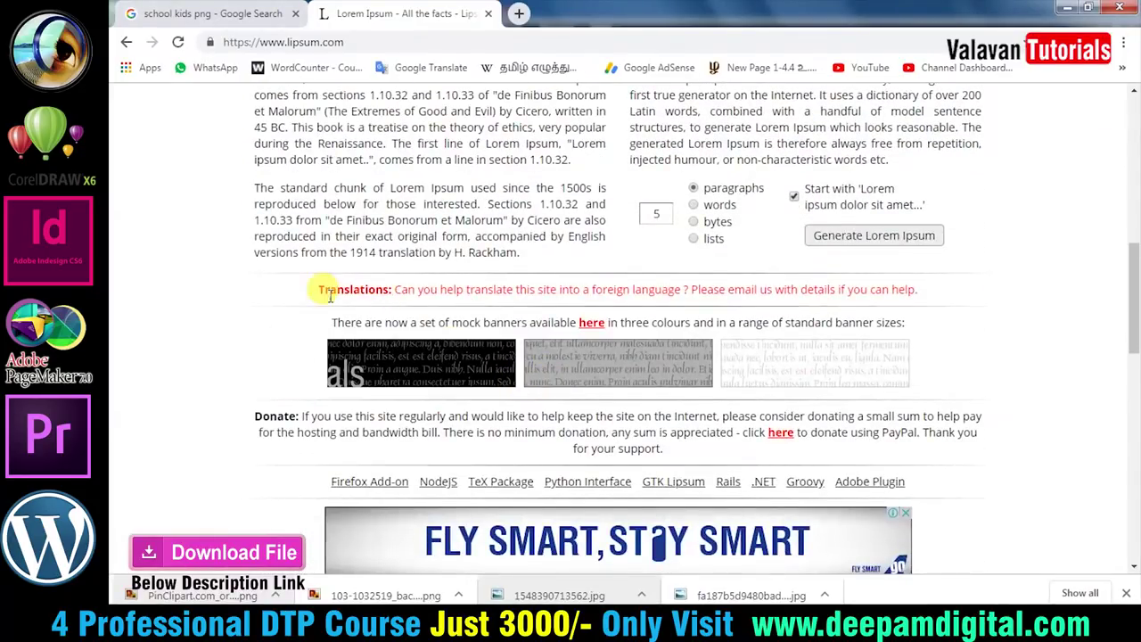
left_click_drag(319, 295, 908, 288)
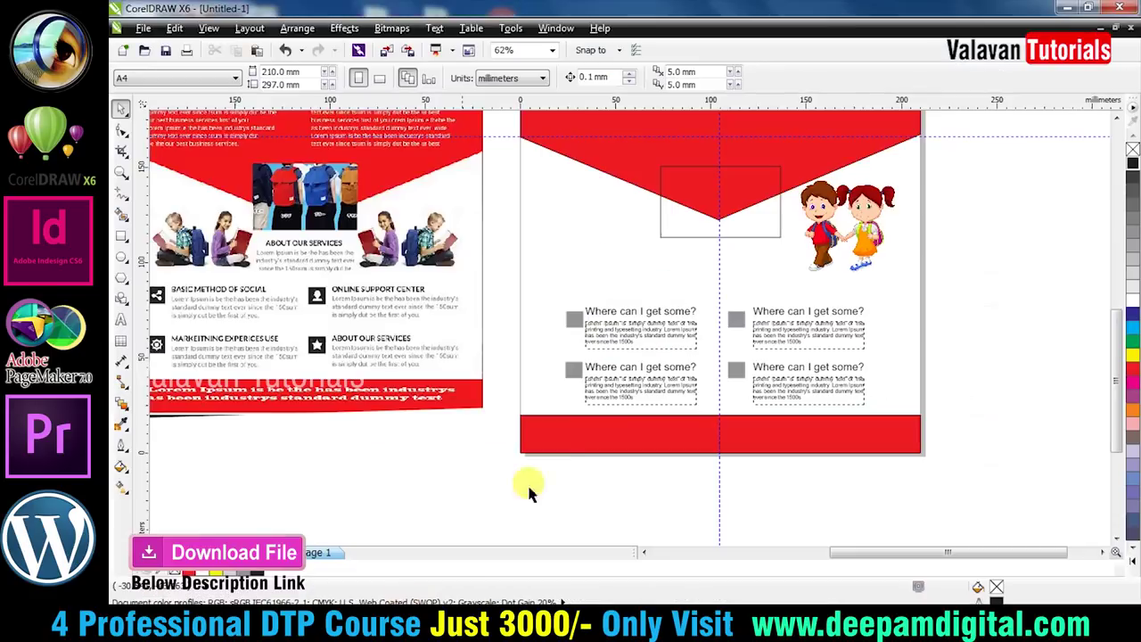
Step: Paste the Translations line onto the red band as two centre-aligned lines, split before 'foreign'
left_click_drag(978, 484, 462, 340)
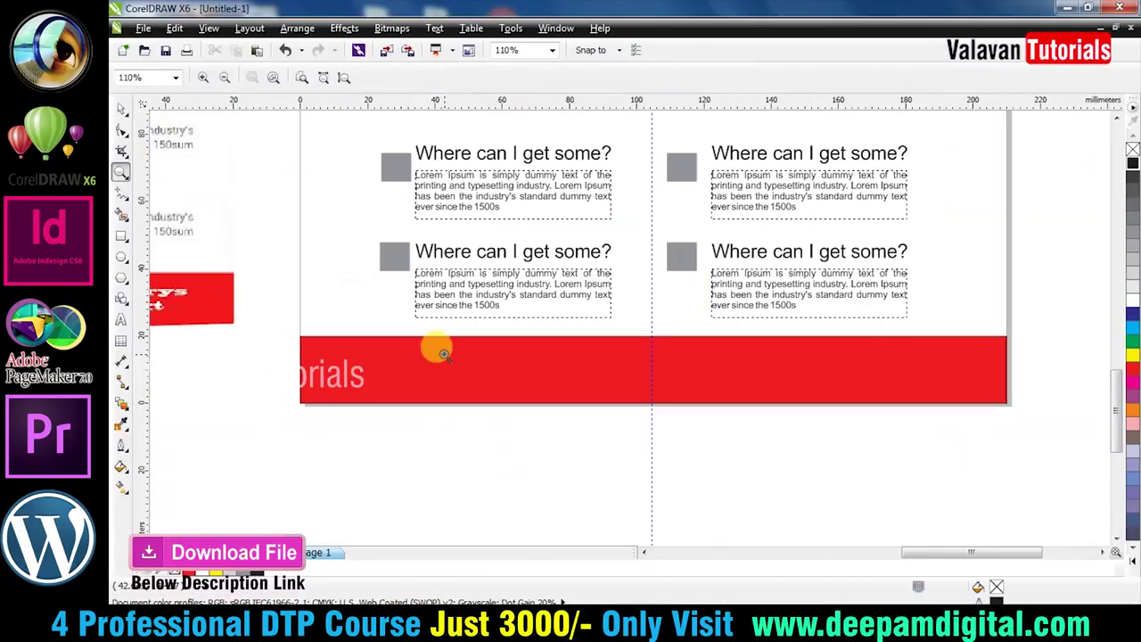
key("space")
left_click(121, 319)
left_click(517, 353)
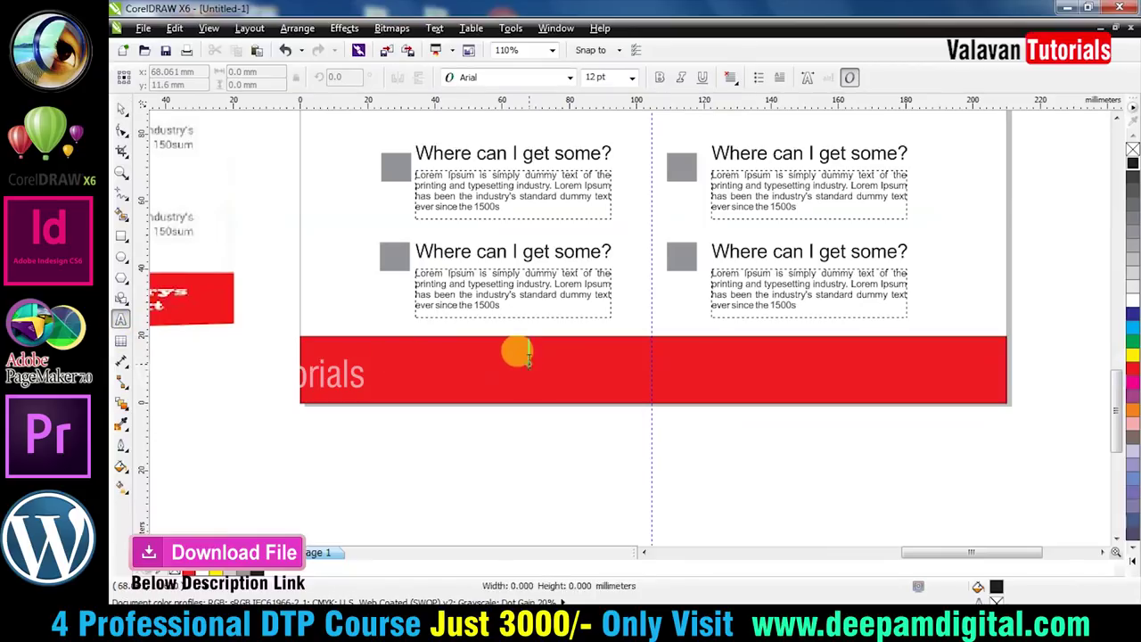
key("ctrl+v")
key("ctrl+space")
left_click_drag(891, 341, 634, 348)
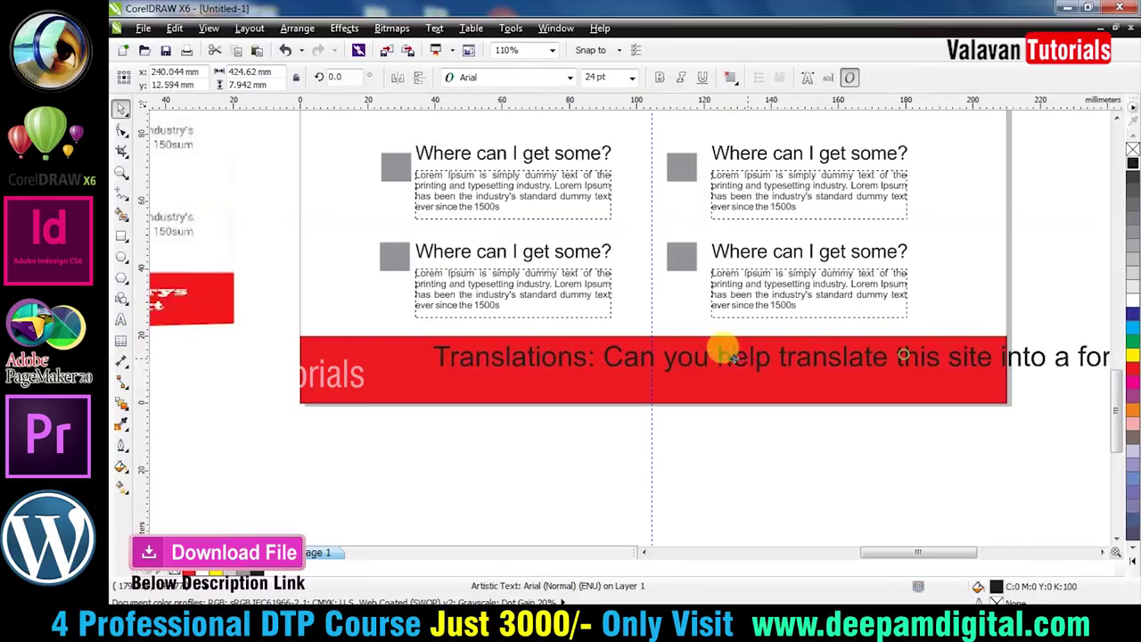
double_click(935, 360)
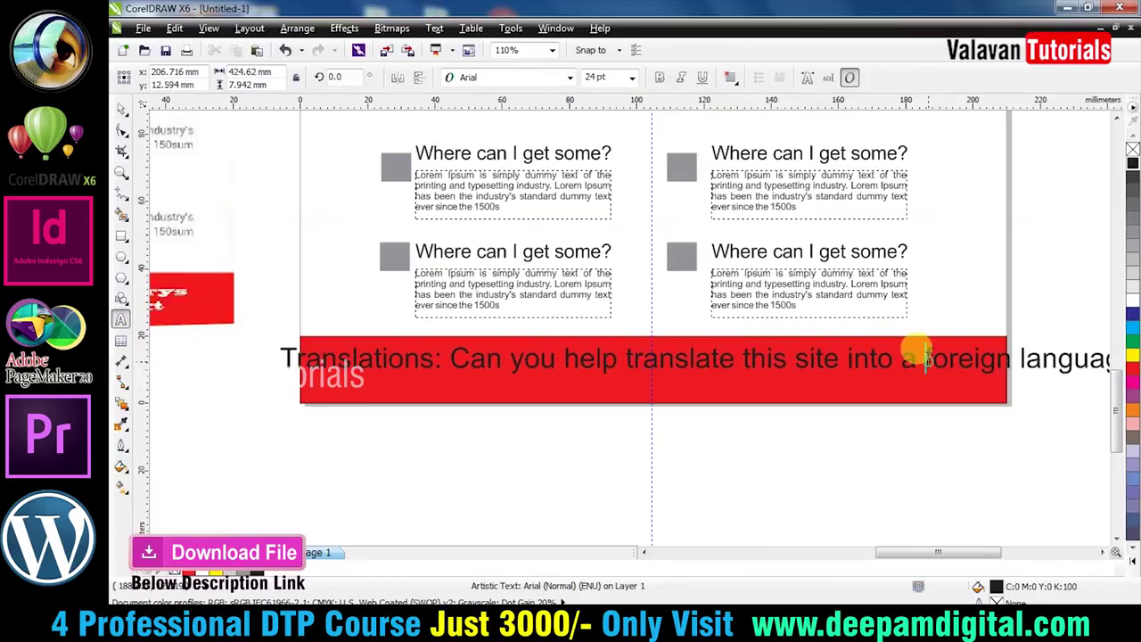
key("Return")
key("ctrl+a")
key("ctrl+e")
key("ctrl+space")
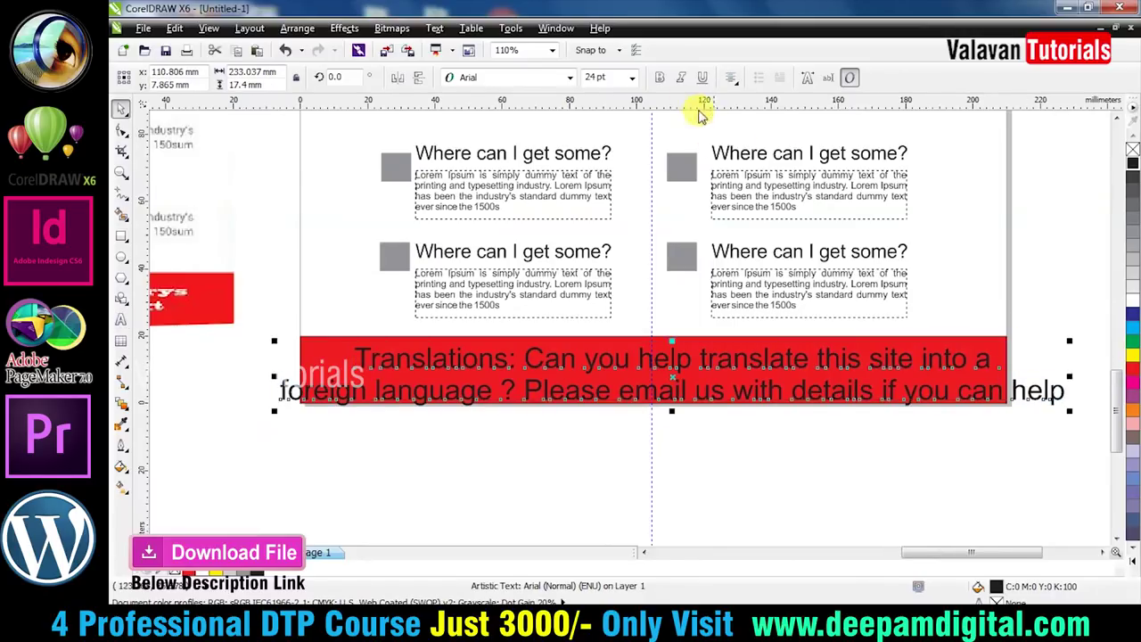
Step: Set the band text to 14 pt and centre it horizontally on the red band
left_click(632, 77)
left_click(604, 199)
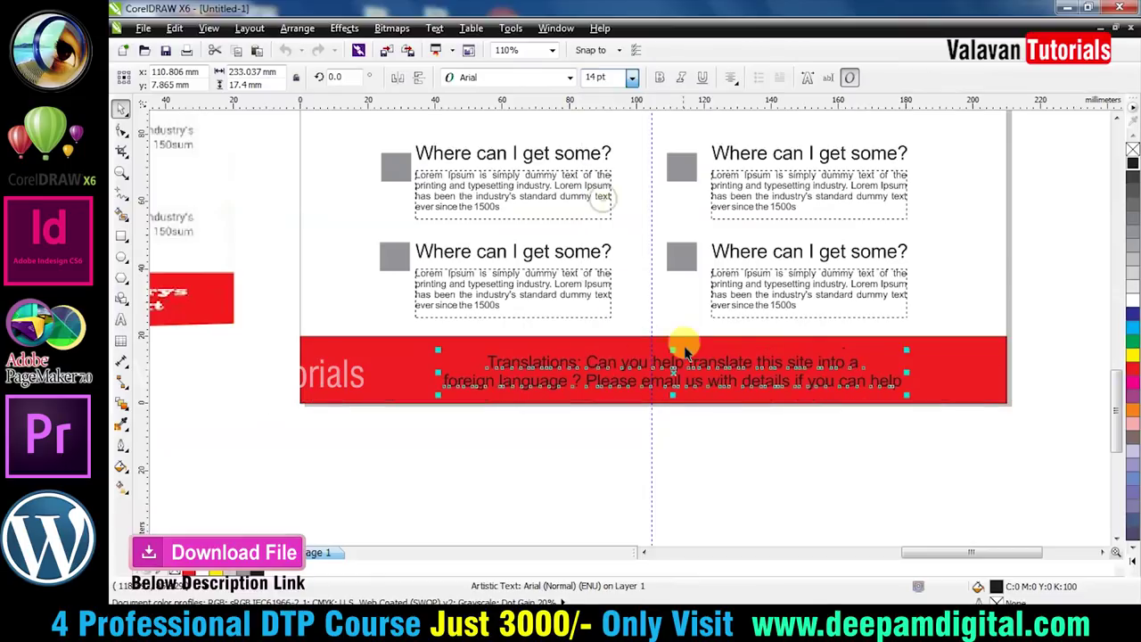
left_click(706, 359)
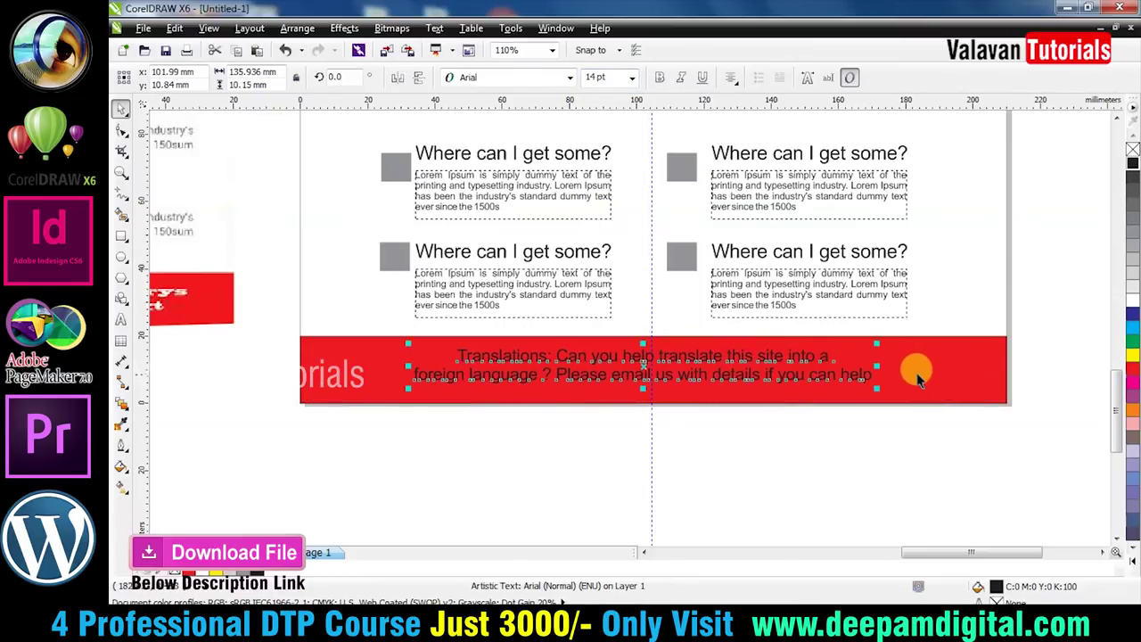
left_click(919, 377, "shift")
key("c")
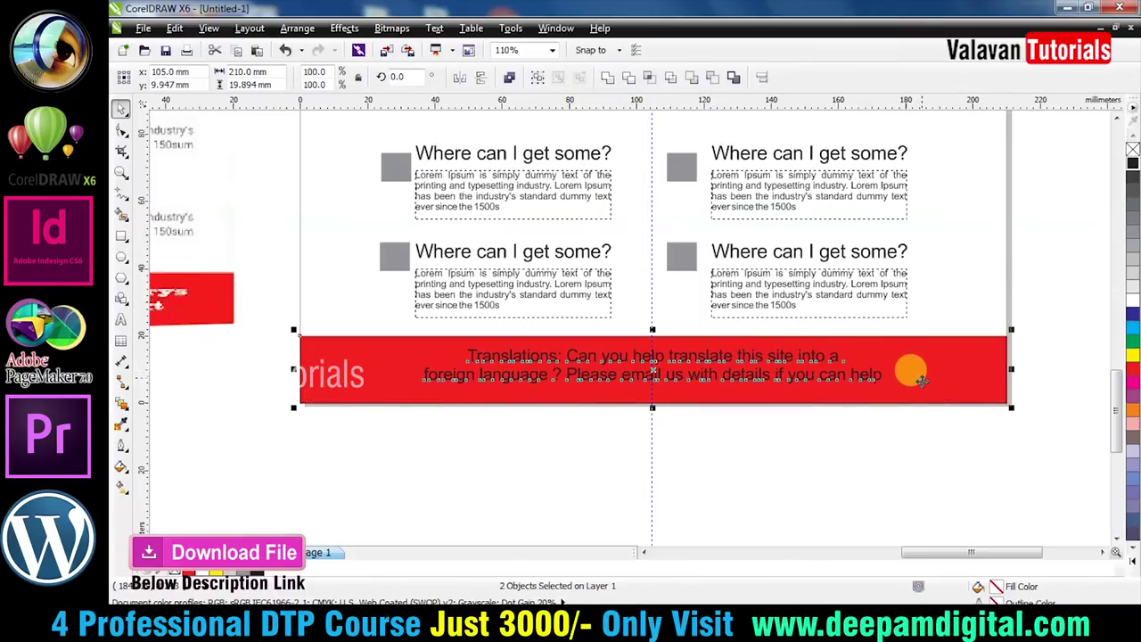
Step: Make the band text yellow, bold and 16 pt
left_click(858, 373)
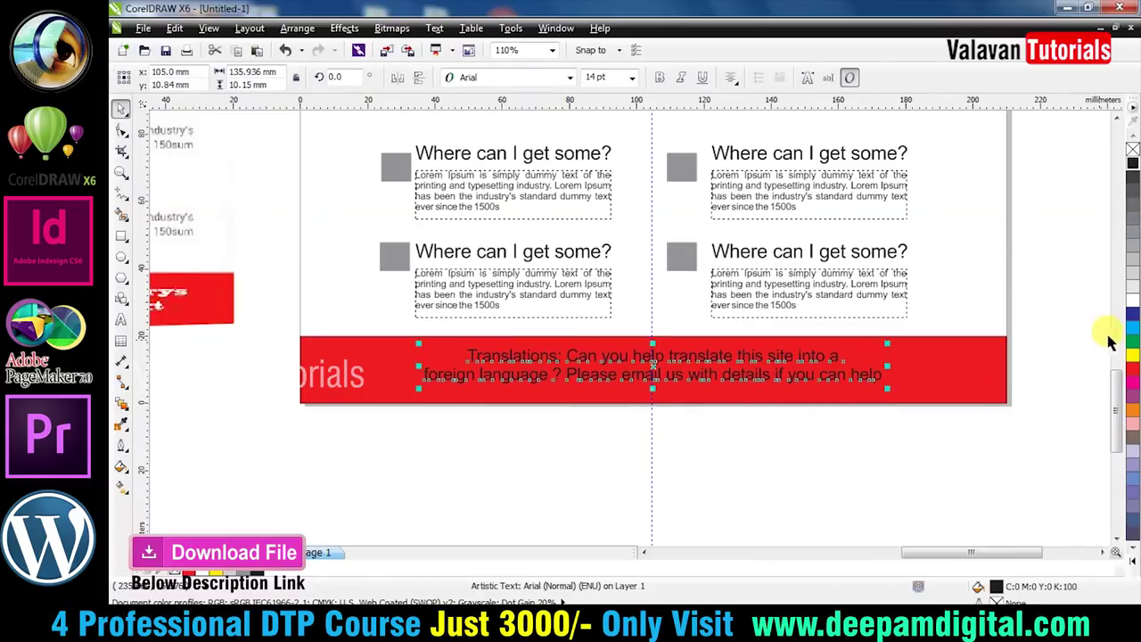
left_click(1133, 357)
left_click(906, 448)
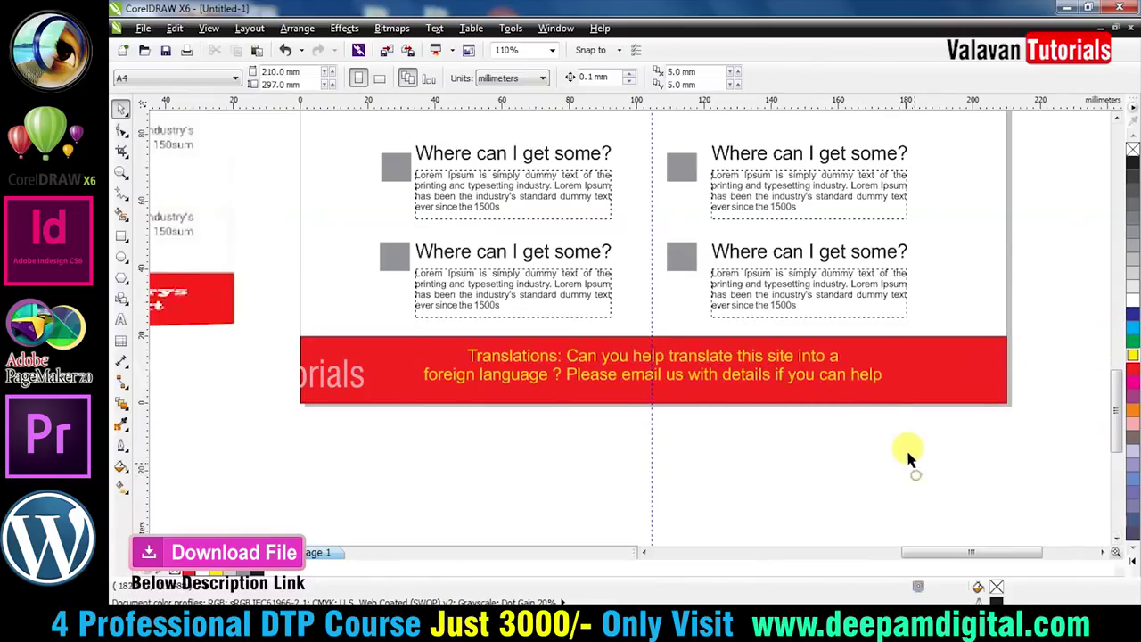
left_click(876, 379)
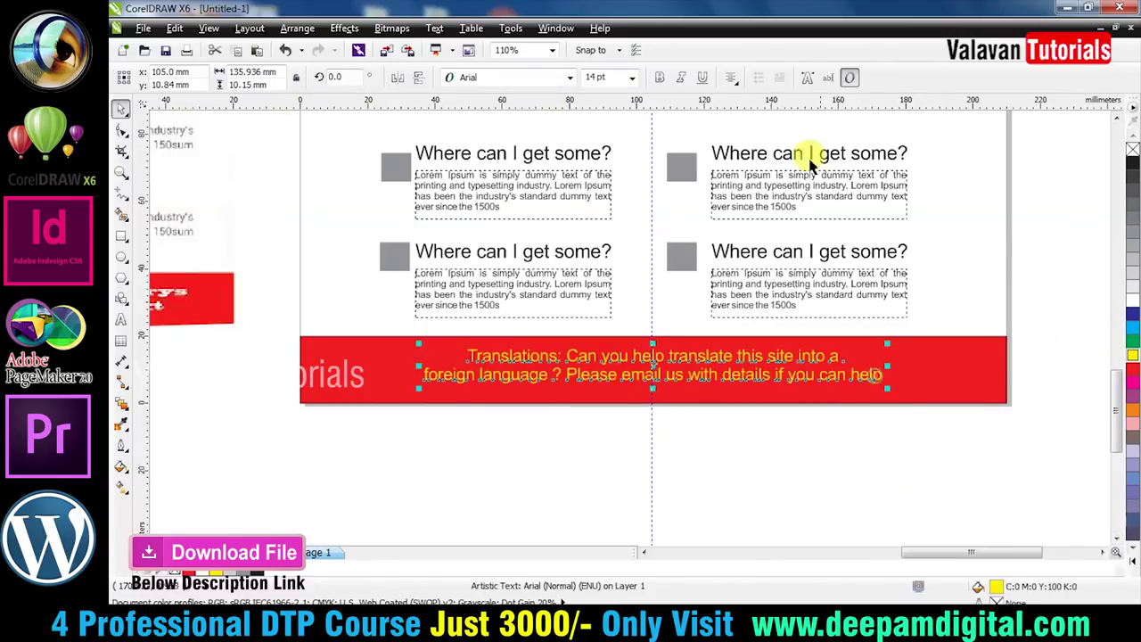
left_click(660, 81)
left_click(631, 79)
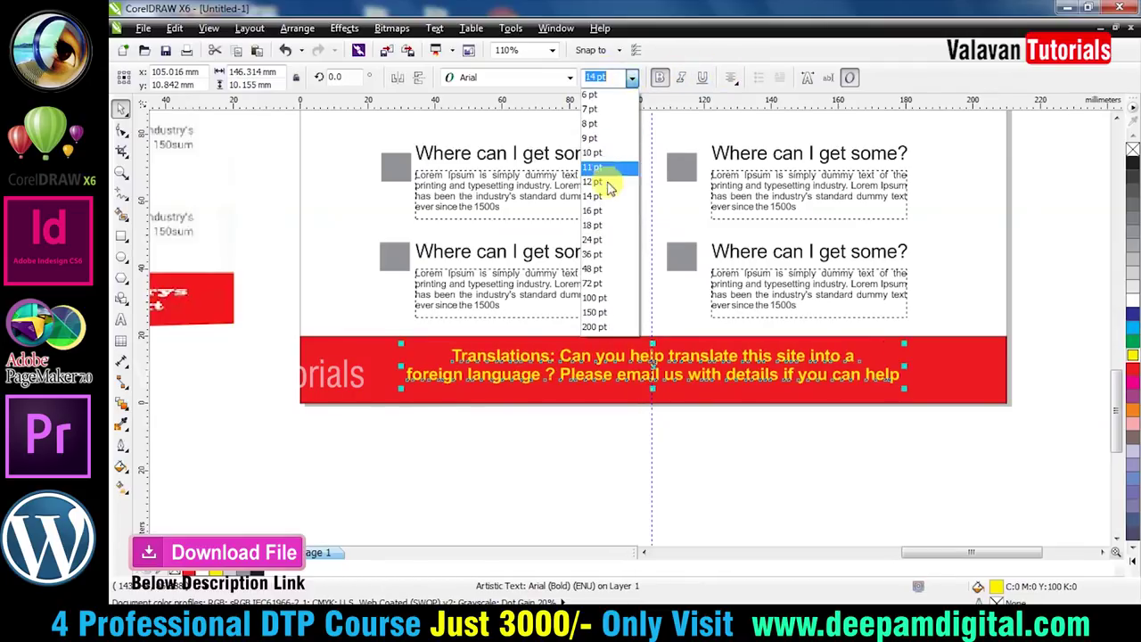
left_click(603, 214)
left_click(790, 428)
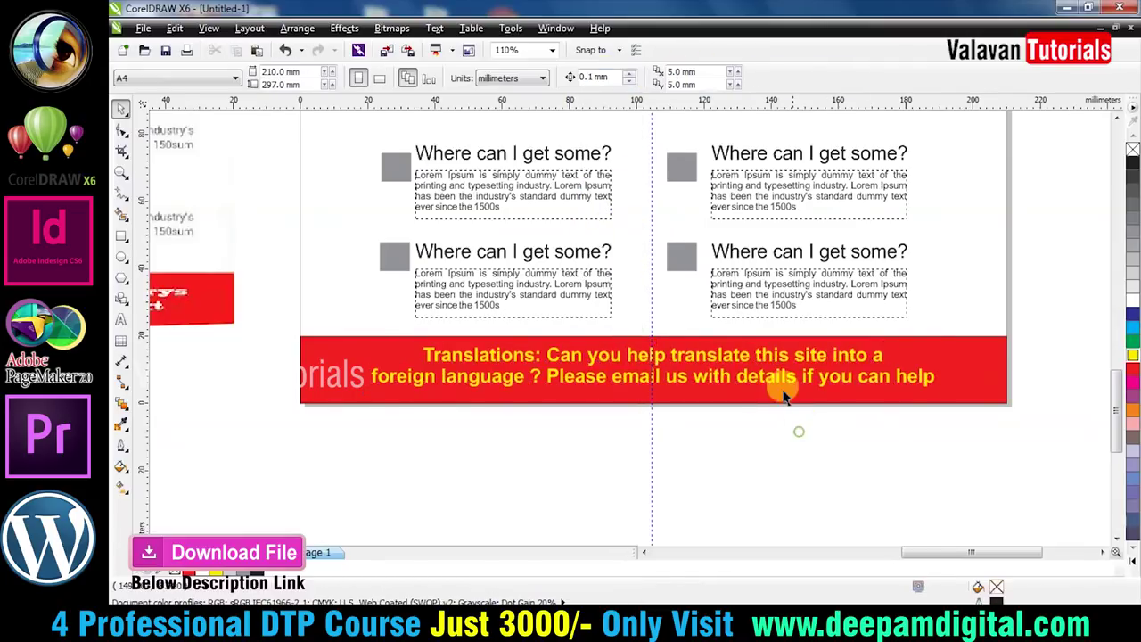
scroll(790, 428, "down", 3)
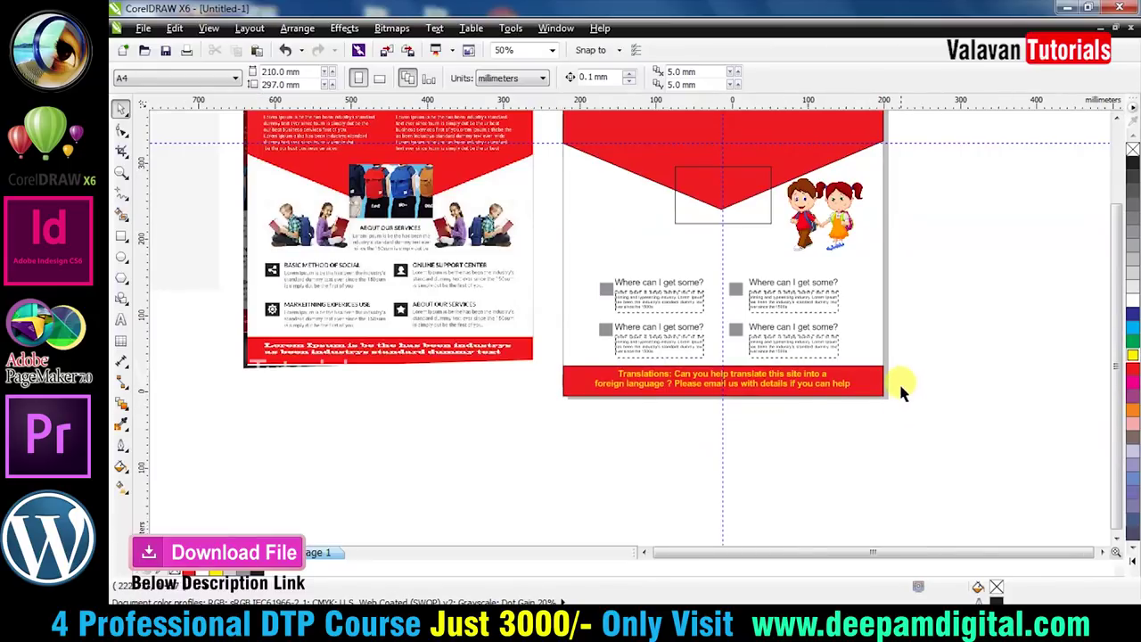
Step: Drag the schoolkids photo from the browser into the drawing beside the pages
key("alt+Tab")
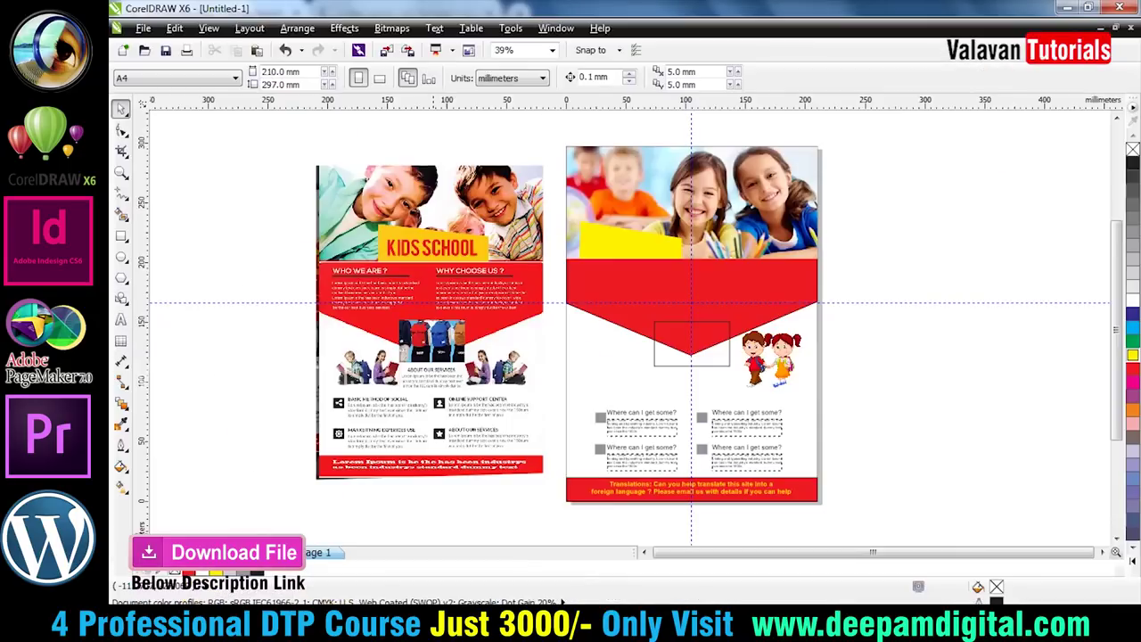
left_click_drag(454, 494, 705, 348)
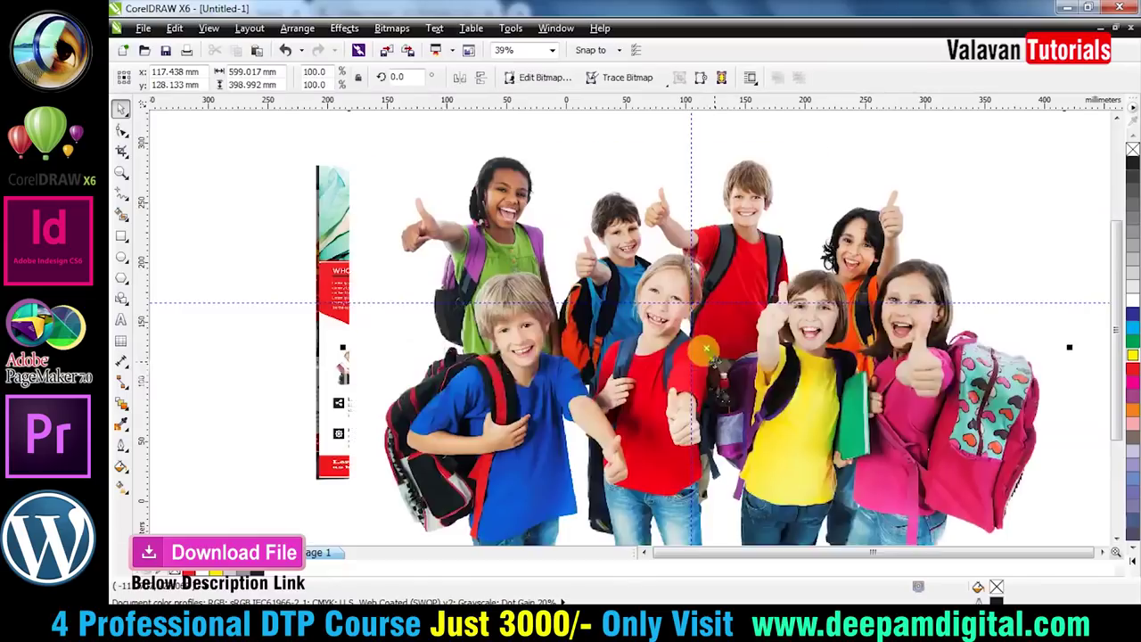
scroll(704, 349, "down", 5)
left_click_drag(621, 369, 781, 368)
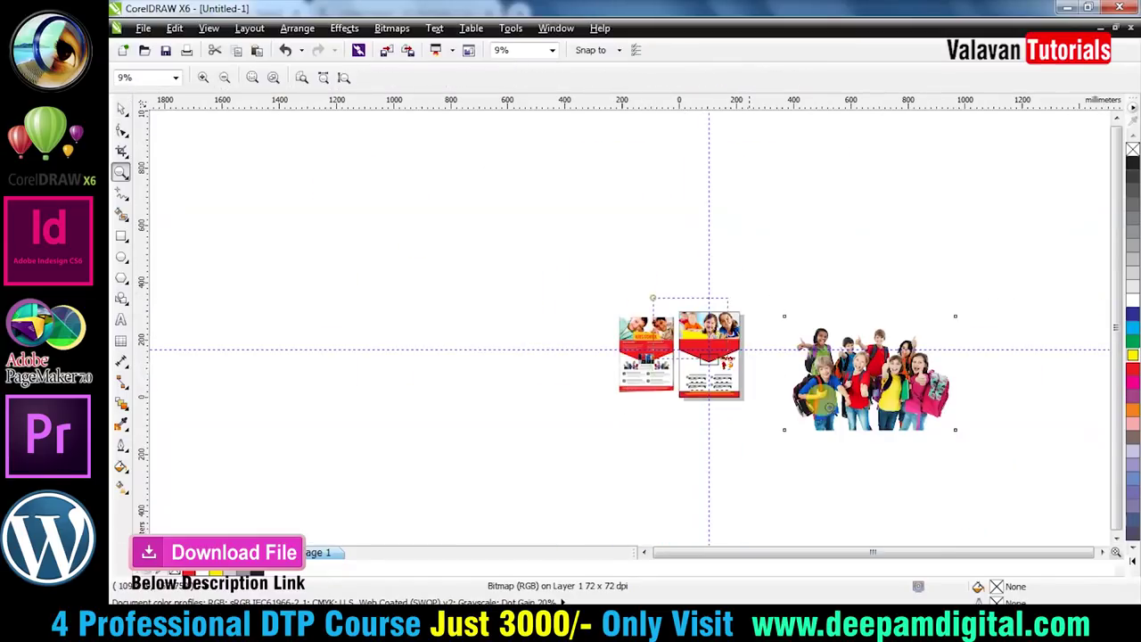
scroll(833, 392, "up", 4)
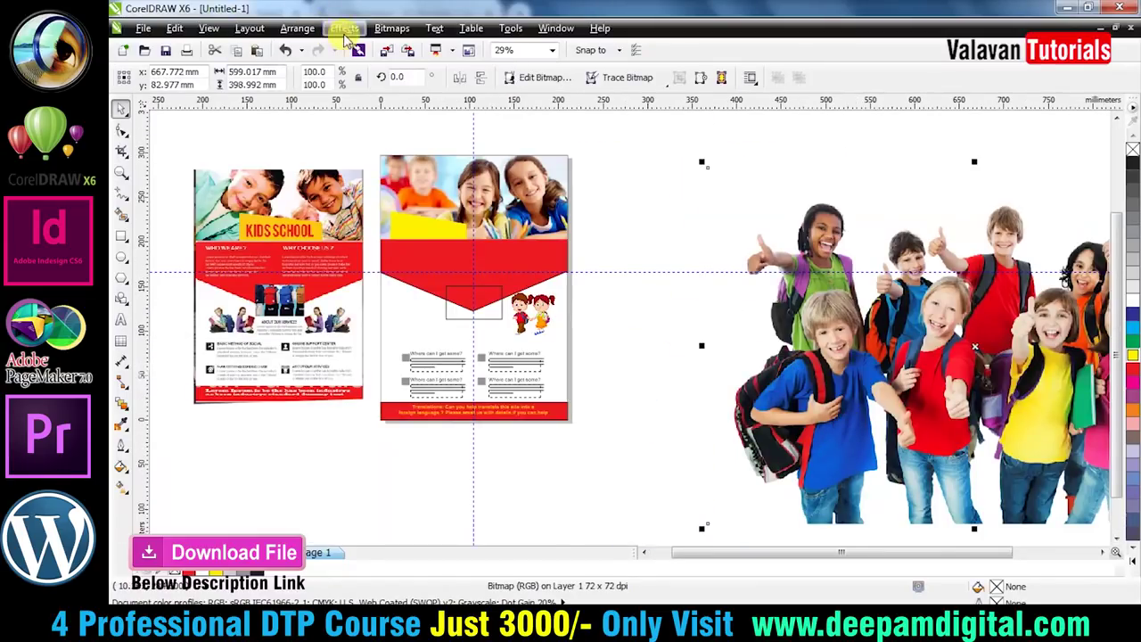
Step: PowerClip the photo inside the empty frame on page two
left_click(344, 27)
mouse_move(417, 254)
left_click(509, 257)
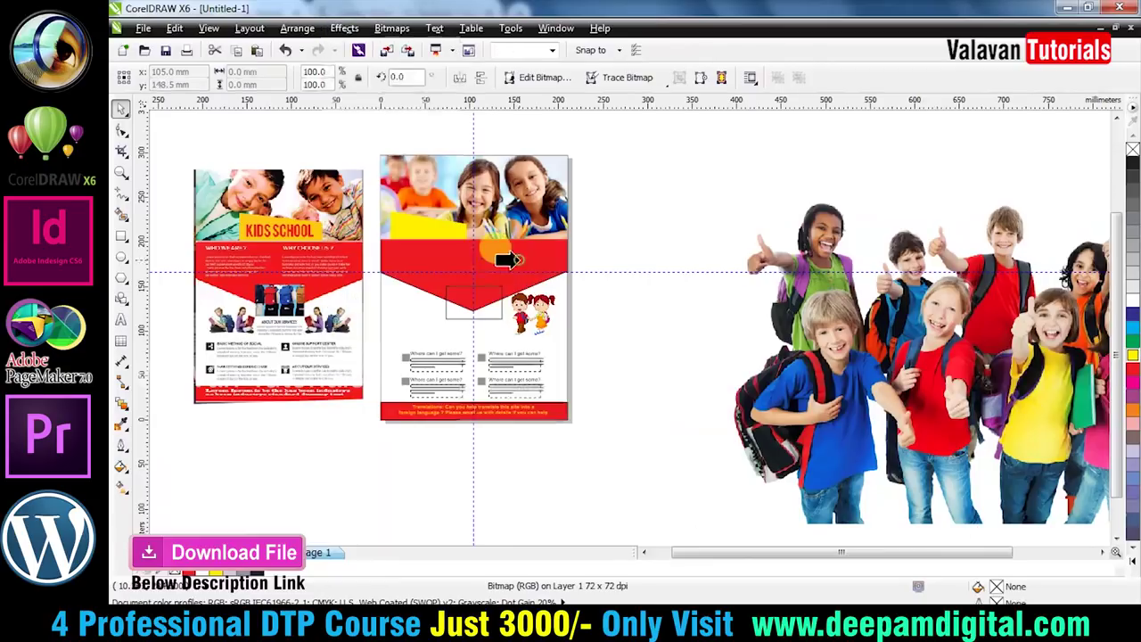
left_click(486, 307)
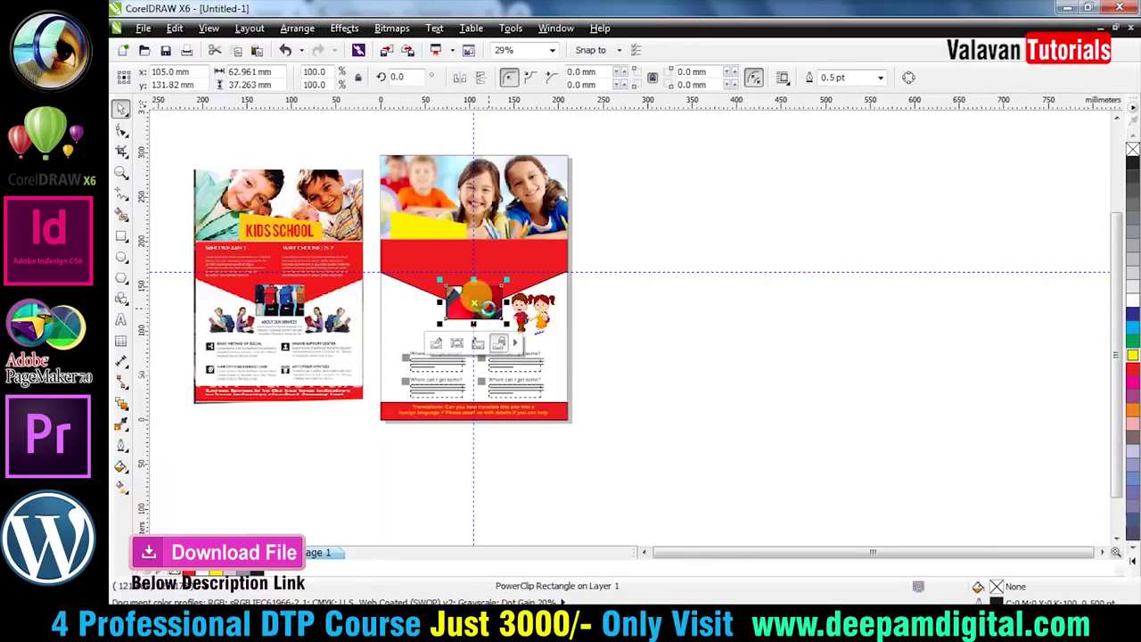
key("Escape")
left_click(493, 314, "ctrl")
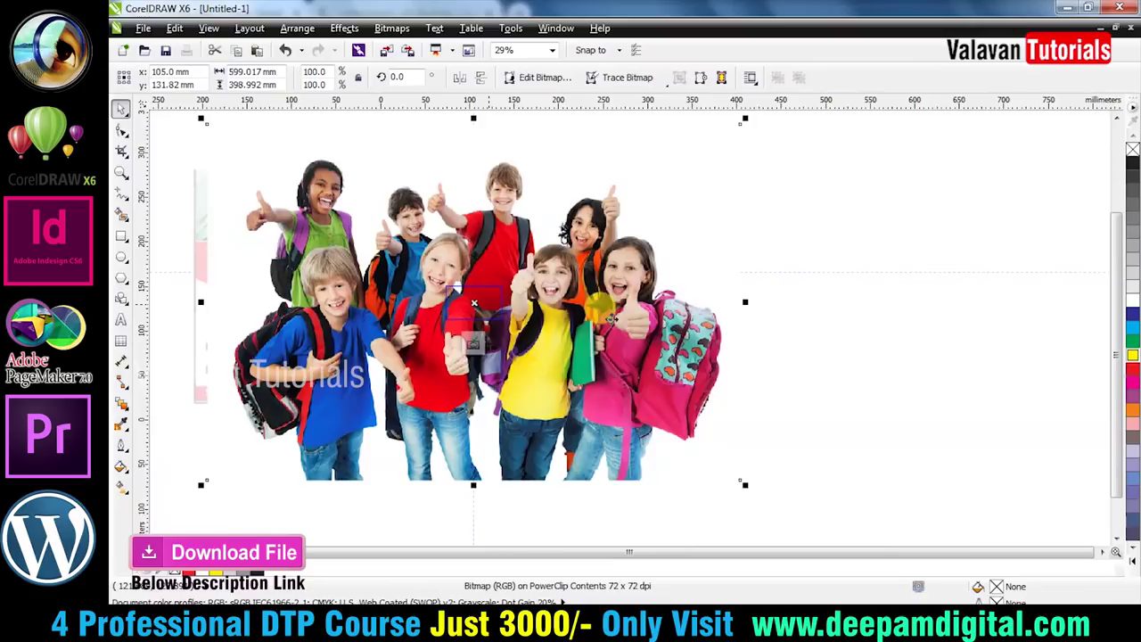
Step: Inside the PowerClip, shrink the photo to about 30% and centre it over the frame
left_click(833, 467)
left_click(626, 408)
left_click_drag(733, 478, 396, 228)
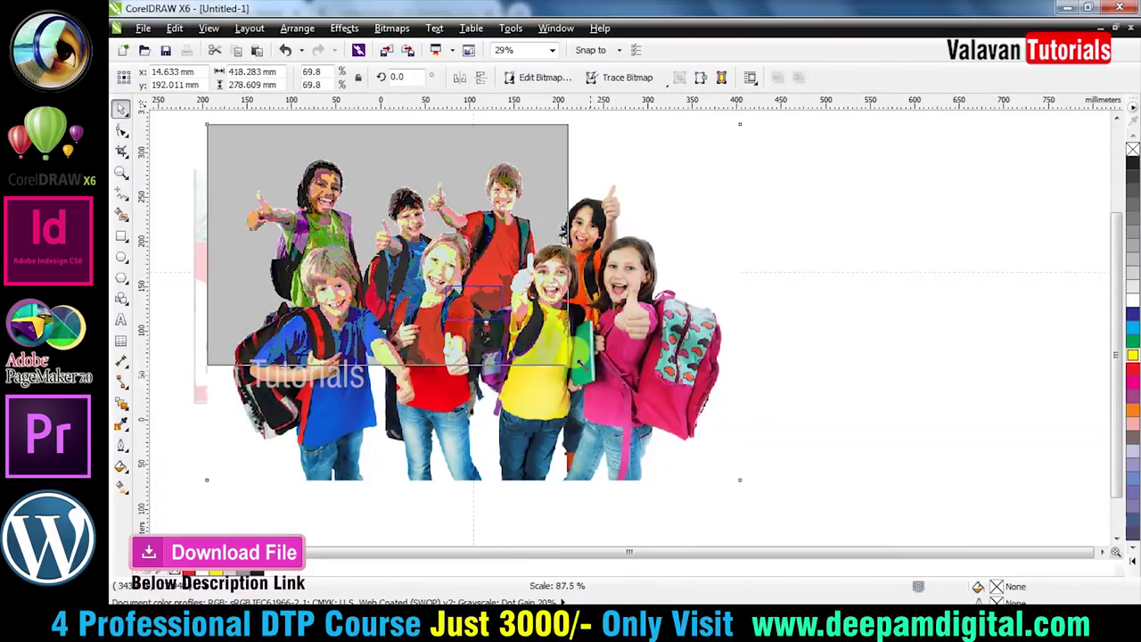
left_click_drag(283, 169, 285, 173)
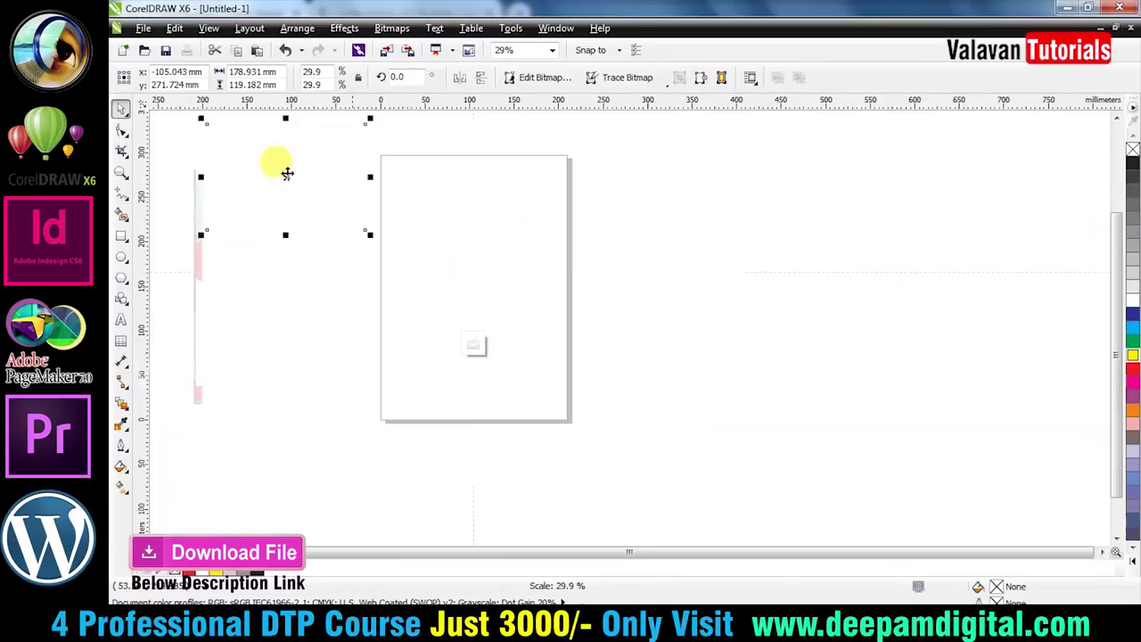
left_click_drag(465, 301, 455, 273)
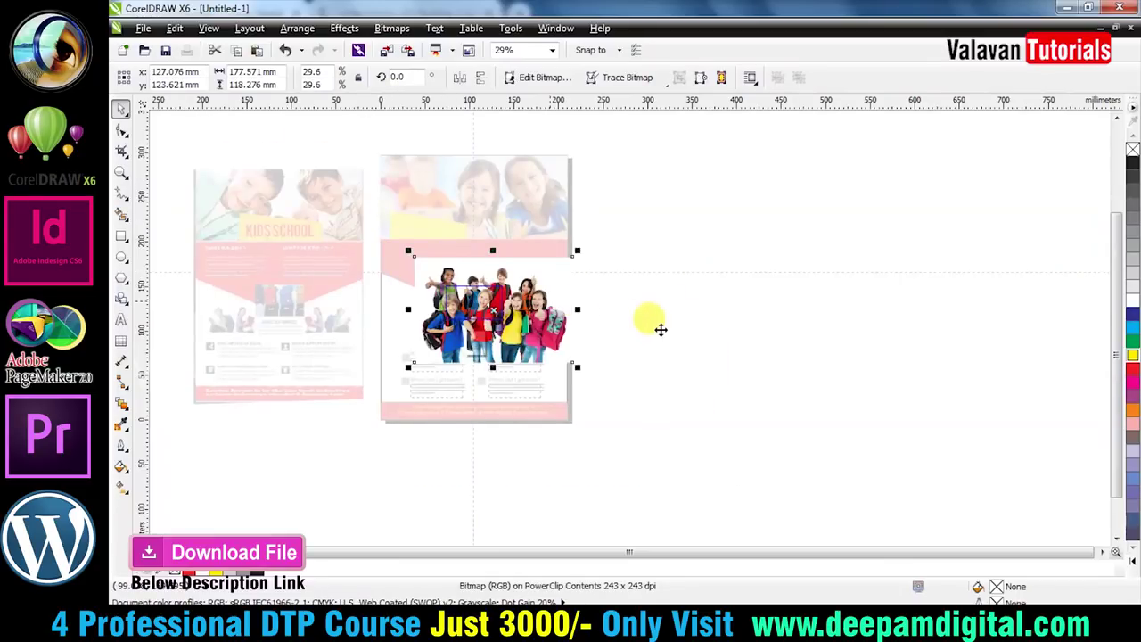
Step: Shrink the photo further to fit the frame and finish the PowerClip edit
key("Escape")
key("z")
left_click_drag(382, 250, 596, 382)
key("space")
left_click(681, 276)
mouse_move(681, 276)
left_mouse_down()
mouse_move(905, 513)
mouse_move(895, 492)
left_mouse_up()
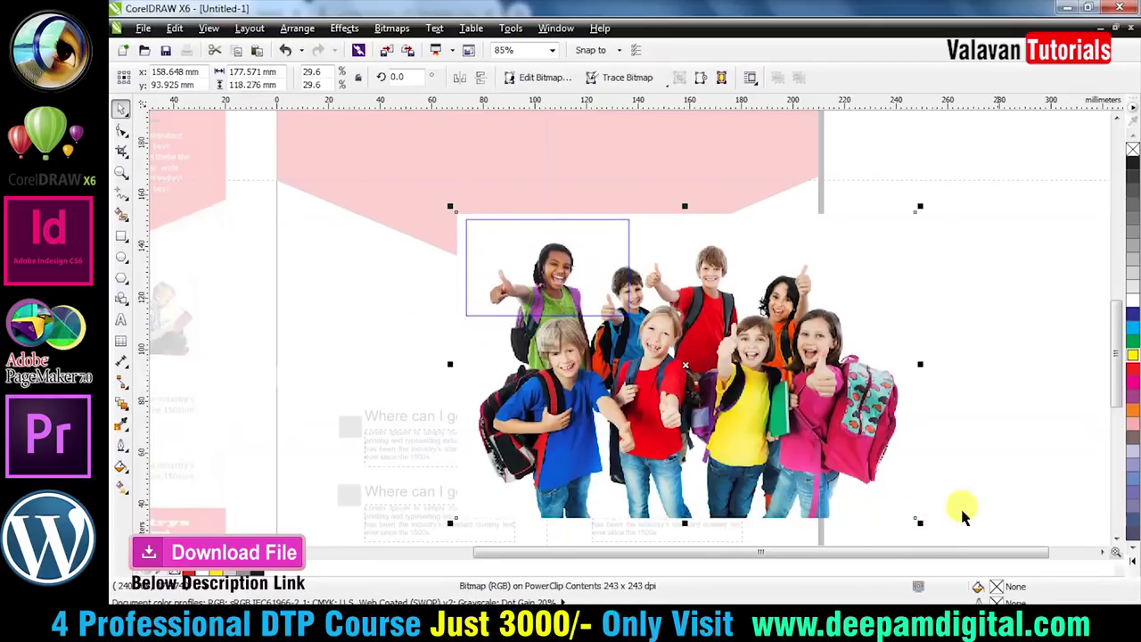
left_click_drag(919, 521, 633, 330)
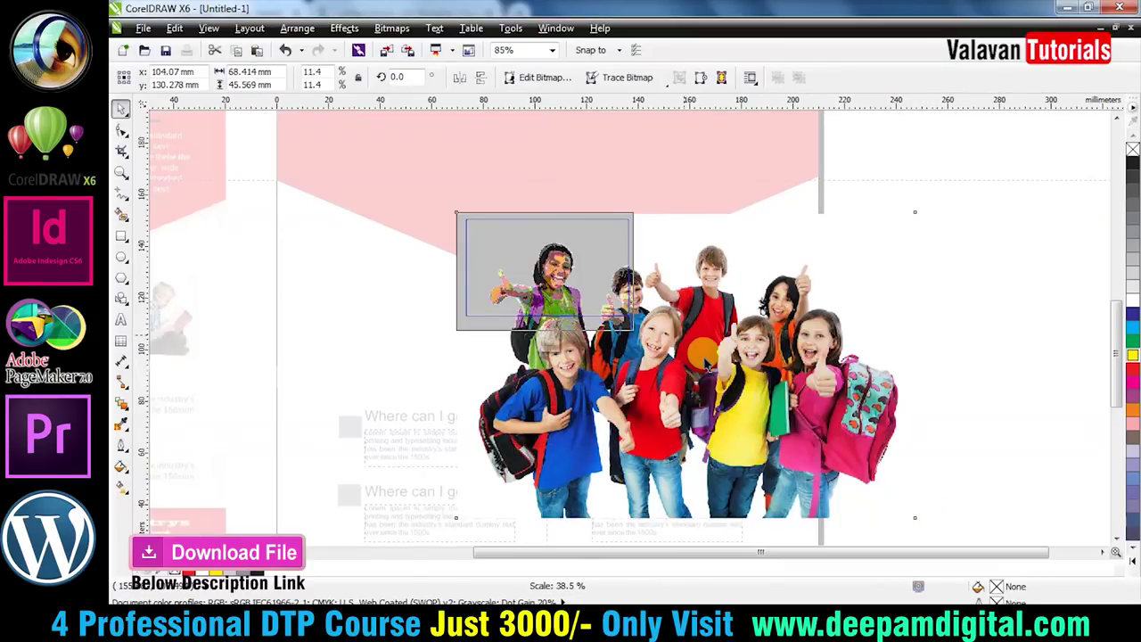
left_click_drag(706, 364, 705, 362)
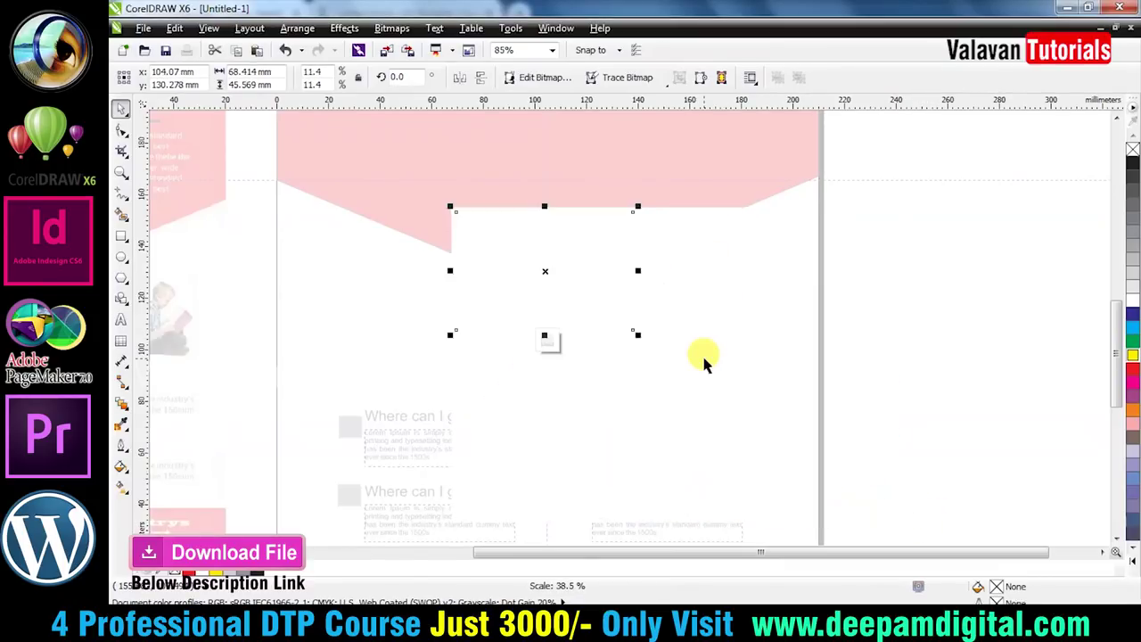
left_click(938, 328, "ctrl")
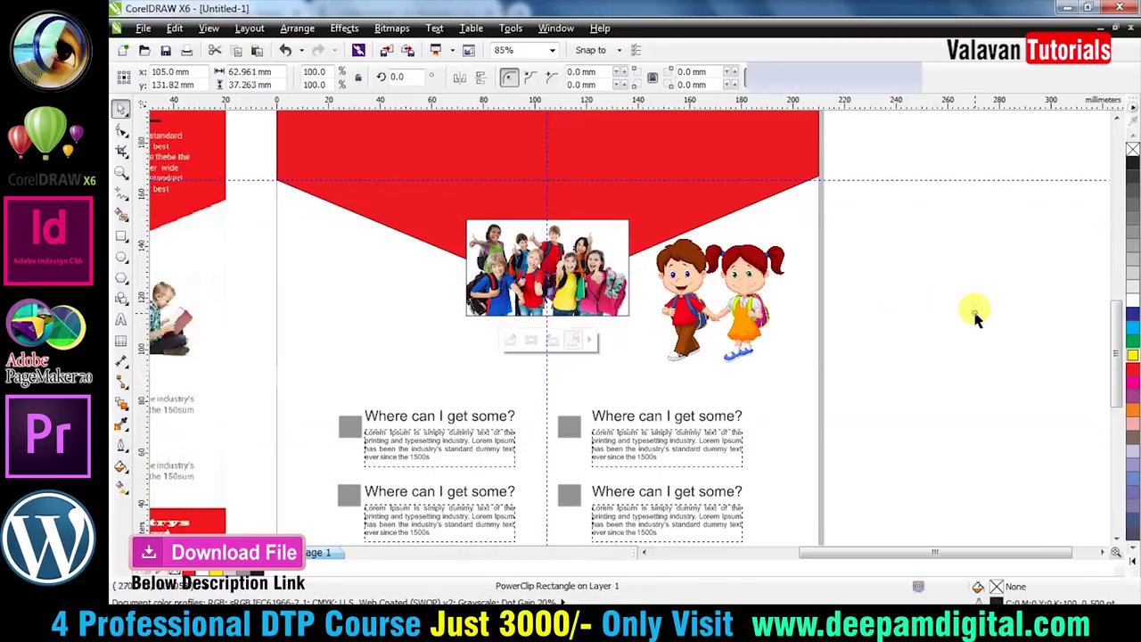
left_click(971, 312)
Step: Zoom out so both flyer pages fit in view
left_click(624, 283)
key("Escape")
scroll(556, 428, "down", 3)
key("z")
left_click_drag(785, 477, 267, 123)
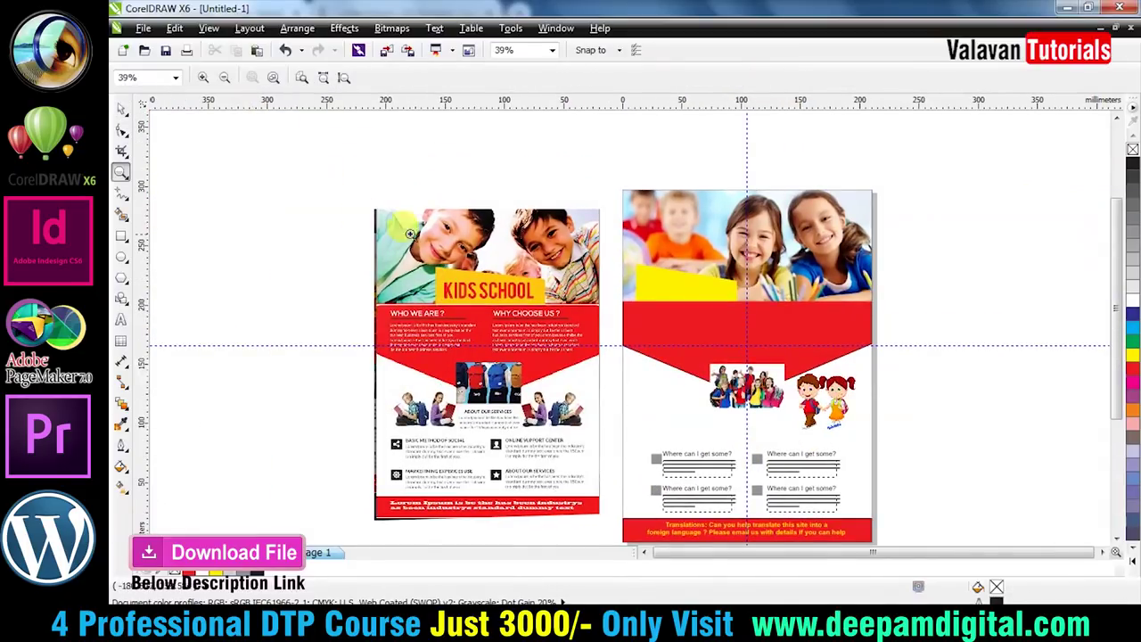
Step: Copy a heading below the photo, retype it as 'About th School' and centre it
key("space")
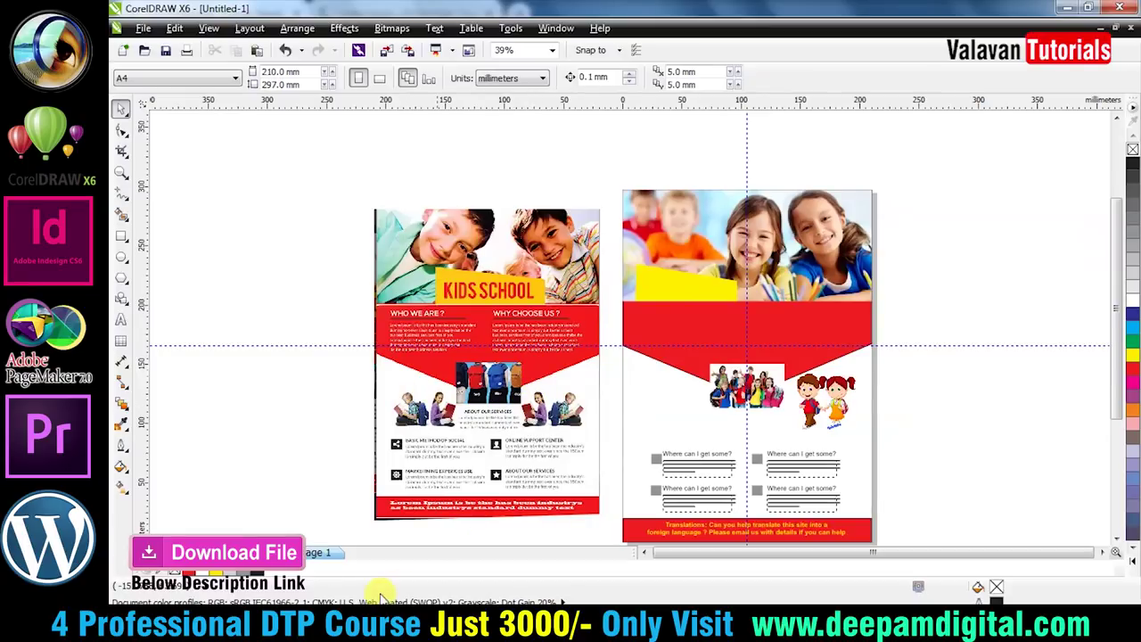
key("space")
scroll(601, 384, "up", 3)
key("space")
left_click_drag(526, 355, 673, 227)
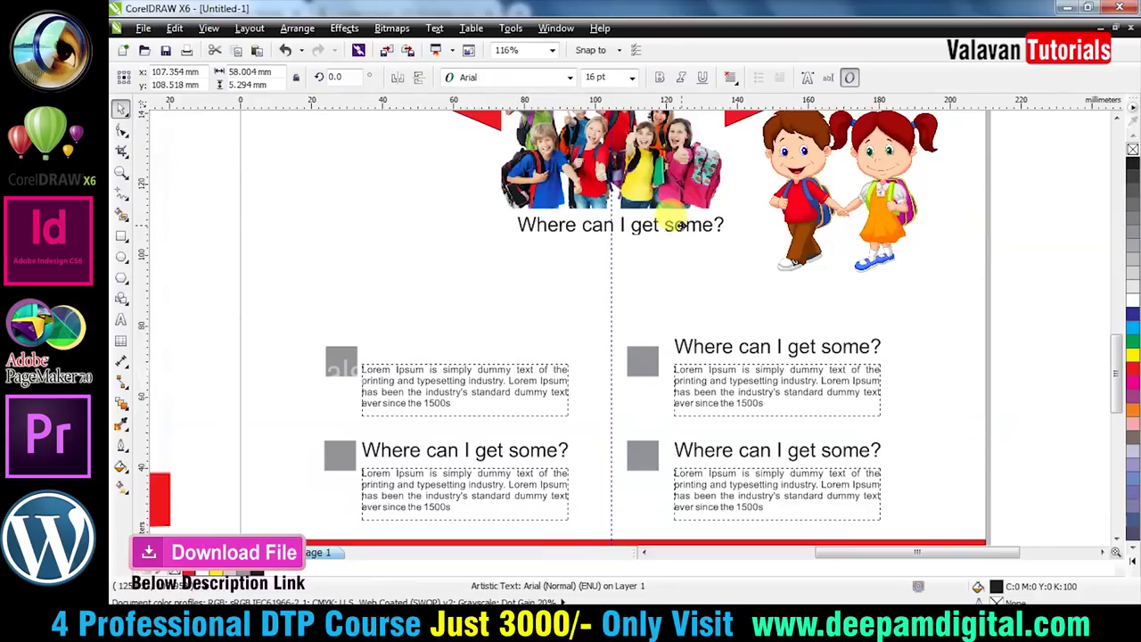
double_click(671, 230)
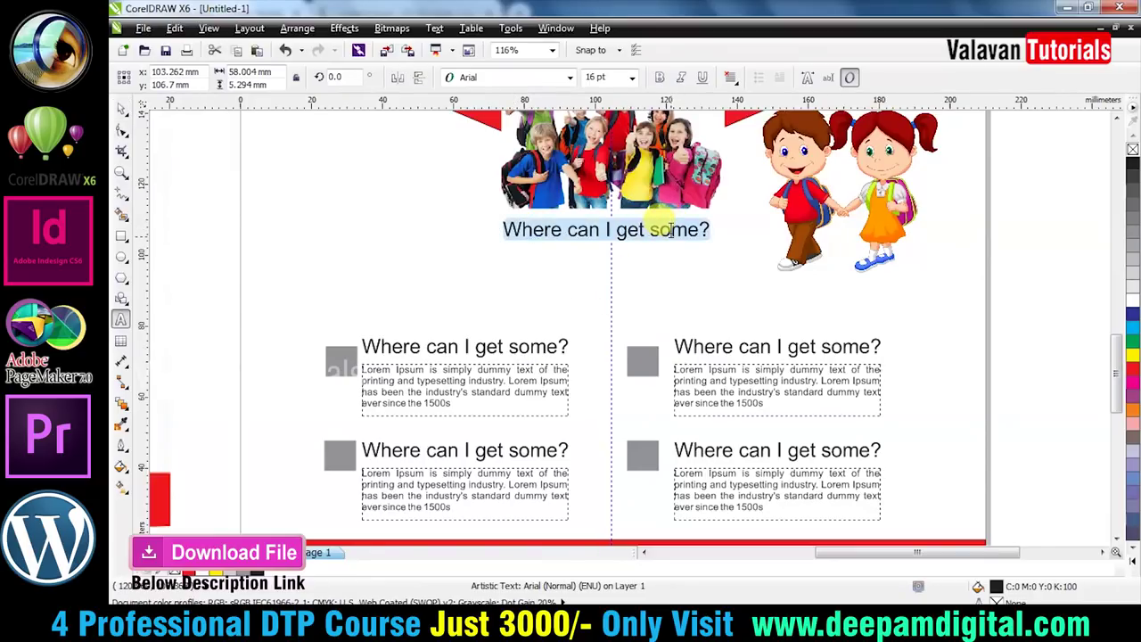
type("About th School")
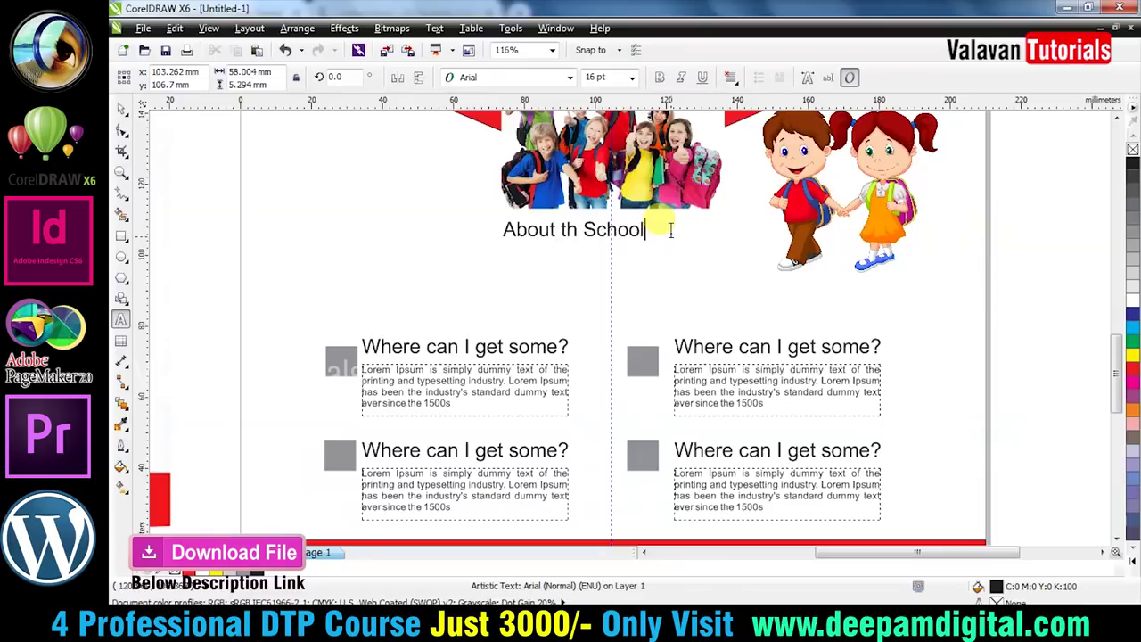
key("ctrl+space")
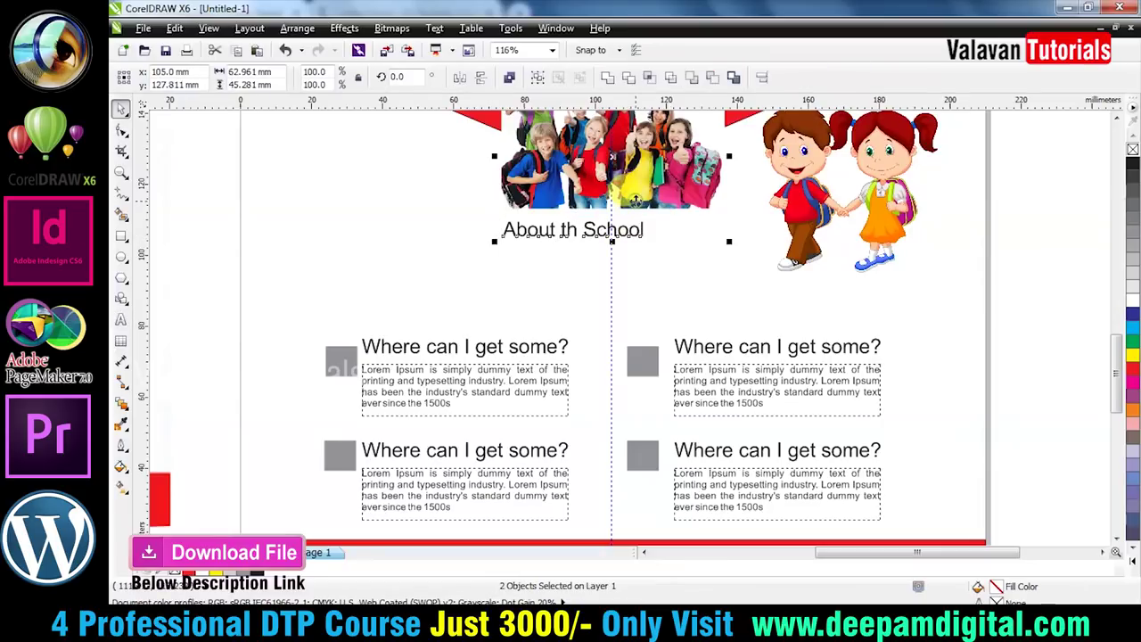
left_click_drag(648, 230, 688, 232)
left_click(1013, 306)
Step: Copy a Lorem Ipsum paragraph under the 'About th School' heading
left_click_drag(533, 382, 657, 260)
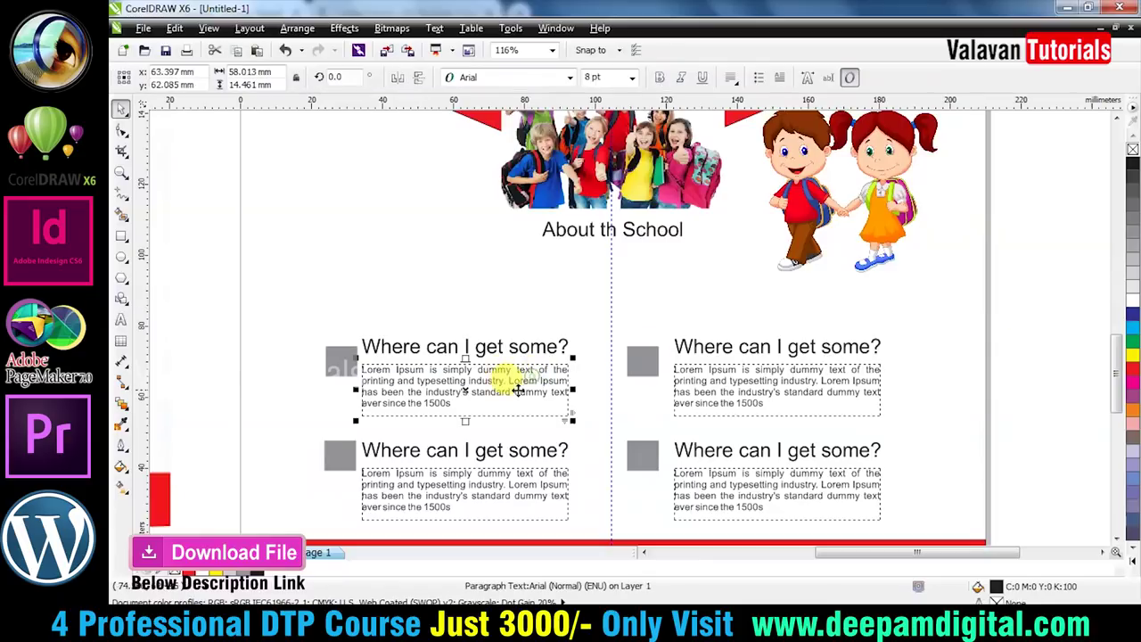
right_click(657, 259)
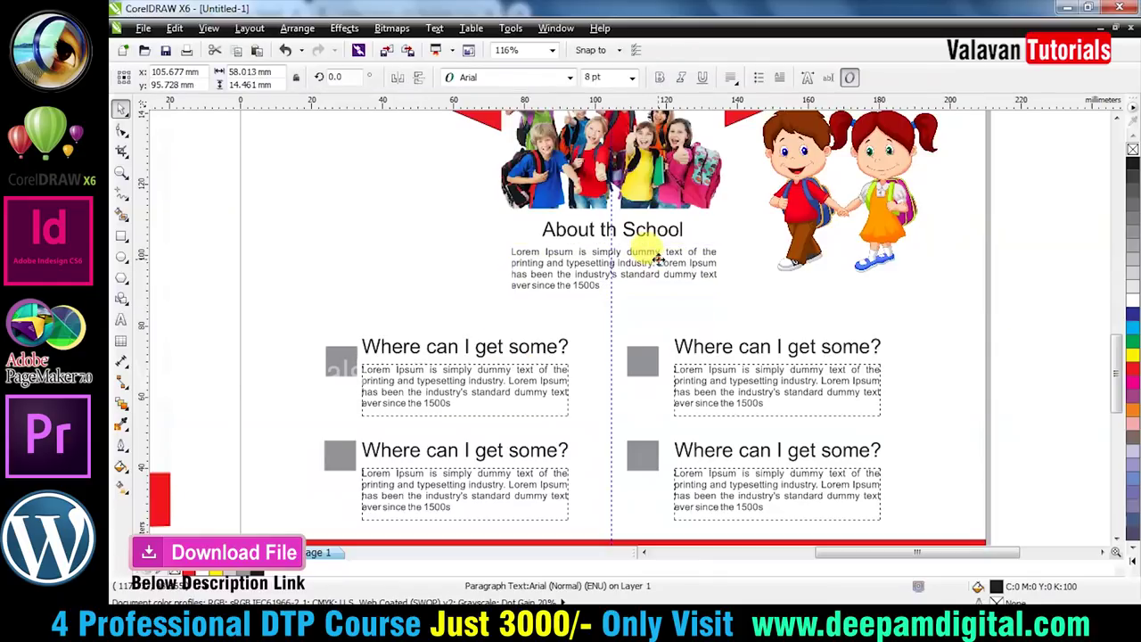
left_click(657, 223, "shift")
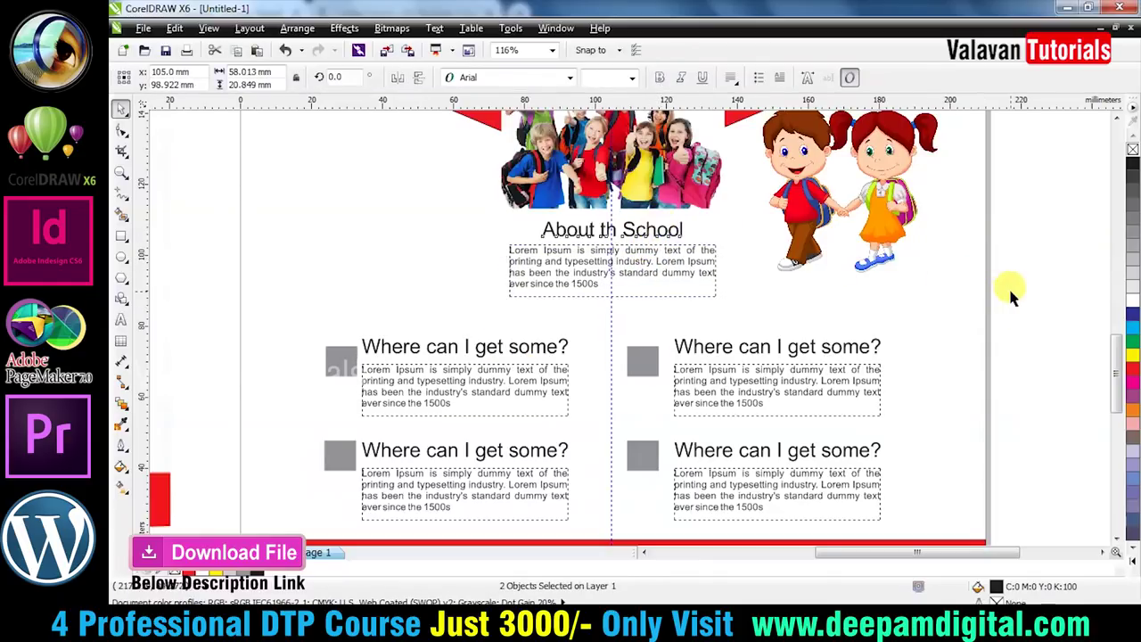
key("z")
scroll(1008, 286, "down", 5)
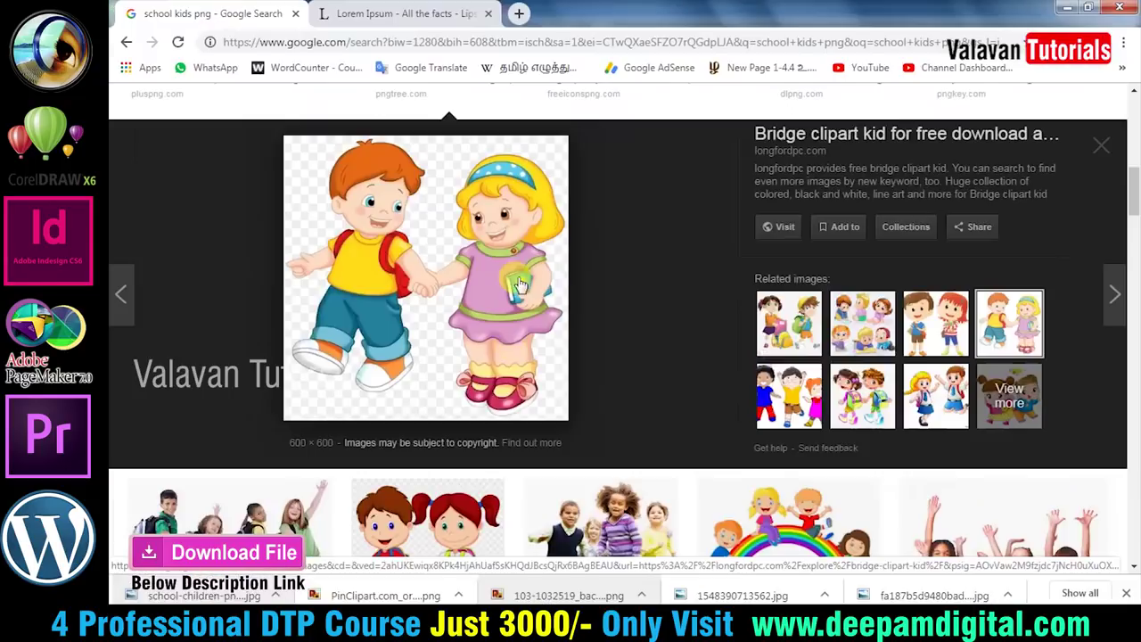
Step: Save the boy-and-girl clipart as story-clipart-dire-3.png on the Desktop and drag it into the brochure
right_click(504, 245)
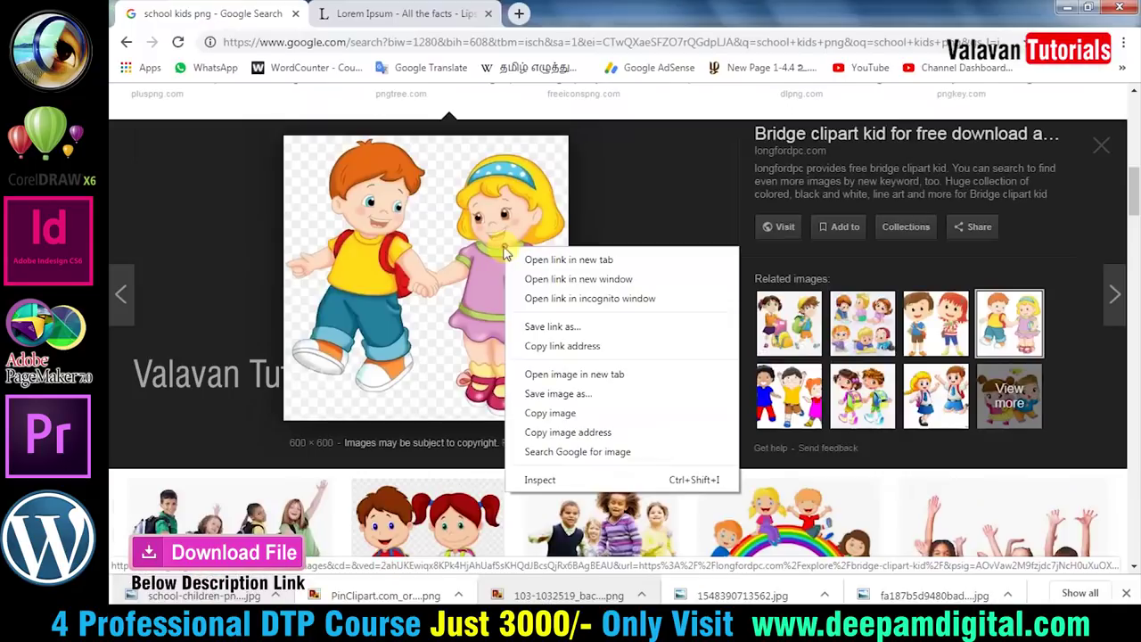
left_click(590, 394)
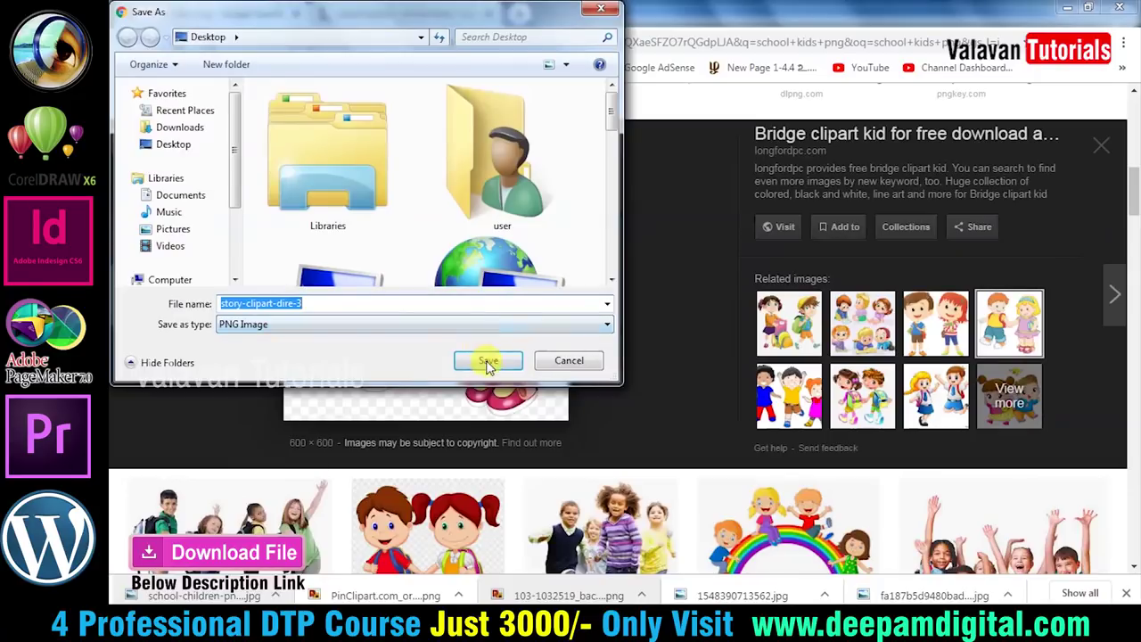
left_click(488, 364)
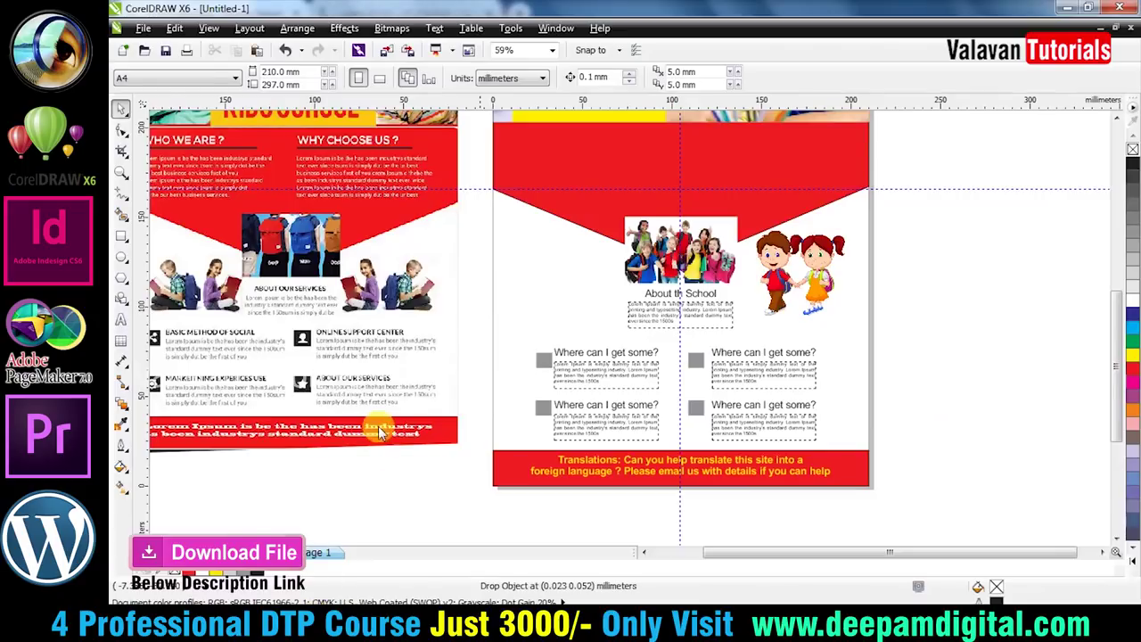
mouse_move(379, 432)
left_mouse_down()
mouse_move(627, 195)
mouse_move(475, 330)
left_mouse_up()
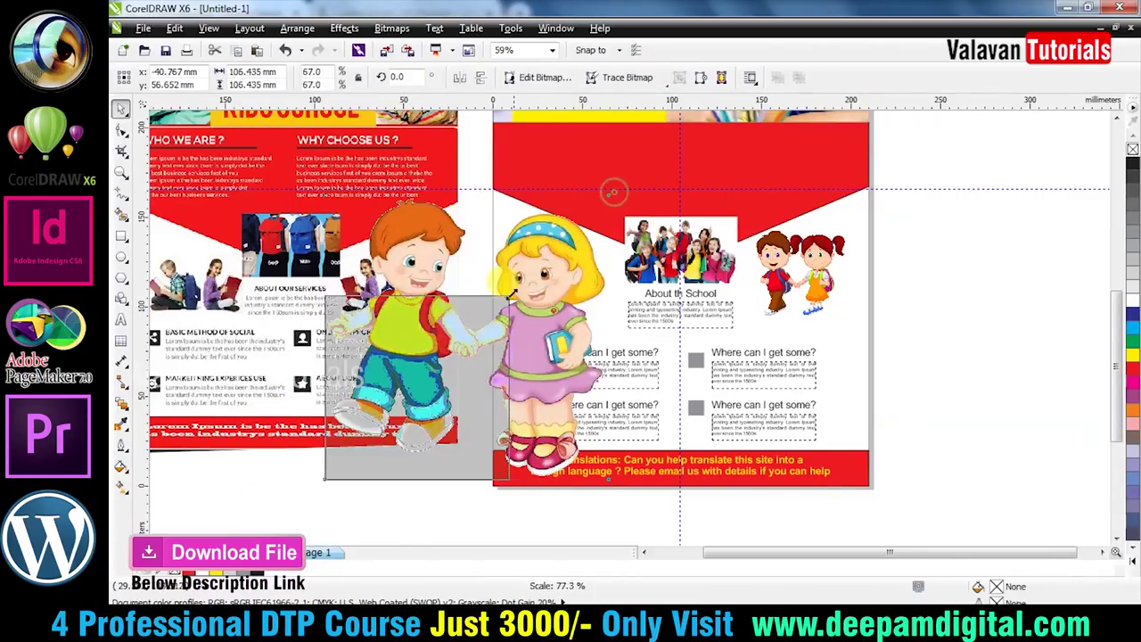
Step: Shrink the kids clipart to 38%, place it on page two's left, and mirror it
left_click_drag(440, 405, 574, 300)
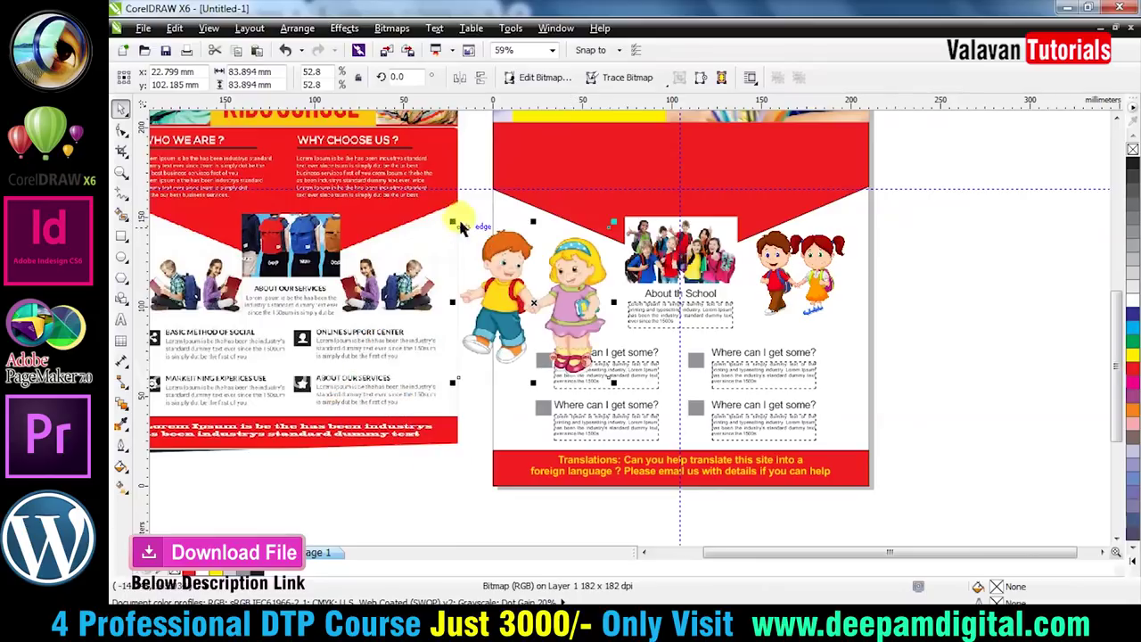
left_click_drag(460, 225, 499, 254)
mouse_move(562, 285)
left_mouse_down()
mouse_move(578, 275)
mouse_move(588, 286)
left_mouse_up()
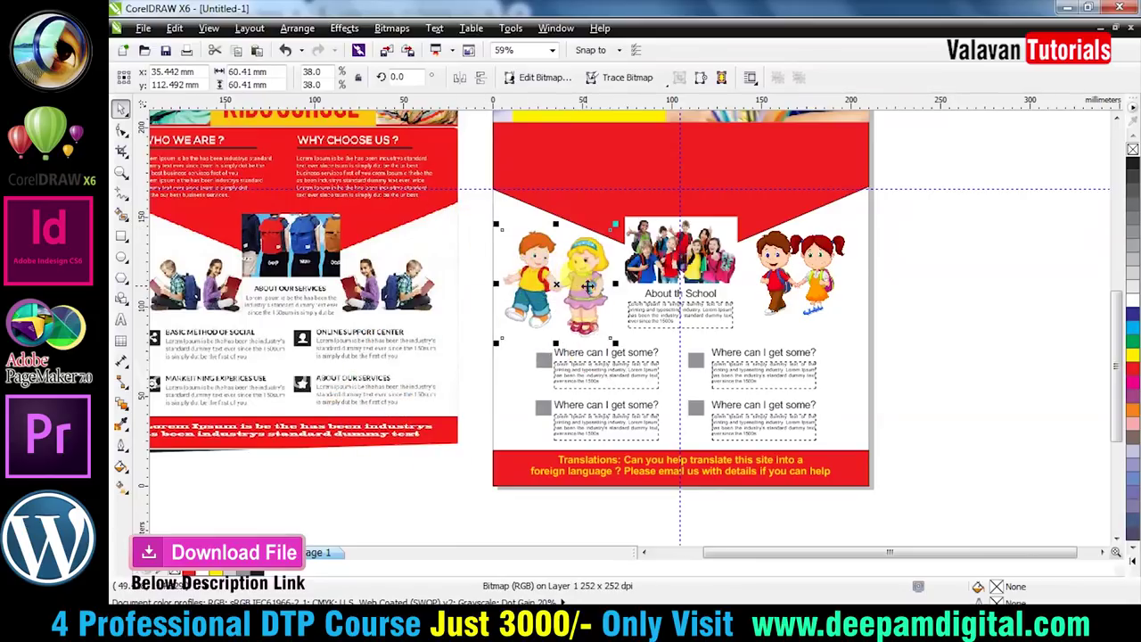
left_click(463, 80)
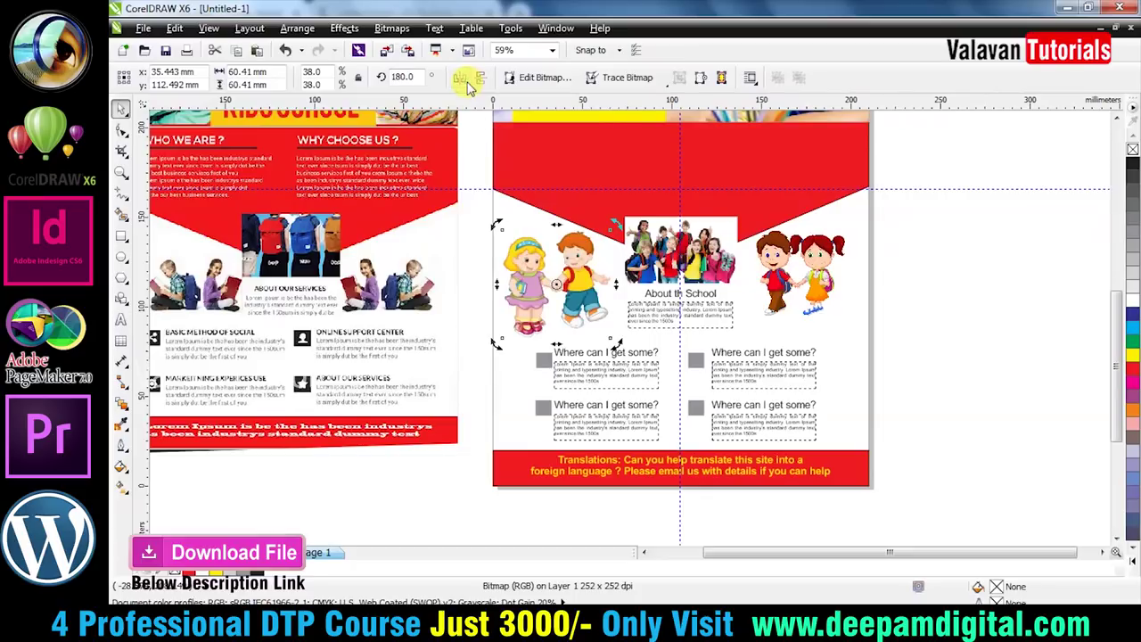
left_click(958, 331)
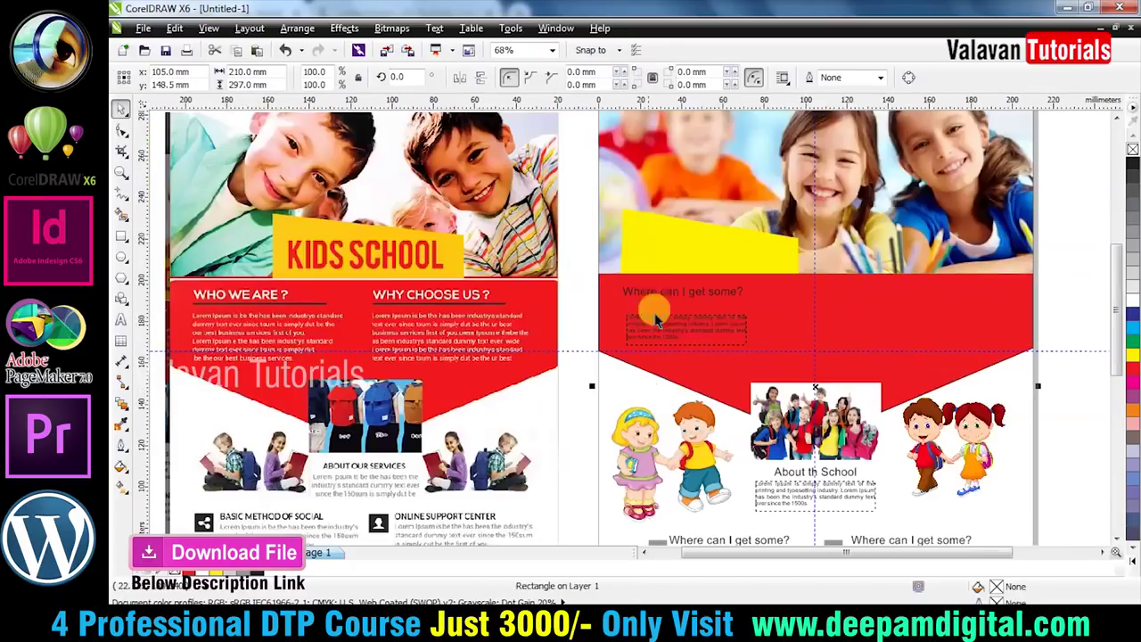
Step: Move a question heading into the red band and start retyping its text
left_click_drag(649, 306, 694, 302)
key("F8")
key("ctrl+a")
type("W")
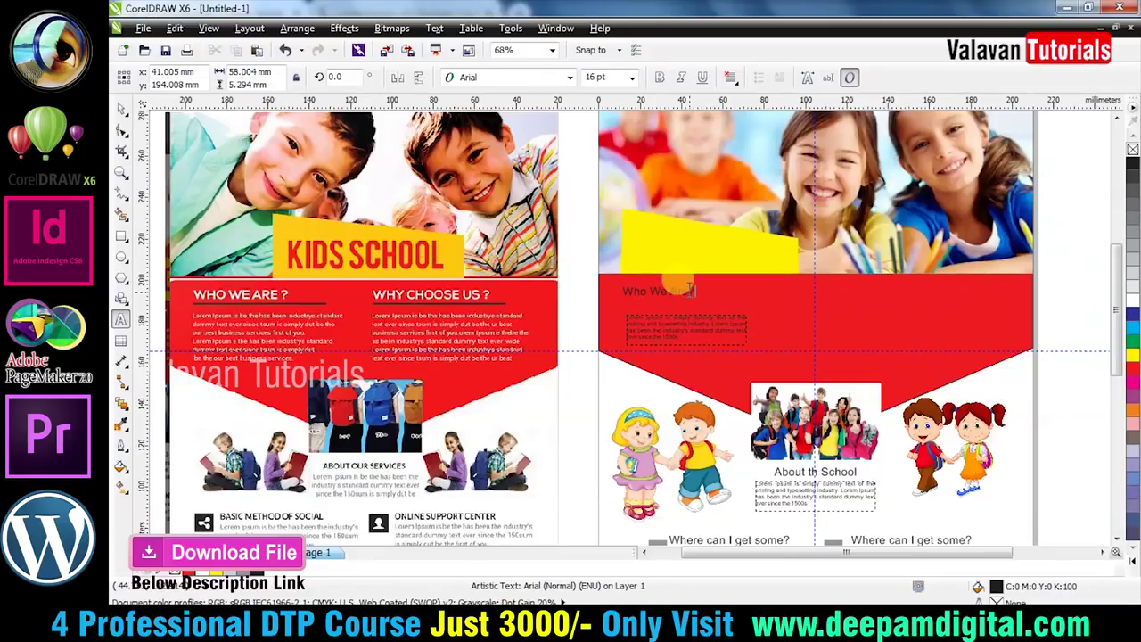
Step: Make the heading uppercase WHO WE ARE? at 18 pt
key("ctrl+a")
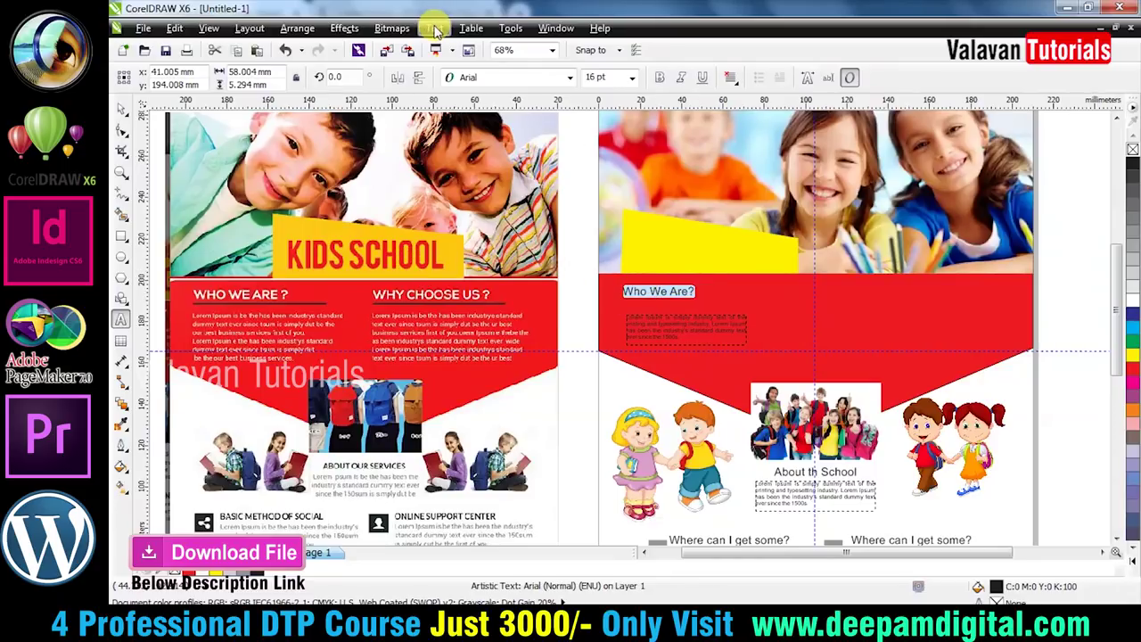
key("Down")
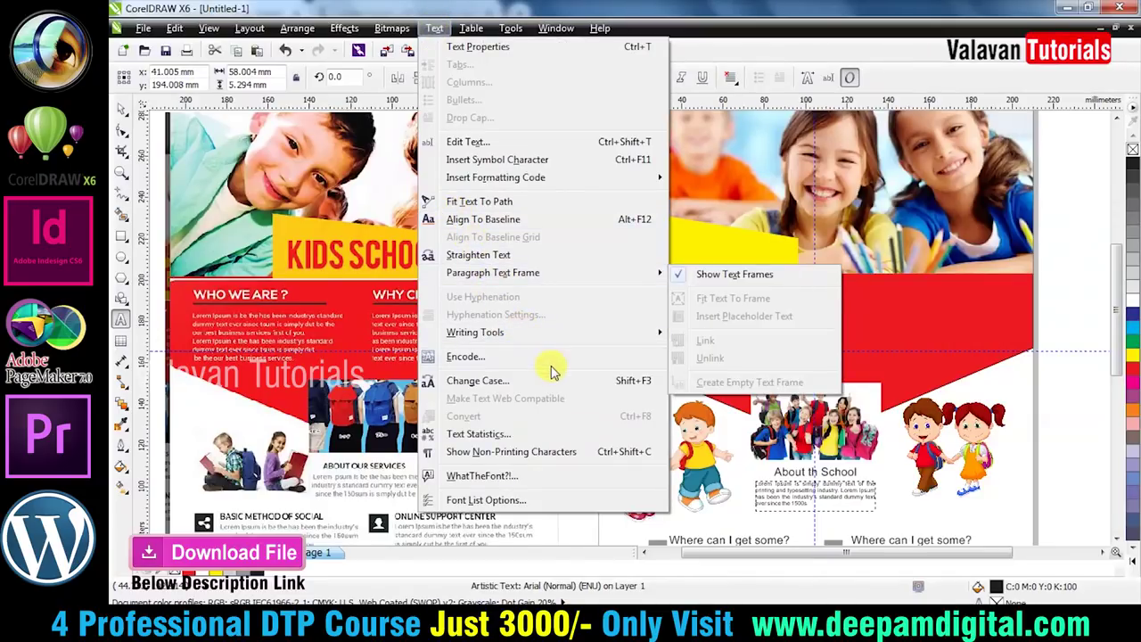
left_click(598, 384)
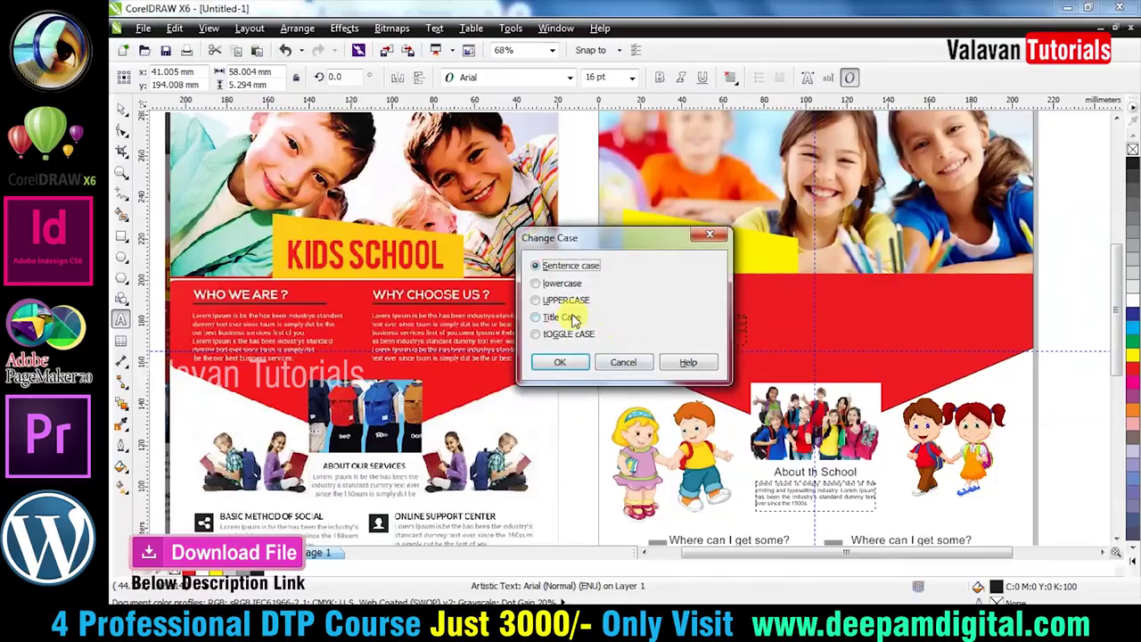
left_click(561, 361)
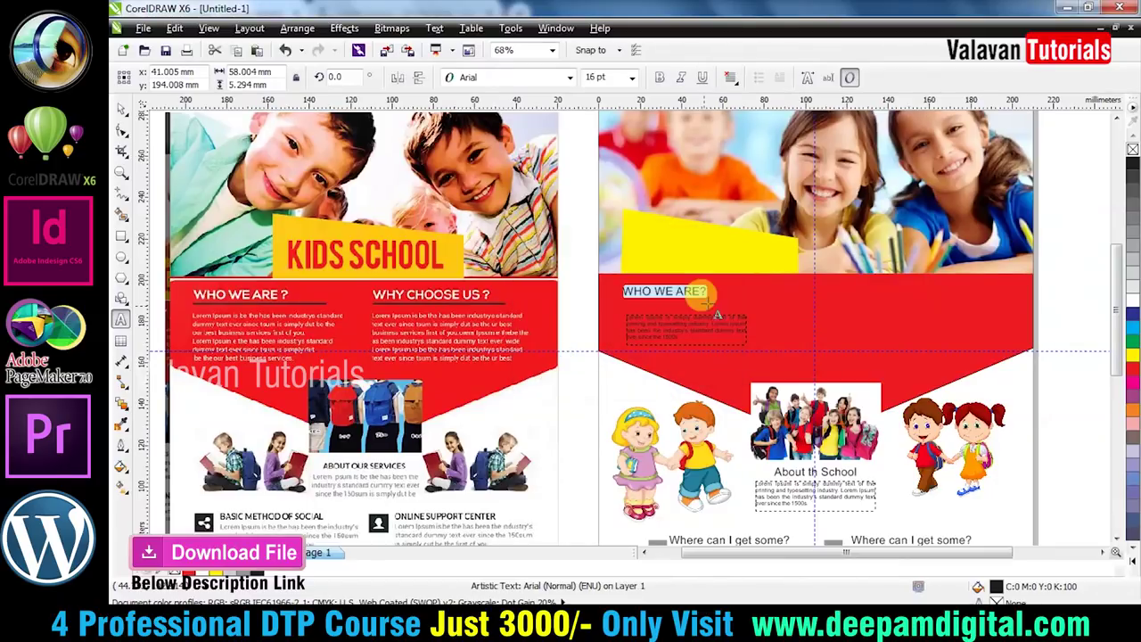
left_click(631, 78)
left_click(612, 211)
key("ctrl+space")
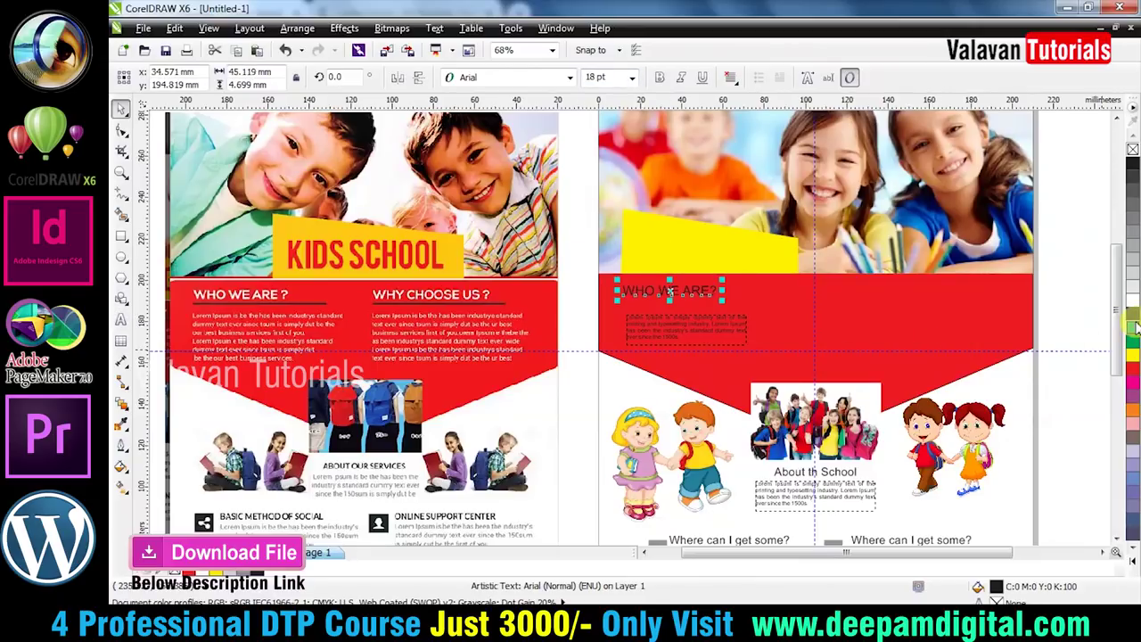
Step: Widen the paragraph frame below the heading to the right and extend it downward
left_click(667, 323)
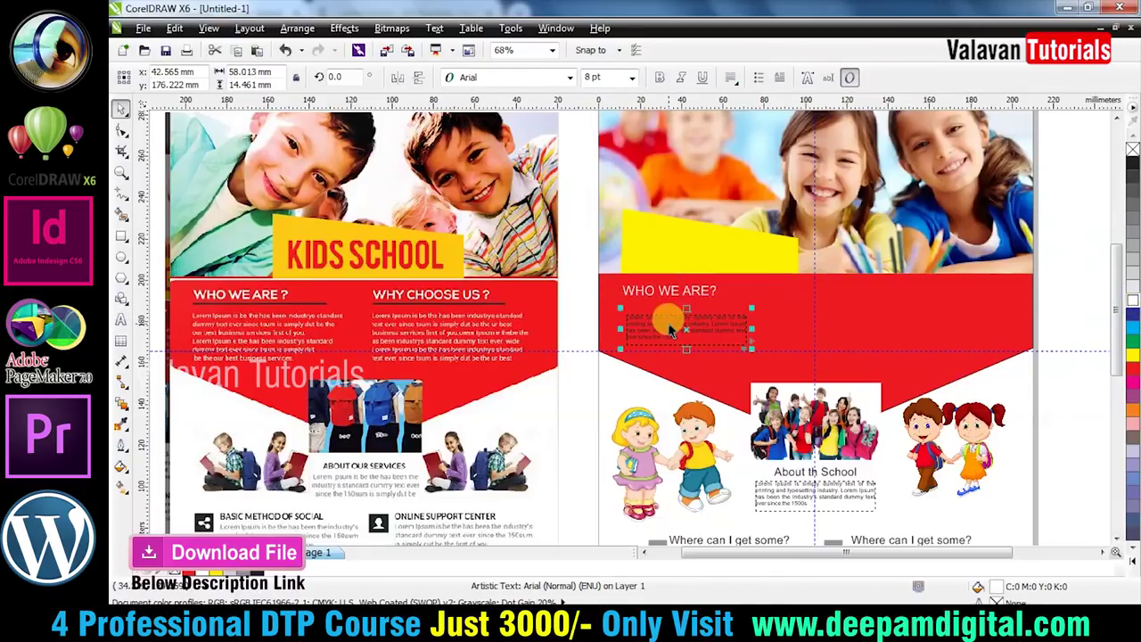
scroll(736, 356, "up", 3)
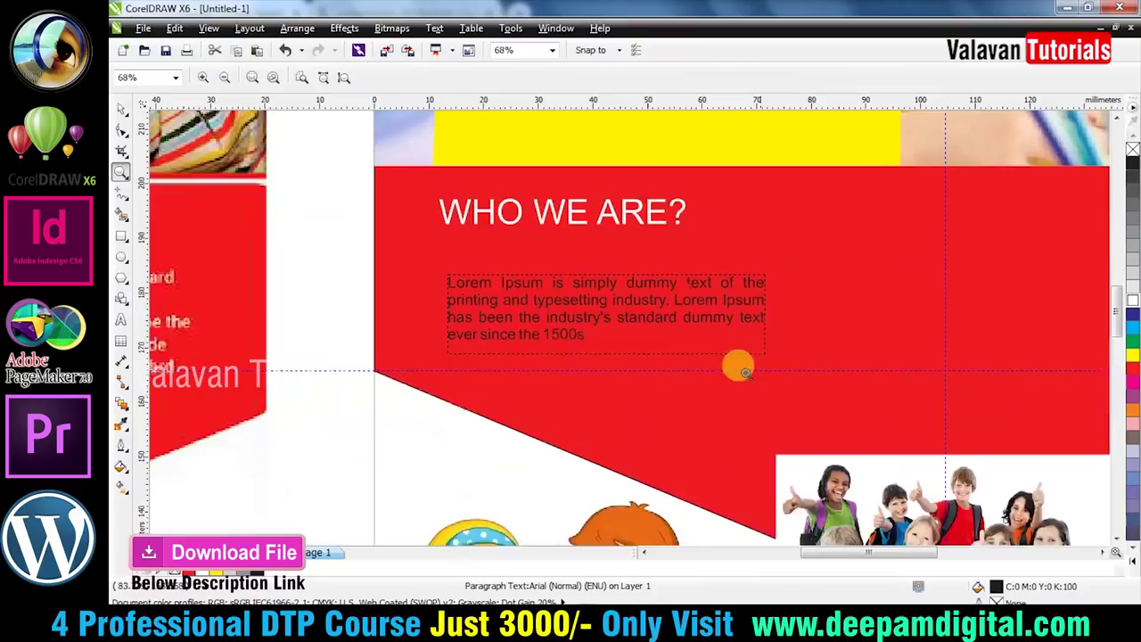
double_click(531, 290)
left_click_drag(530, 289, 527, 281)
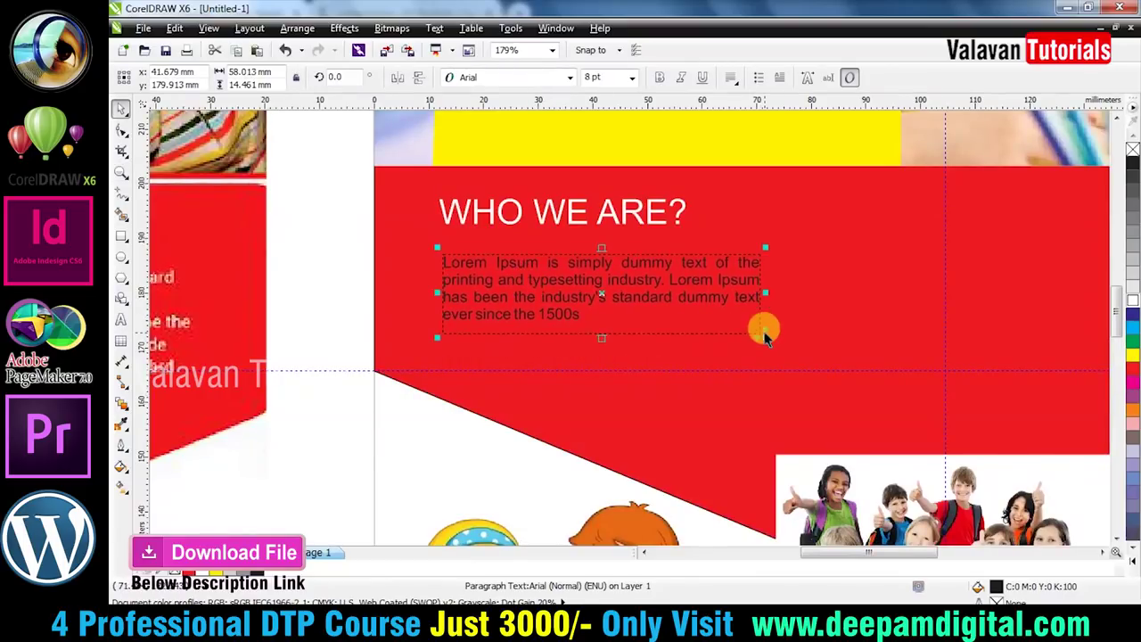
left_click_drag(763, 332, 923, 405)
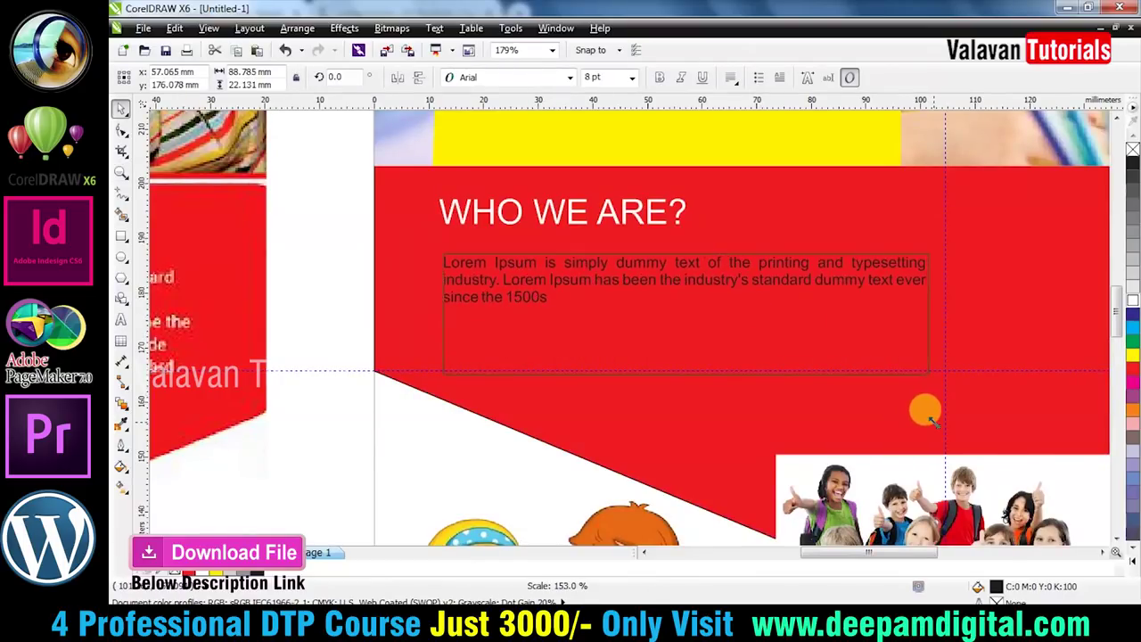
left_click_drag(711, 389, 676, 401)
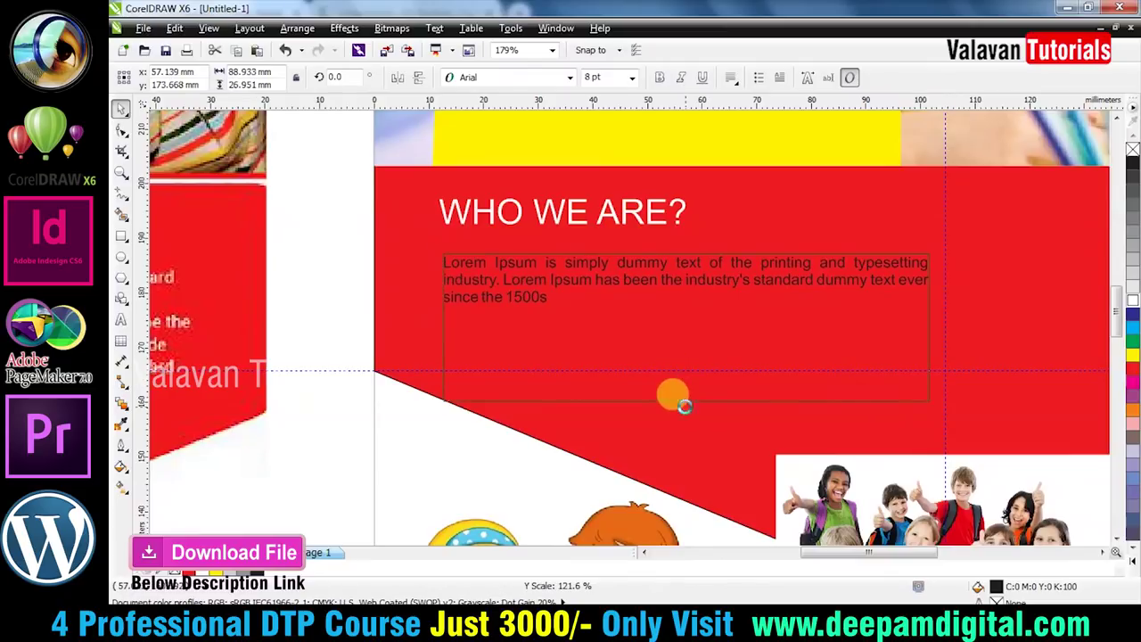
Step: Lengthen the paragraph by pasting two extra copies of its text at the end
left_click(589, 307)
type("a")
key("ctrl+a")
key("ctrl+c")
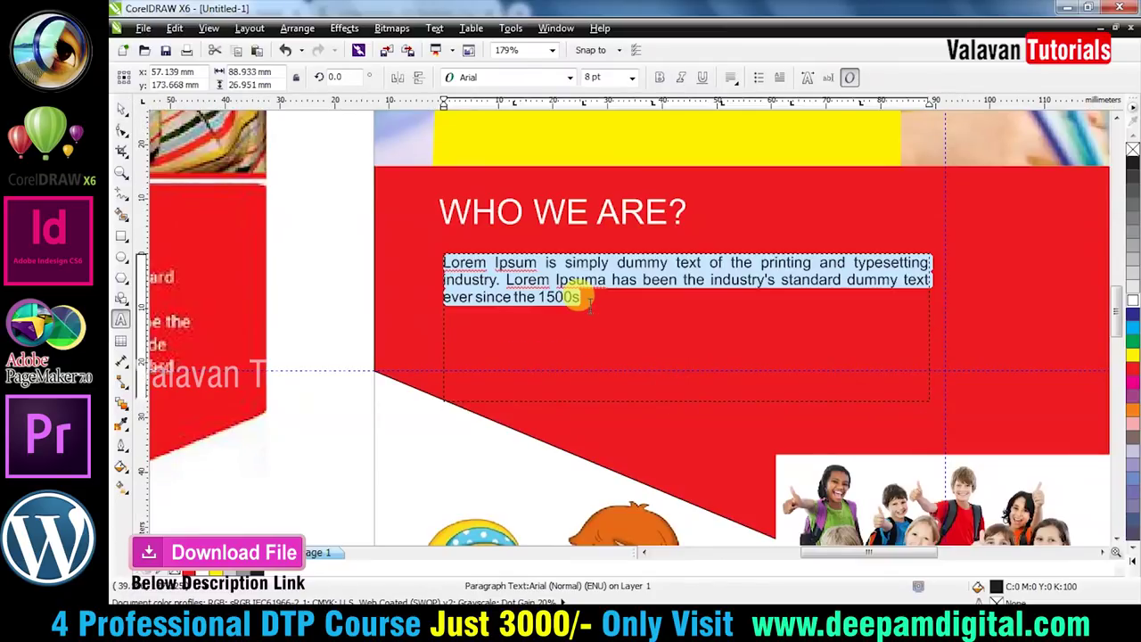
left_click(589, 304)
key("ctrl+v")
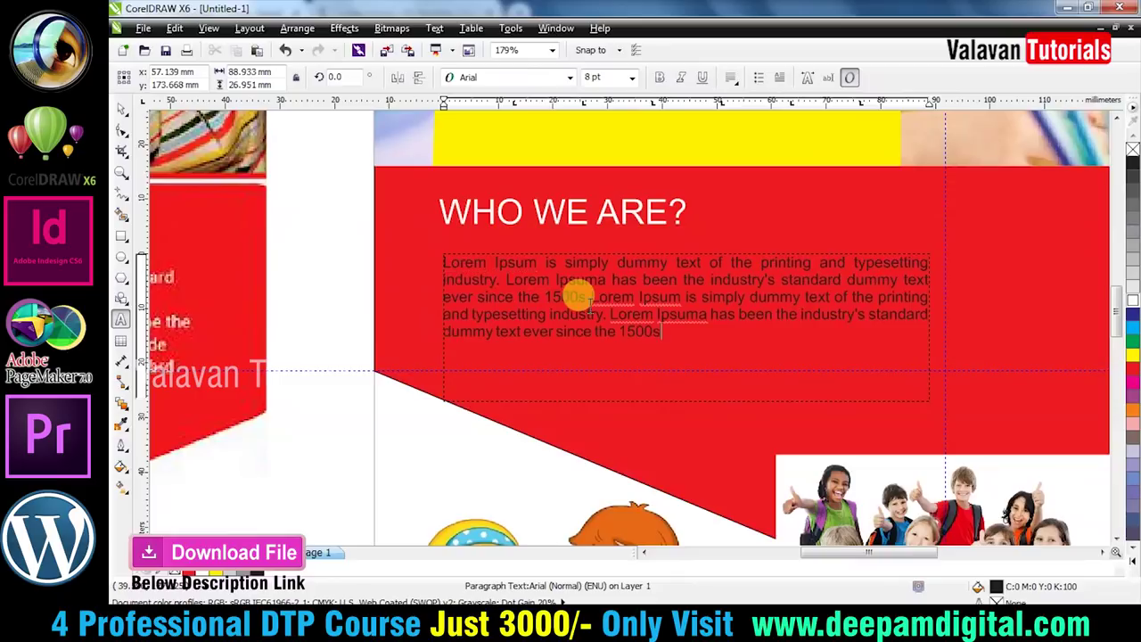
key("ctrl+v")
key("ctrl+space")
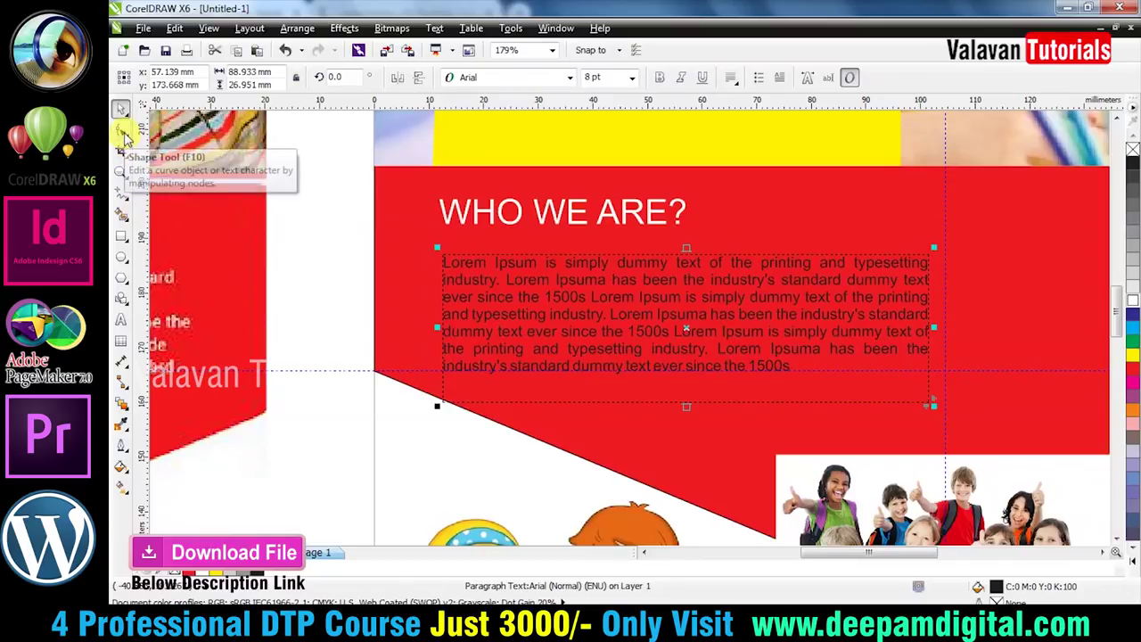
Step: Loosen the paragraph's line spacing with the Shape tool's spacing handle
left_click(125, 134)
left_click(428, 399)
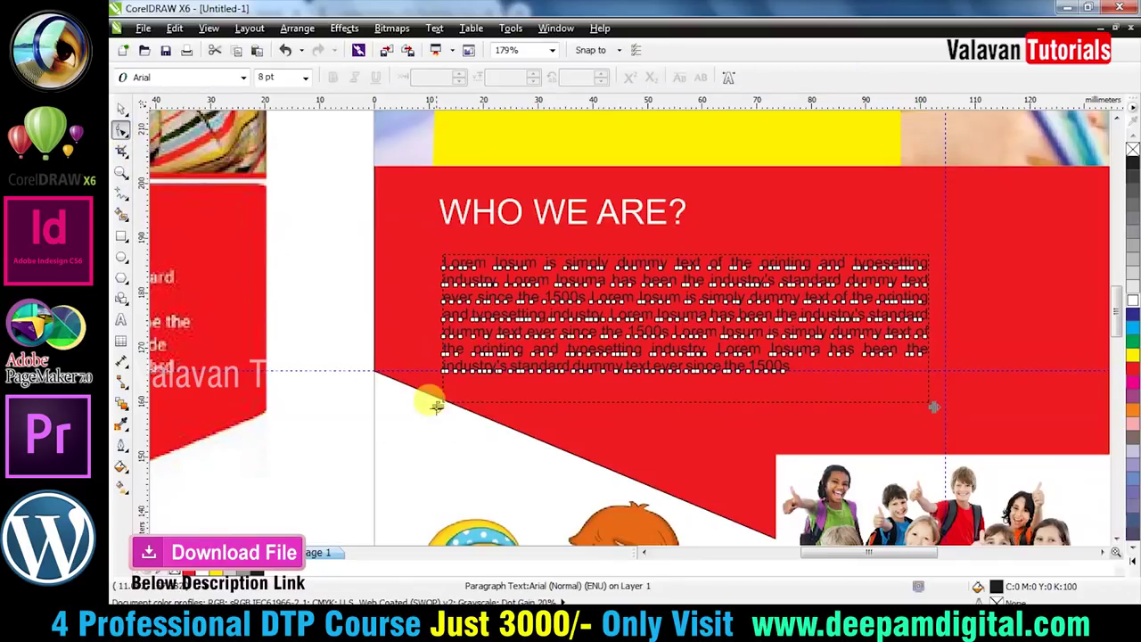
left_click_drag(437, 421, 438, 425)
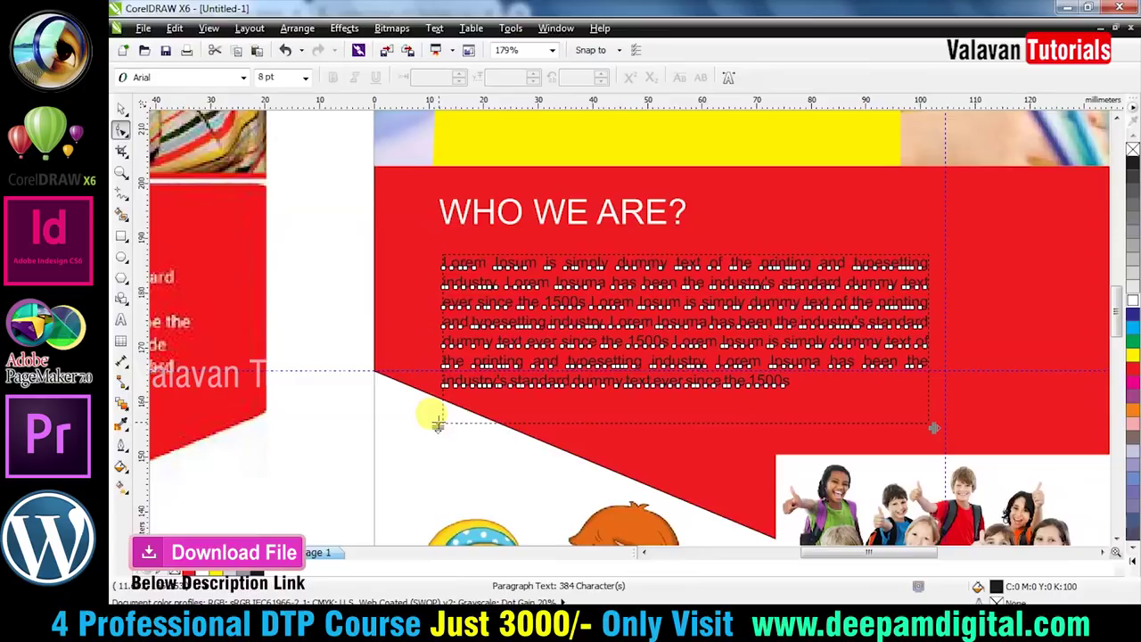
key("space")
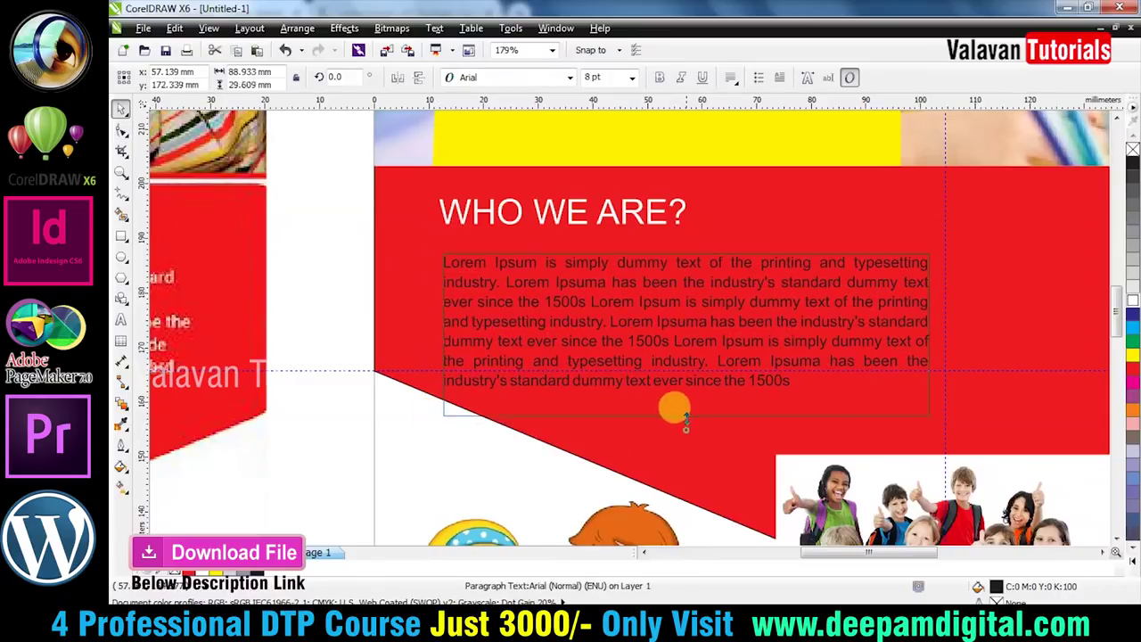
Step: Colour the paragraph text white and clear the selection
scroll(678, 406, "down", 2)
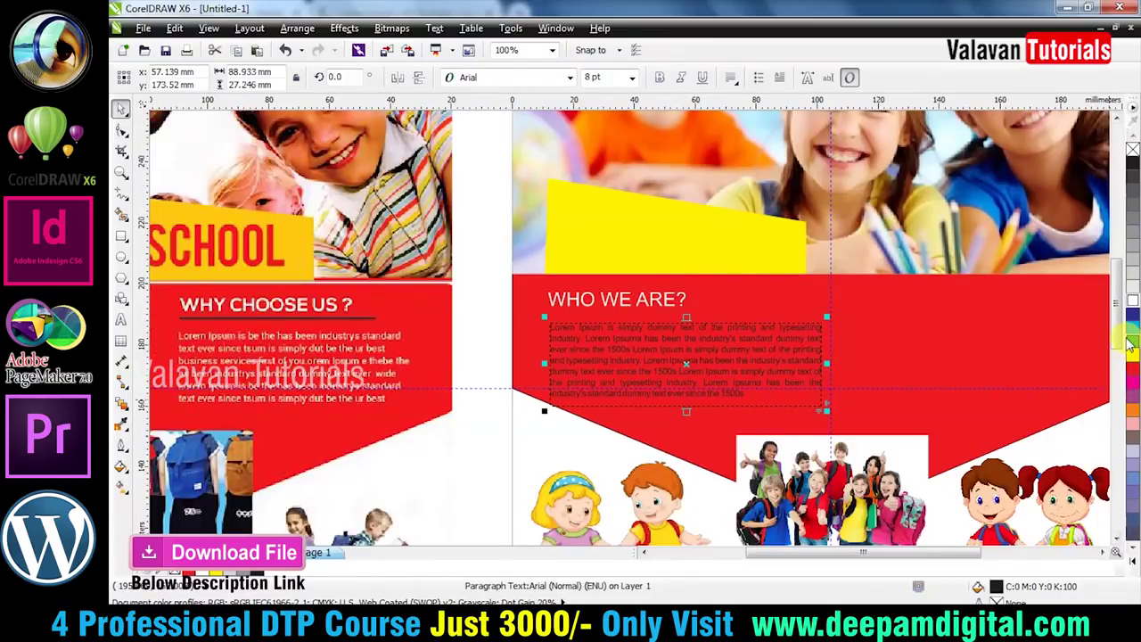
left_click_drag(1130, 295, 798, 339)
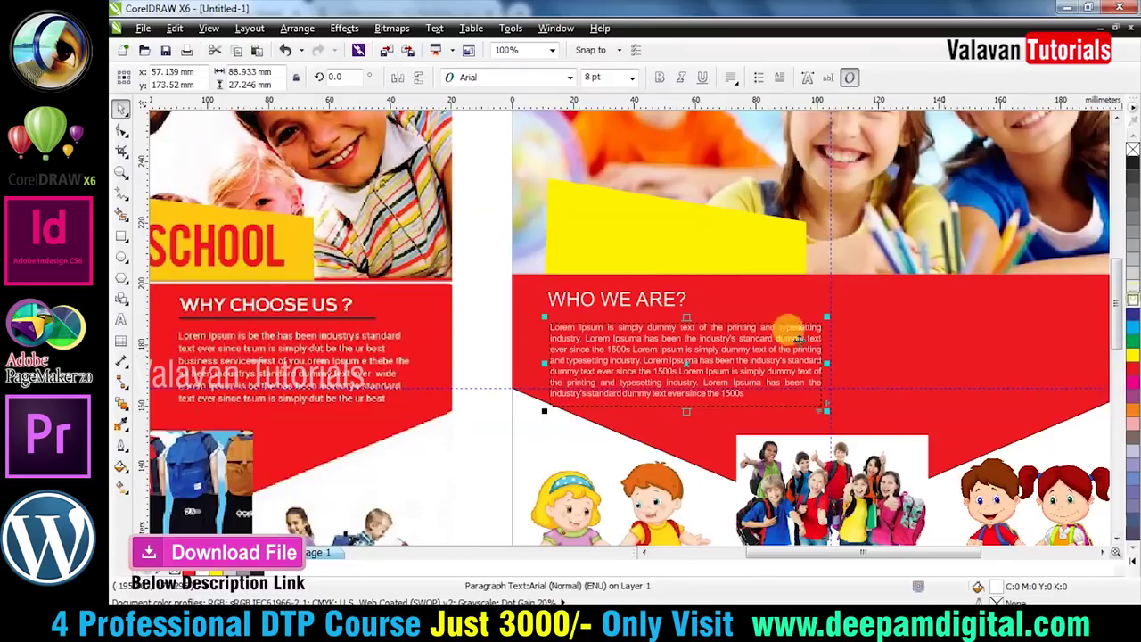
scroll(798, 338, "down", 2)
left_click(1016, 382)
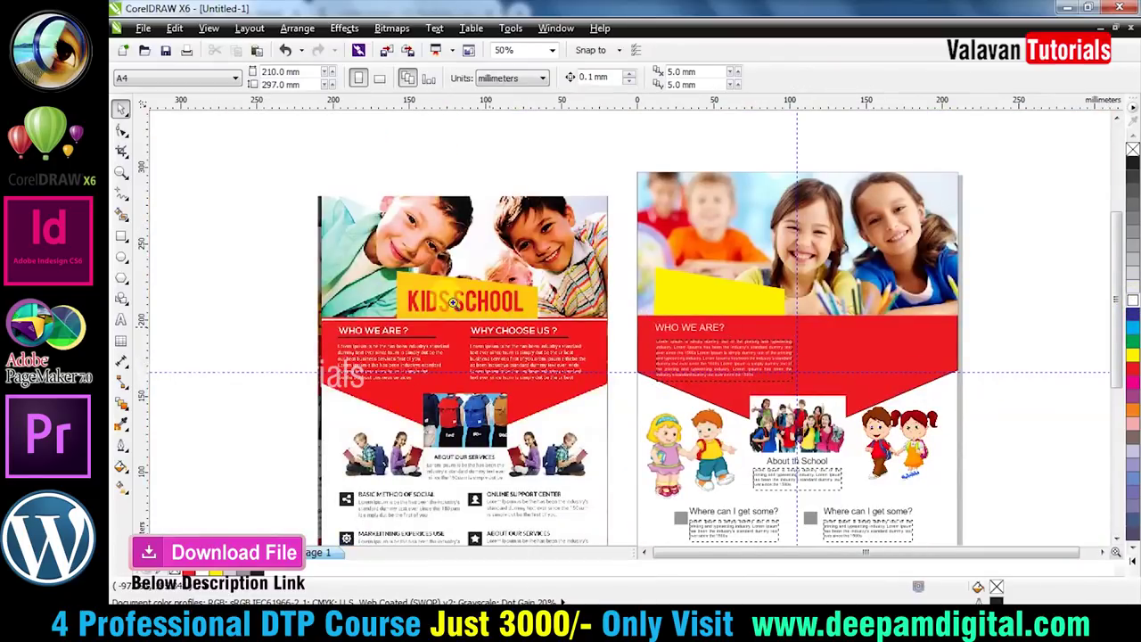
scroll(651, 373, "up", 2)
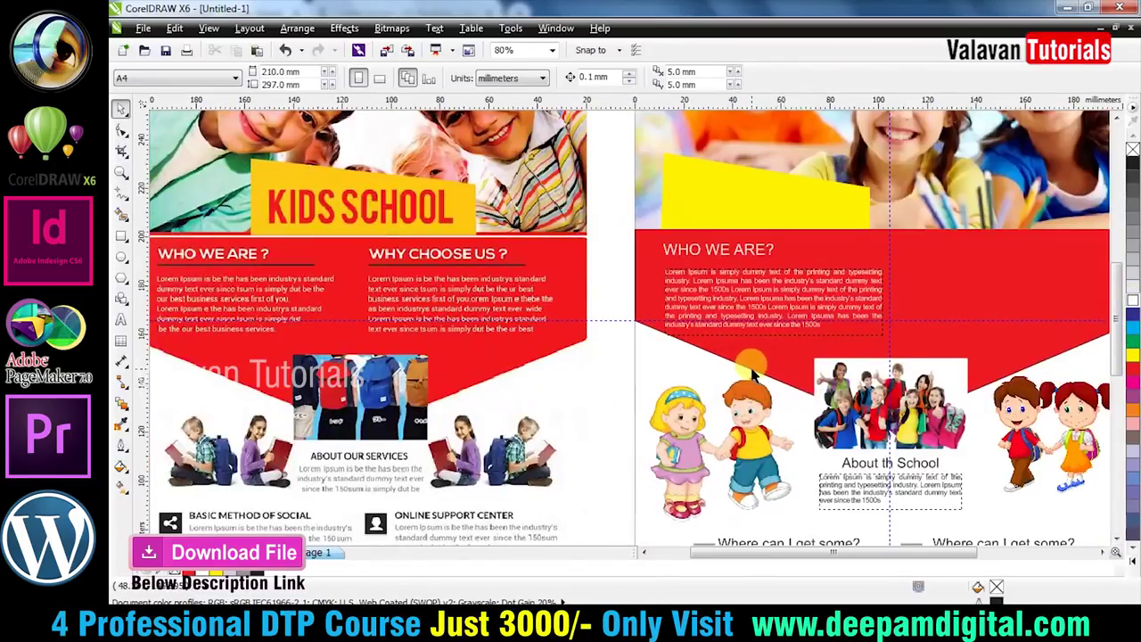
key("shift+s")
Step: Draw a thin, roughly 89 mm line under WHO WE ARE?, stretched right and lowered slightly
left_click_drag(665, 260, 857, 254)
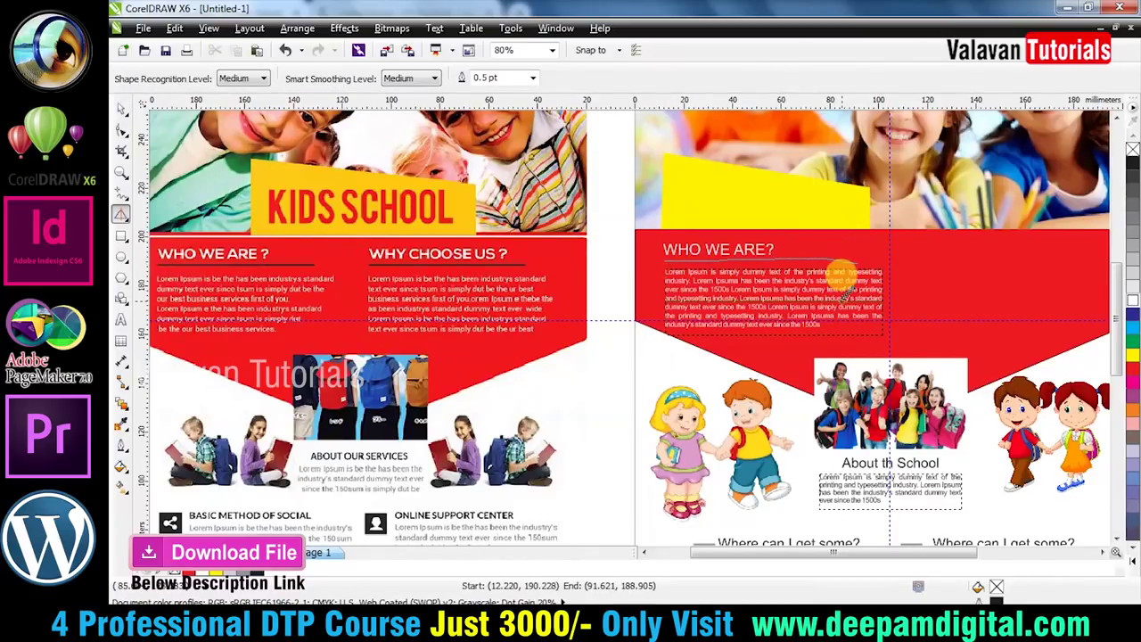
key("space")
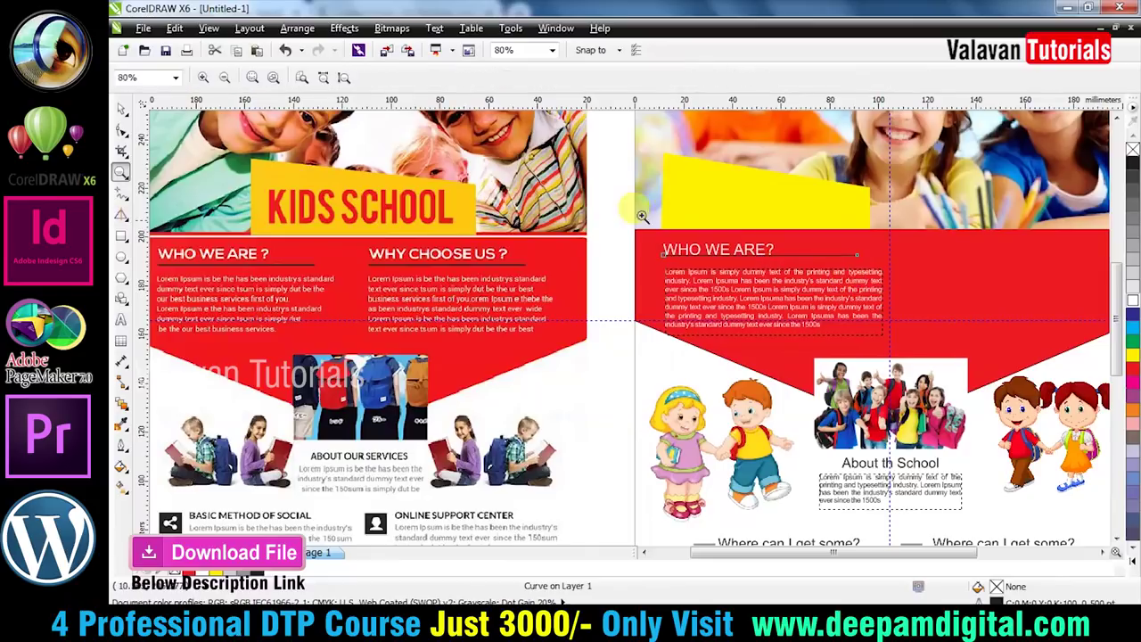
key("shift+F2")
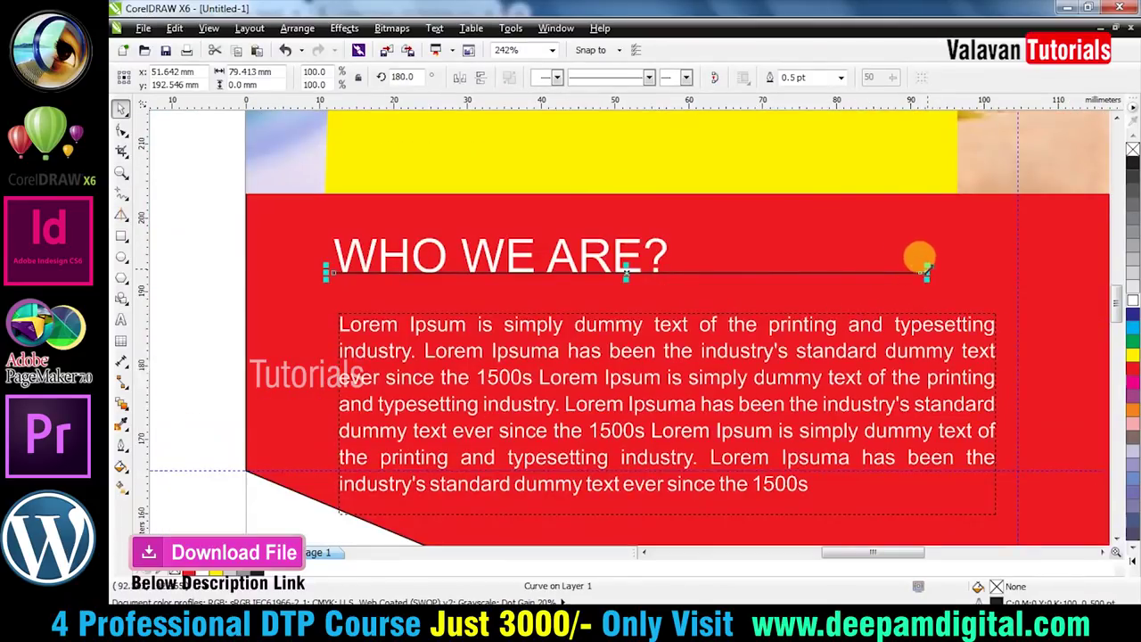
left_click_drag(925, 271, 1000, 272)
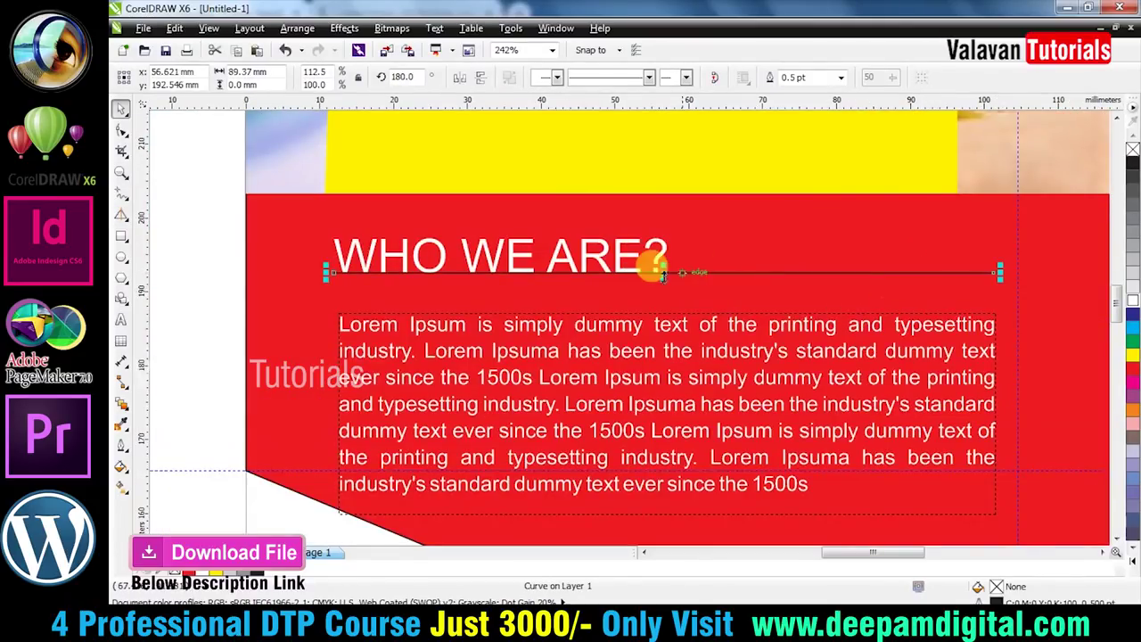
left_click_drag(675, 271, 675, 289)
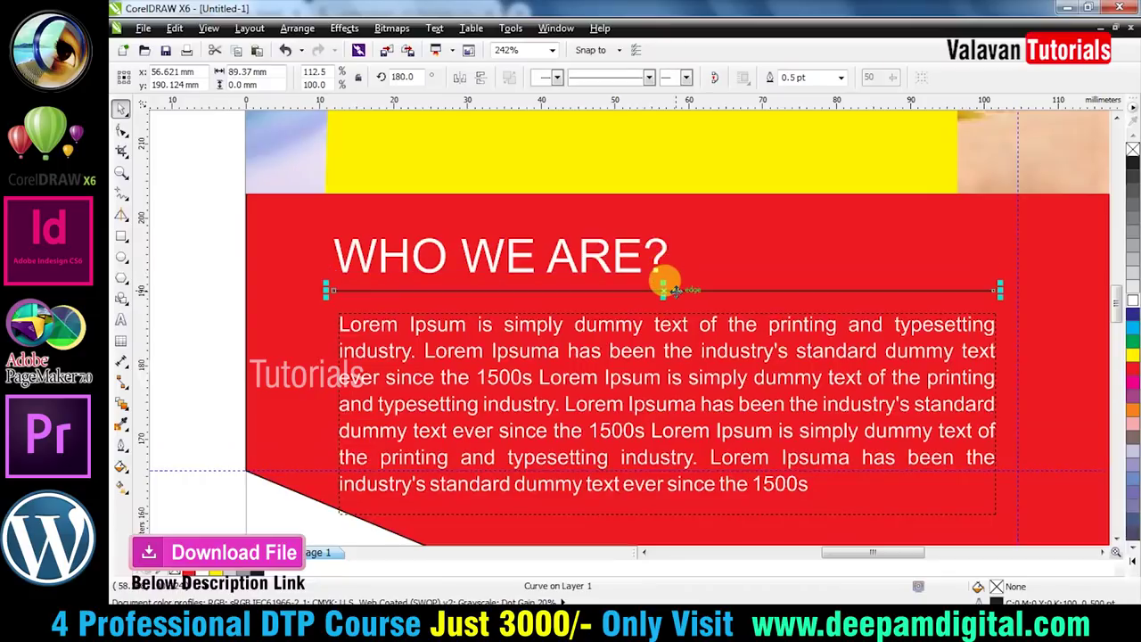
scroll(673, 288, "down", 3)
left_click(1013, 328)
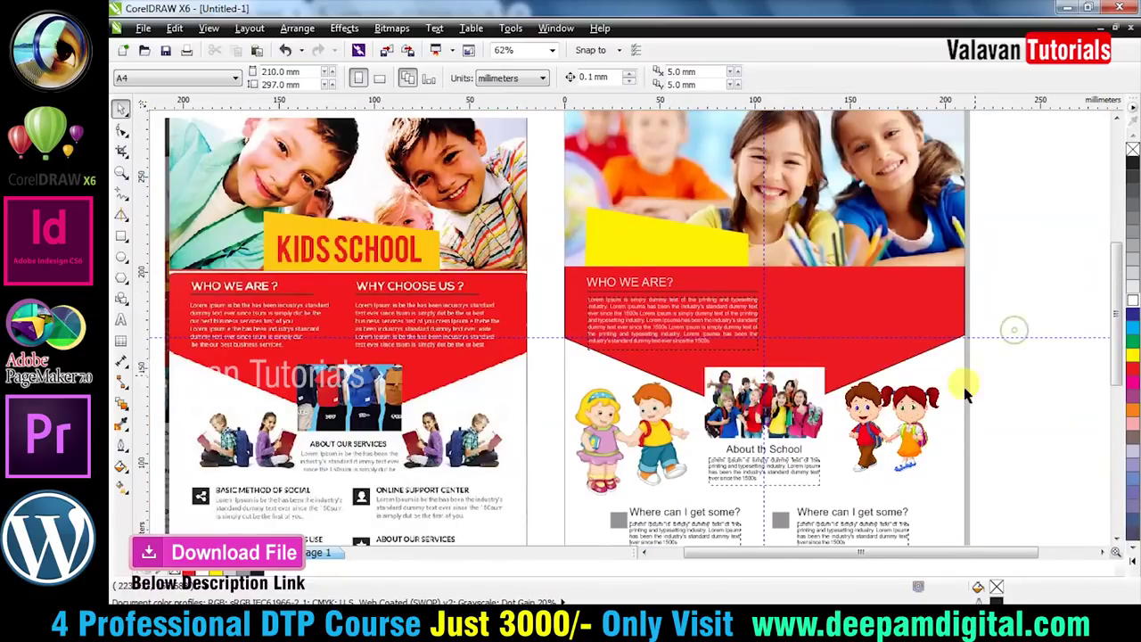
Step: Duplicate the WHO WE ARE? column onto the right half of the red band
left_click(612, 294)
left_click_drag(612, 294, 653, 297)
left_click_drag(751, 312, 861, 308)
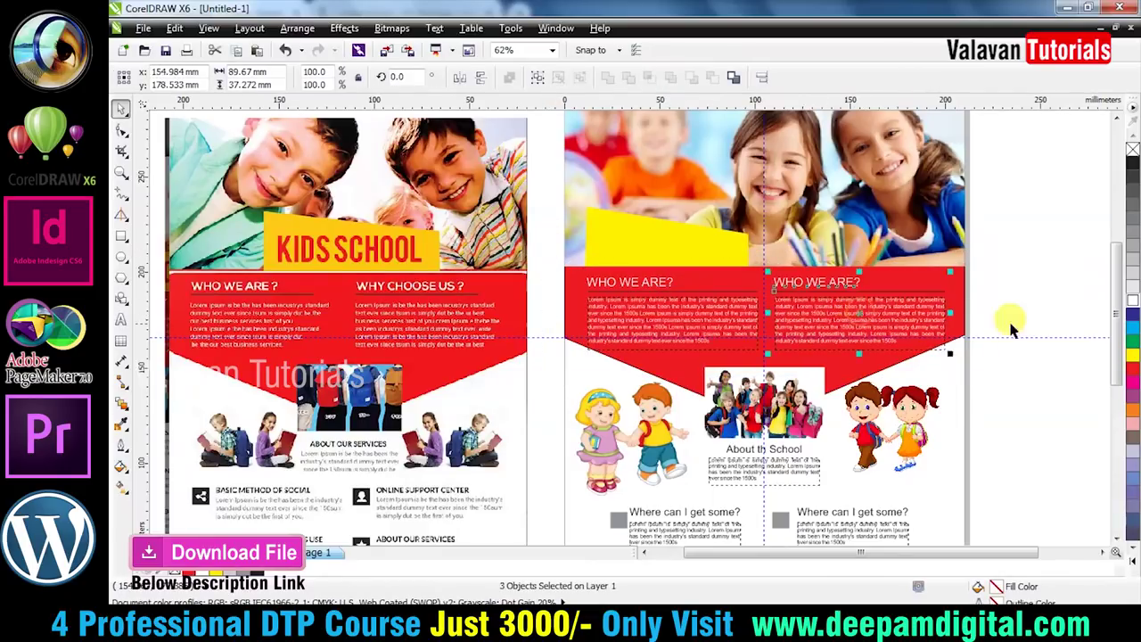
key("z")
left_click(883, 310)
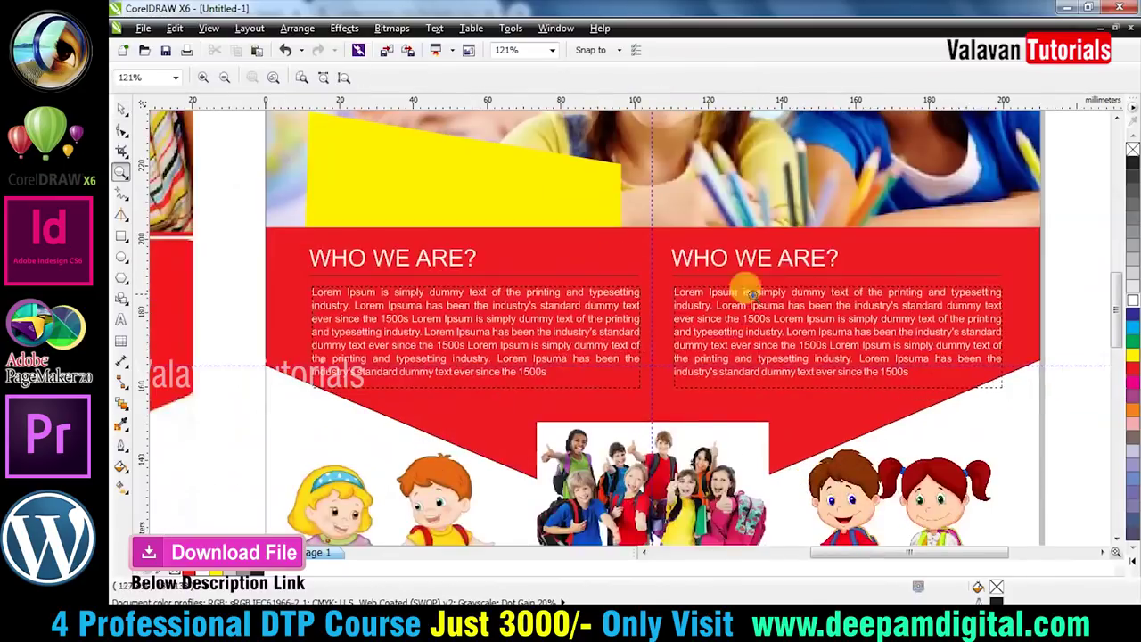
key("space")
scroll(783, 267, "down", 2)
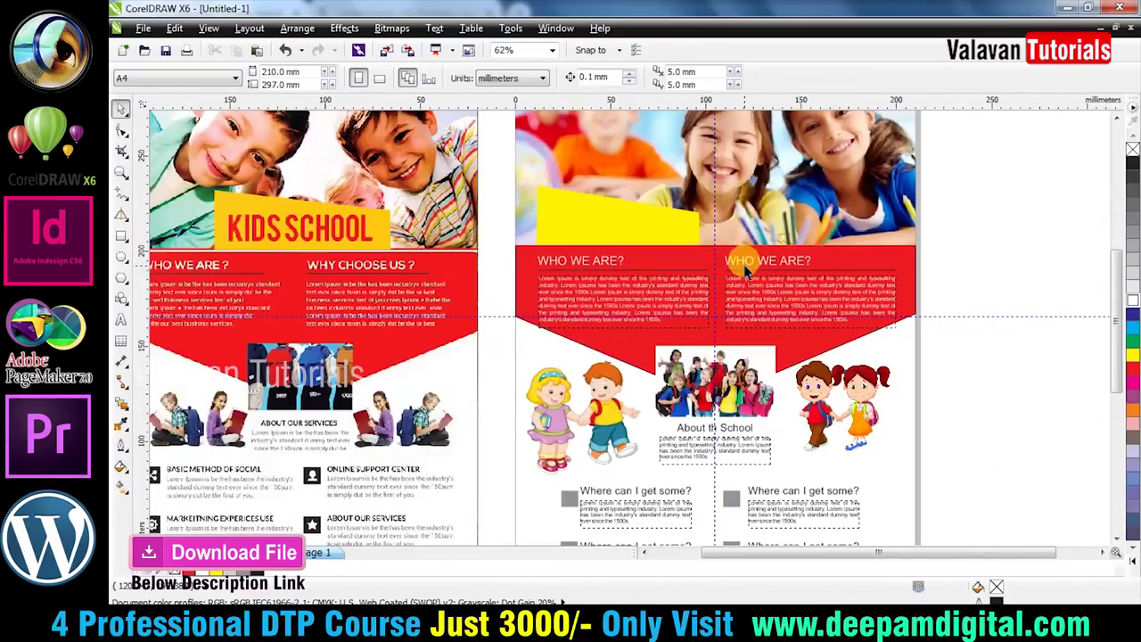
Step: Retype the copied heading as WHY CHOOSE US? in uppercase
double_click(746, 263)
key("ctrl+a")
type("Wh")
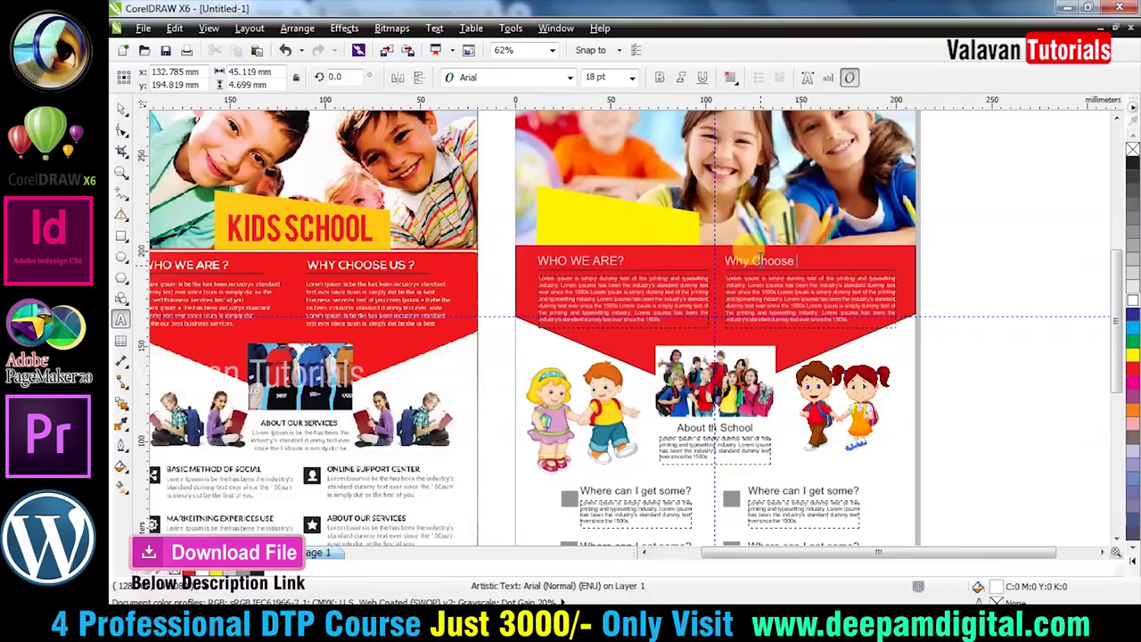
key("ctrl+a")
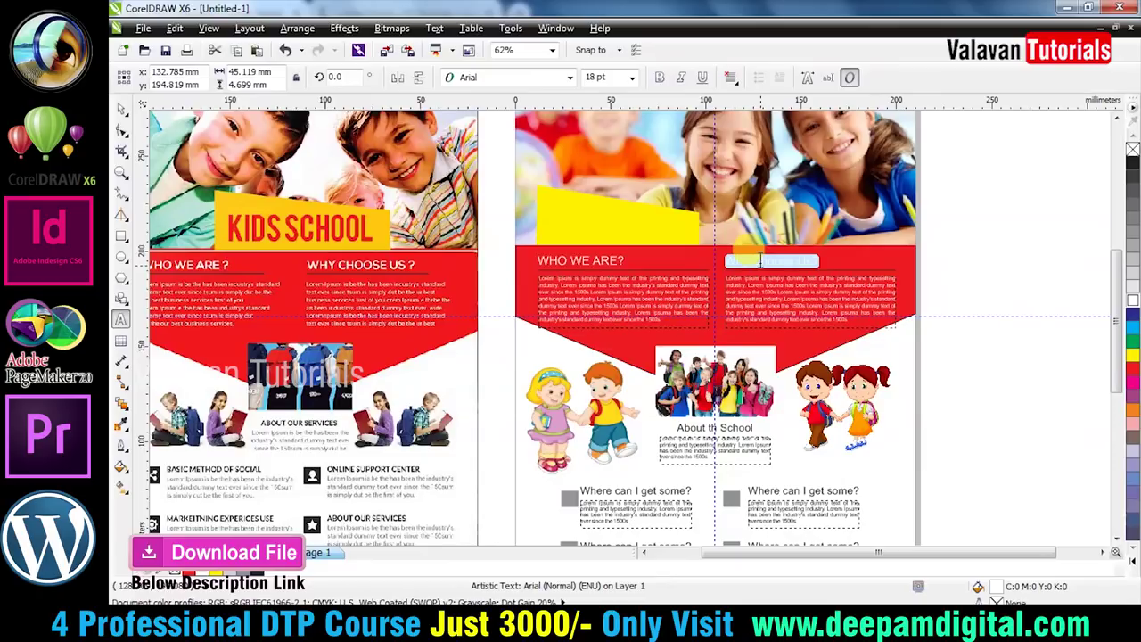
left_click(434, 28)
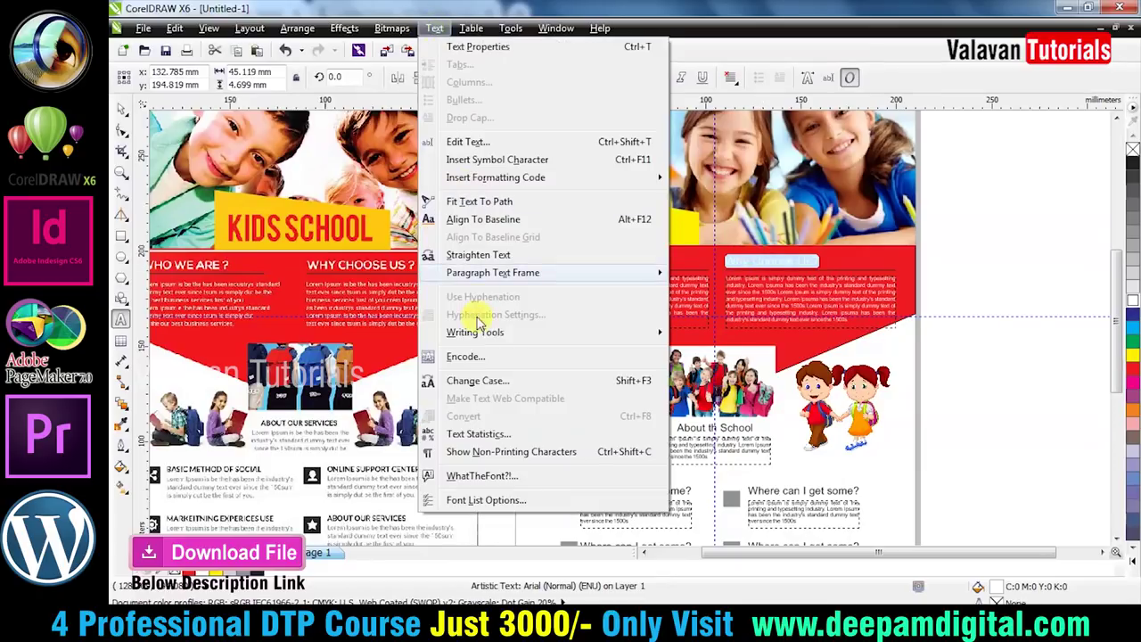
left_click(485, 379)
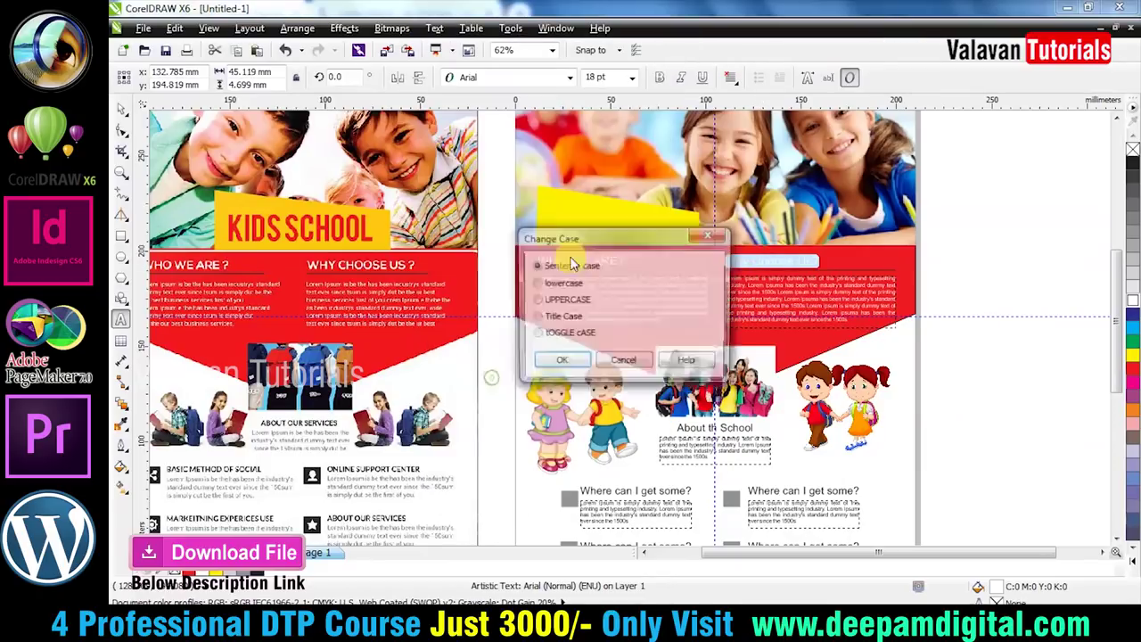
left_click(560, 362)
key("Escape")
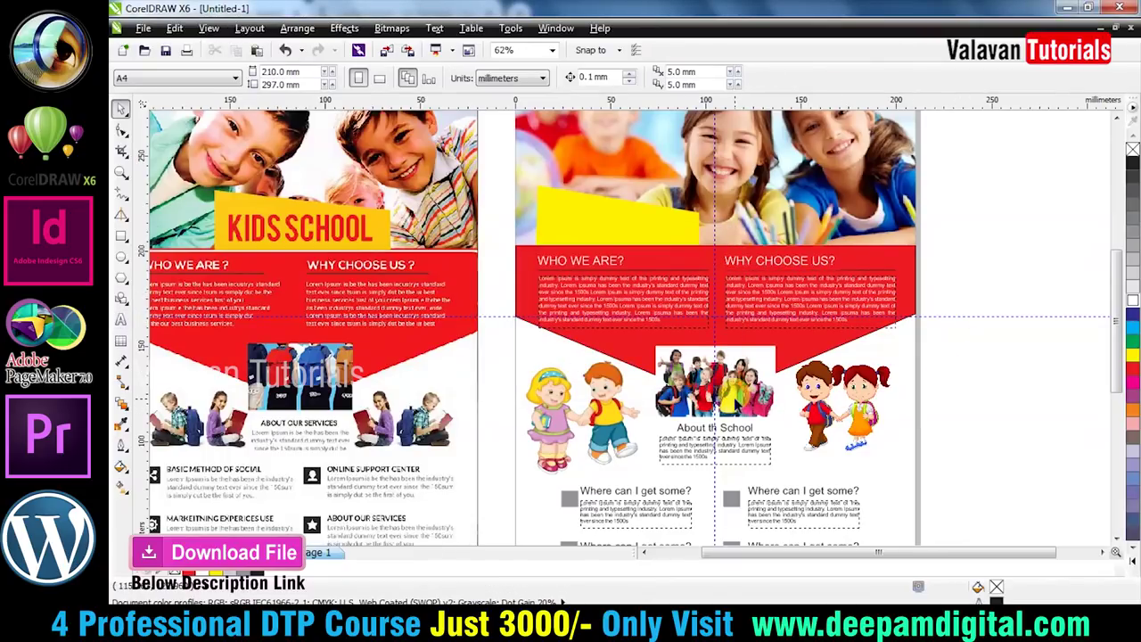
Step: Place a copy of a heading inside the yellow box, set in Arial
left_click_drag(581, 278, 599, 224)
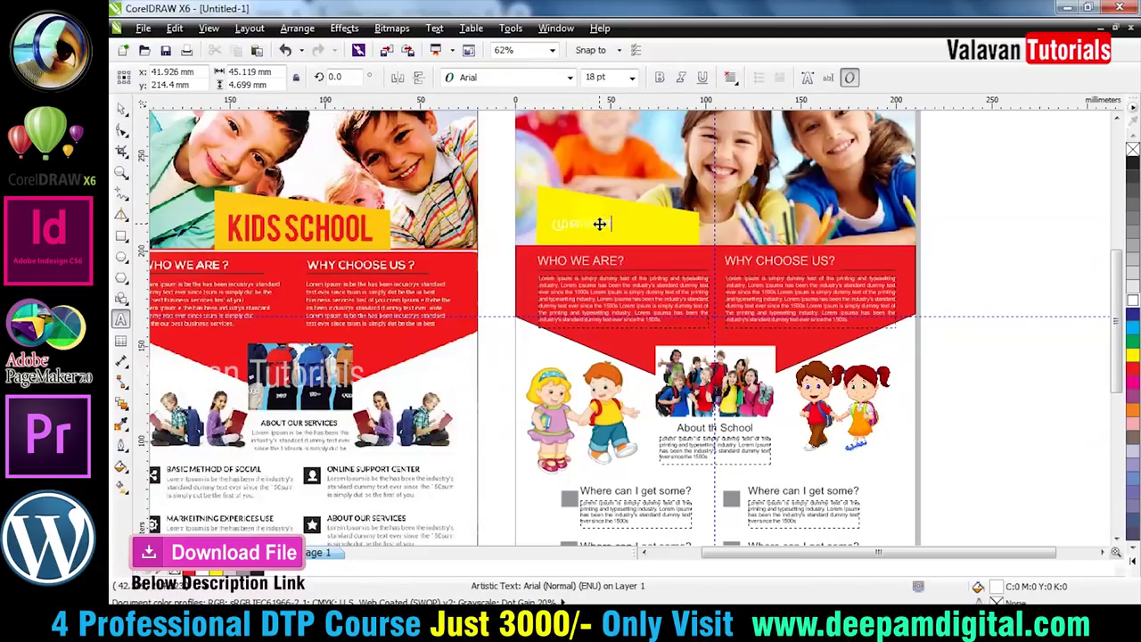
left_click_drag(621, 232, 621, 230)
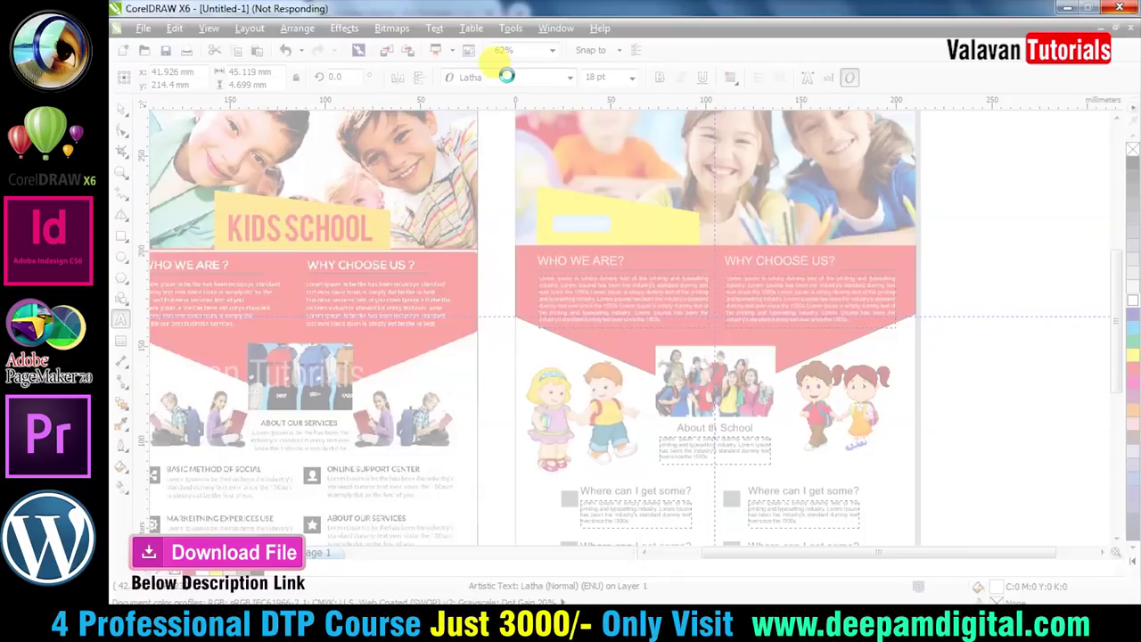
left_click(505, 76)
mouse_move(470, 113)
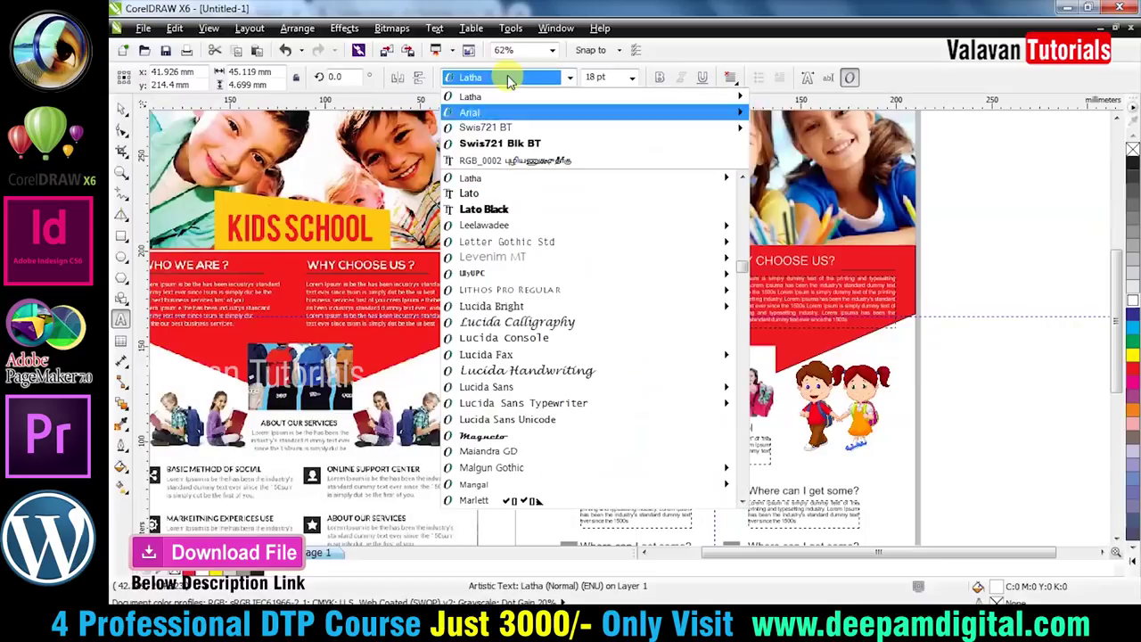
left_click(505, 113)
type("Kids School")
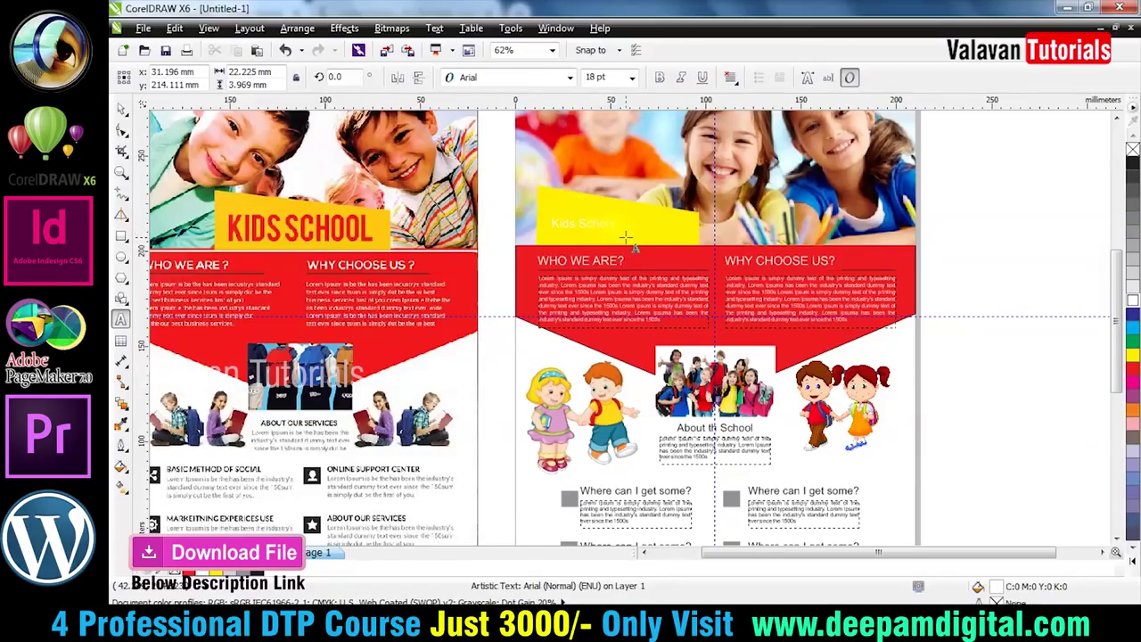
key("ctrl+space")
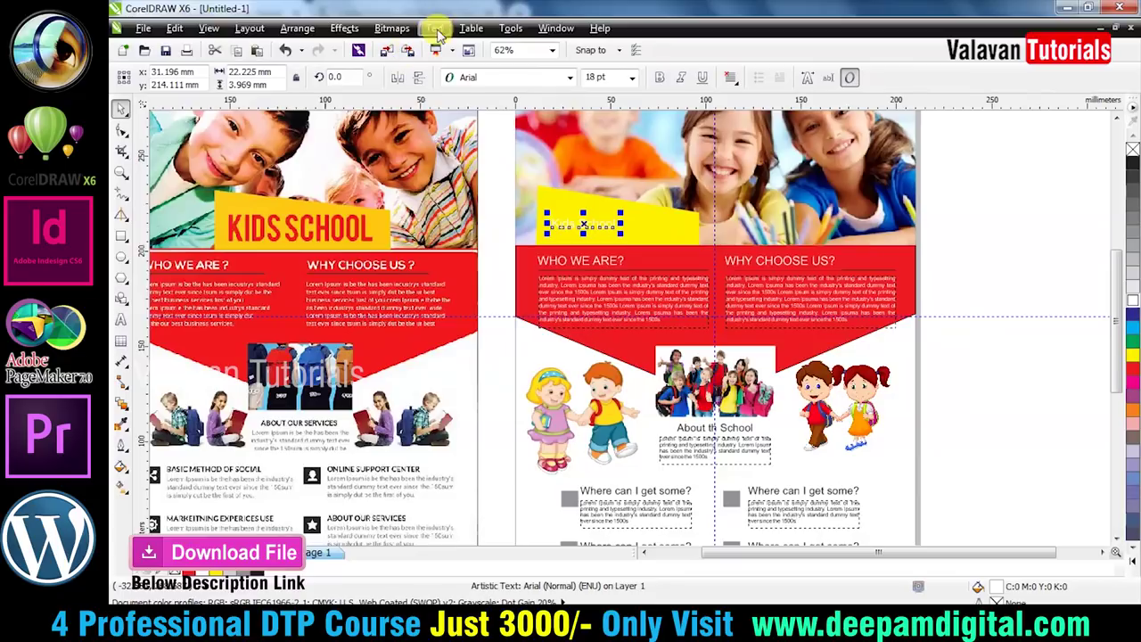
Step: Make the KIDS SCHOOL title uppercase, Swis721 Blk BT, and red
left_click(434, 28)
left_click(491, 381)
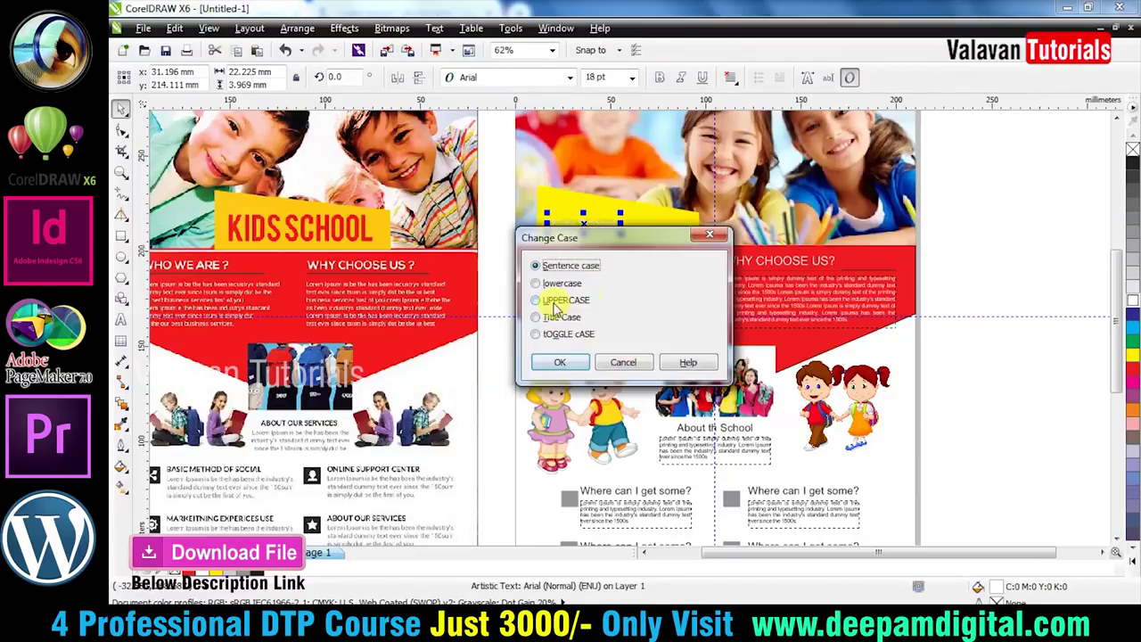
left_click(571, 365)
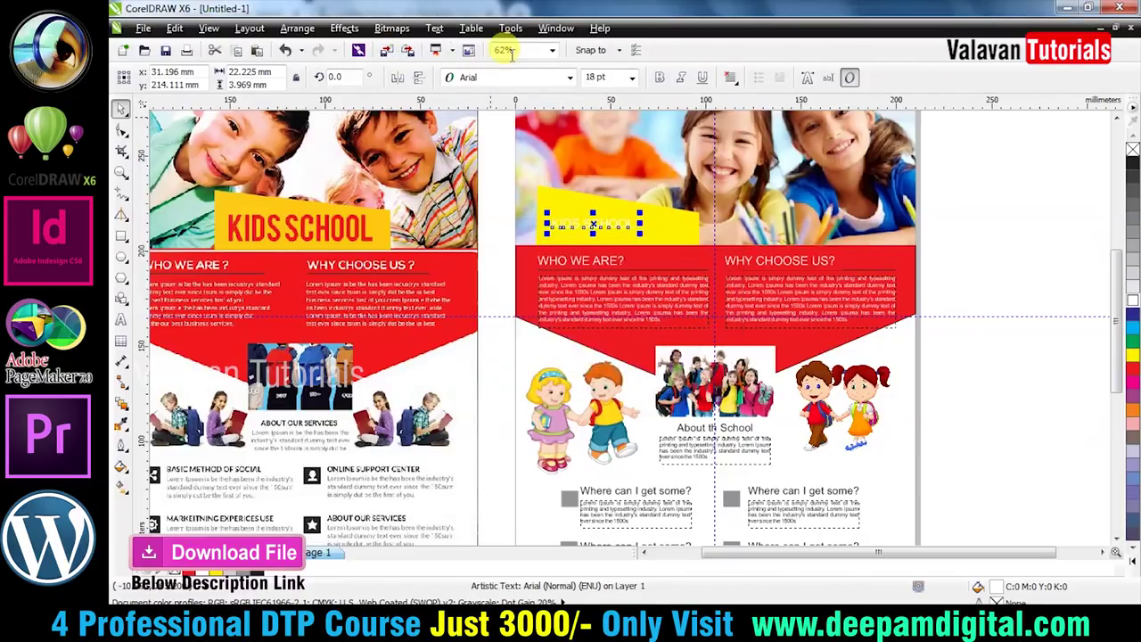
left_click(506, 77)
left_click(499, 142)
left_click(1130, 370)
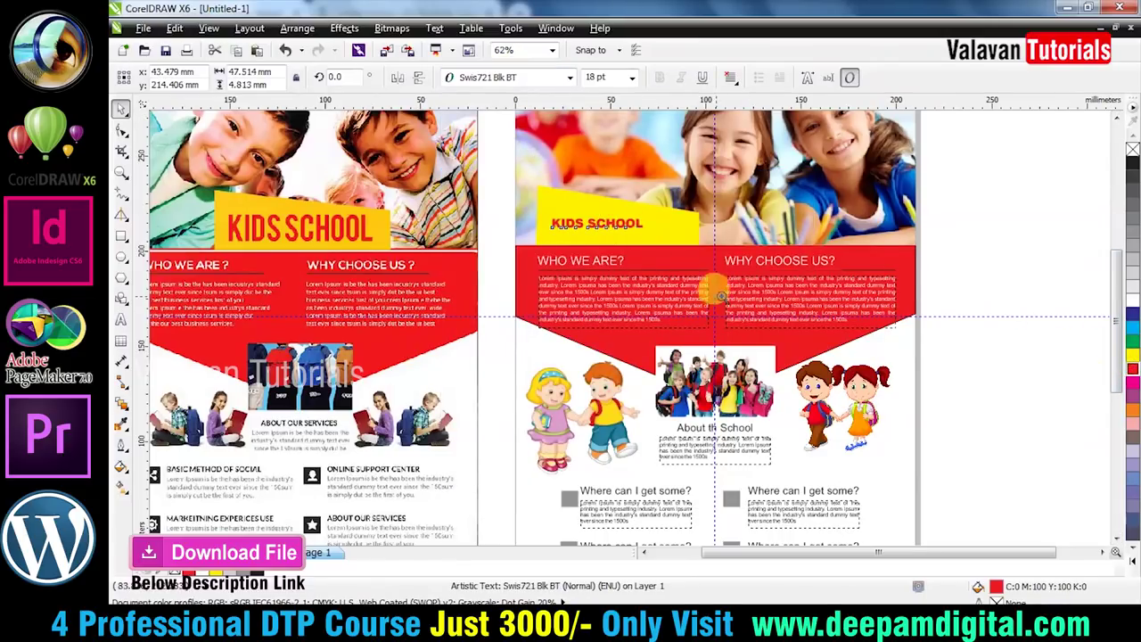
Step: Enlarge KIDS SCHOOL, lower it, and stretch it taller to about 47.6 pt
key("z")
left_click(498, 219)
key("space")
left_click_drag(673, 270, 760, 261)
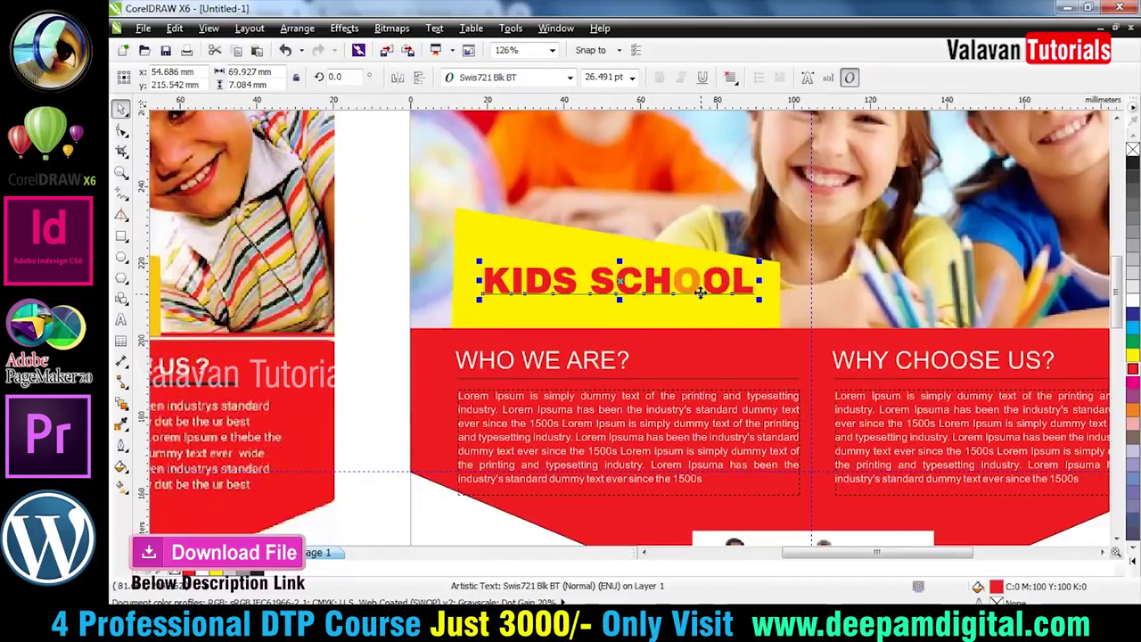
left_click_drag(701, 293, 686, 315)
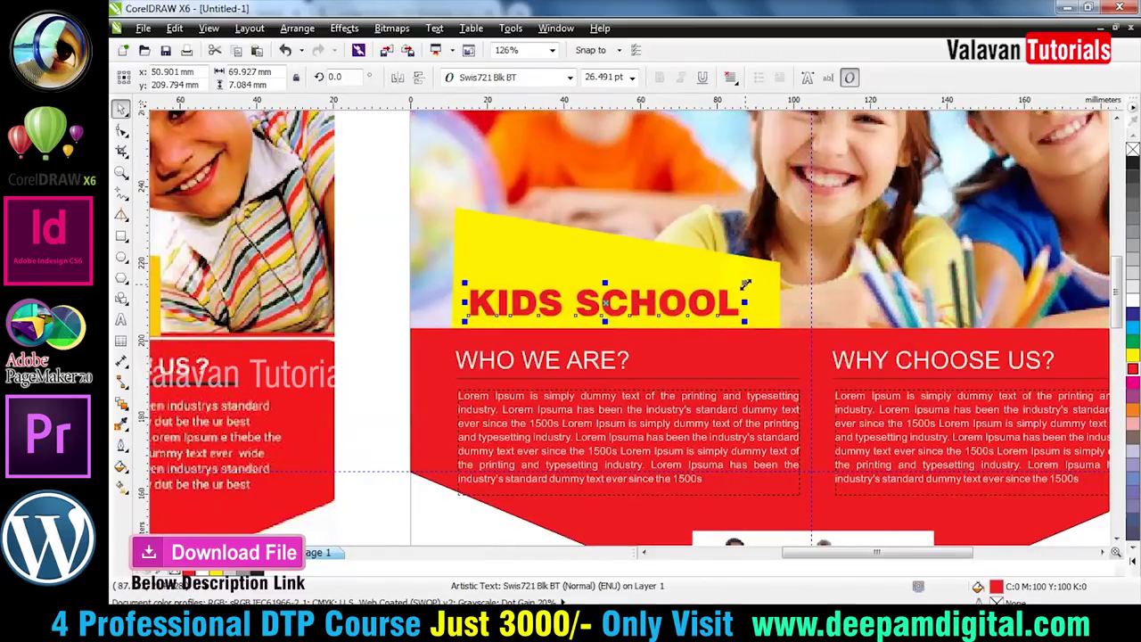
left_click_drag(746, 284, 764, 280)
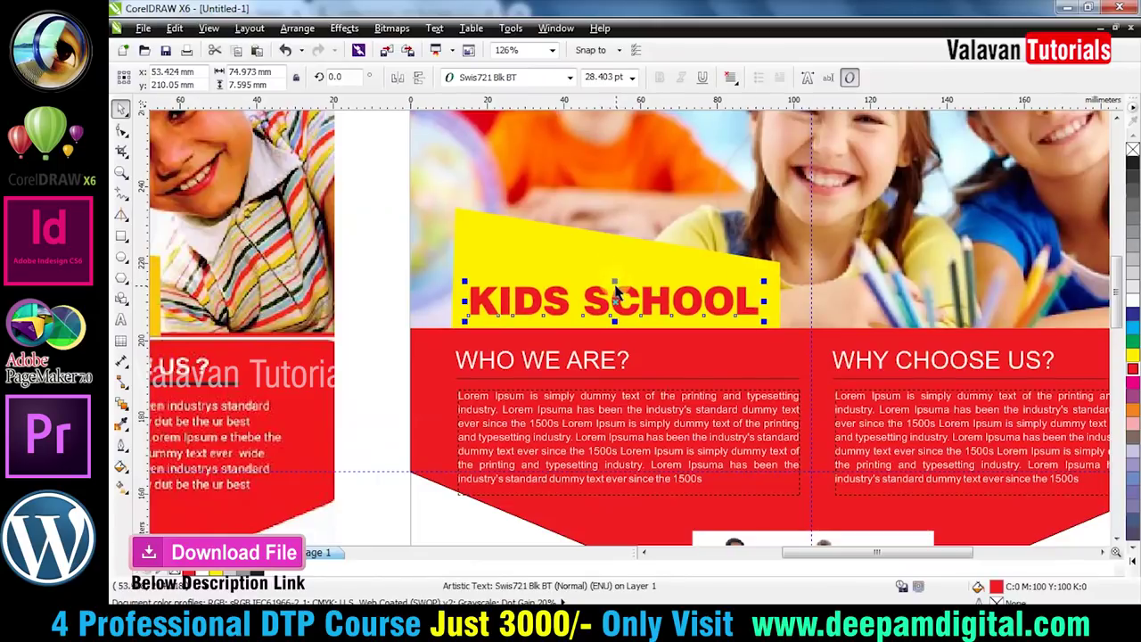
left_click(613, 272)
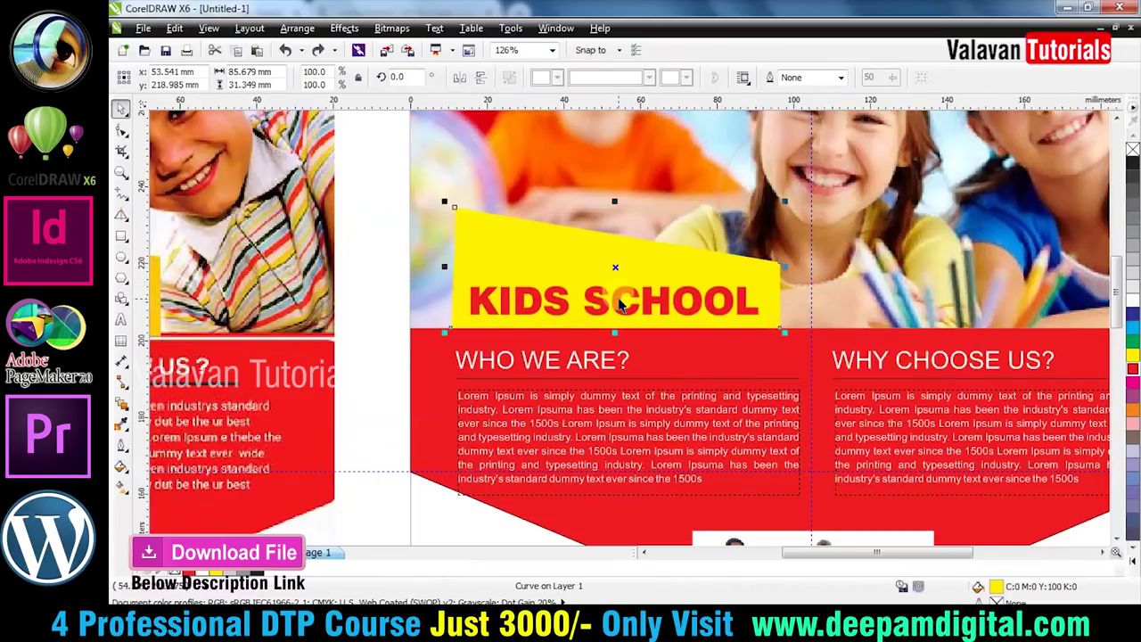
left_click(618, 306)
left_click_drag(618, 266, 618, 260)
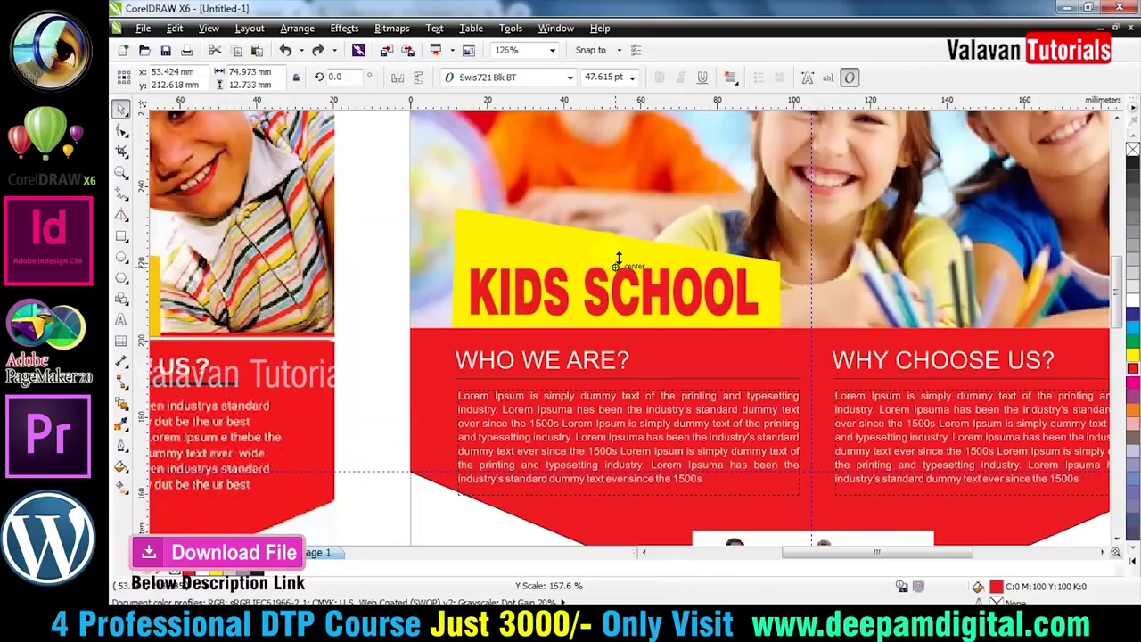
scroll(635, 266, "down", 1)
scroll(636, 265, "down", 1)
left_click(945, 301)
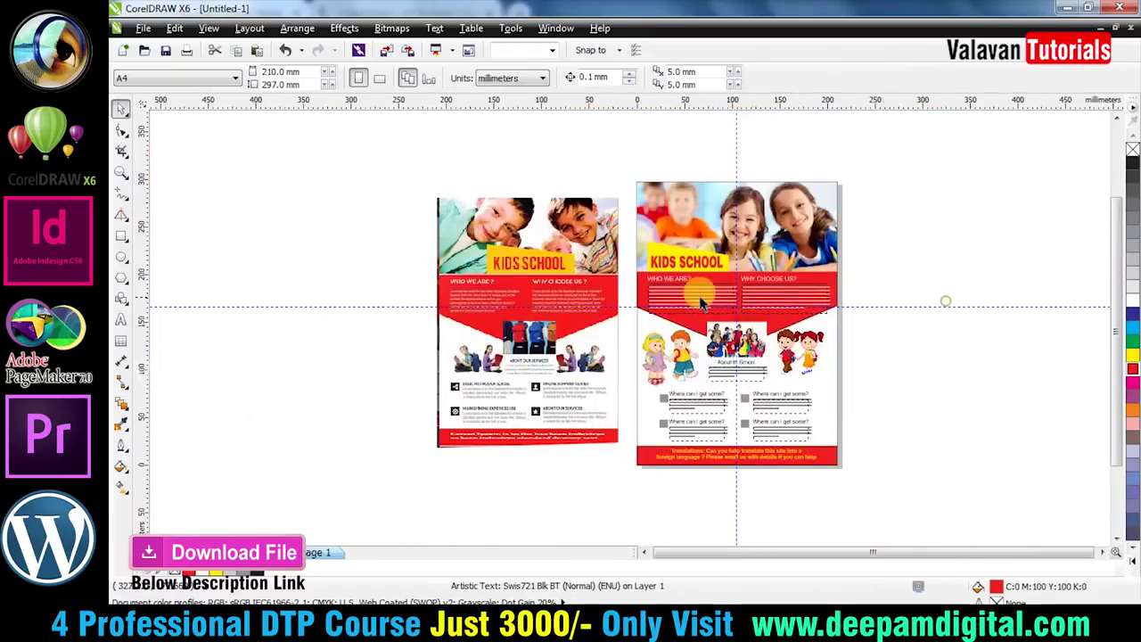
left_click(535, 290)
key("z")
left_click_drag(400, 150, 927, 490)
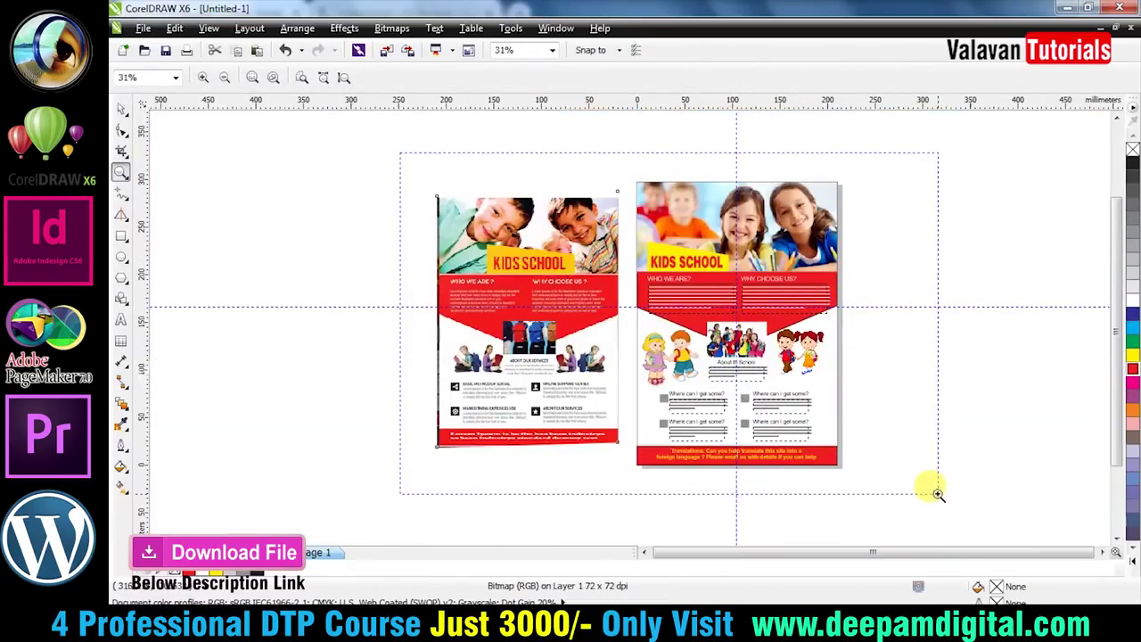
key("space")
left_click(922, 438)
key("space")
left_click_drag(344, 379, 709, 485)
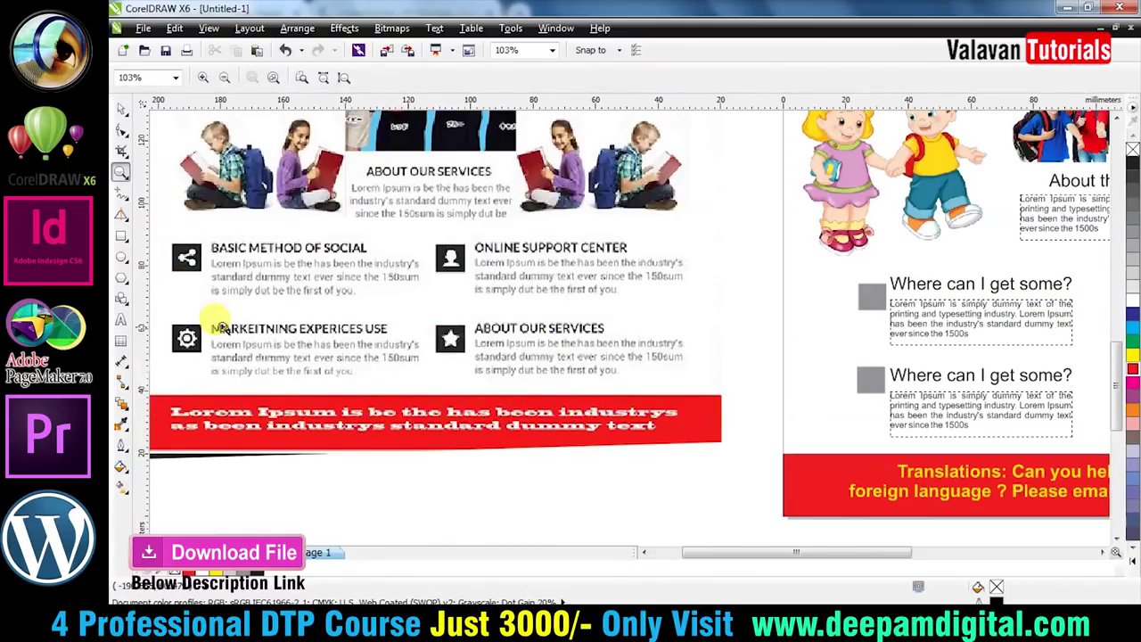
right_click(714, 323)
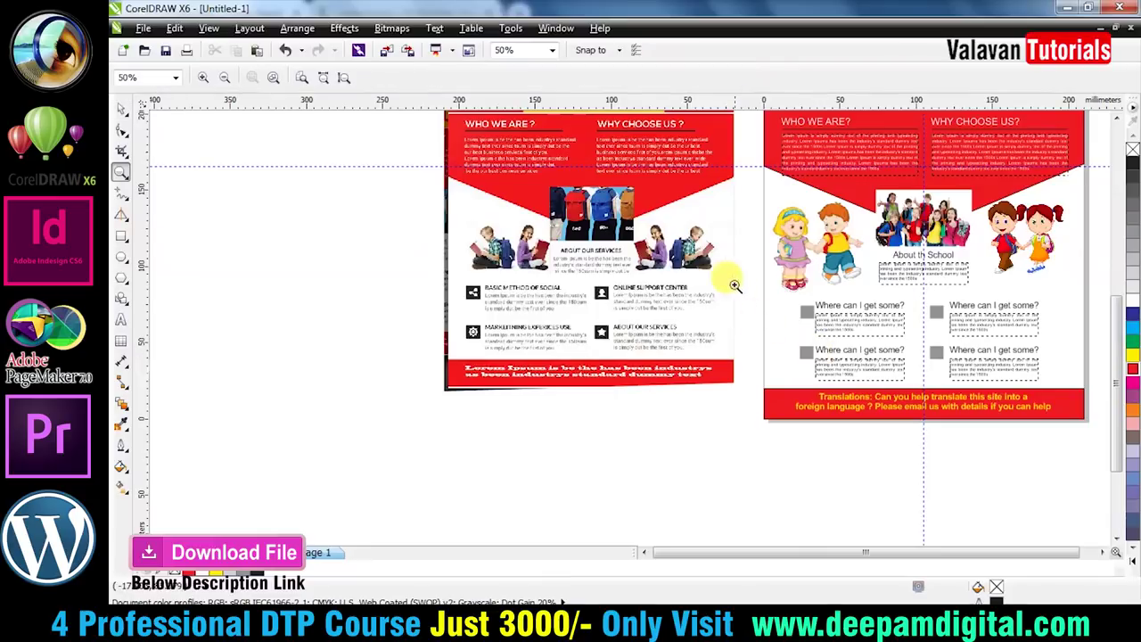
left_click_drag(974, 398, 767, 290)
key("space")
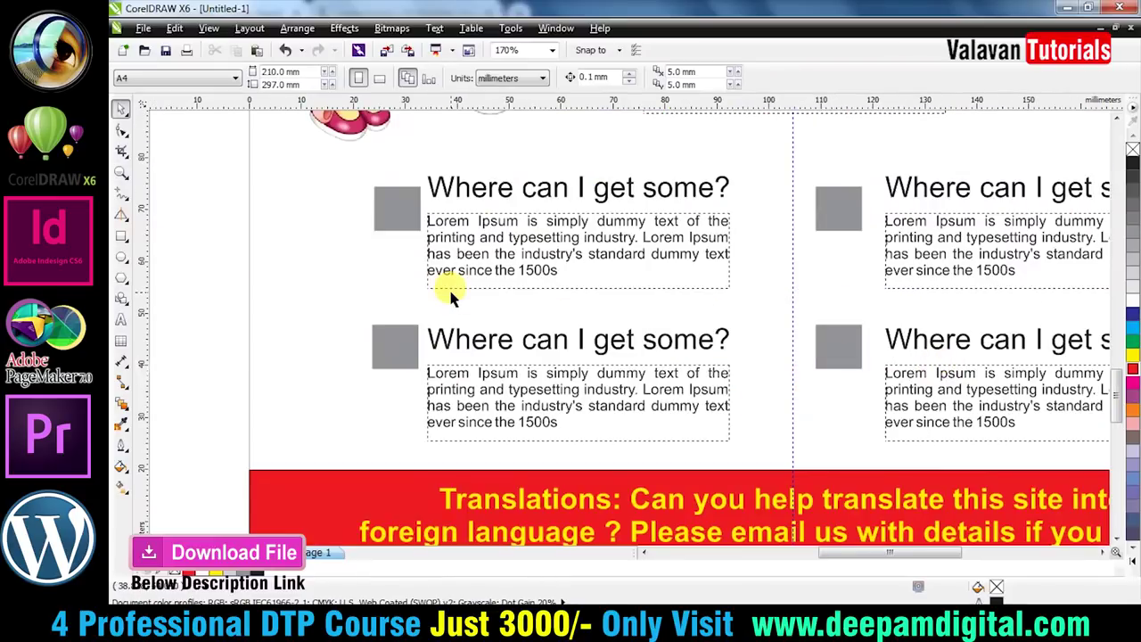
left_click(509, 28)
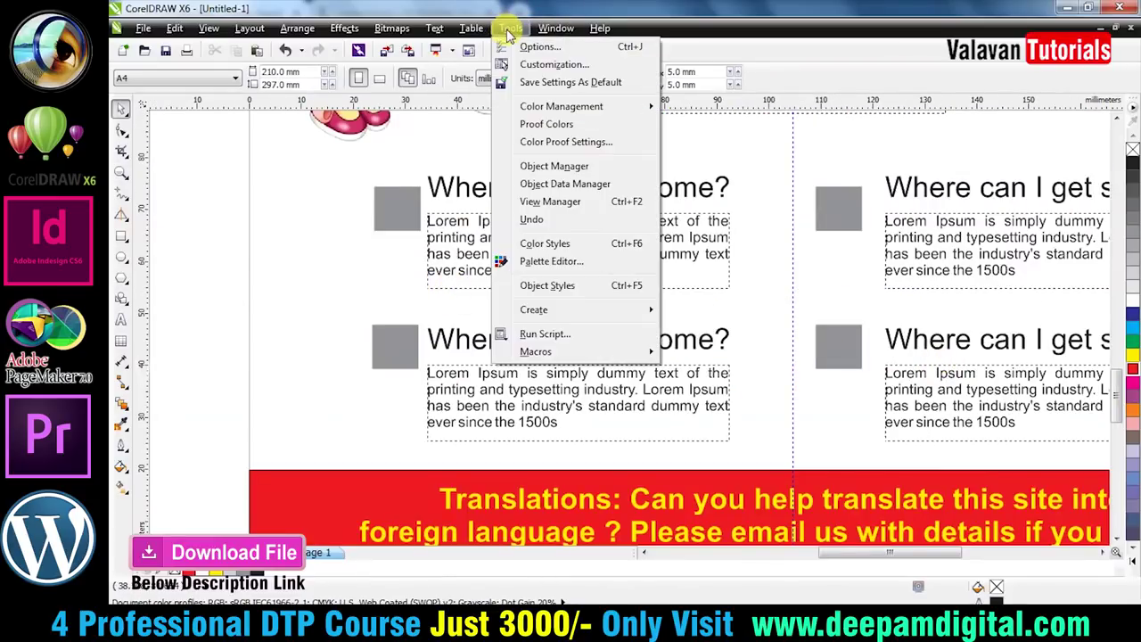
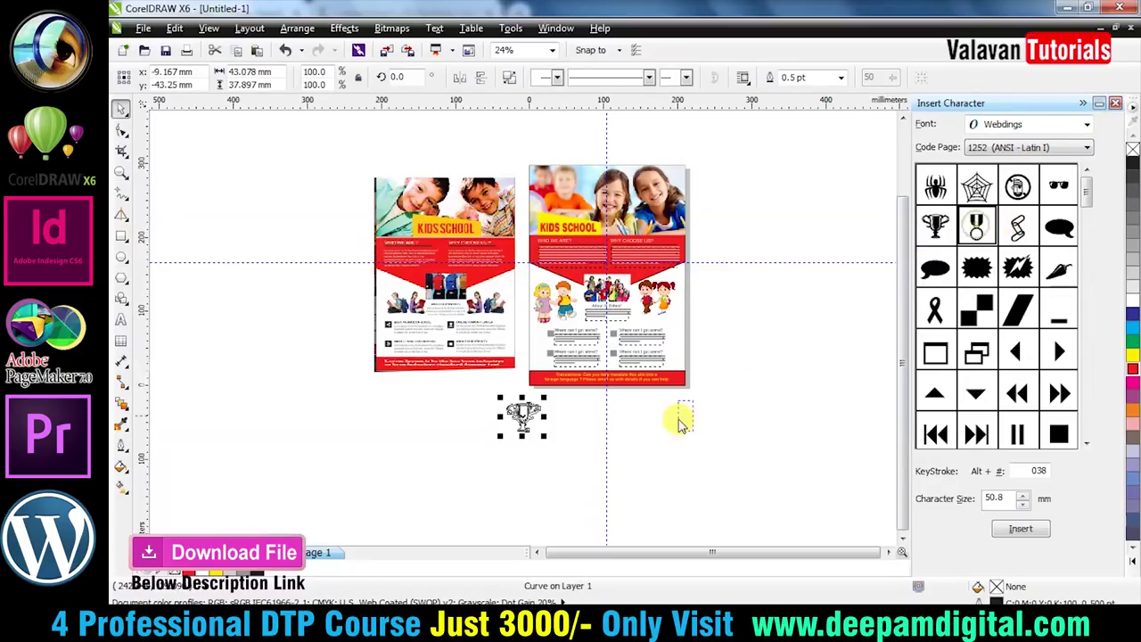
Step: Place the Webdings medal glyph beside the trophy below the flyer and zoom in on the icons
left_click_drag(679, 423, 580, 426)
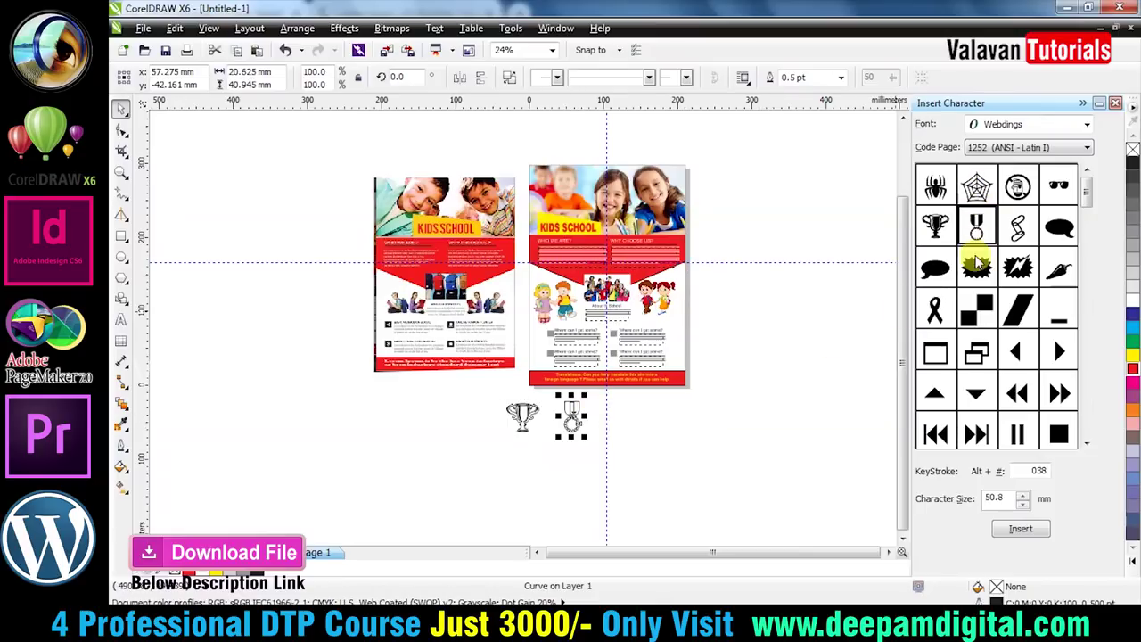
key("F3")
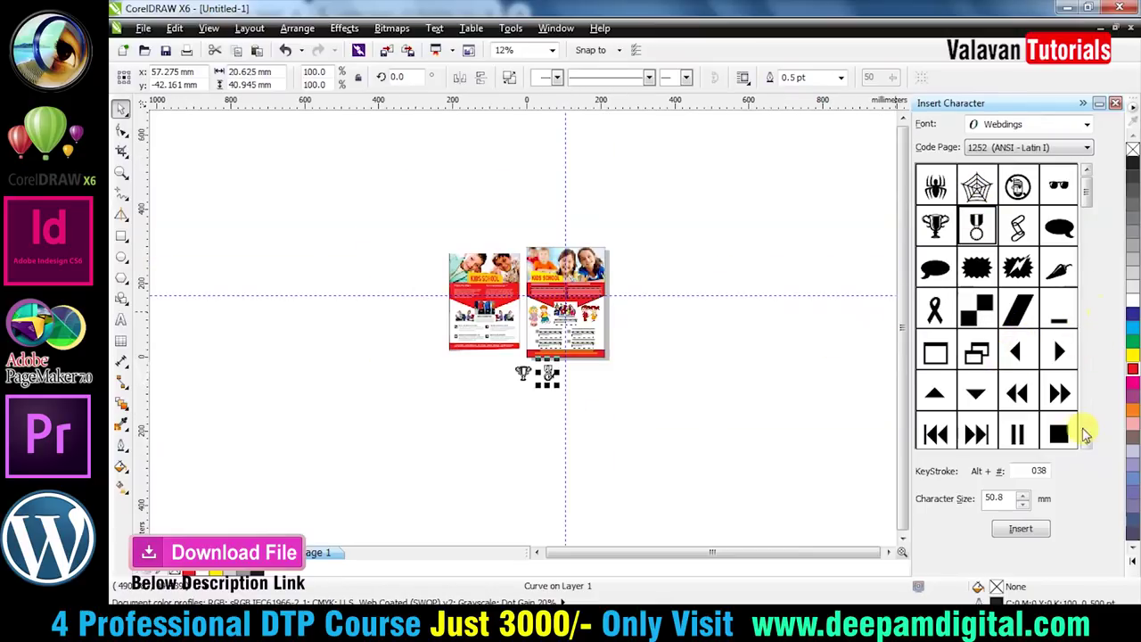
scroll(1086, 435, "down", 2)
scroll(1086, 434, "down", 2)
scroll(1086, 434, "down", 1)
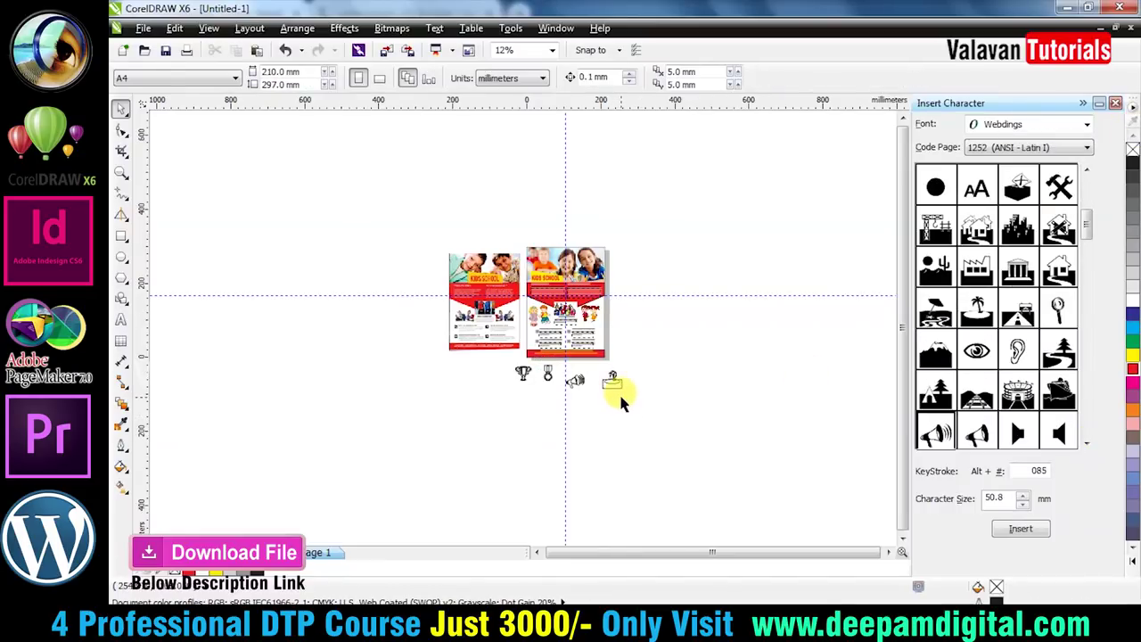
key("z")
left_click_drag(527, 312, 649, 415)
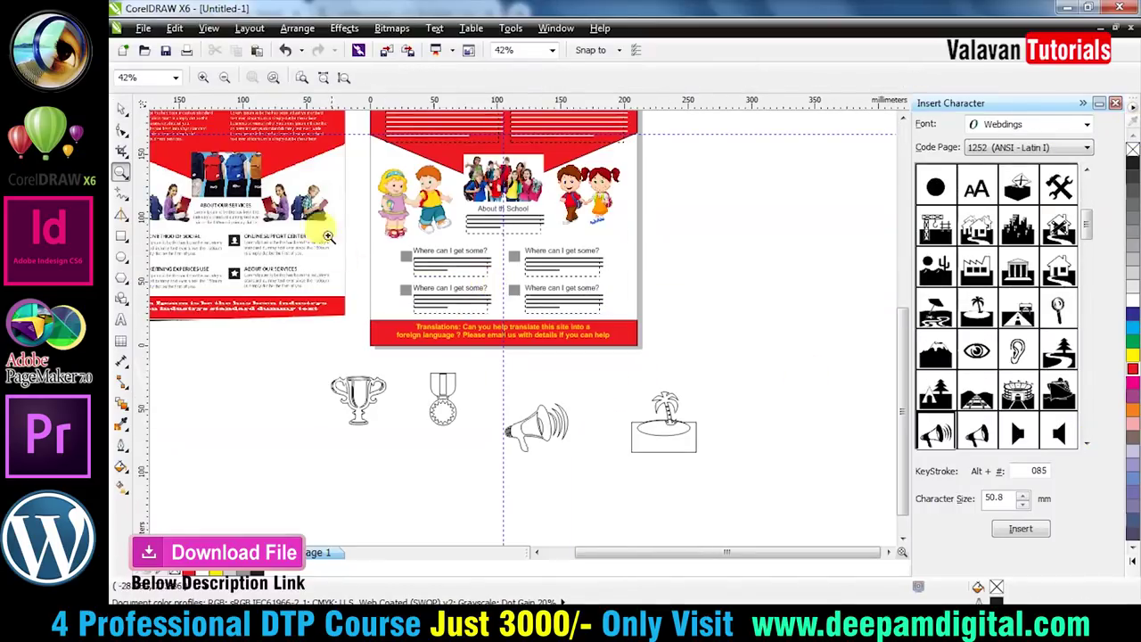
Step: Move the trophy icon into the top-left grey square
scroll(580, 420, "up", 1)
key("space")
left_click(242, 349)
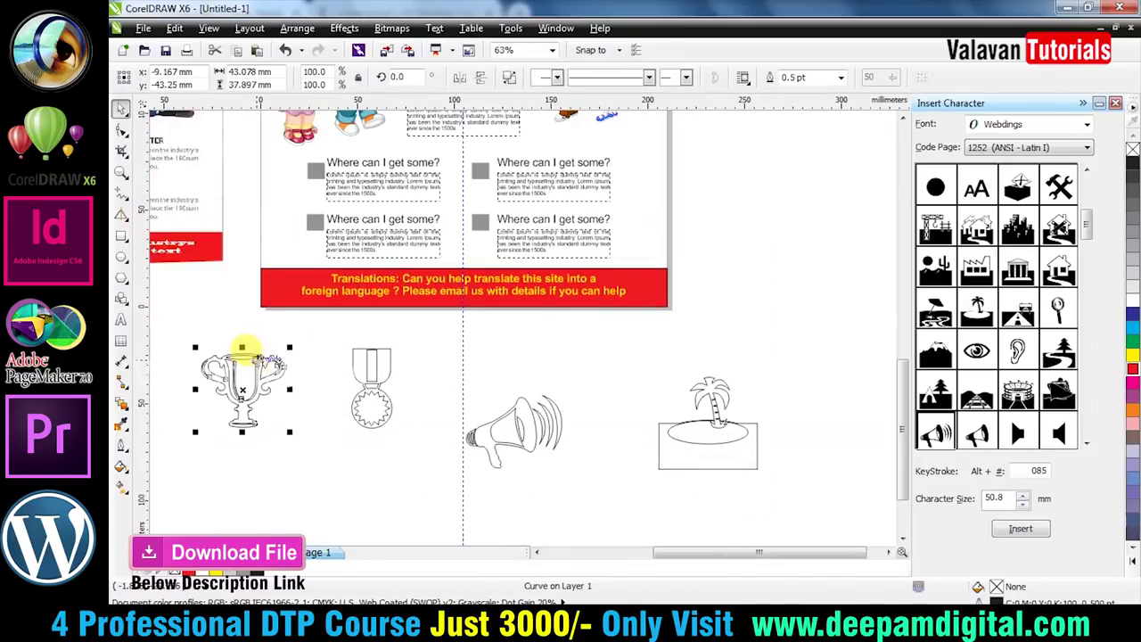
left_click_drag(242, 350, 295, 275)
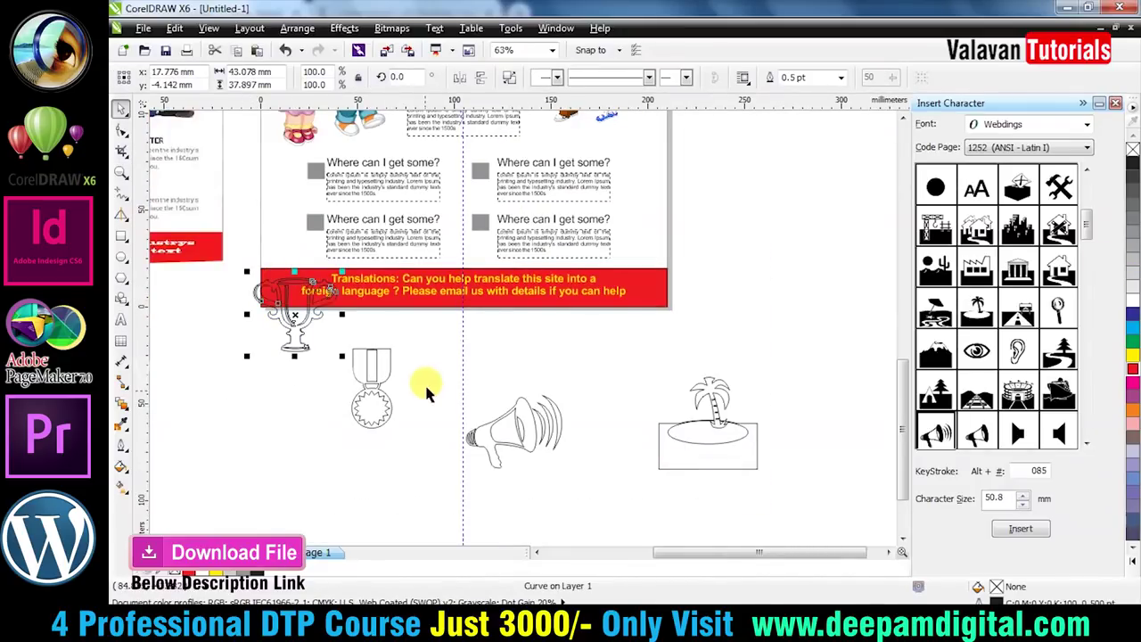
left_click_drag(316, 158, 316, 171)
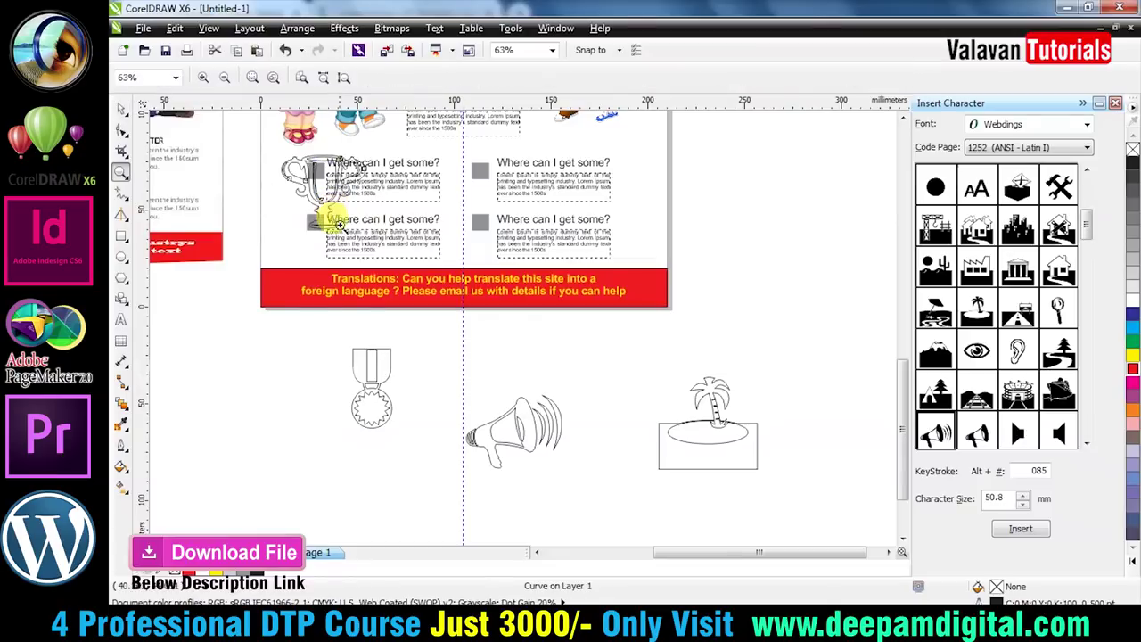
Step: Shrink the medal to about three-quarters size and centre it in the second grey square
key("z")
left_click(492, 409)
key("space")
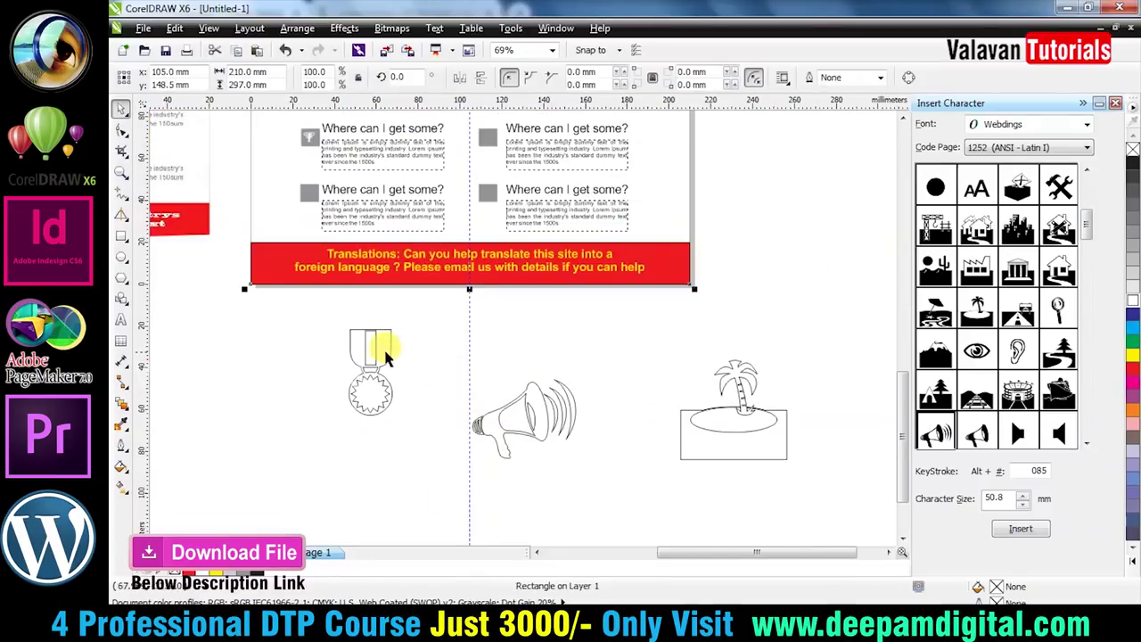
left_click(385, 355)
left_click_drag(398, 419, 307, 201)
key("z")
left_click_drag(396, 297, 237, 137)
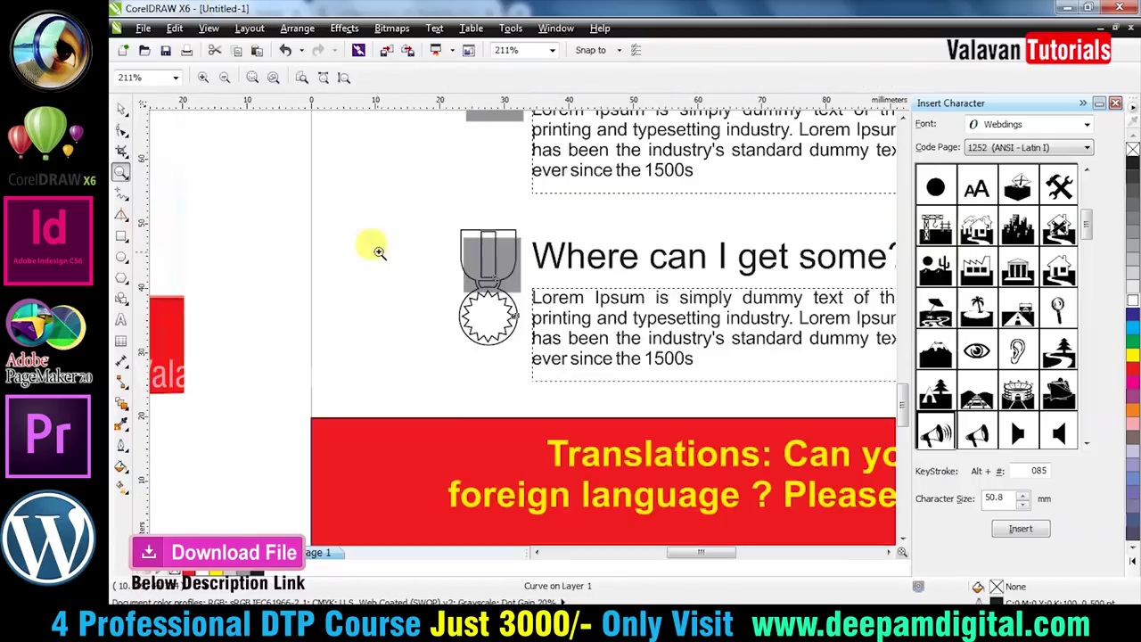
key("space")
left_click(509, 231)
mouse_move(509, 227)
left_mouse_down()
mouse_move(520, 223)
mouse_move(470, 323)
mouse_move(484, 280)
left_mouse_up()
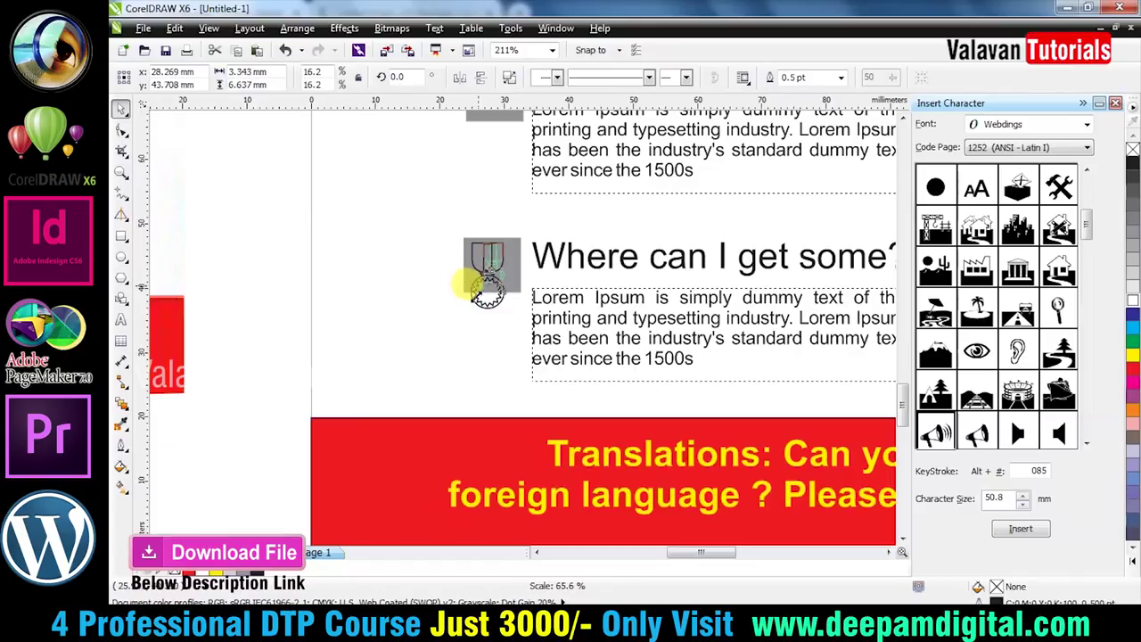
Step: Fill the medal icon white and clear the selection
left_click(1130, 294)
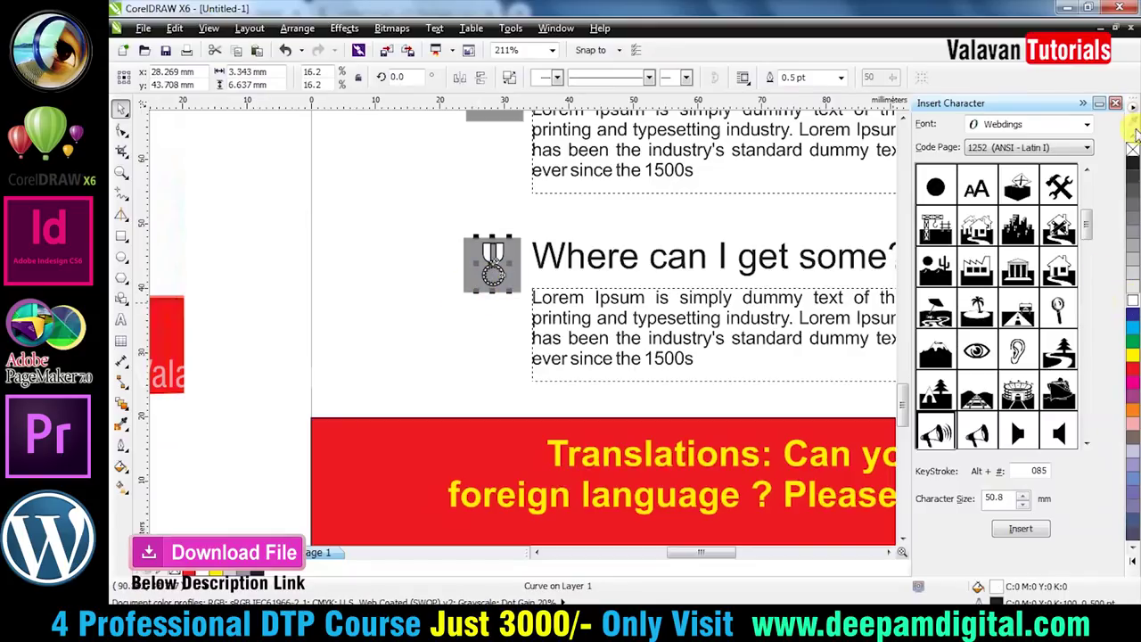
left_click(463, 258)
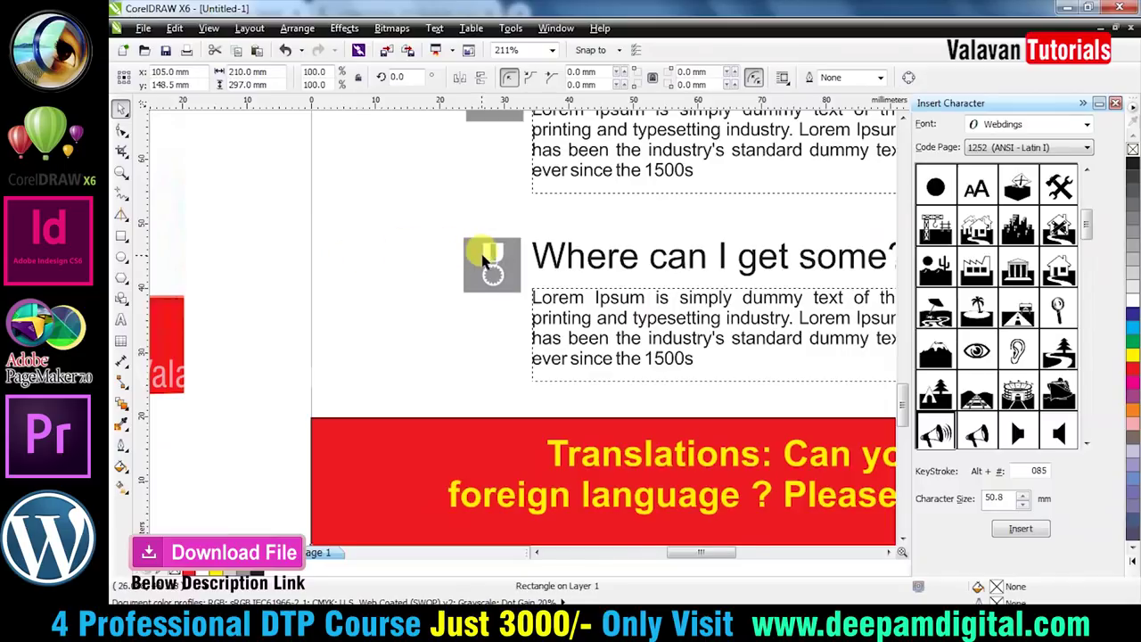
scroll(484, 255, "up", 2)
scroll(598, 196, "down", 5)
left_click(698, 356)
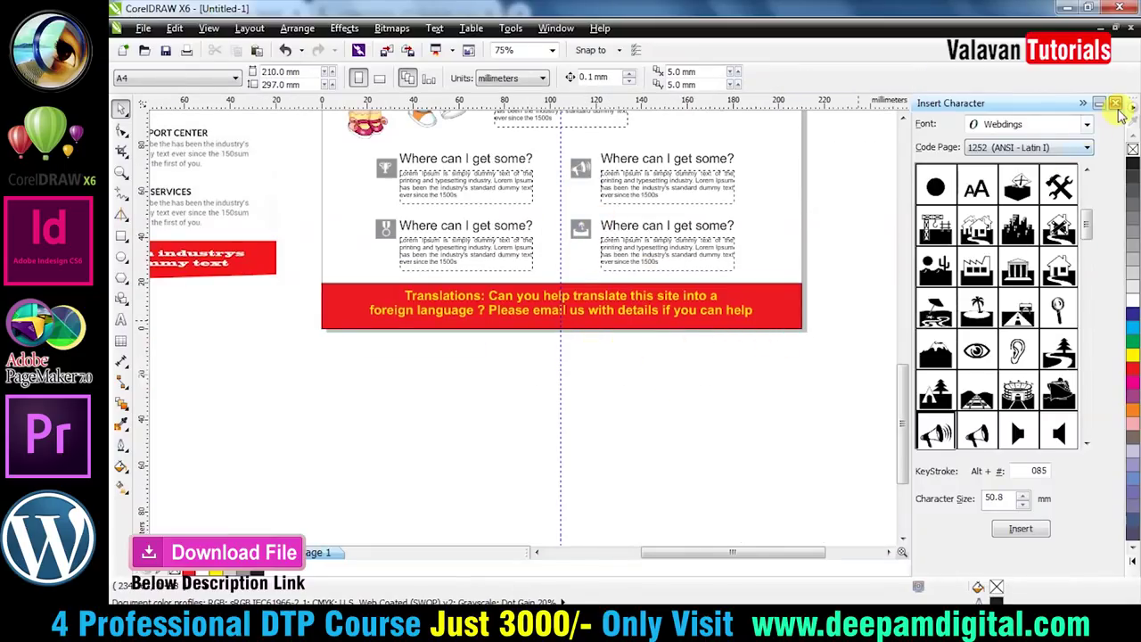
Step: Close the Insert Character docker and delete the stray bitmap left of the page
left_click(1116, 104)
left_click(264, 214)
key("Delete")
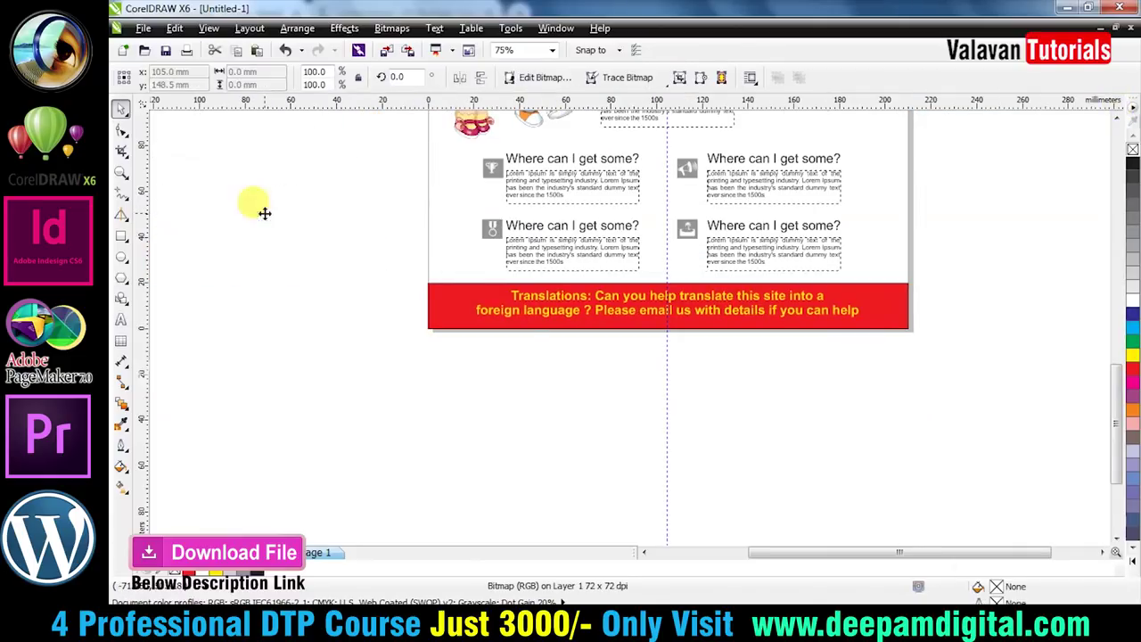
Step: Zoom to the whole flyer page and choose File > Save As
key("shift+F4")
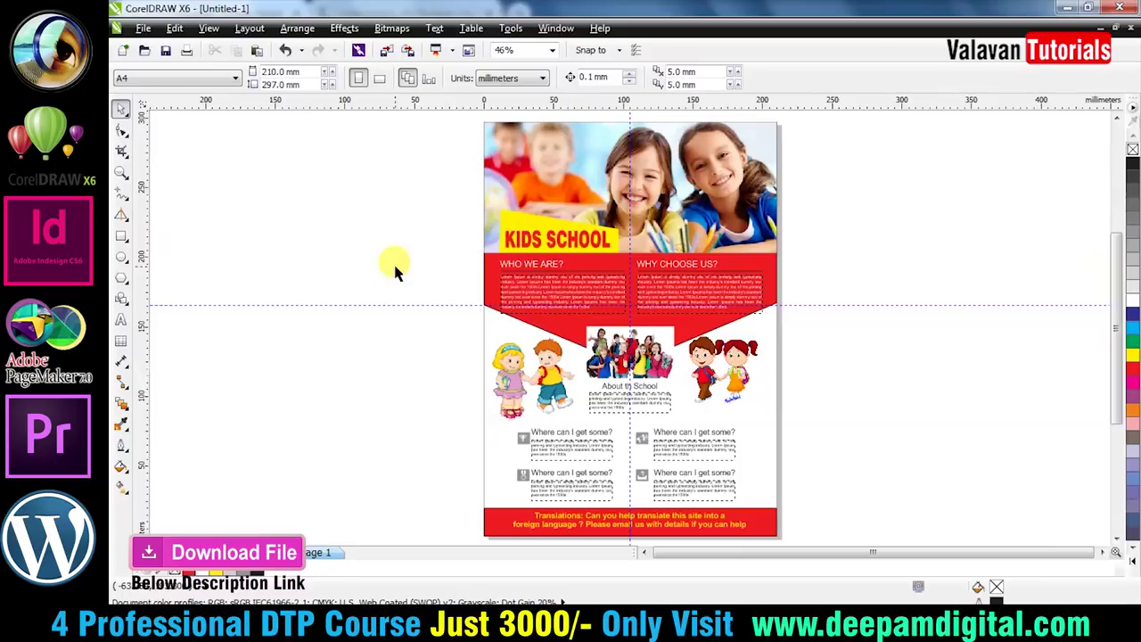
left_click(143, 28)
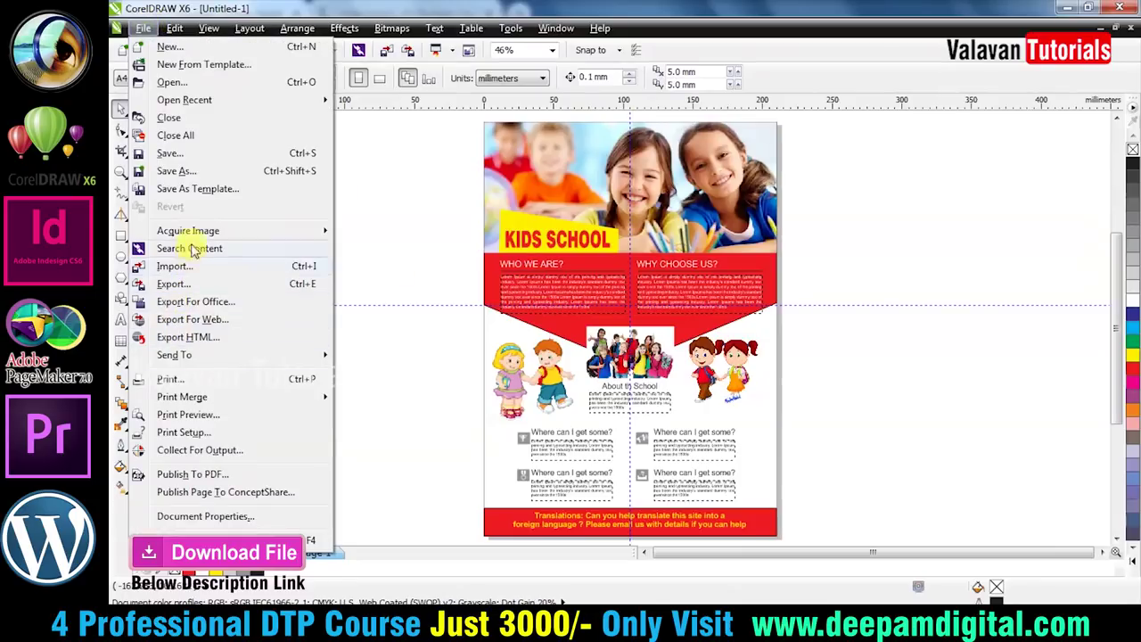
left_click(195, 173)
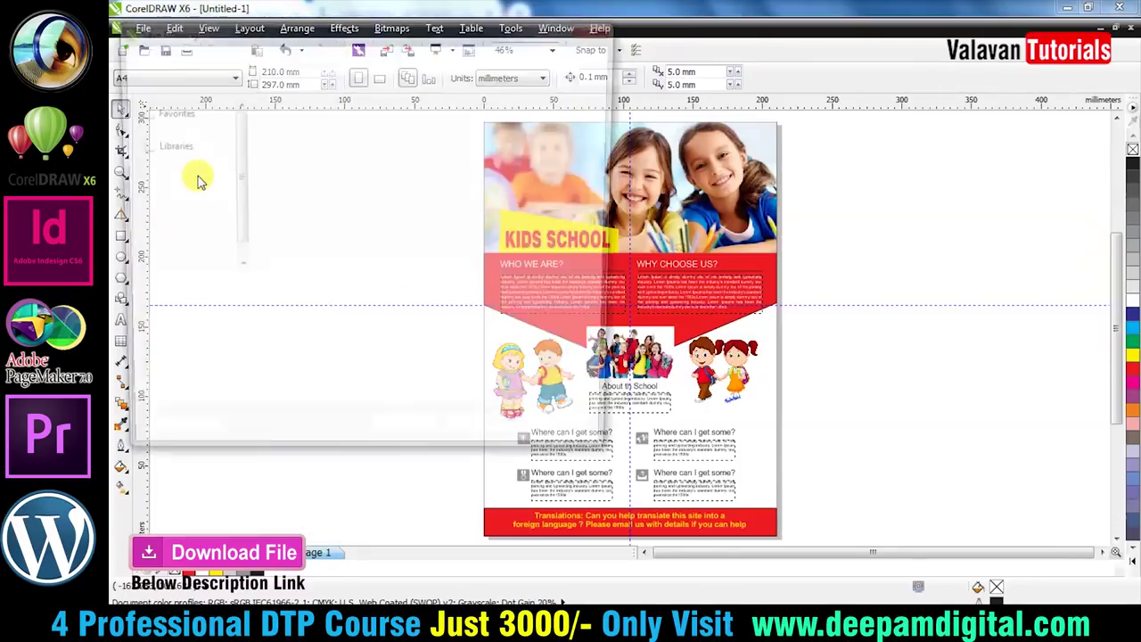